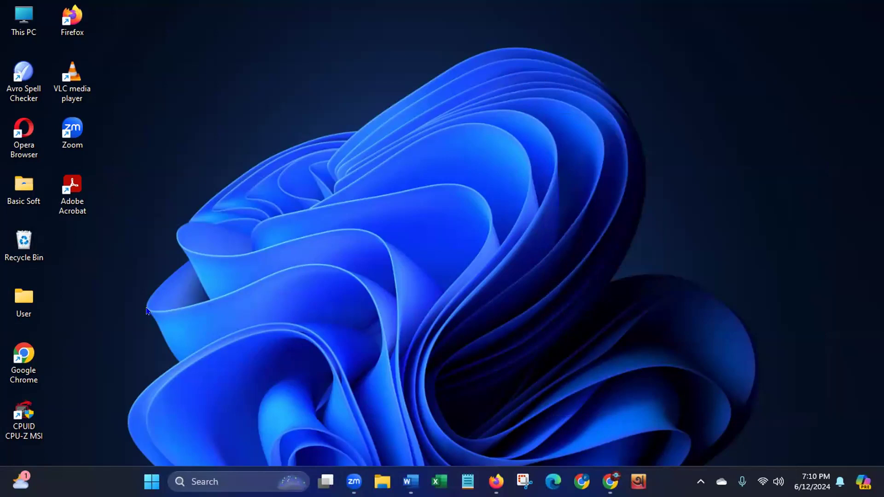
# Launch Chrome under a chosen profile, maximize the window, and go to blogspot.com
pyautogui.doubleClick(14, 361)
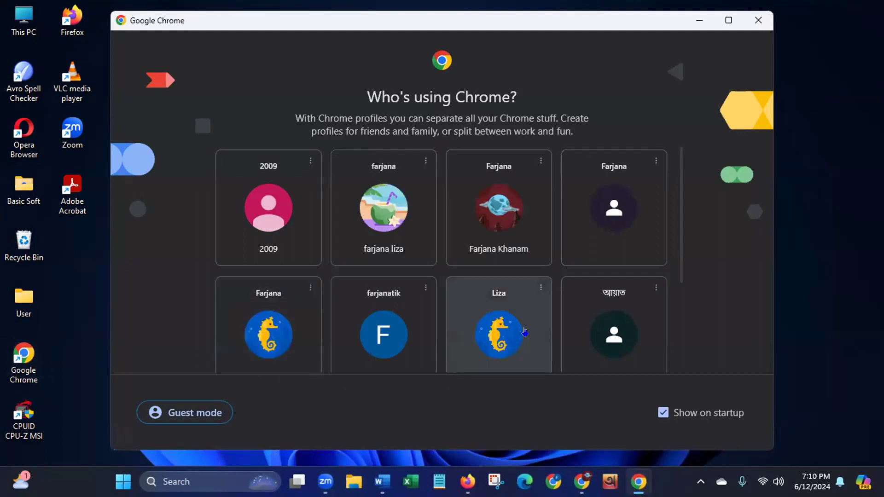
pyautogui.click(525, 329)
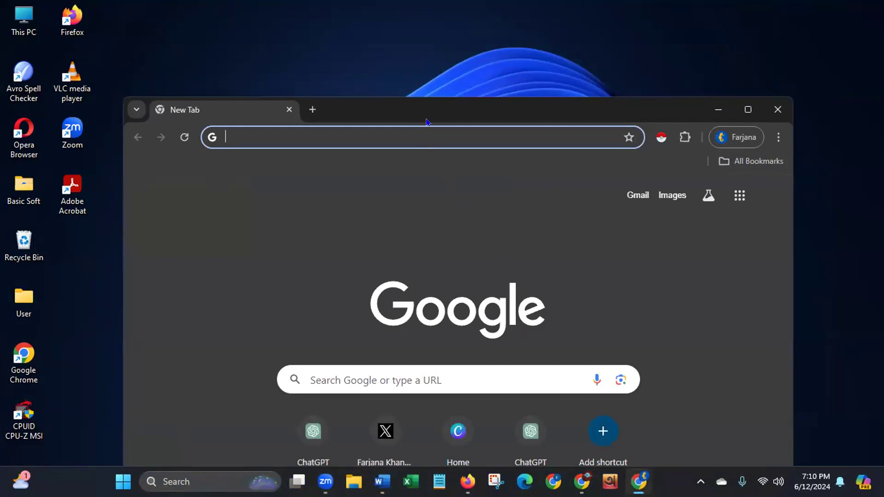
pyautogui.doubleClick(427, 118)
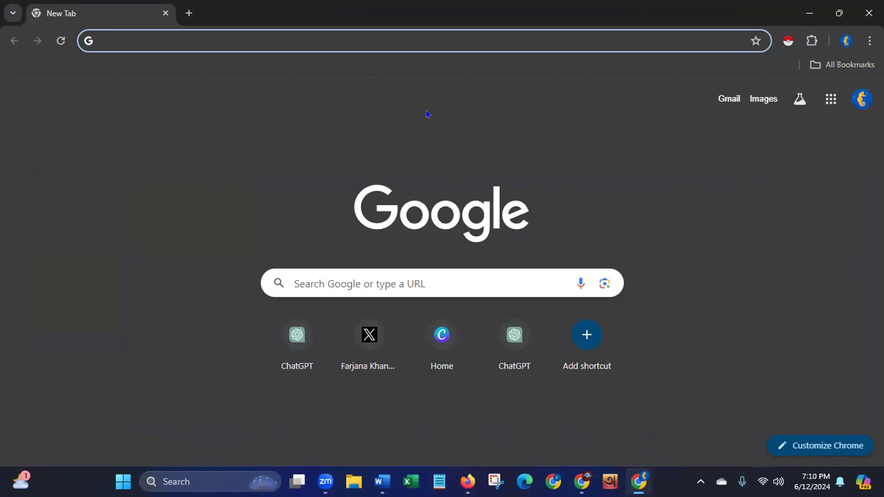
pyautogui.click(259, 40)
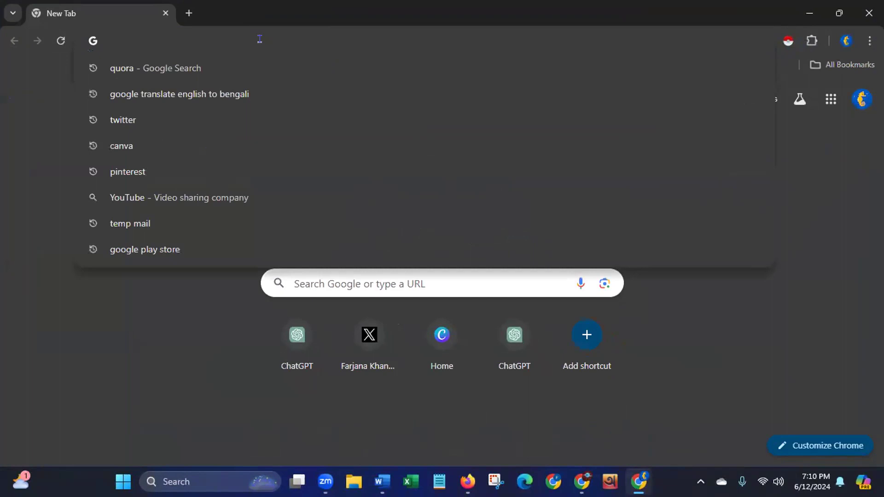
pyautogui.write('Blo')
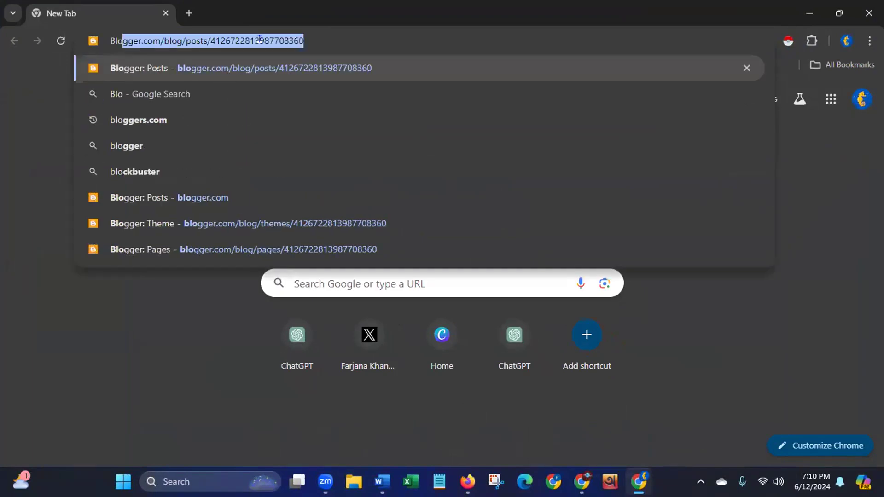
pyautogui.write('gspot')
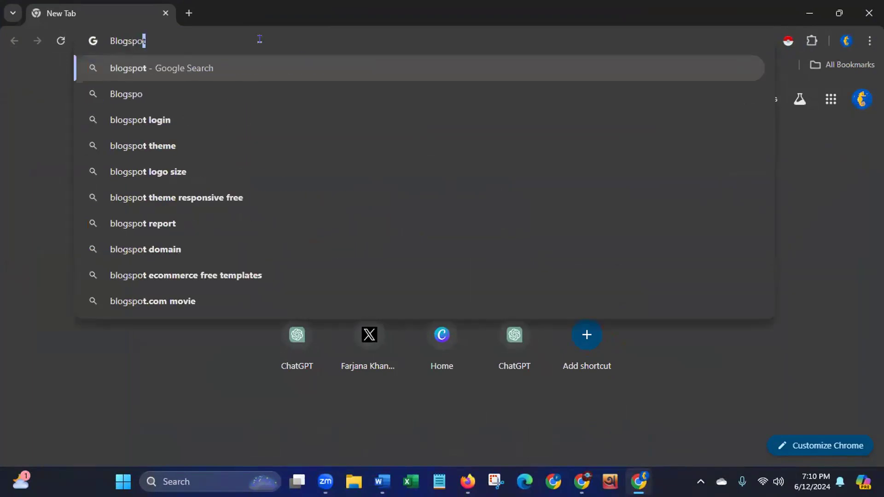
pyautogui.write('.com')
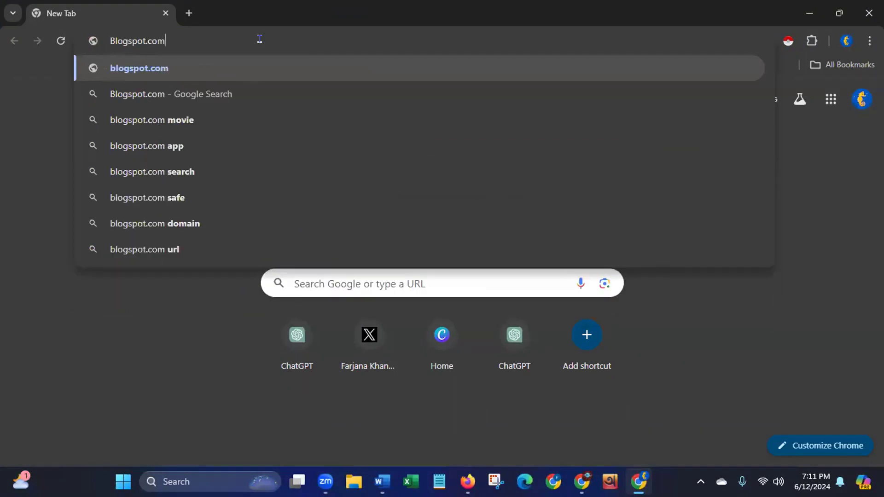
pyautogui.press('Return')
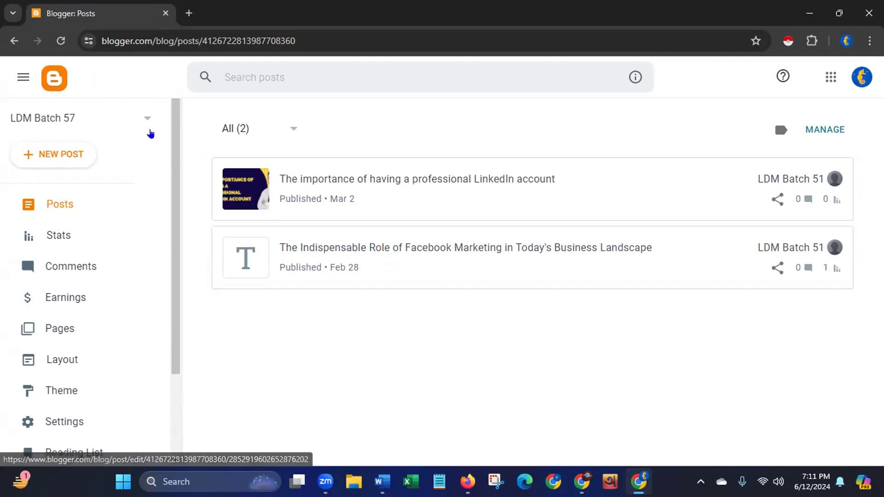
# Look through the LDM Batch 57 dashboard navigation and blog list, then close Chrome
pyautogui.click(23, 77)
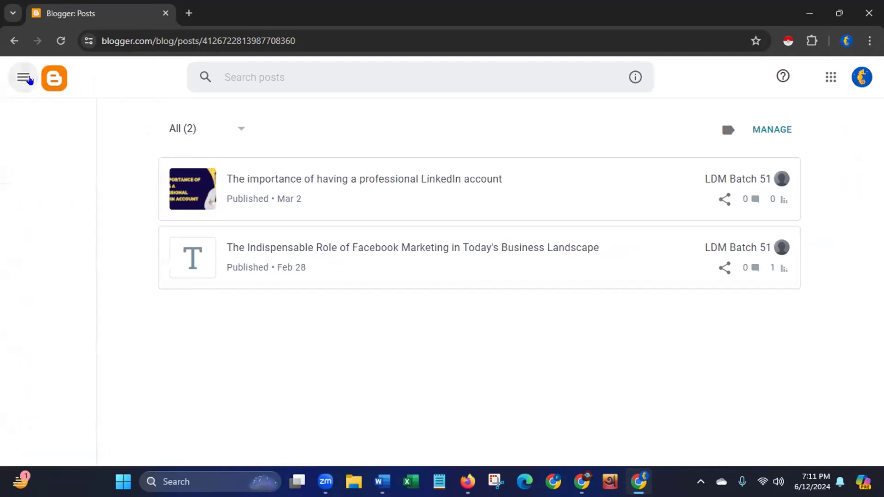
pyautogui.click(54, 80)
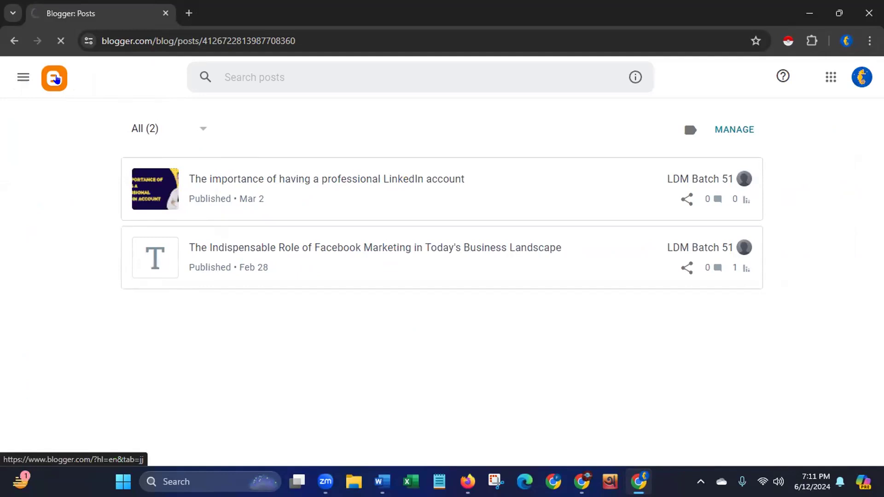
pyautogui.click(140, 120)
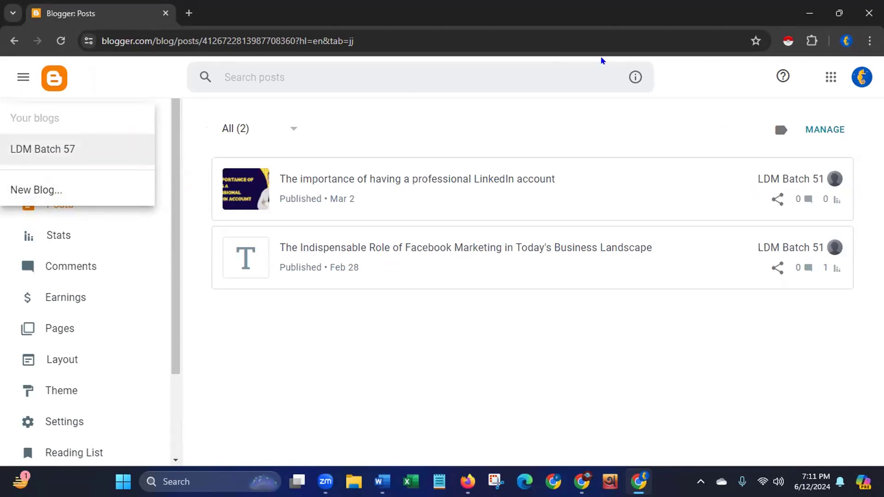
pyautogui.click(835, 19)
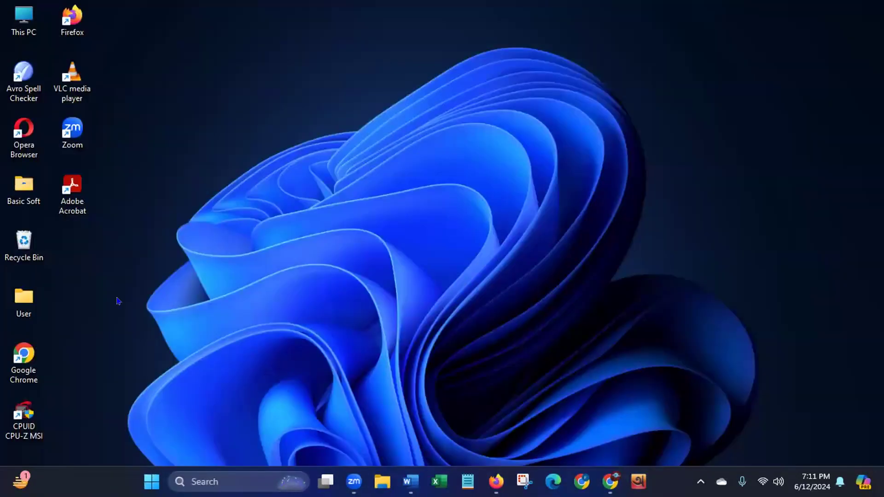
# Launch Chrome under the 2009 profile, maximize it, and load blogspot.com
pyautogui.doubleClick(32, 359)
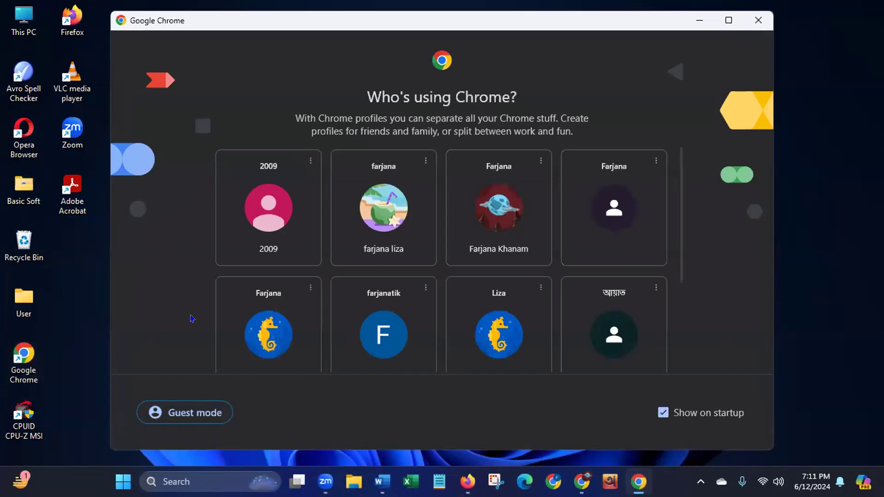
pyautogui.click(286, 254)
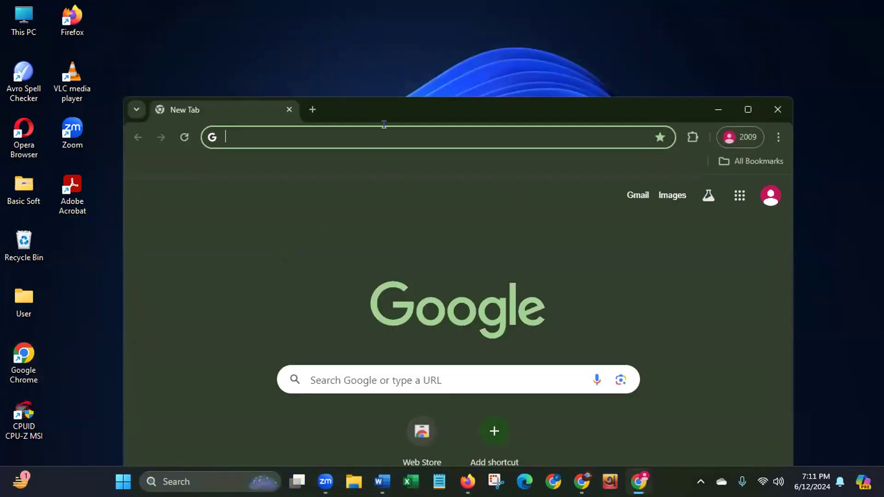
pyautogui.doubleClick(399, 111)
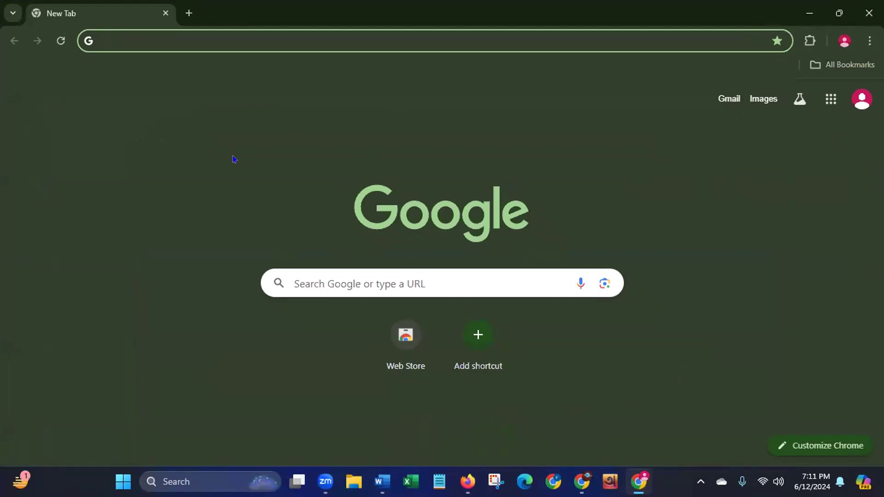
pyautogui.write('blogspot')
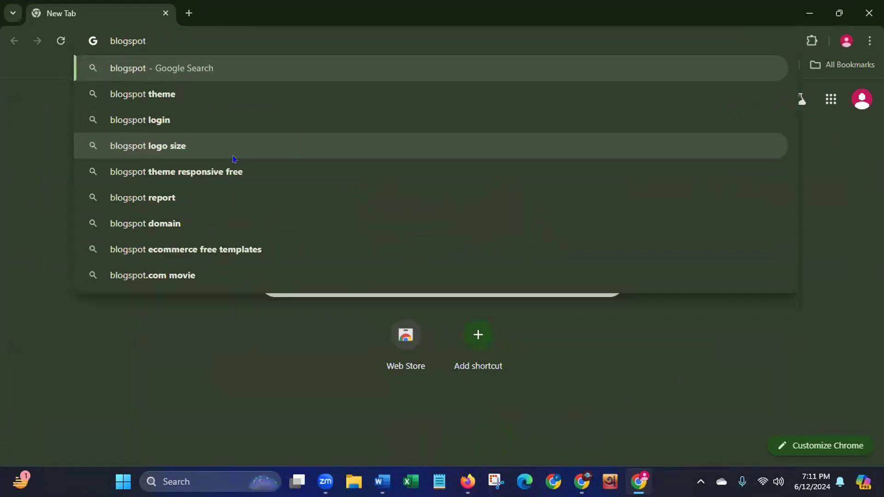
pyautogui.write('.com')
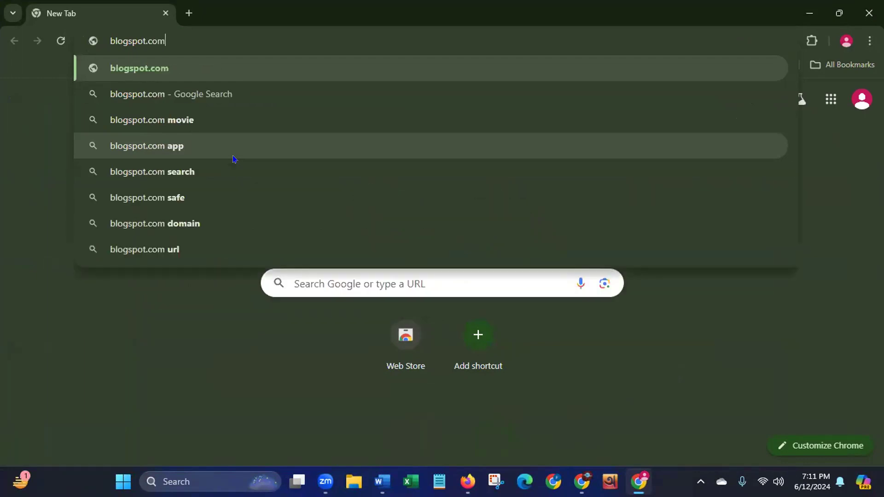
pyautogui.press('Return')
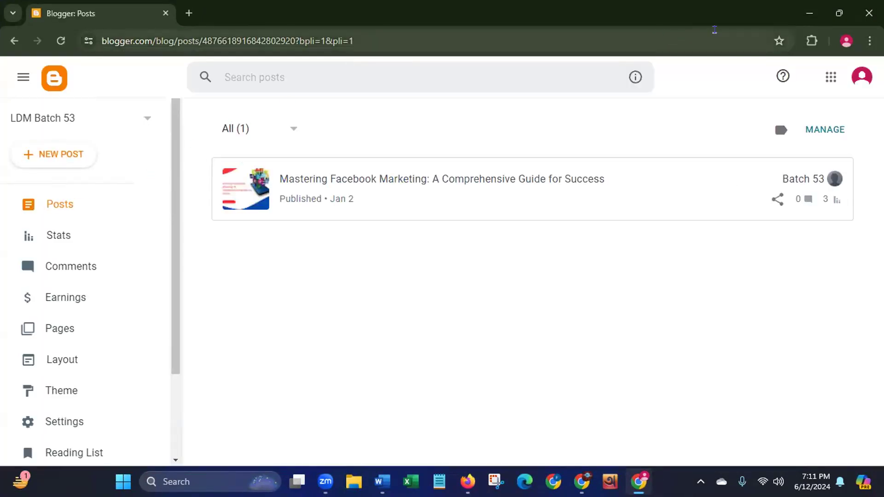
# Close the Chrome window showing the LDM Batch 53 dashboard
pyautogui.click(865, 11)
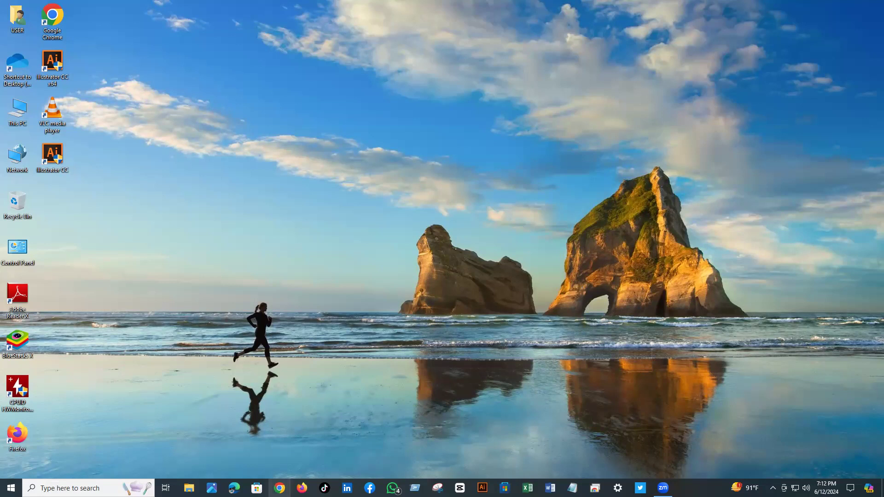
# Open a new Chrome window from the taskbar and go to blogspot.com
pyautogui.click(279, 488)
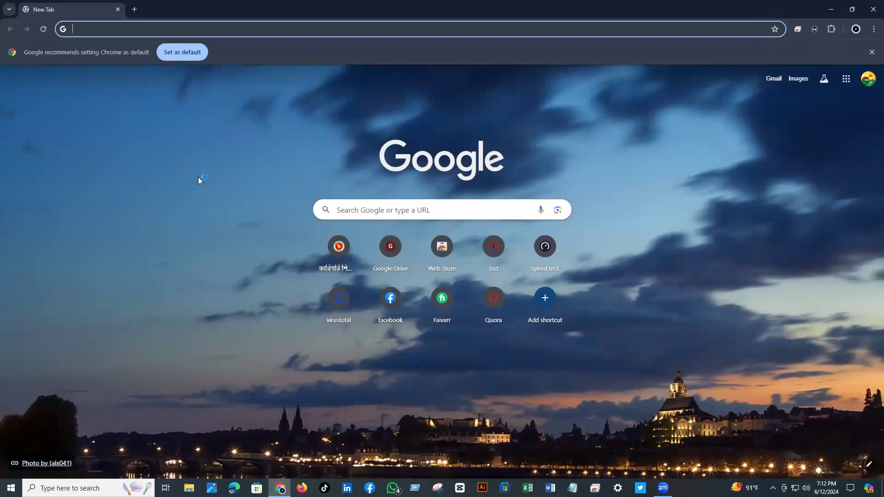
pyautogui.write('blogs')
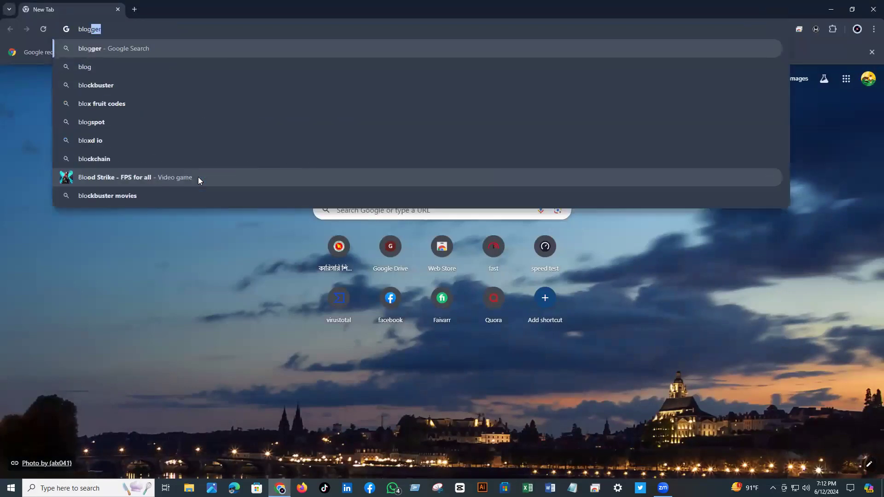
pyautogui.write('pot')
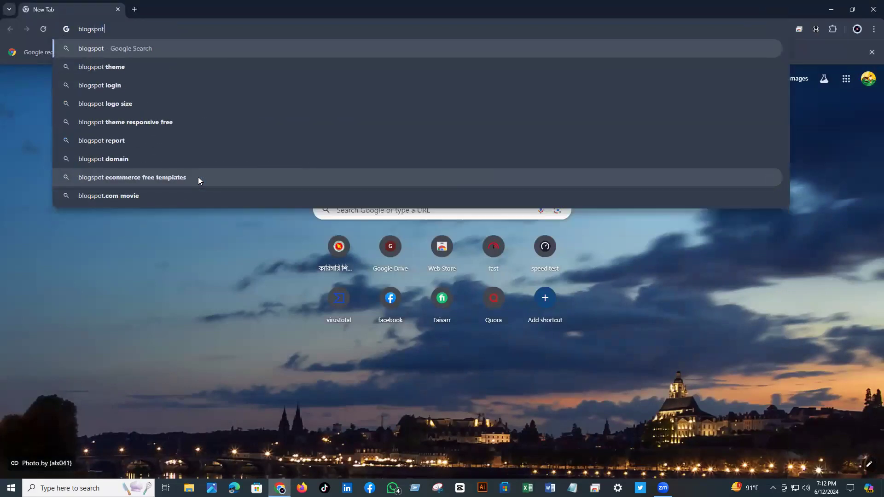
pyautogui.write('.com')
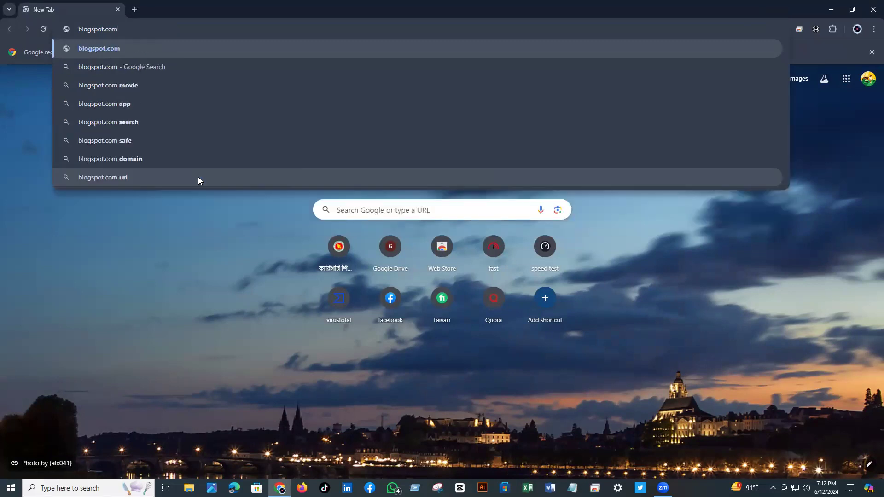
pyautogui.press('Return')
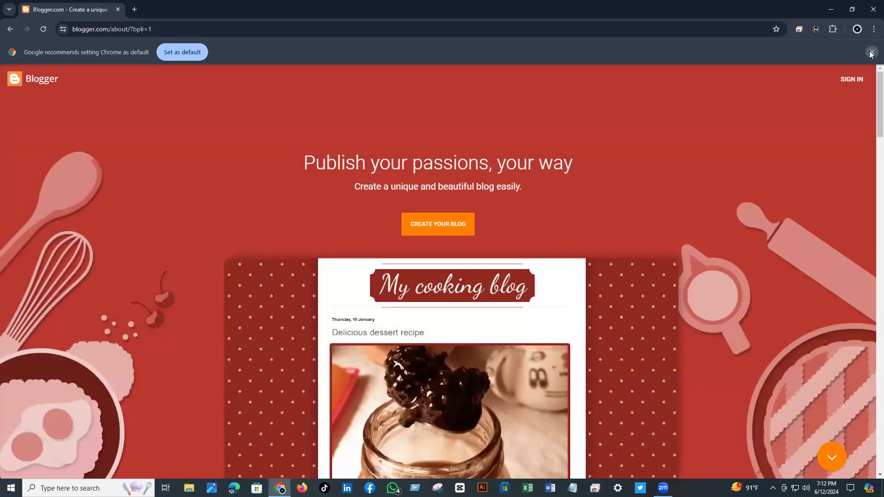
# Dismiss the default-browser notice, start a new blog, and sign in with the Google account password
pyautogui.click(872, 52)
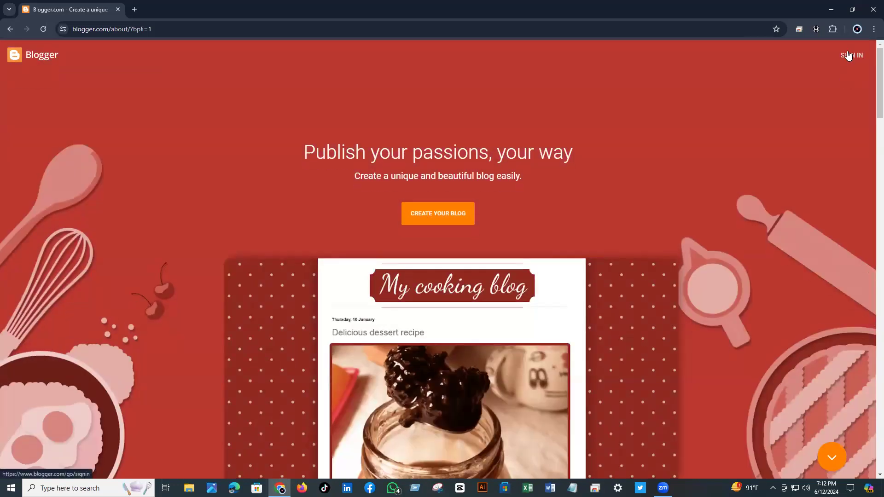
pyautogui.click(432, 219)
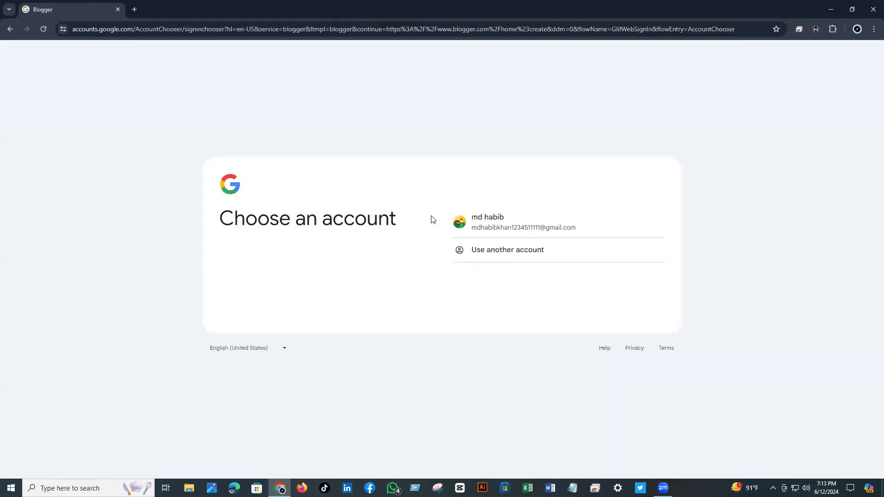
pyautogui.click(501, 232)
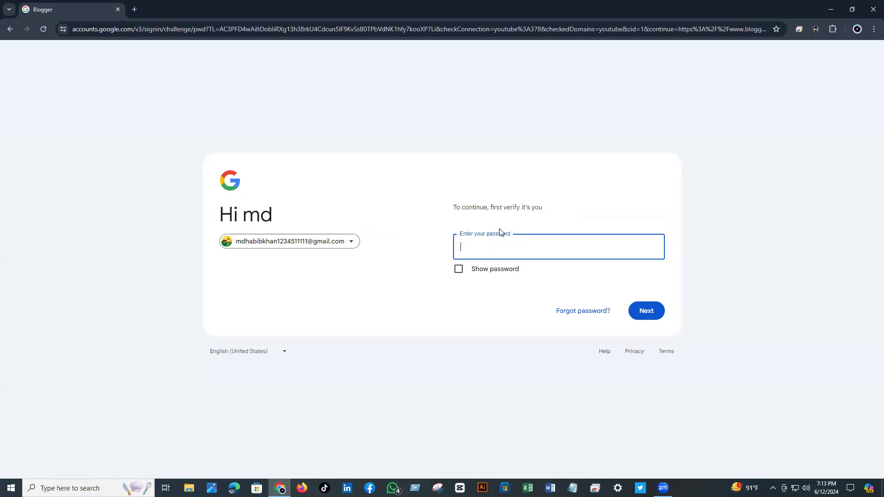
pyautogui.write('••••••••••')
pyautogui.press('Return')
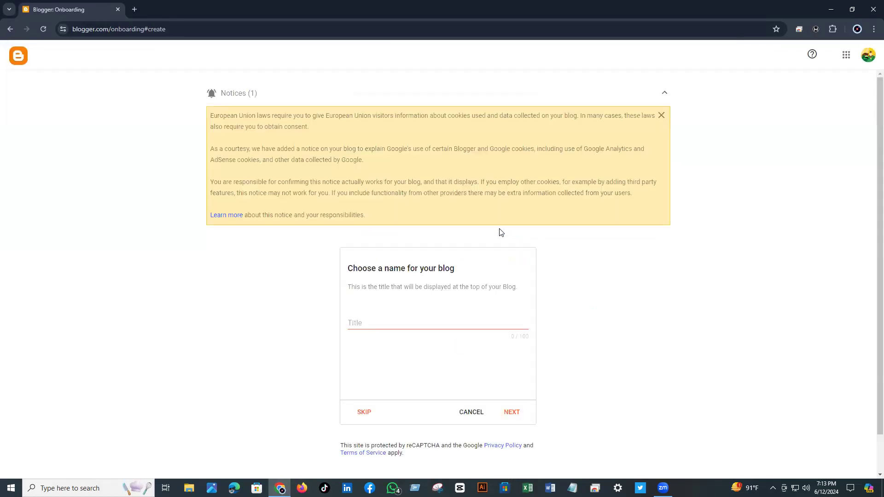
# Dismiss the cookie notice and enter 'Habib's Tech World' as the blog title
pyautogui.click(661, 115)
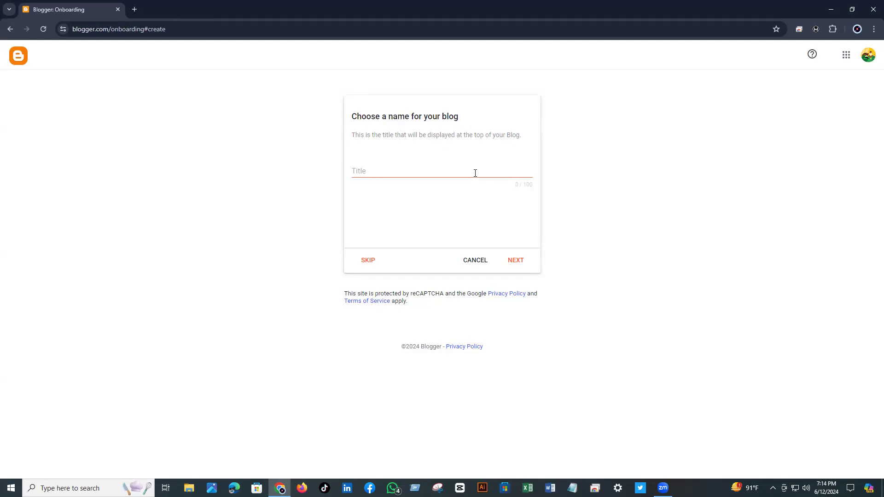
pyautogui.click(394, 169)
pyautogui.write('Hab')
pyautogui.write('ib')
pyautogui.write("'s")
pyautogui.write("'s Te")
pyautogui.write('ch ')
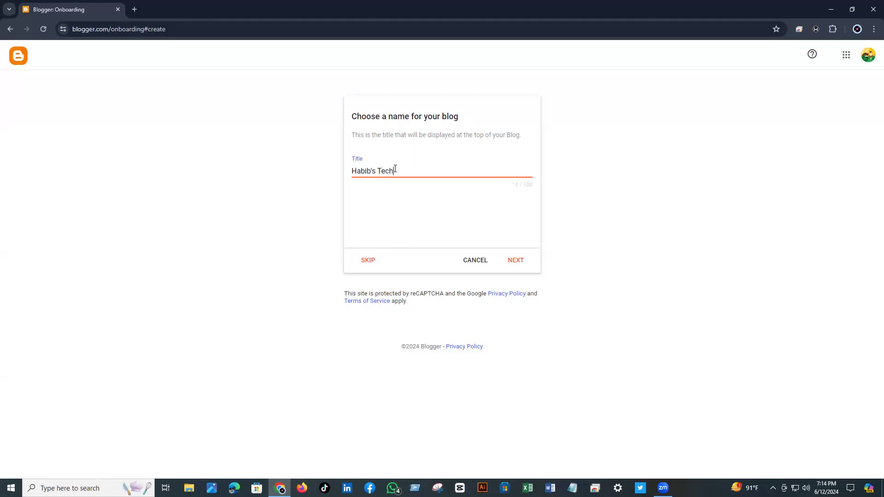
pyautogui.write('World')
pyautogui.click(517, 261)
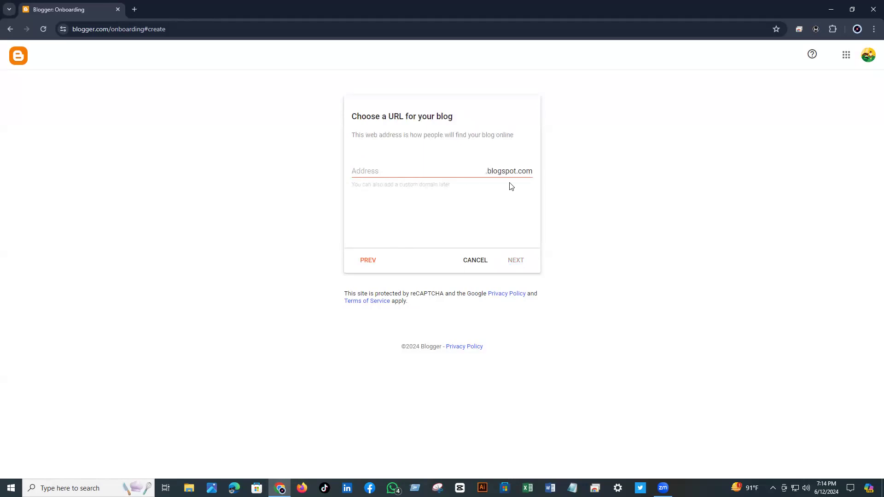
# Enter habibstechworld as the blogspot.com address and continue
pyautogui.click(426, 166)
pyautogui.write('habibstechworld')
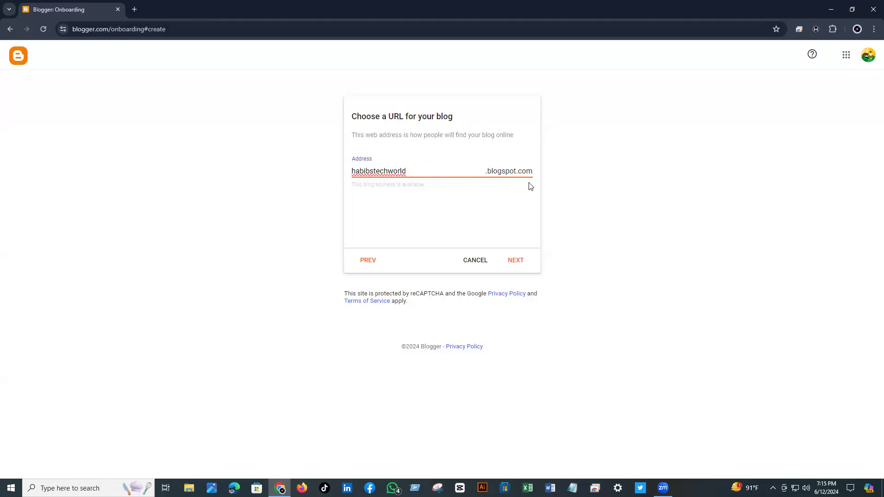
pyautogui.click(515, 260)
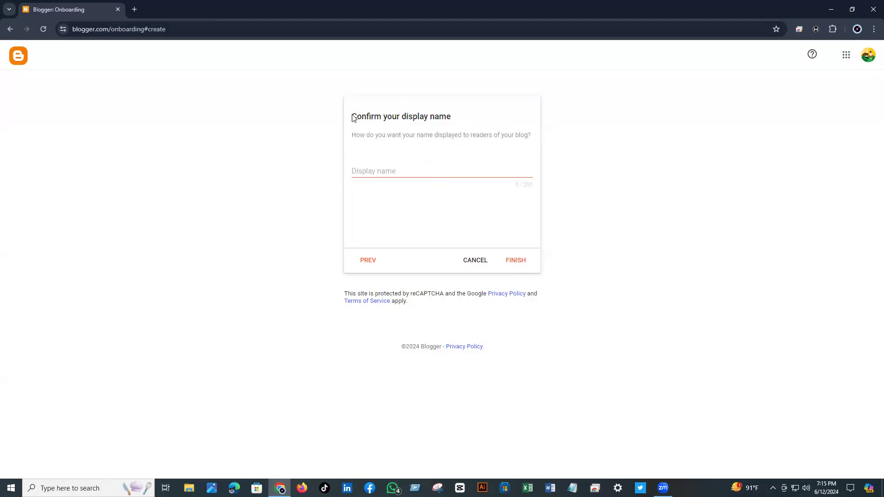
# Enter 'Habib's Tech World' as the display name and finish creating the blog
pyautogui.moveTo(353, 118); pyautogui.dragTo(500, 124)
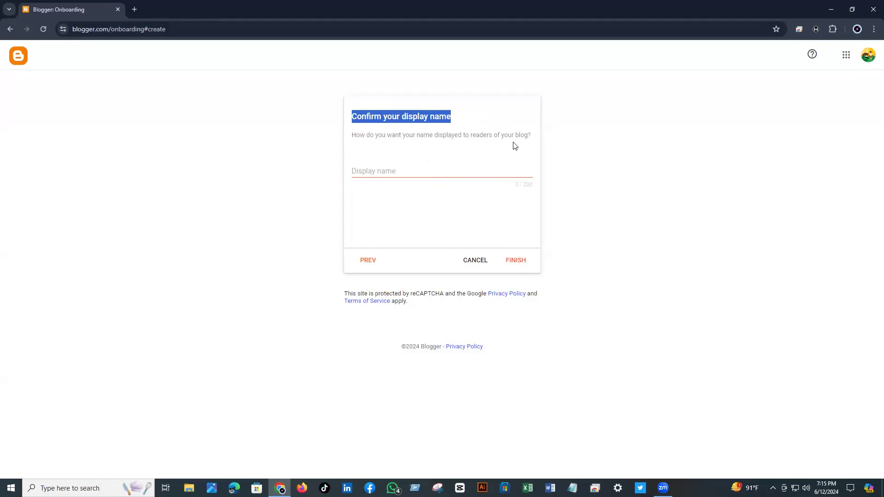
pyautogui.click(412, 171)
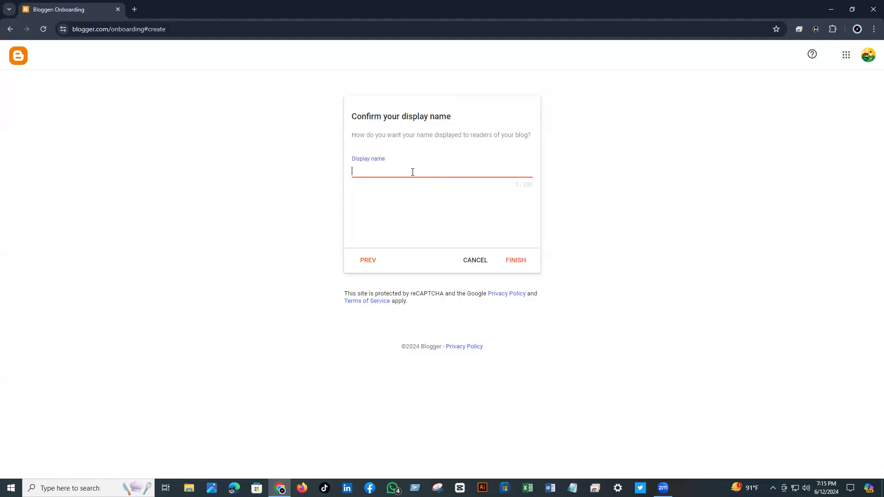
pyautogui.write("Habib's Tech Worldd")
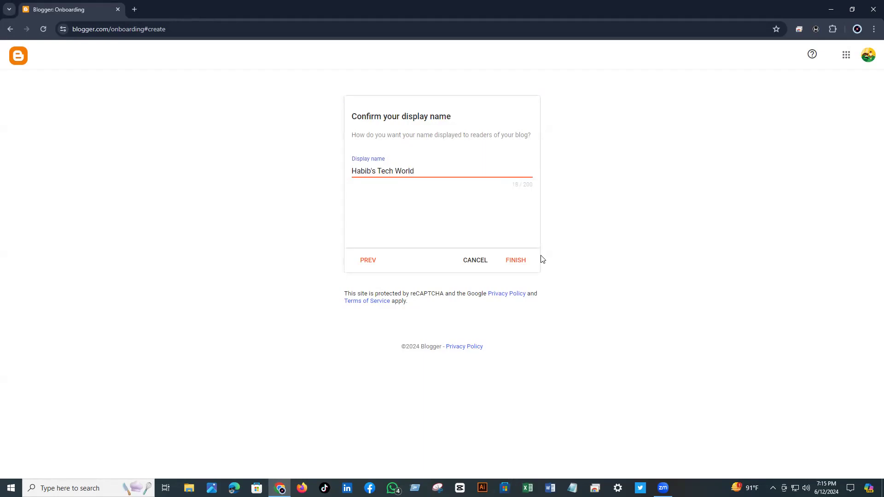
pyautogui.click(516, 261)
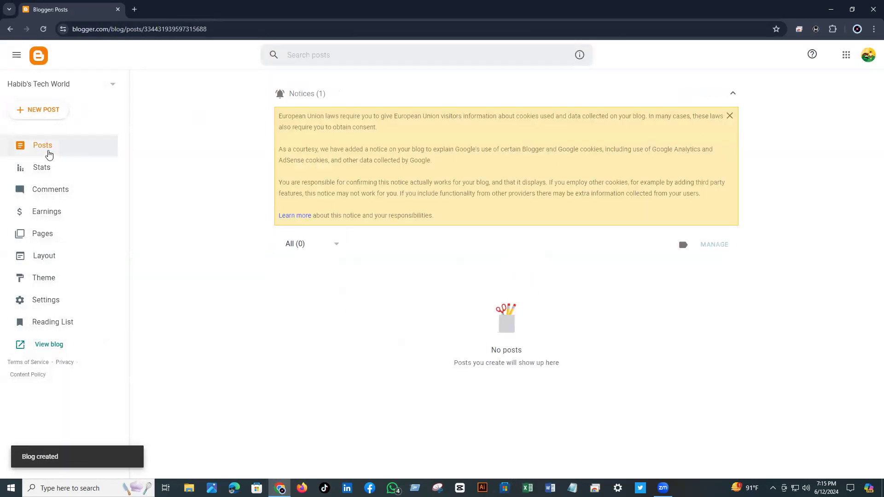
# Close the yellow EU cookie Notices banner on the posts dashboard
pyautogui.click(730, 117)
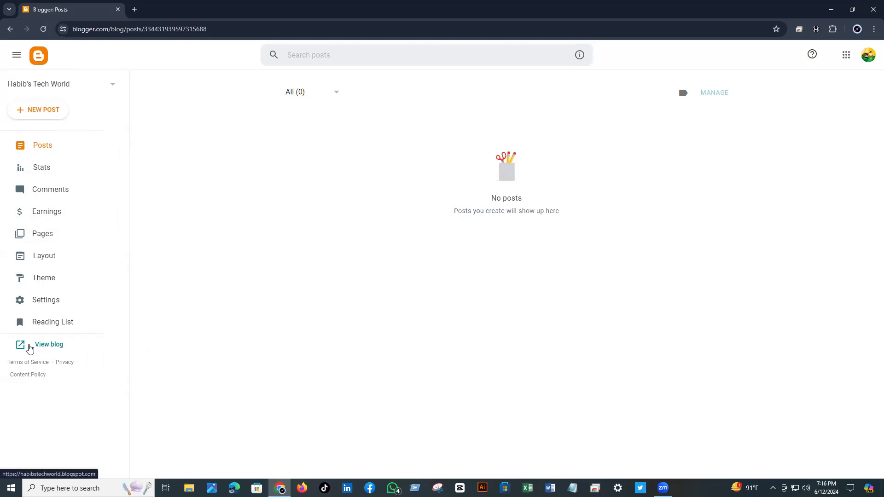
# View the live blog, then open the author's profile and its Edit User Profile page
pyautogui.click(45, 346)
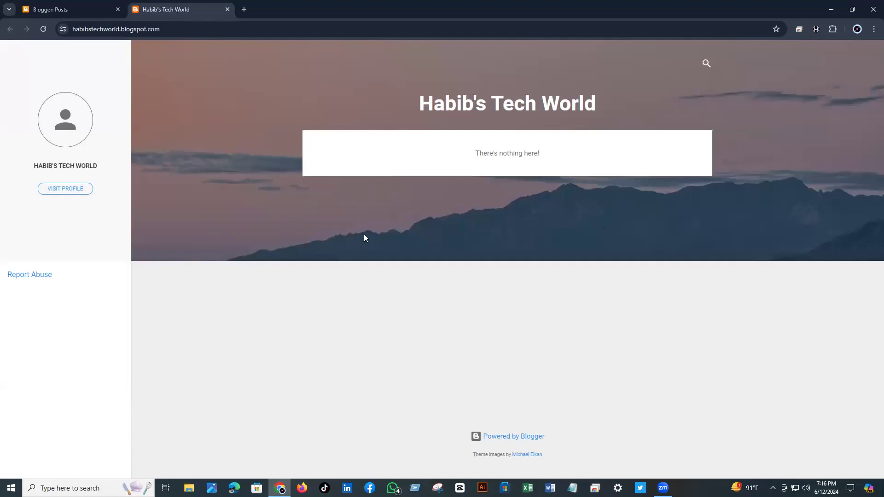
pyautogui.click(59, 190)
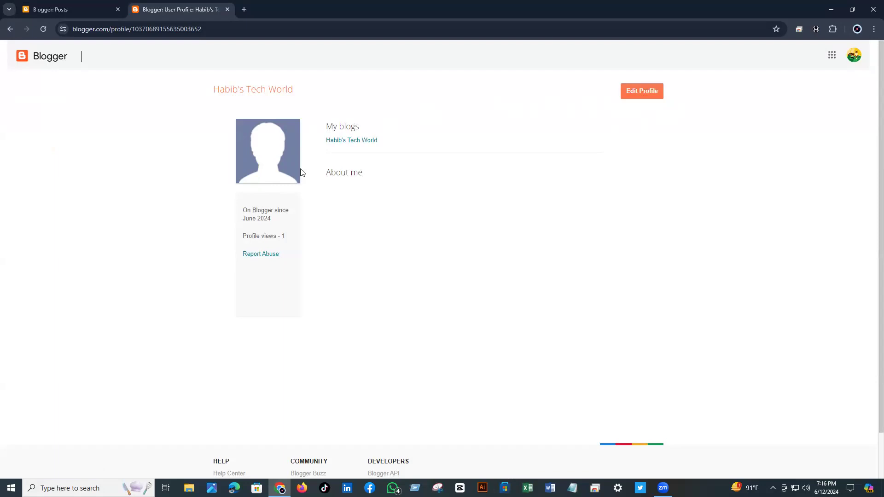
pyautogui.click(638, 97)
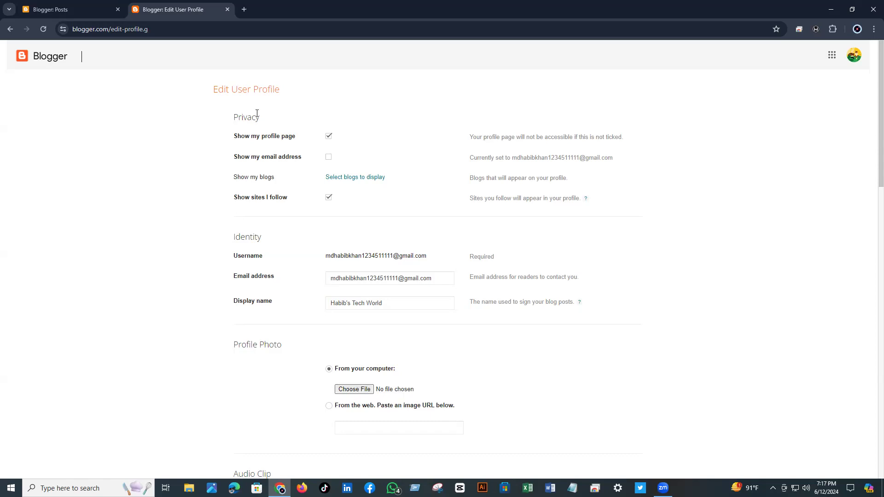
# Try loading canva.com in a new tab, then go back from its access error page
pyautogui.click(244, 9)
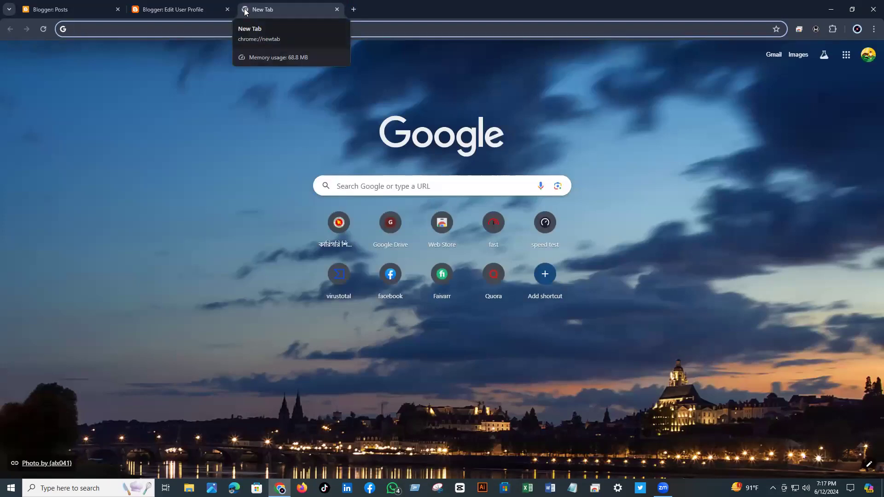
pyautogui.write('canva')
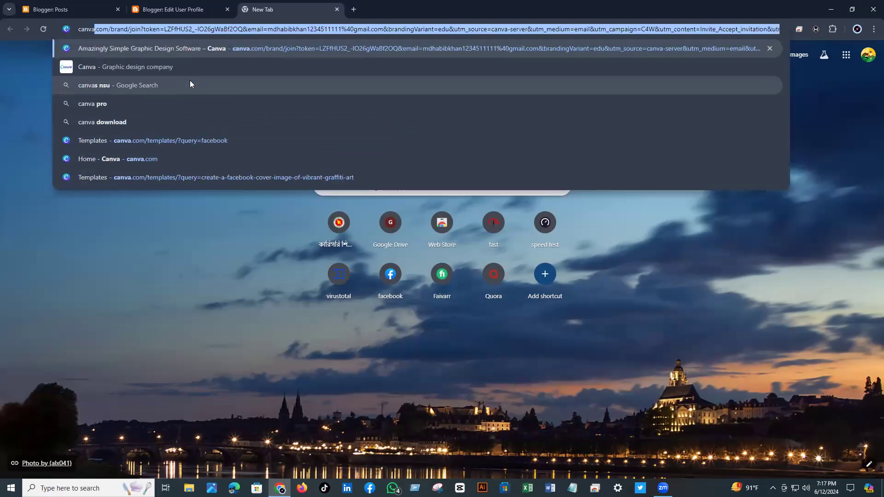
pyautogui.press('Return')
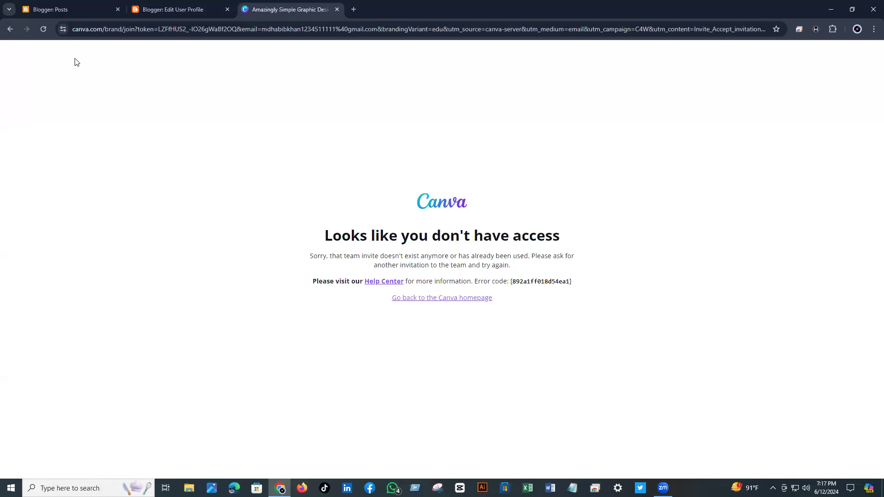
pyautogui.click(10, 30)
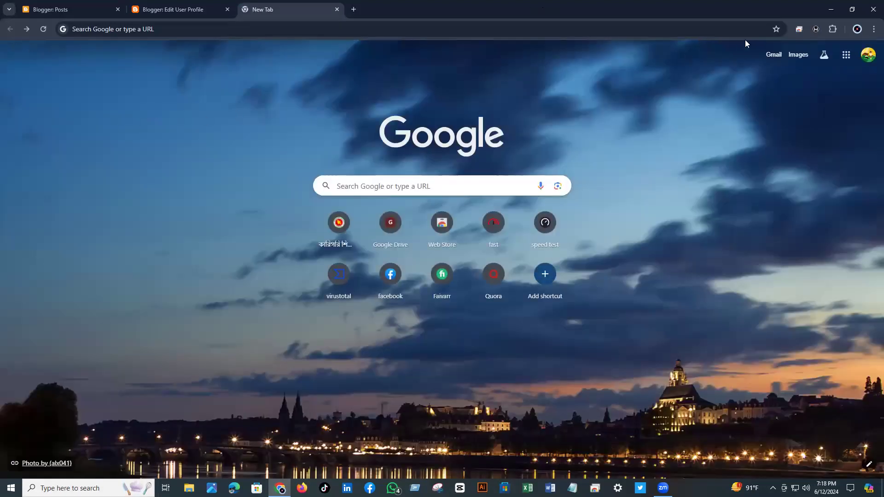
# Switch to another Chrome profile's window and open Canva from its saved shortcuts
pyautogui.click(859, 30)
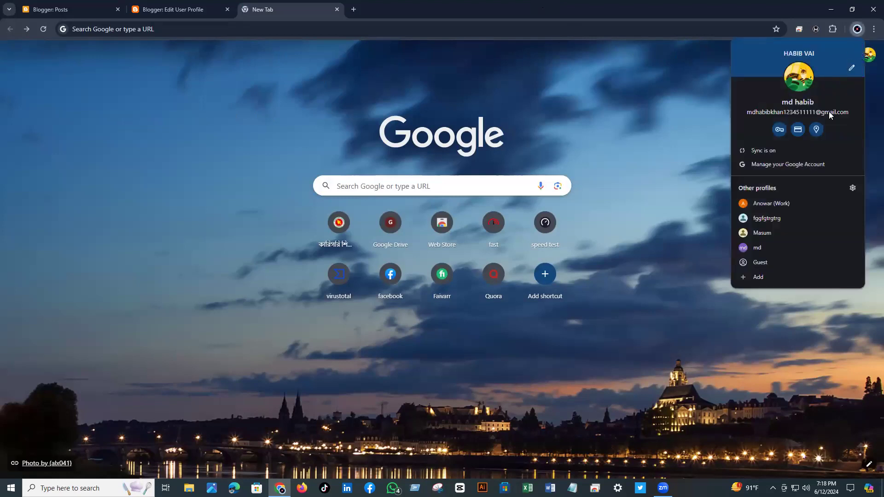
pyautogui.click(780, 201)
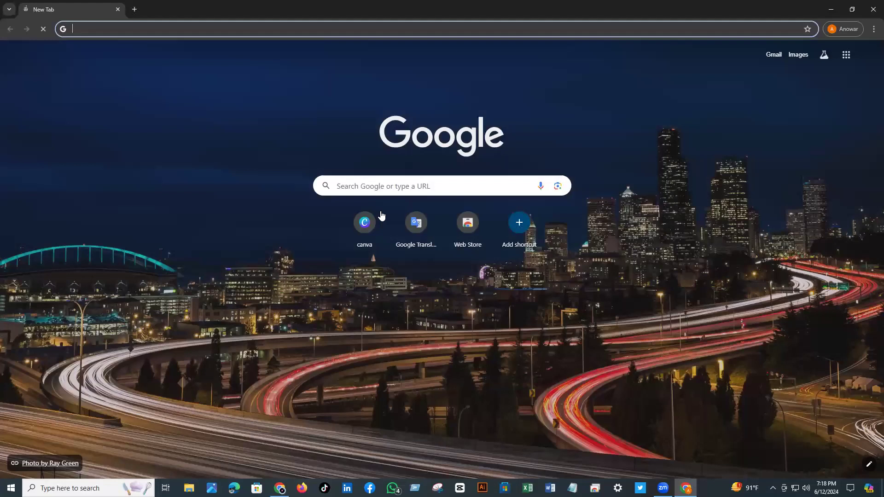
pyautogui.click(380, 214)
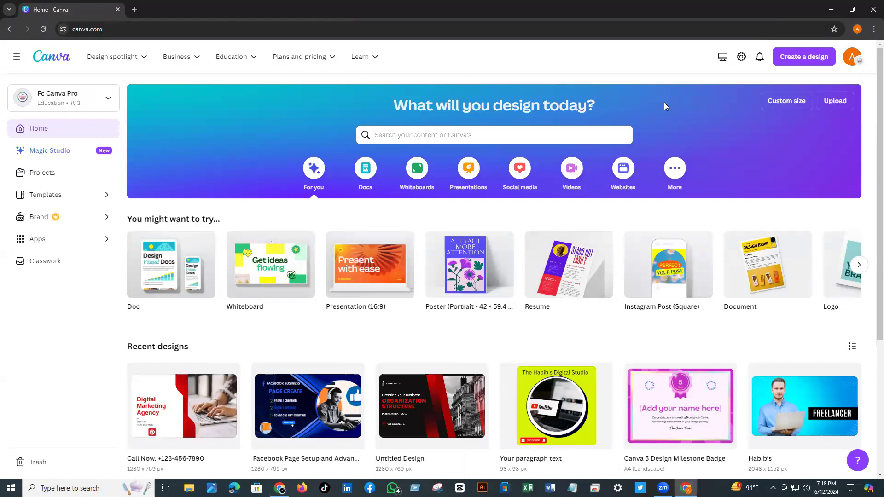
# Open Canva's Create a design menu listing formats like Doc, Presentation and Logo
pyautogui.click(793, 59)
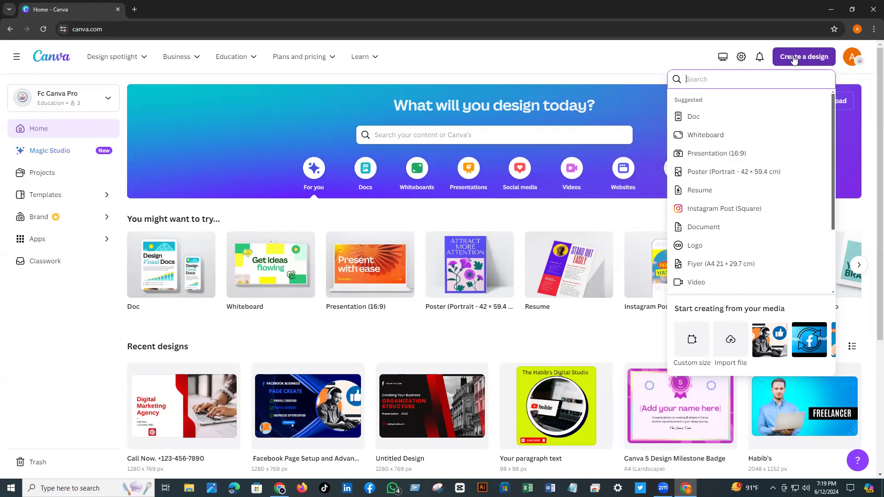
# Search 'logo' and create a new blank Logo (500 × 500 px) design
pyautogui.write('lo')
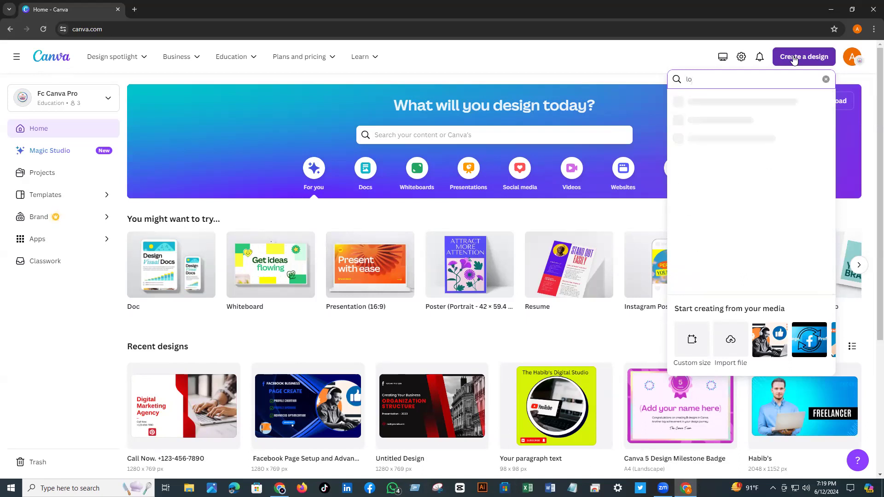
pyautogui.write('go')
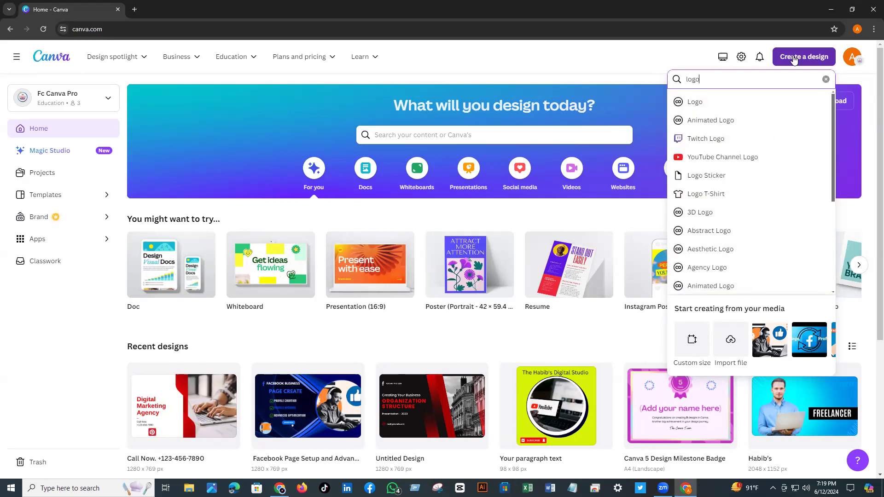
pyautogui.click(697, 103)
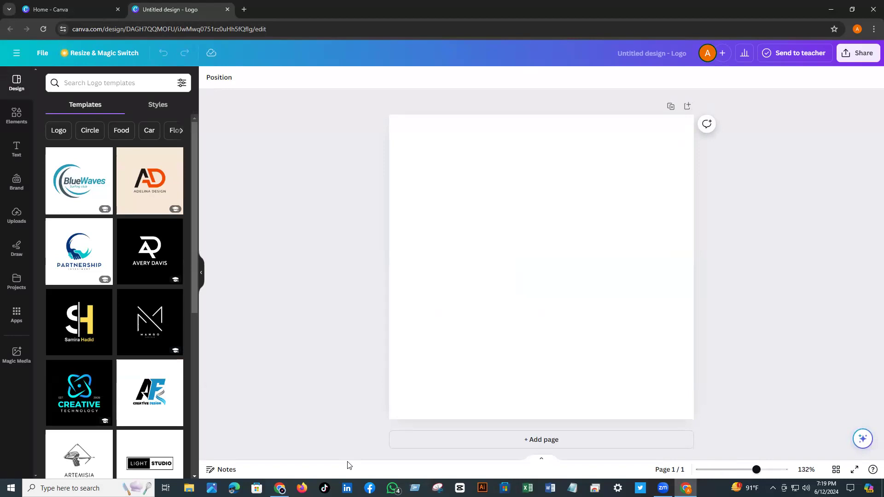
# Search the logo templates for 'tech' and show the Tech Company Logo results
pyautogui.scroll(-1, 184, 294)
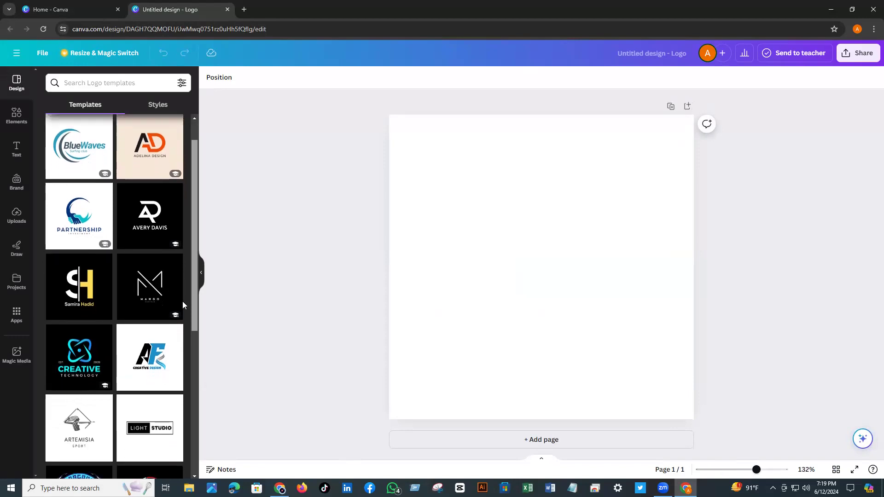
pyautogui.scroll(-4, 182, 298)
pyautogui.scroll(-2, 177, 359)
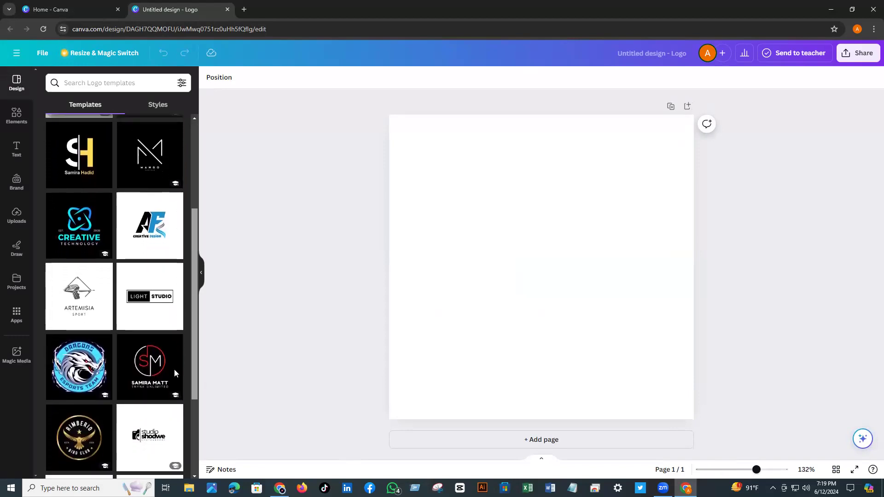
pyautogui.scroll(-1, 174, 387)
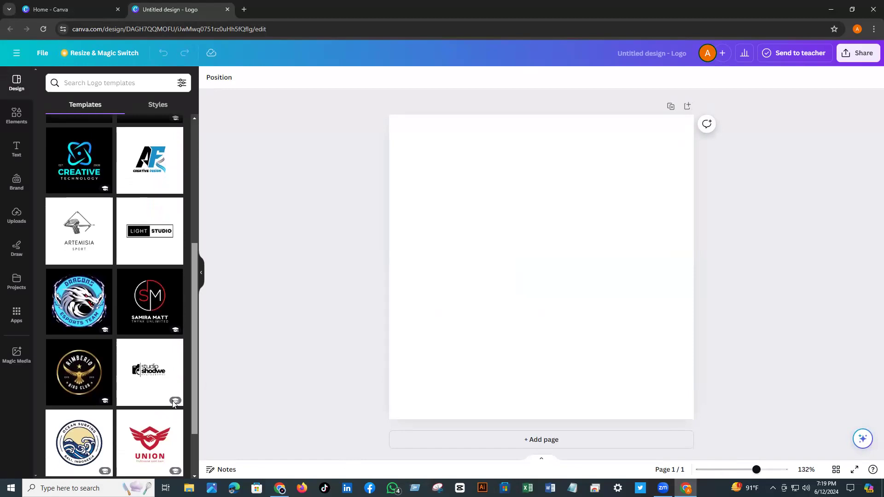
pyautogui.click(88, 84)
pyautogui.write('tech')
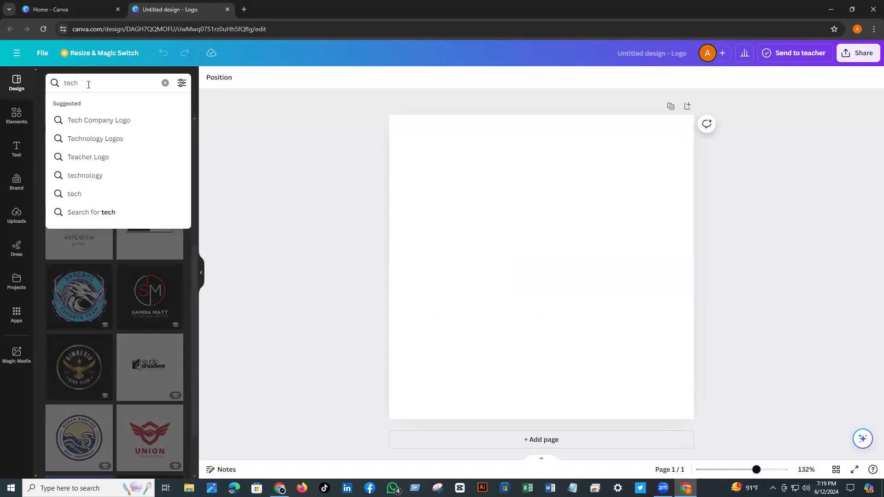
pyautogui.click(90, 124)
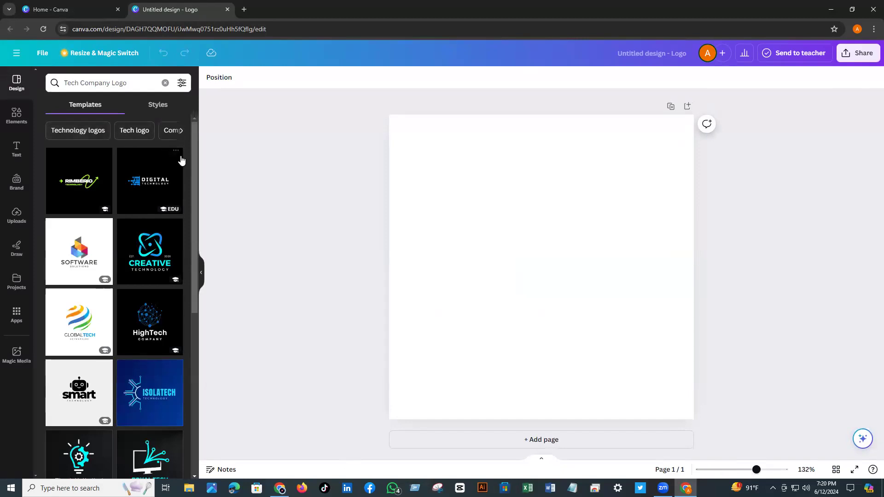
# Apply the dark HighTech Company template to the blank logo page
pyautogui.moveTo(192, 172); pyautogui.dragTo(180, 352)
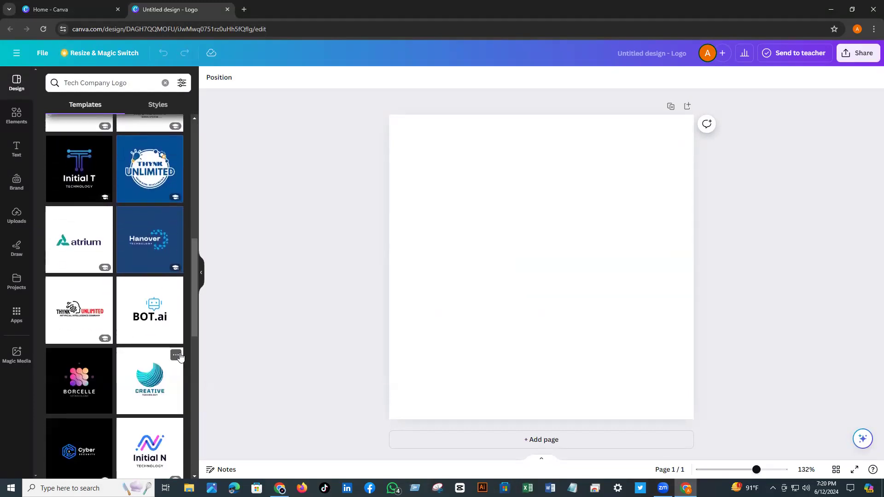
pyautogui.scroll(-2, 188, 325)
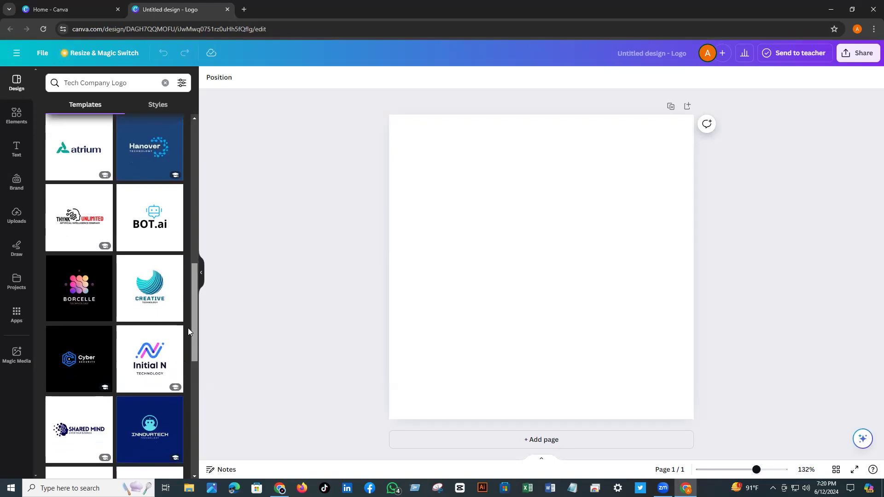
pyautogui.scroll(3, 186, 328)
pyautogui.scroll(3, 185, 281)
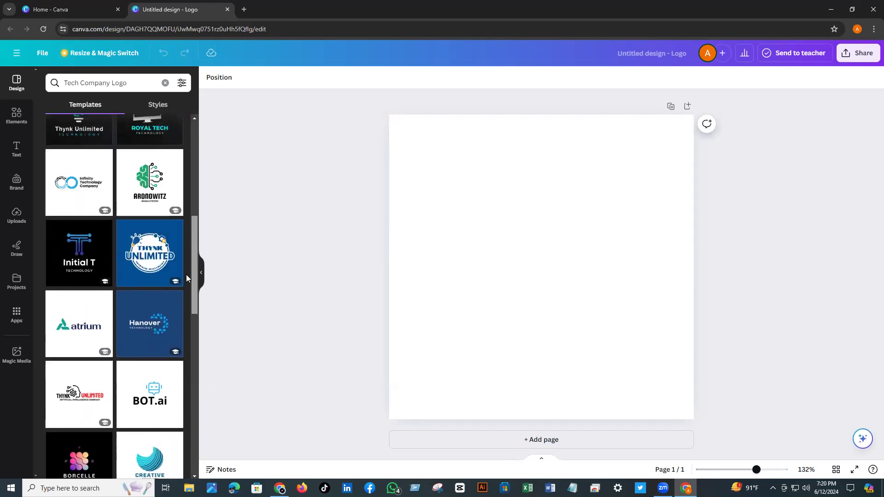
pyautogui.moveTo(190, 252); pyautogui.dragTo(189, 220)
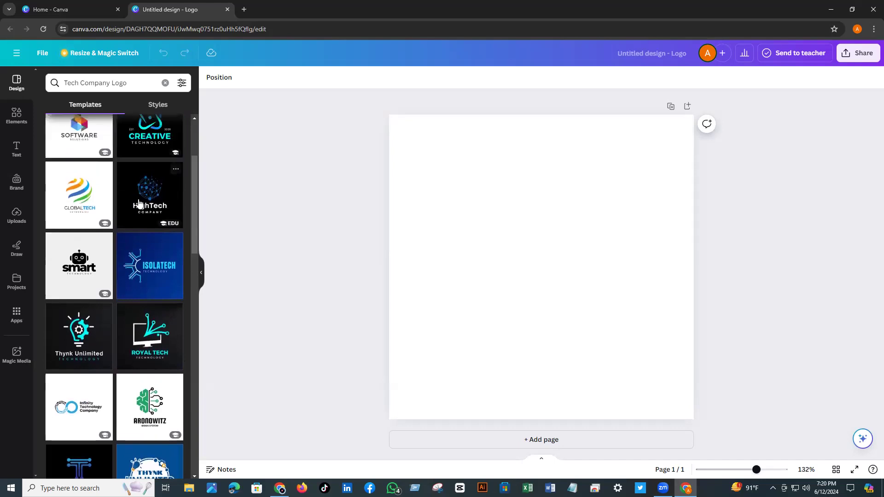
pyautogui.click(140, 200)
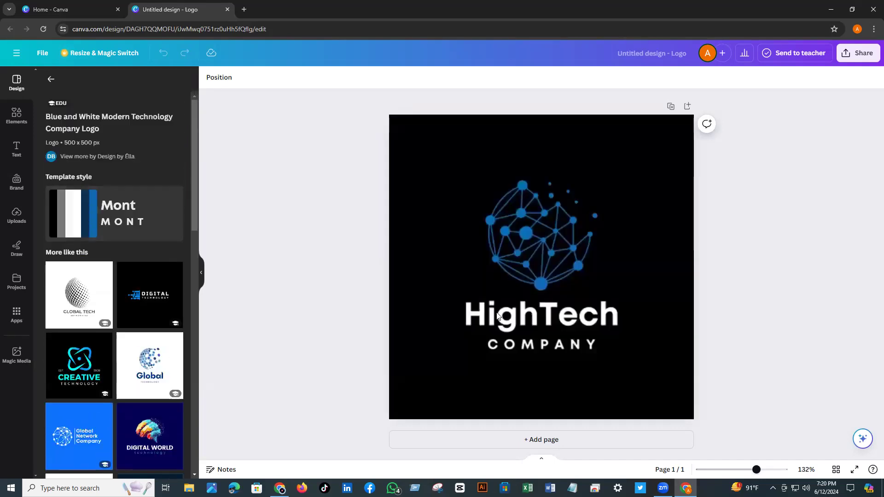
# Replace the HighTech headline text with 'Habib's'
pyautogui.click(618, 322)
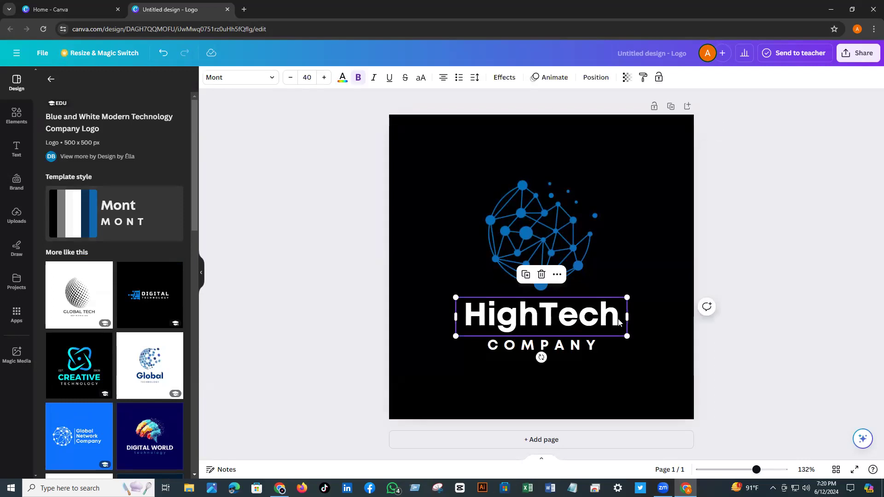
pyautogui.doubleClick(618, 320)
pyautogui.press('BackSpace')
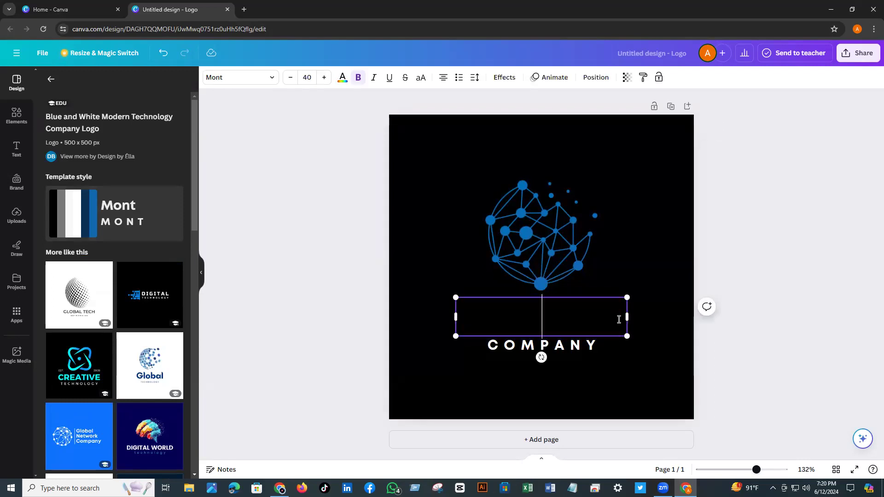
pyautogui.write('Ha')
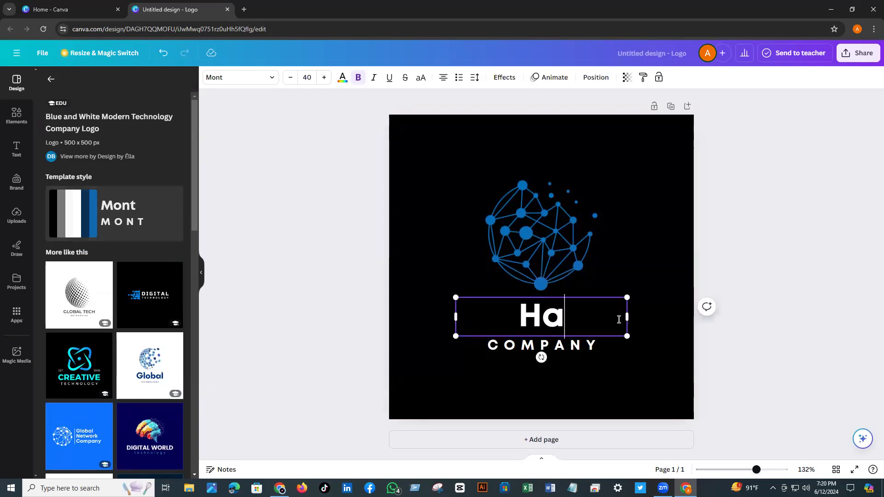
pyautogui.write("bib's")
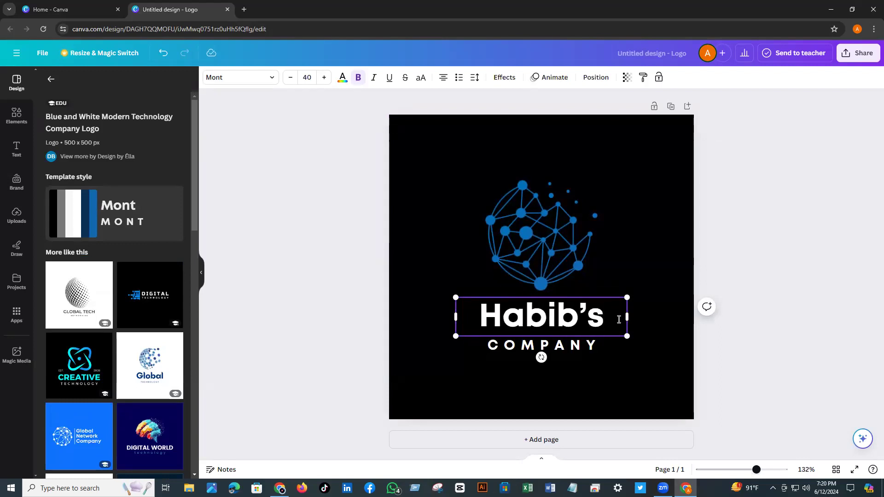
# Replace the COMPANY tagline with 'TECH WORLD'
pyautogui.click(594, 346)
pyautogui.doubleClick(592, 346)
pyautogui.press('BackSpace')
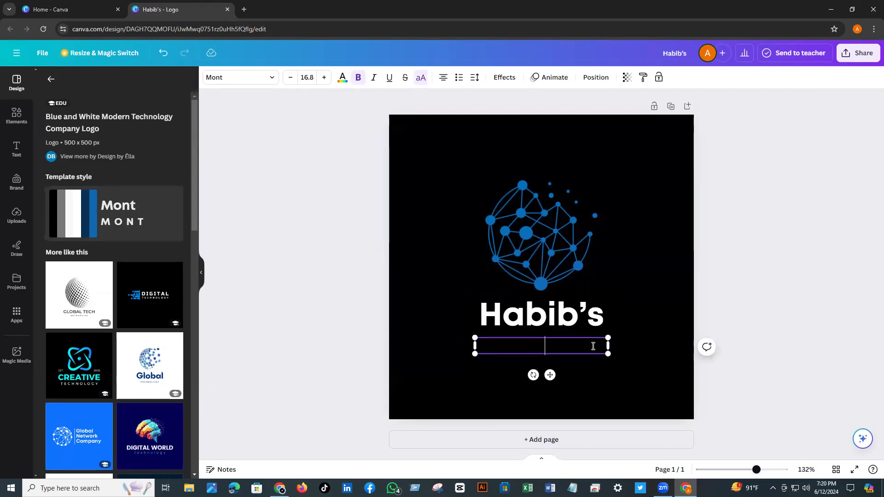
pyautogui.write('TEC')
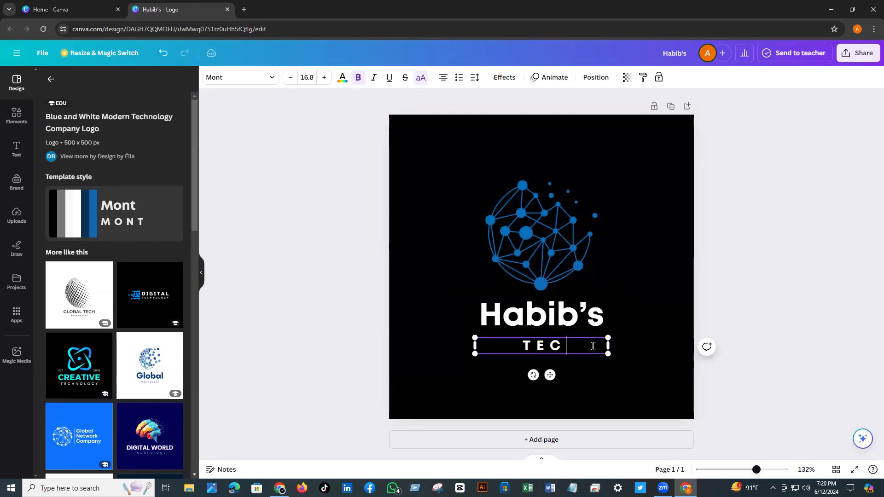
pyautogui.write('H W')
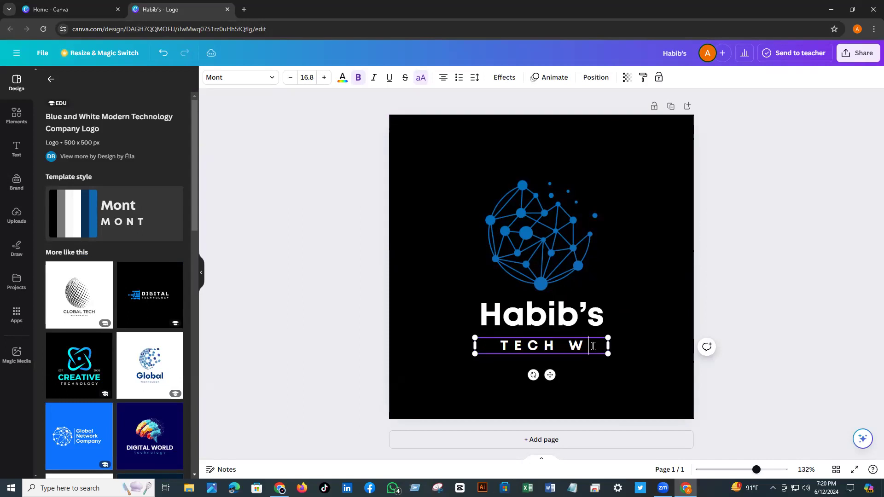
pyautogui.write('ORLD')
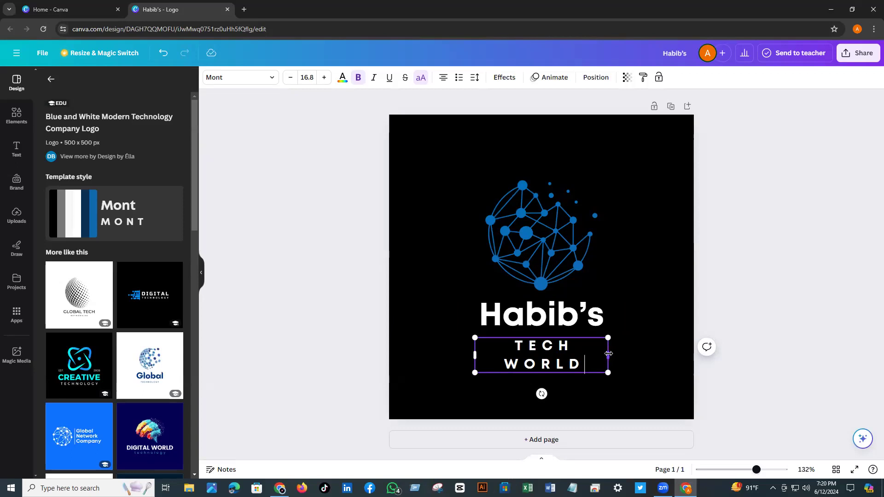
# Fit TECH WORLD on one line, shrink it to size 14.5, and centre it under Habib's
pyautogui.moveTo(608, 356); pyautogui.dragTo(640, 357)
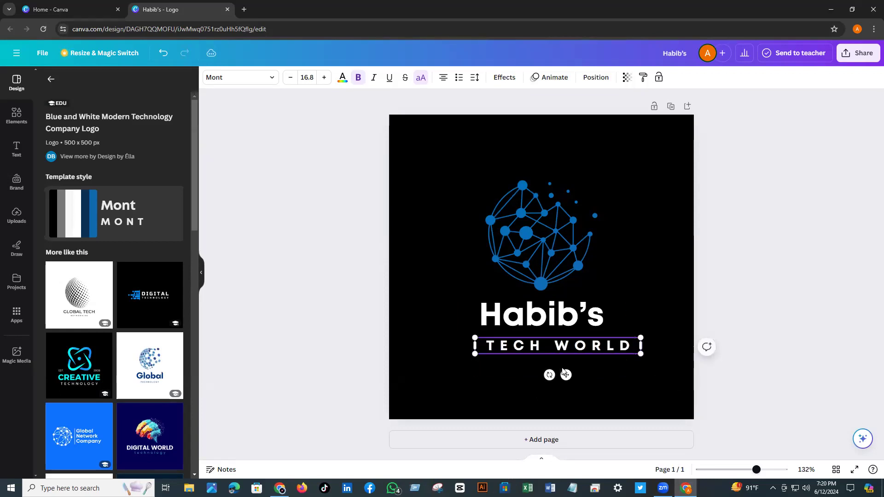
pyautogui.moveTo(471, 353); pyautogui.dragTo(494, 347)
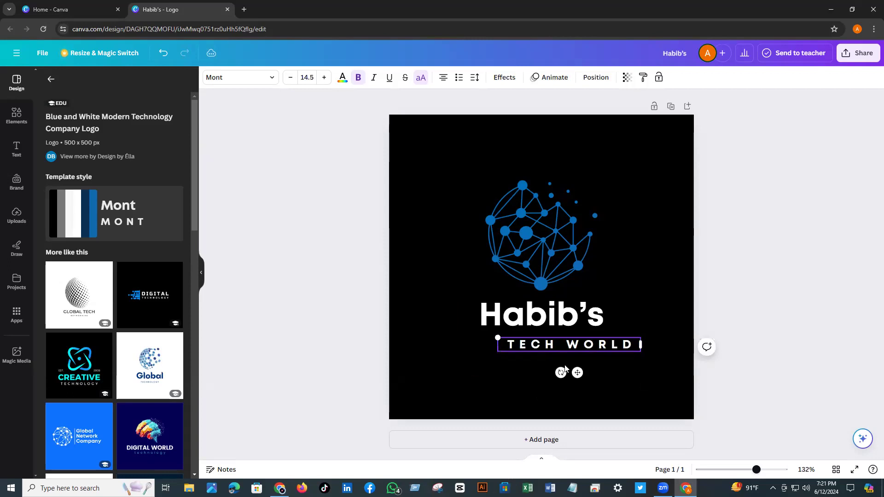
pyautogui.moveTo(578, 373); pyautogui.dragTo(550, 372)
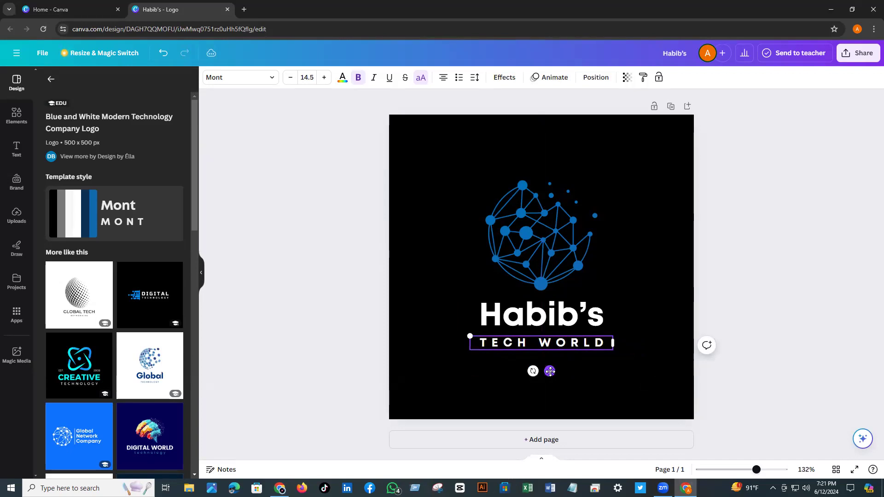
# Download the logo as a PNG file, saved as 'Habib's (1).png'
pyautogui.click(320, 328)
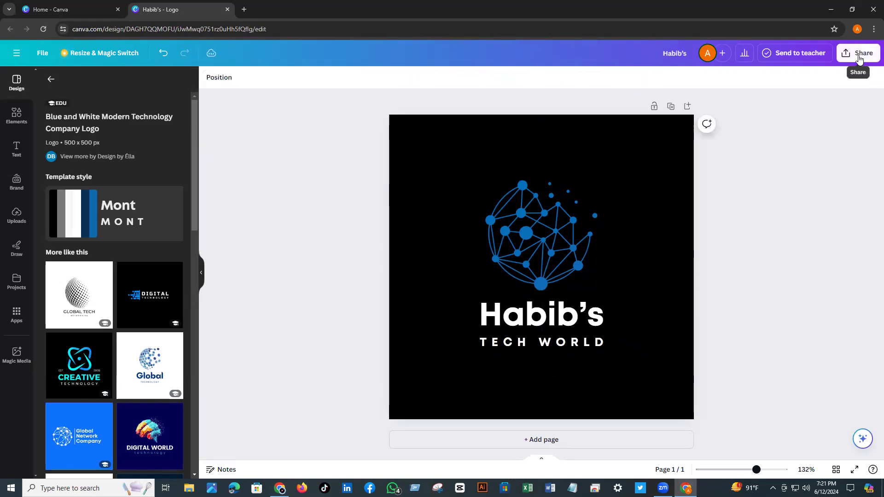
pyautogui.click(859, 55)
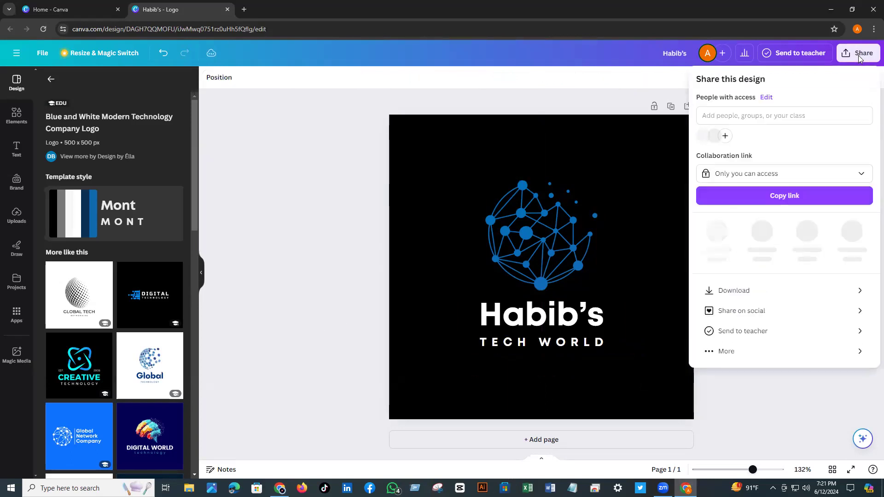
pyautogui.click(735, 286)
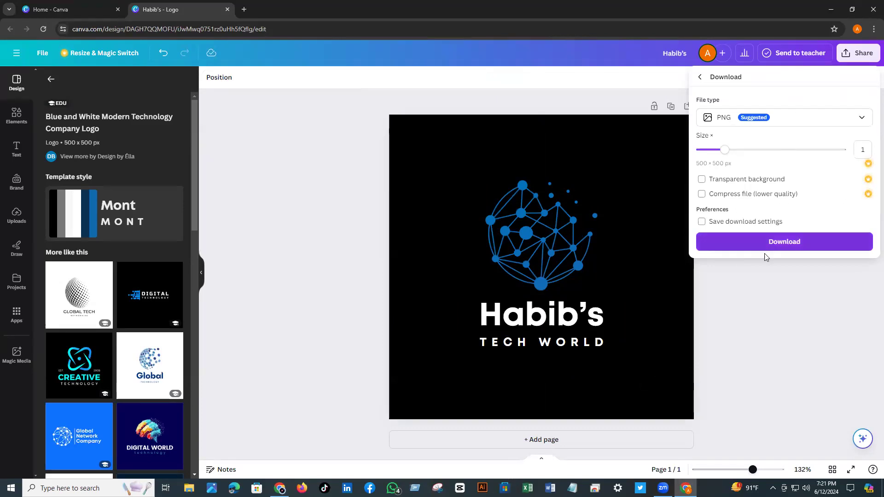
pyautogui.click(777, 242)
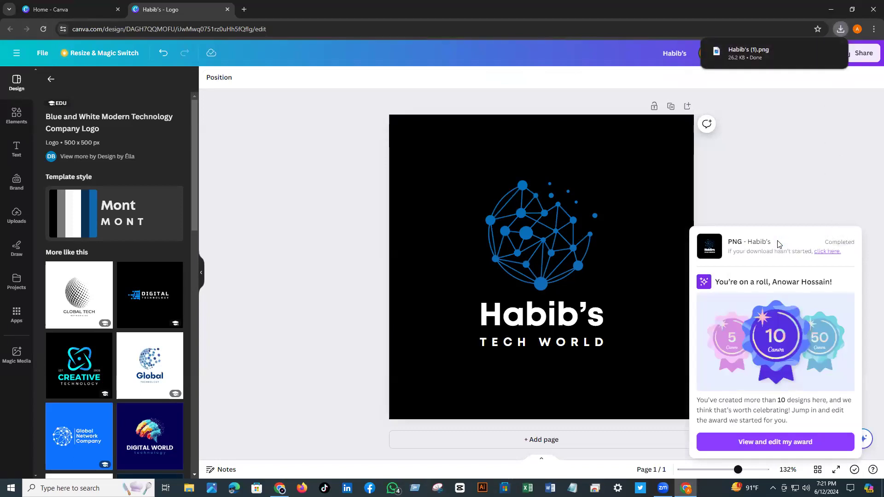
pyautogui.moveTo(686, 489)
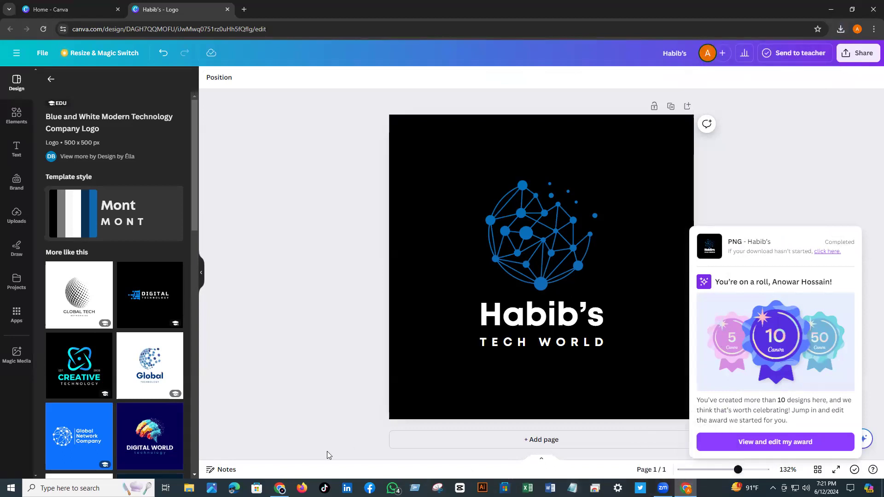
# Upload the downloaded 'Habib's (1)' logo as the Blogger profile photo
pyautogui.moveTo(280, 488)
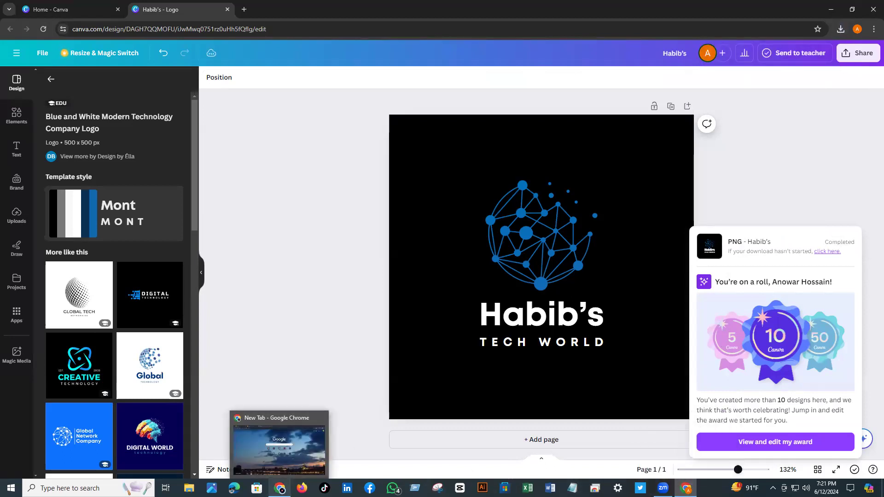
pyautogui.click(280, 487)
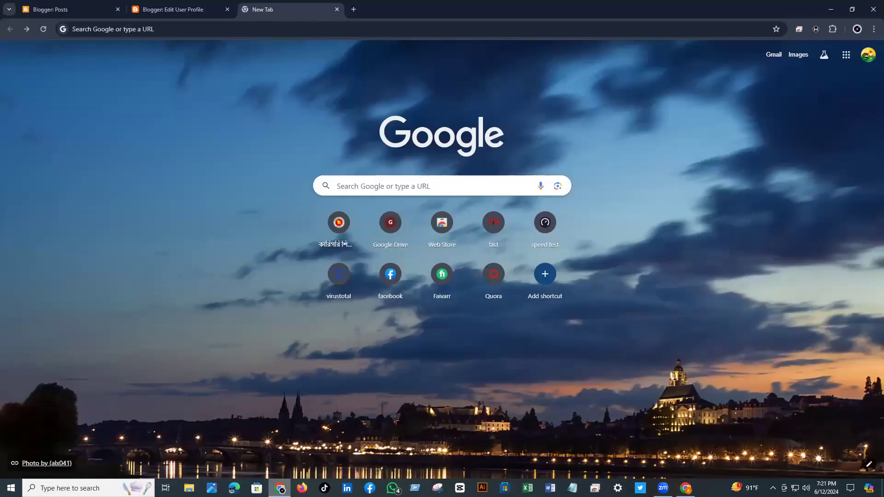
pyautogui.click(167, 10)
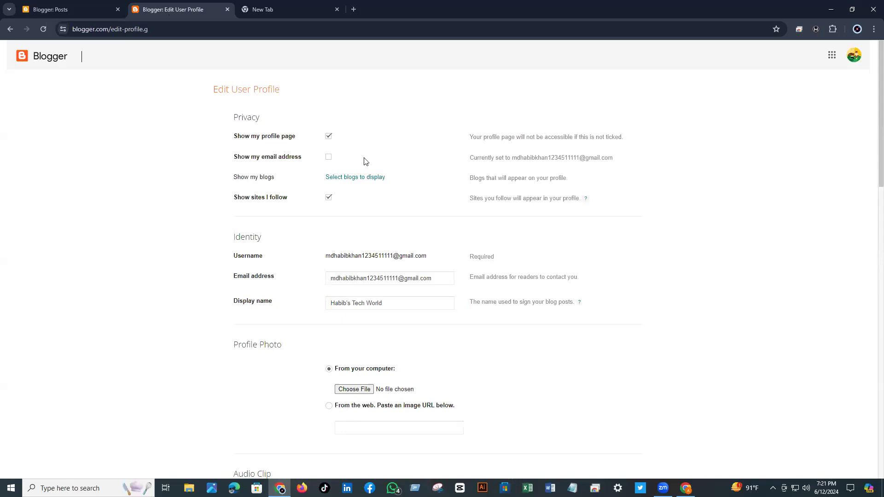
pyautogui.click(354, 390)
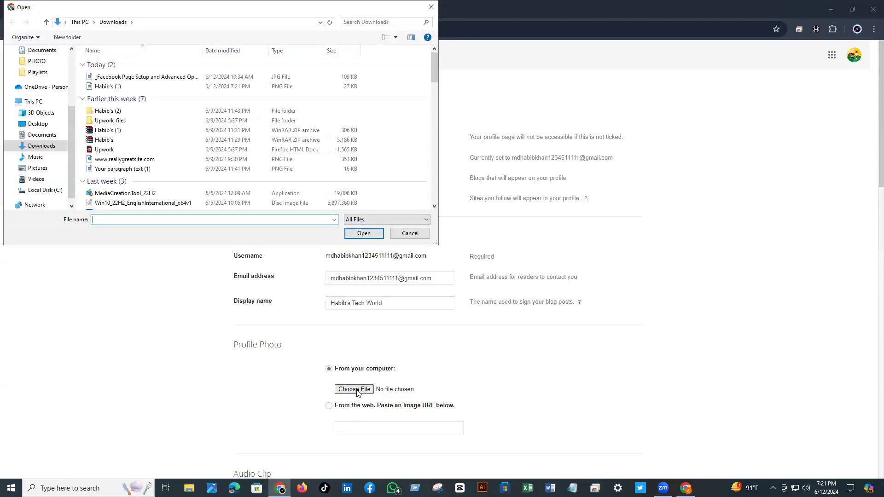
pyautogui.click(96, 87)
pyautogui.click(353, 234)
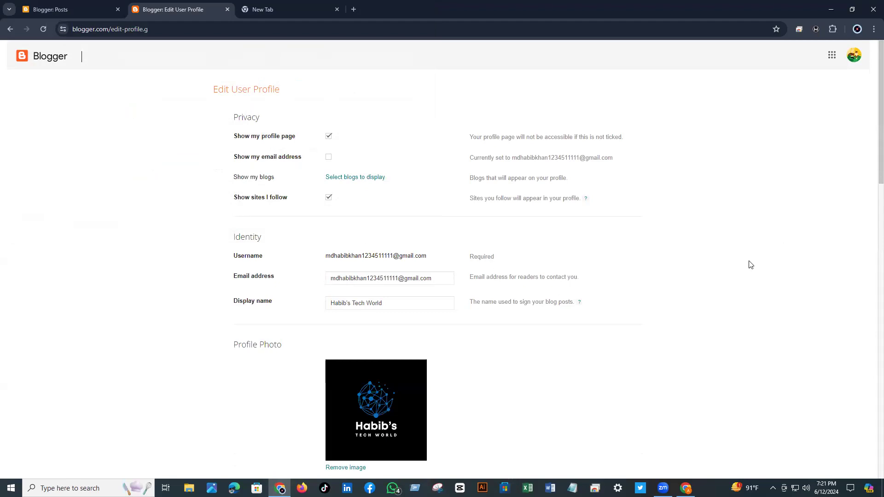
# Set the profile's Gender to Male in the General section
pyautogui.scroll(-2, 871, 188)
pyautogui.scroll(-2, 871, 198)
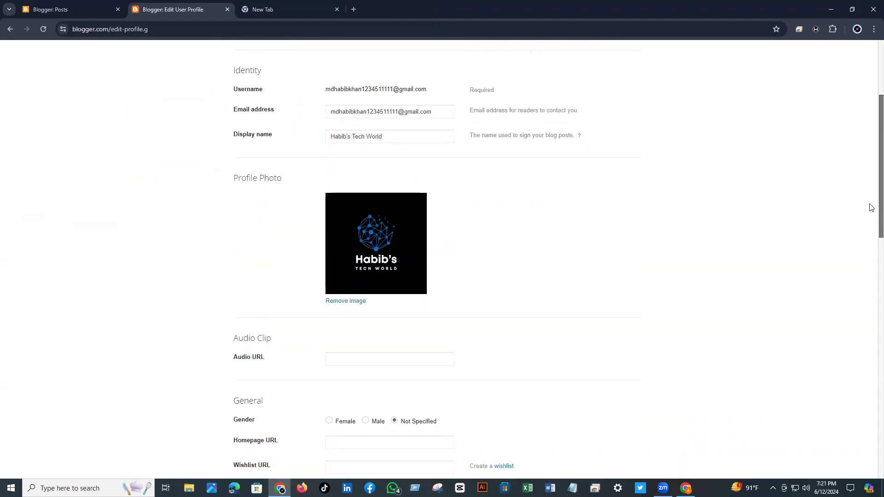
pyautogui.scroll(-1, 870, 208)
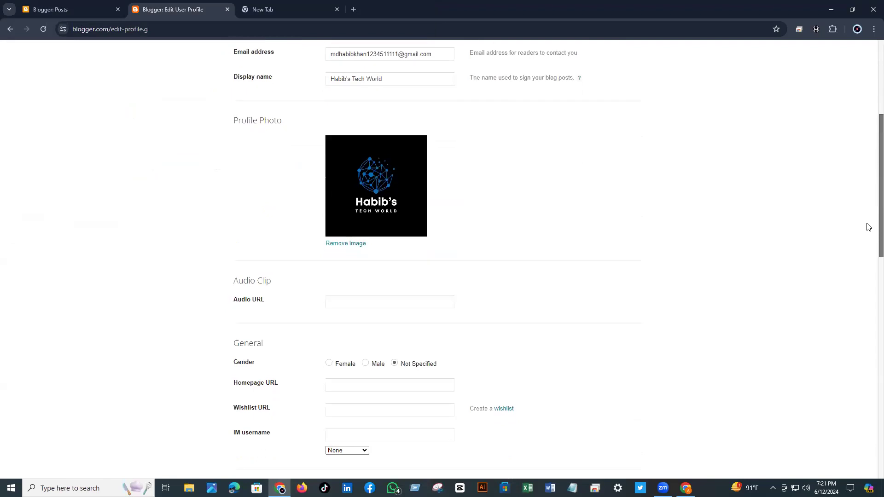
pyautogui.scroll(-1, 868, 227)
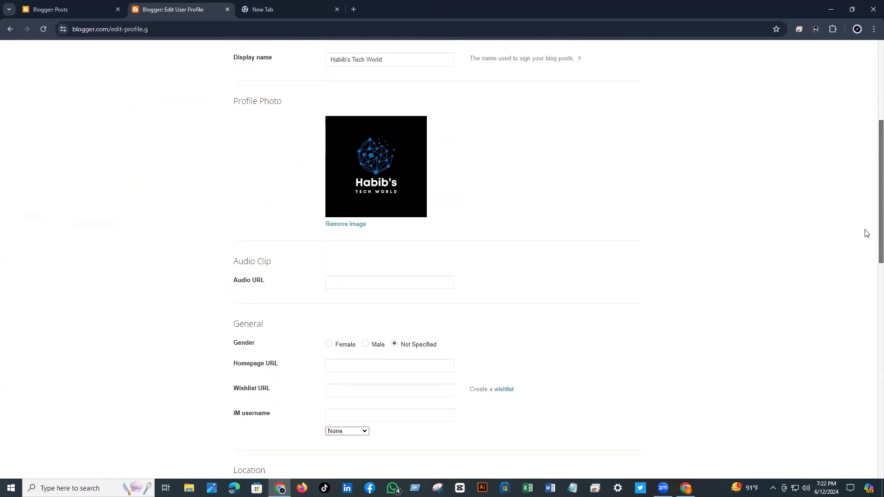
pyautogui.scroll(-1, 863, 242)
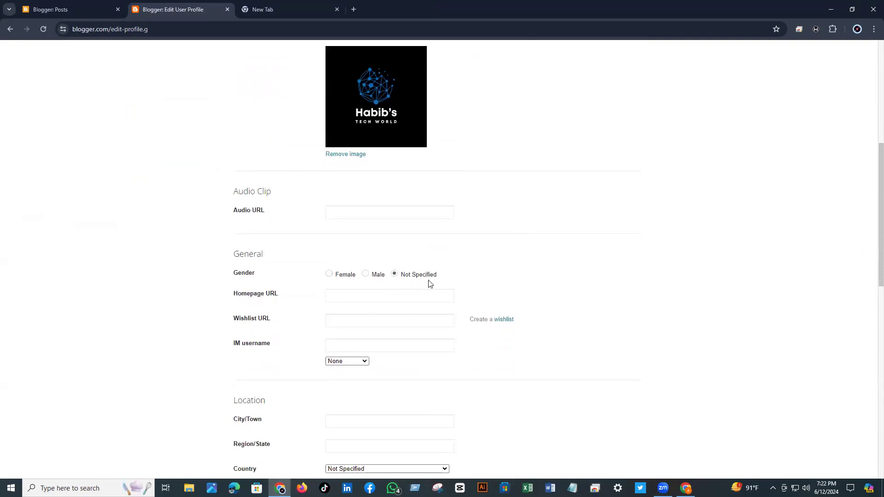
pyautogui.click(365, 275)
pyautogui.moveTo(872, 262); pyautogui.dragTo(868, 330)
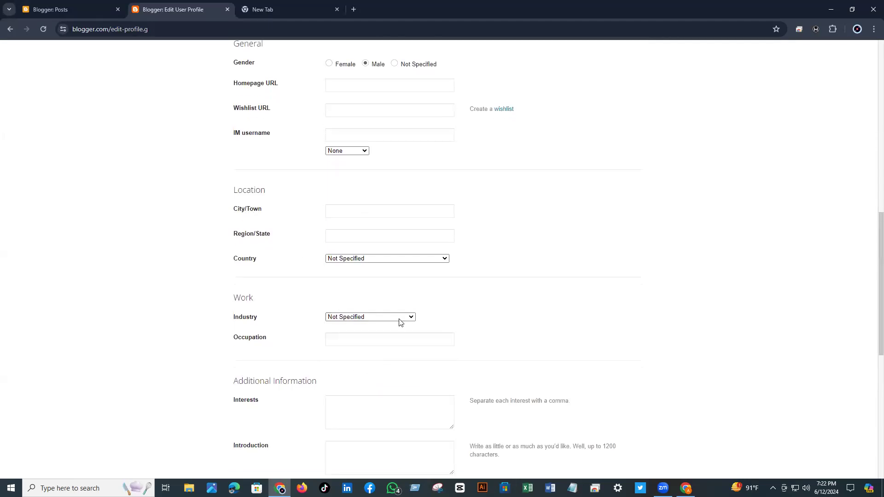
pyautogui.click(445, 257)
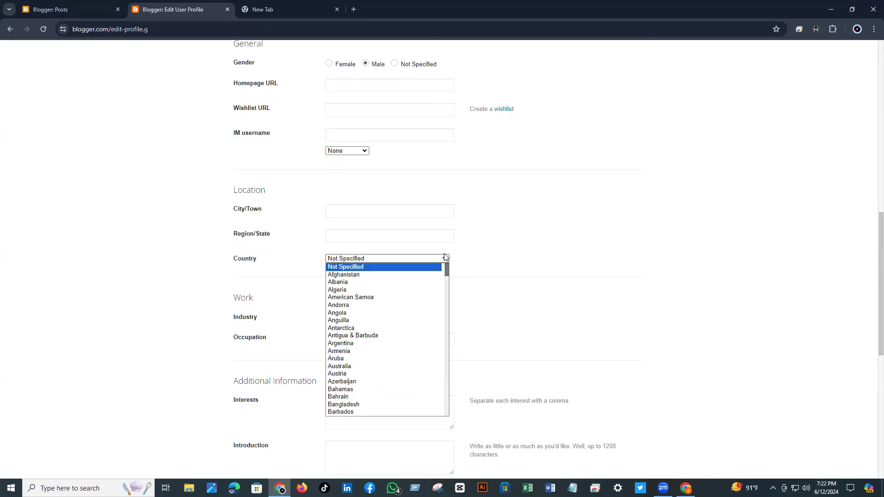
# Set the profile location to Bangladesh, city Jessore and region Khulna, trimming the stray extra word
pyautogui.click(340, 404)
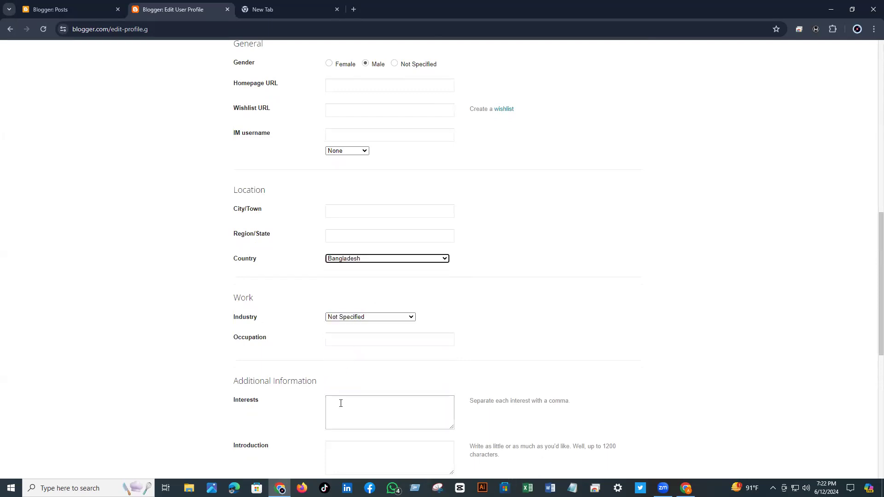
pyautogui.click(351, 207)
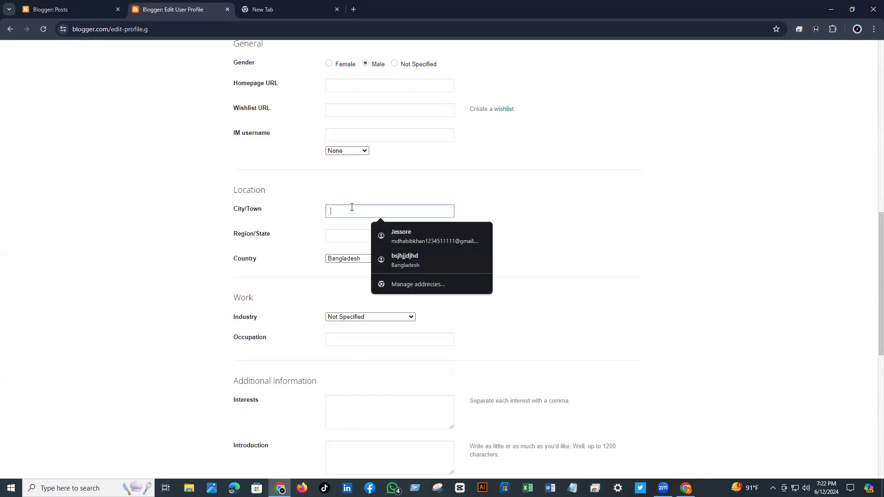
pyautogui.write('je')
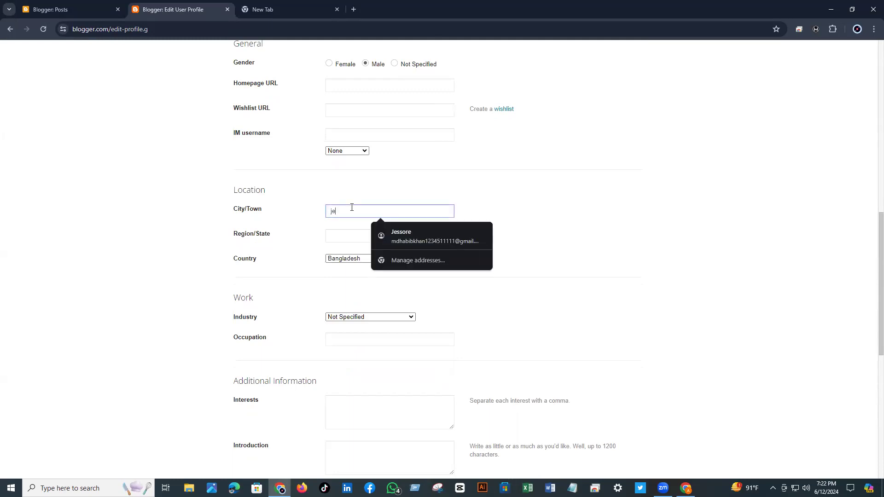
pyautogui.press('BackSpace')
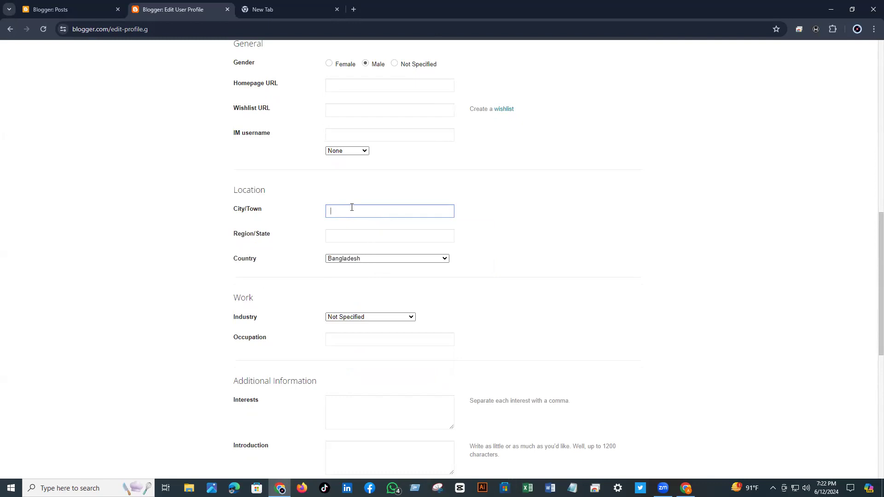
pyautogui.write('Jessore')
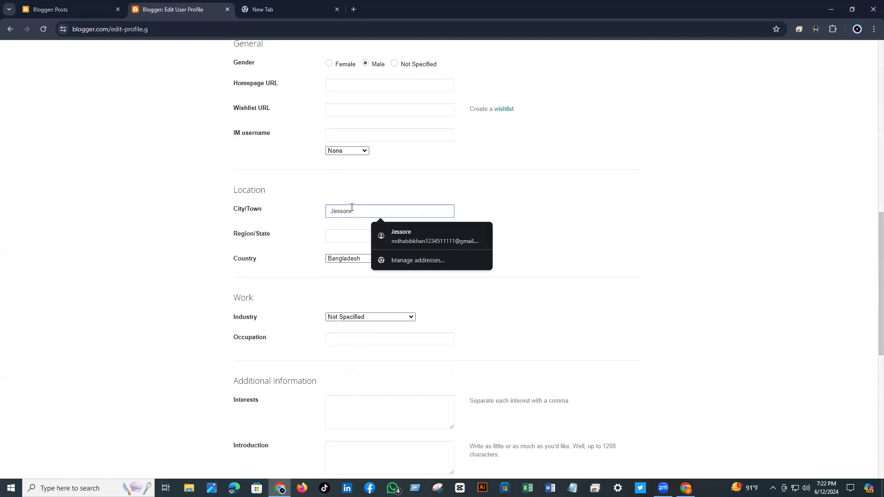
pyautogui.write(' Na')
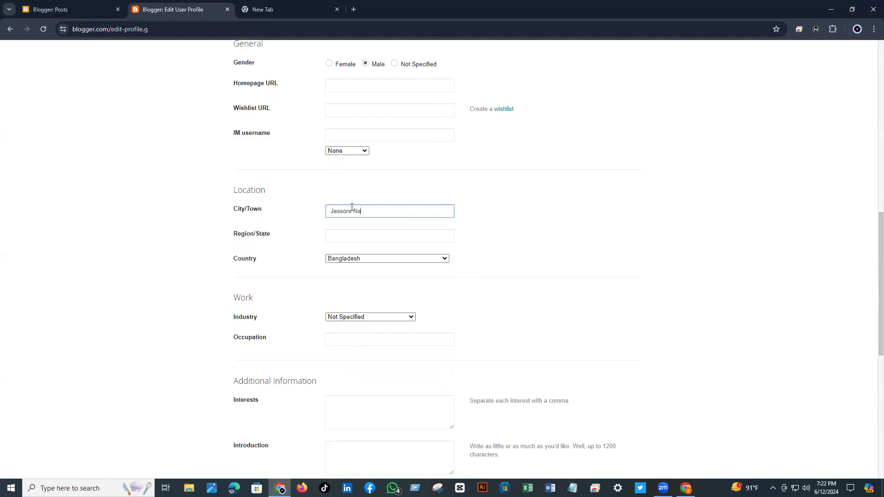
pyautogui.write('varon')
pyautogui.click(365, 238)
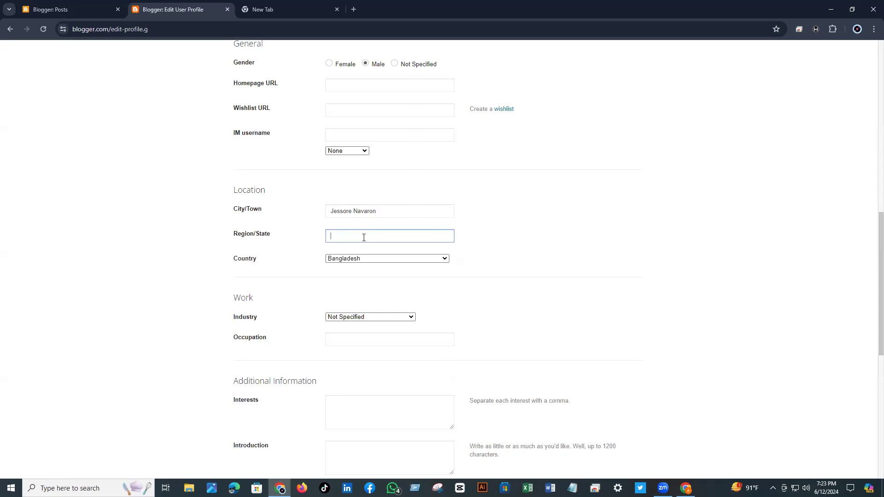
pyautogui.write('Khulna')
pyautogui.click(382, 212)
pyautogui.moveTo(382, 213); pyautogui.dragTo(353, 211)
pyautogui.press('BackSpace')
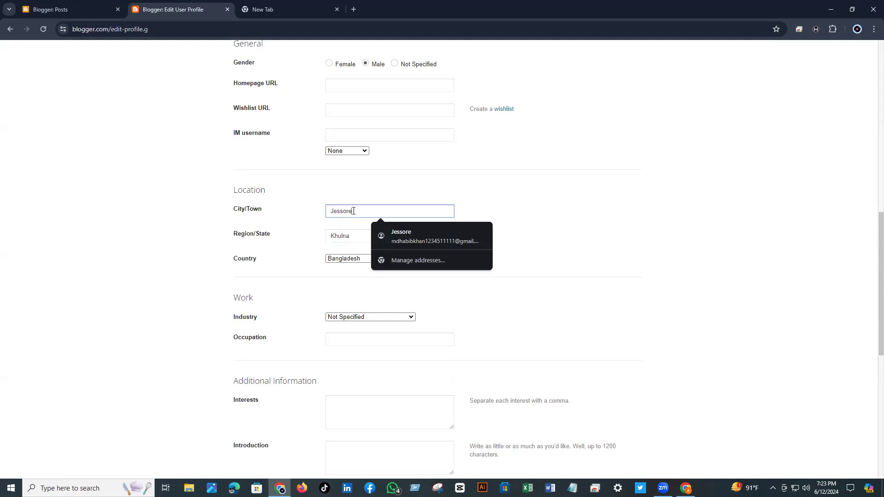
pyautogui.click(631, 264)
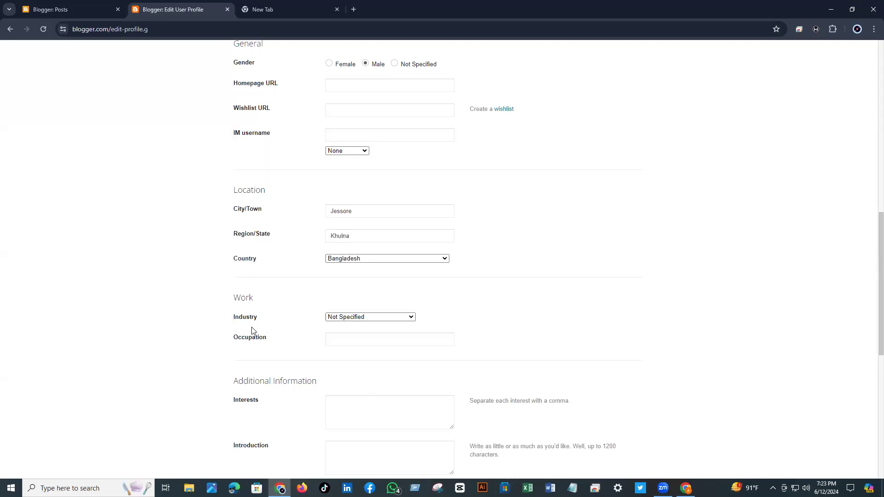
# Choose Marketing from the profile's Industry list
pyautogui.click(394, 317)
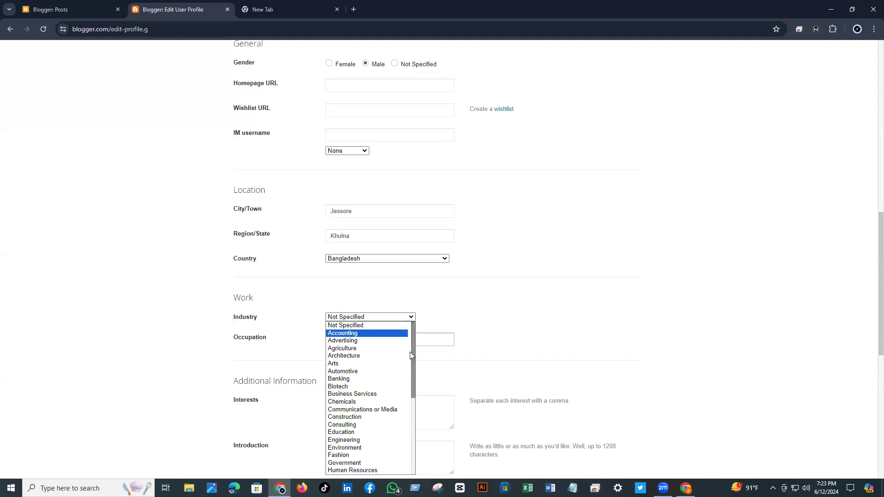
pyautogui.moveTo(412, 350); pyautogui.dragTo(407, 399)
pyautogui.scroll(-2, 407, 405)
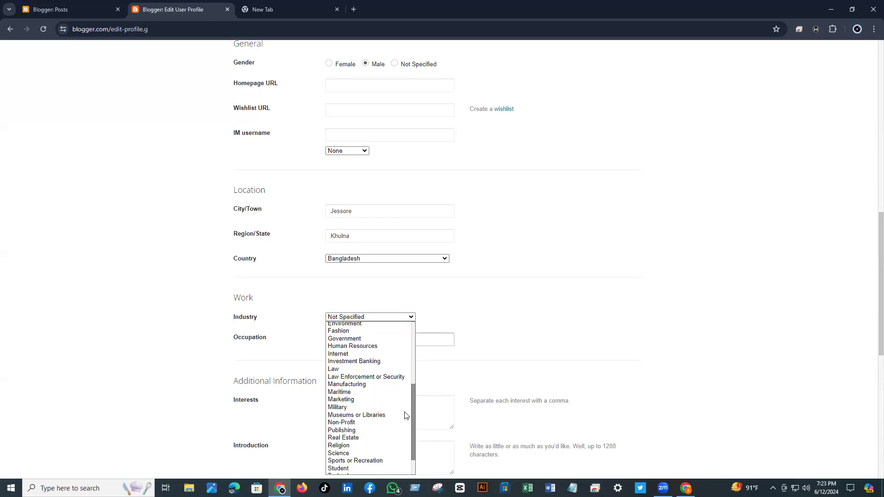
pyautogui.scroll(-3, 406, 415)
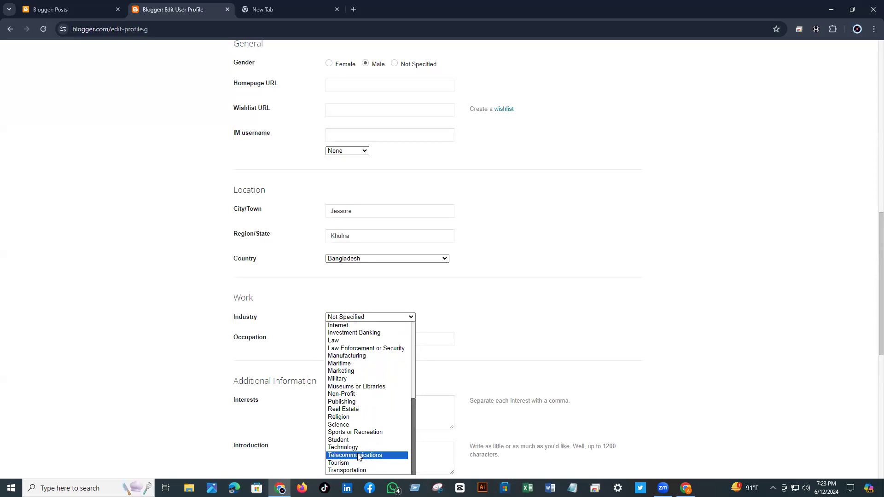
pyautogui.click(353, 369)
# Enter Digital Marketing as the profile occupation
pyautogui.click(372, 339)
pyautogui.write('Digi')
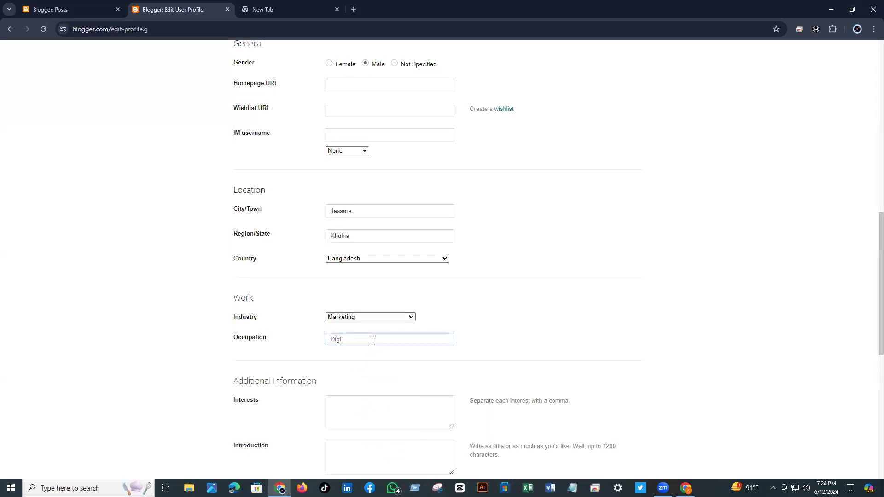
pyautogui.write('tal Marketing')
pyautogui.moveTo(880, 299); pyautogui.dragTo(865, 387)
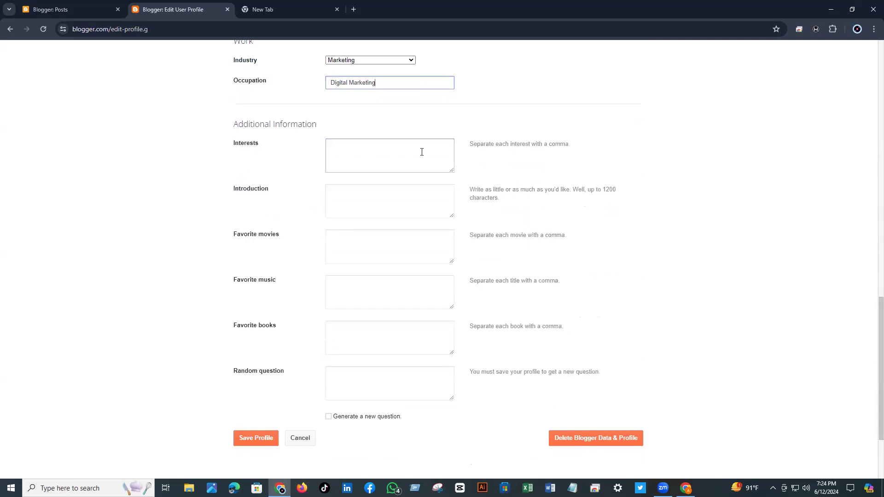
pyautogui.click(406, 155)
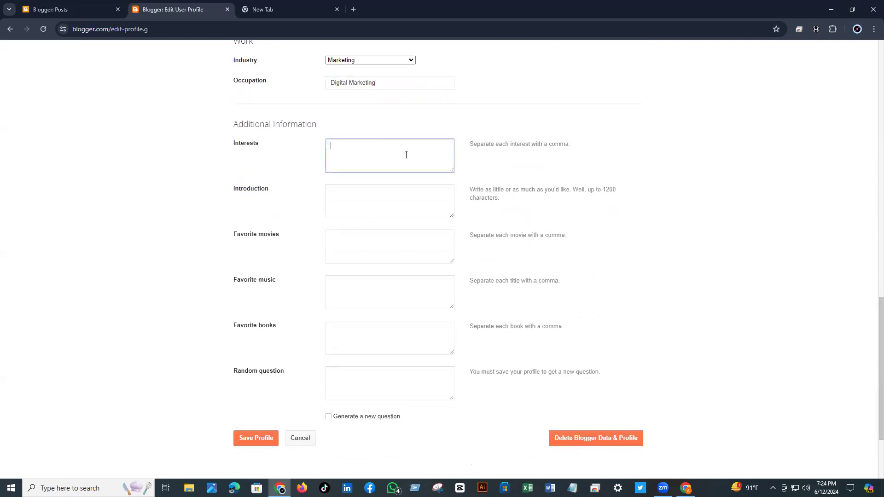
# Enter interests: Digital Marketing, Freelancing, Social Media Marketing/Management/Advertising, Lead Generation, Data Entry
pyautogui.write('Digital Marketing, Freelancing, Social Media Marketing, Soc')
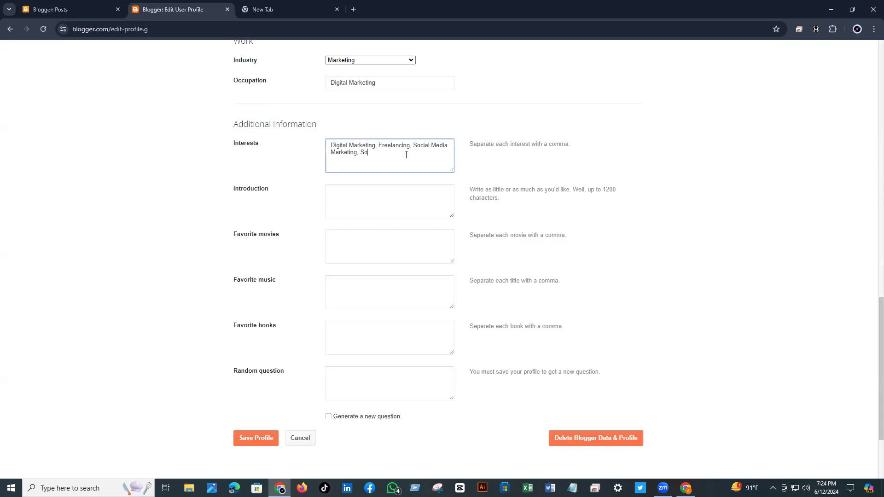
pyautogui.write('ial Media Management, Social Media Advertising')
pyautogui.write(', Lead Generation')
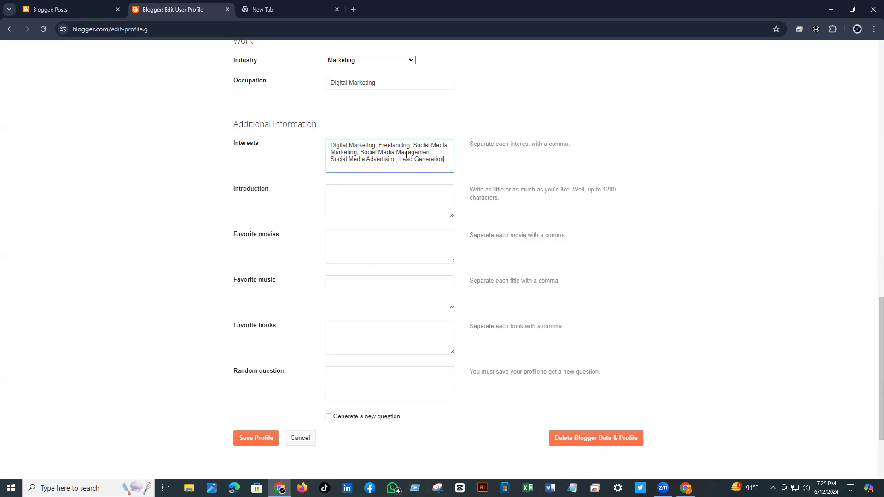
pyautogui.write(', Data Entry')
# Write an introduction as a Digital Marketer & Freelancer expert in social media marketing, management, advertising
pyautogui.click(352, 200)
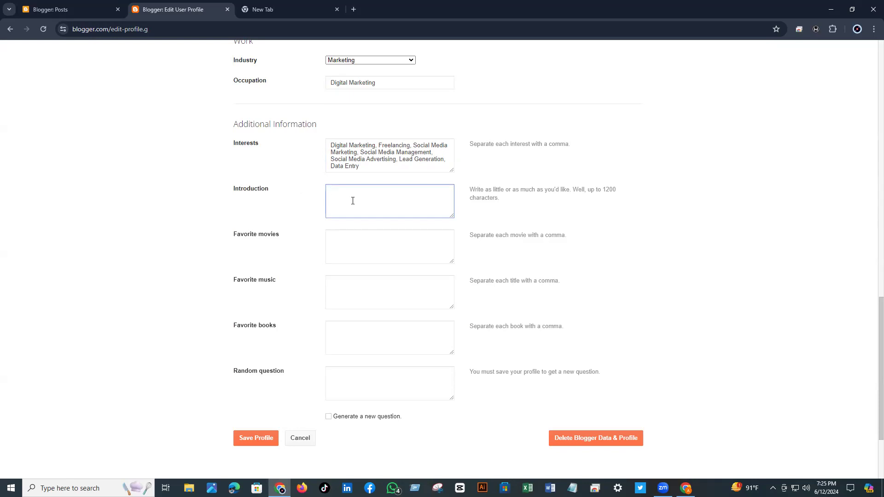
pyautogui.write('This is Habib a professional Digital Marketer & ')
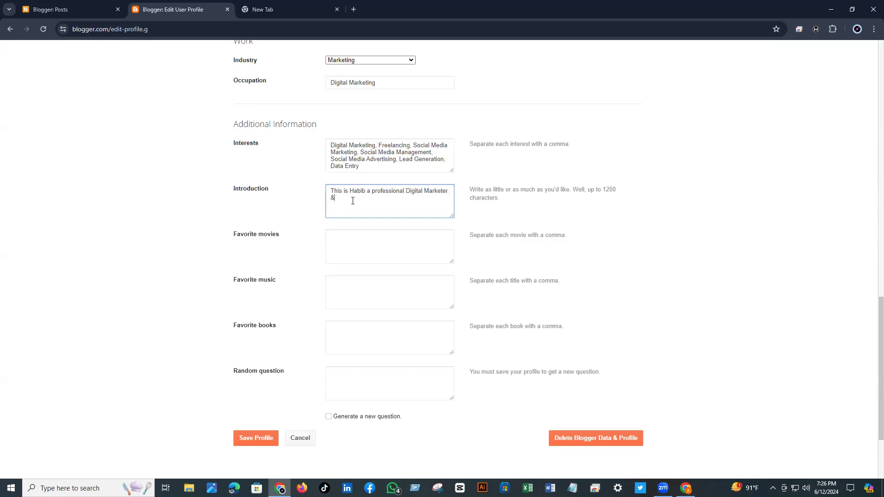
pyautogui.write('Free')
pyautogui.write('lan')
pyautogui.write('cer')
pyautogui.write('. ')
pyautogui.write('My')
pyautogui.press('BackSpace')
pyautogui.press('BackSpace')
pyautogui.write('I am an expert in Social Media Marketing, Social Media ')
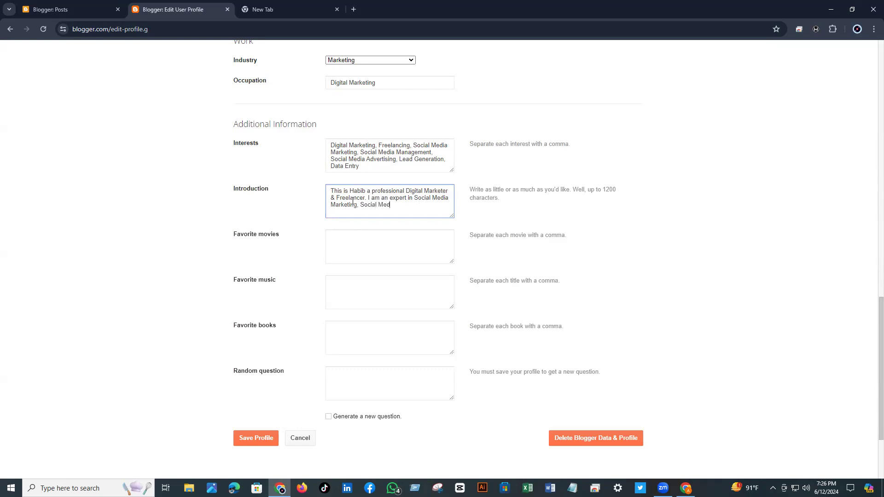
pyautogui.write('Management & Social')
pyautogui.write('Media Advertising.')
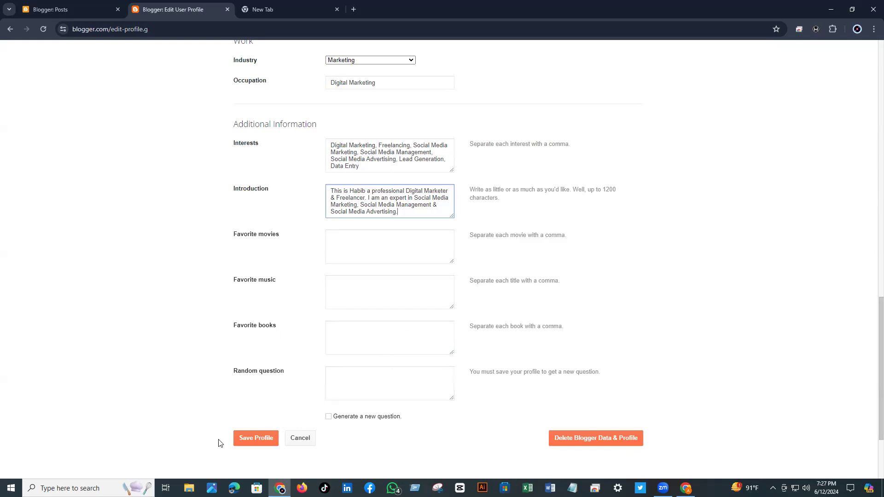
# Save the profile and view the updated public profile page
pyautogui.click(245, 440)
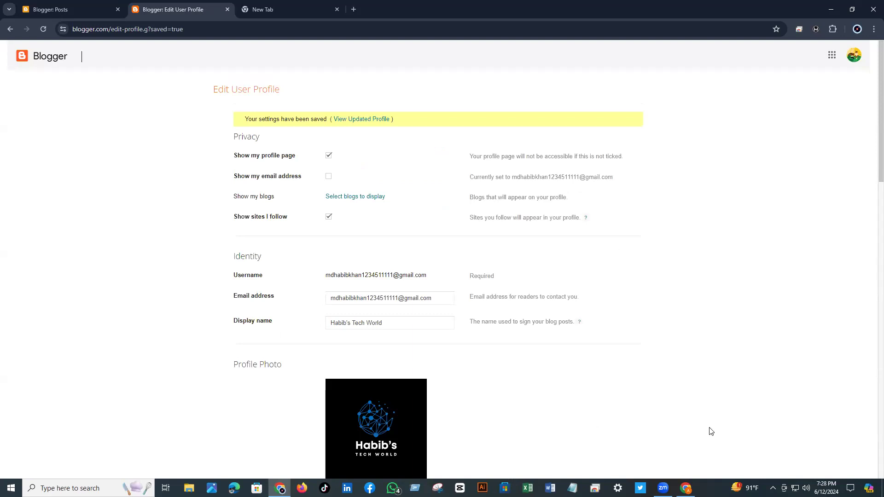
pyautogui.click(359, 121)
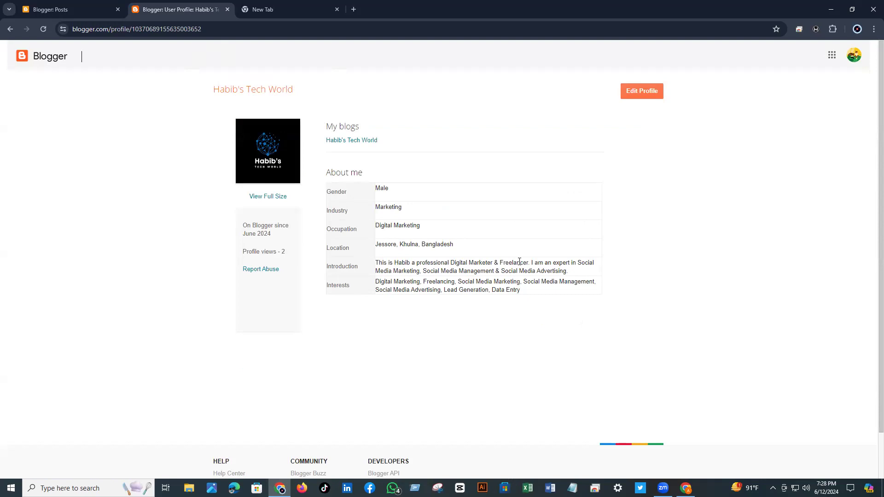
# Preview the live blog, then return to the Posts dashboard to begin a new post
pyautogui.click(361, 140)
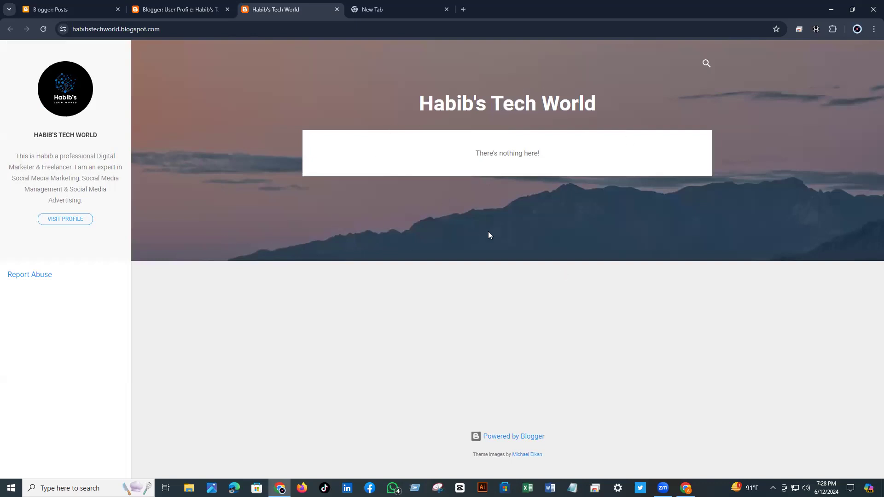
pyautogui.click(55, 10)
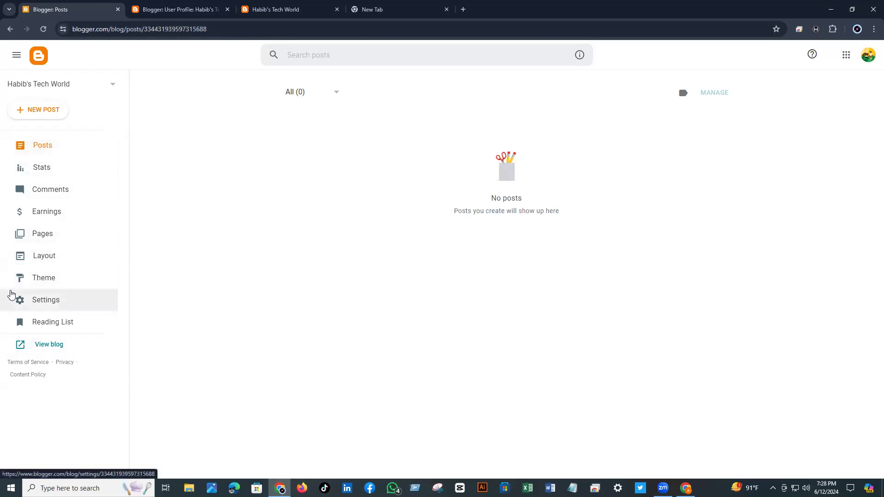
pyautogui.click(42, 117)
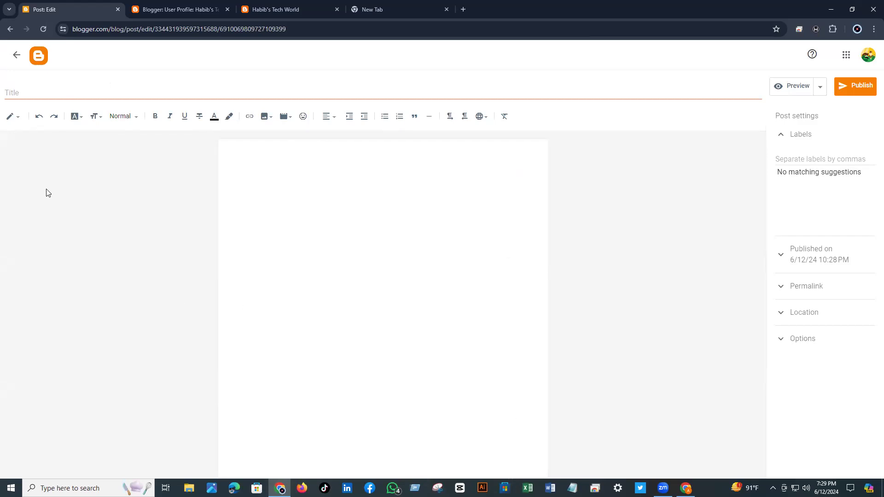
# Leave the blank post editor and discard the untitled draft from the Posts list
pyautogui.click(288, 213)
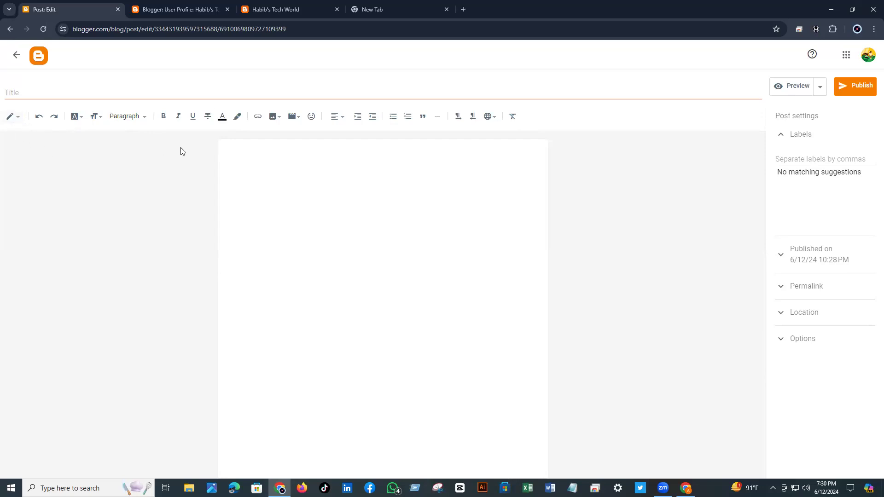
pyautogui.click(16, 55)
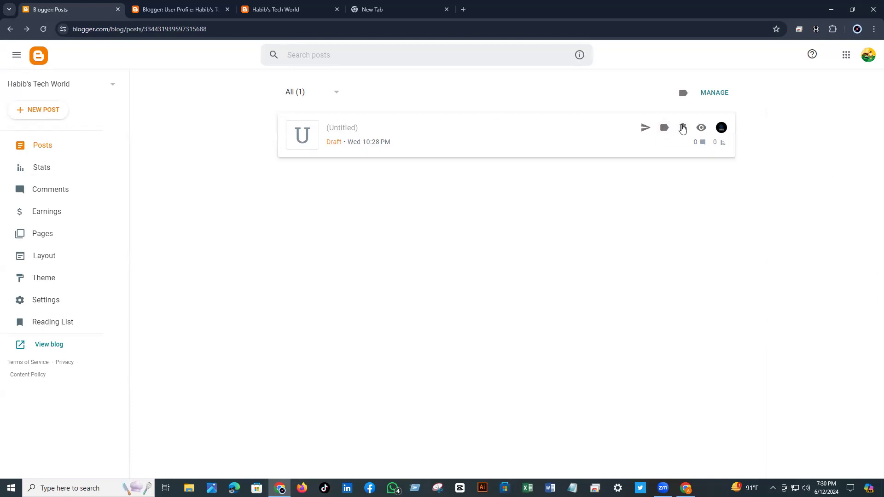
pyautogui.click(683, 128)
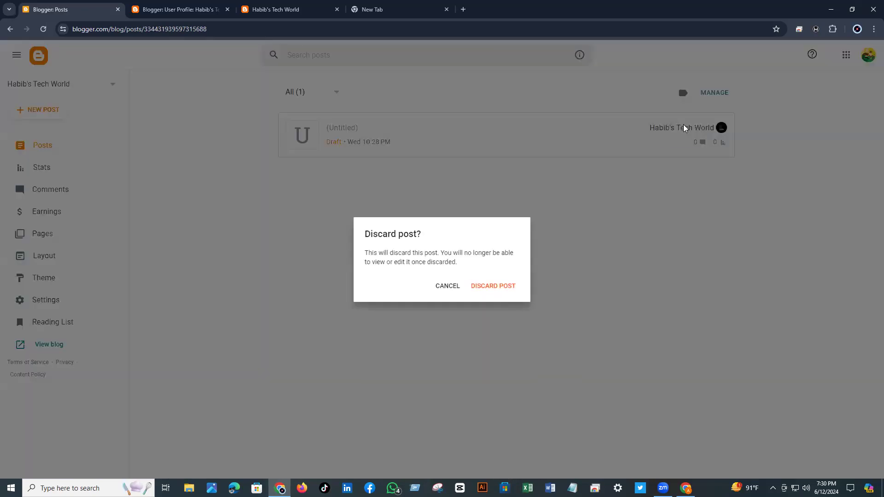
pyautogui.click(492, 285)
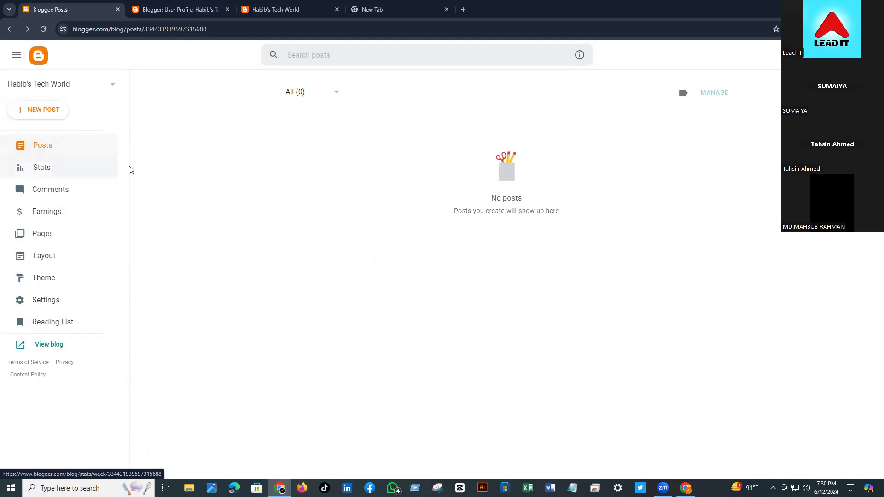
pyautogui.click(31, 169)
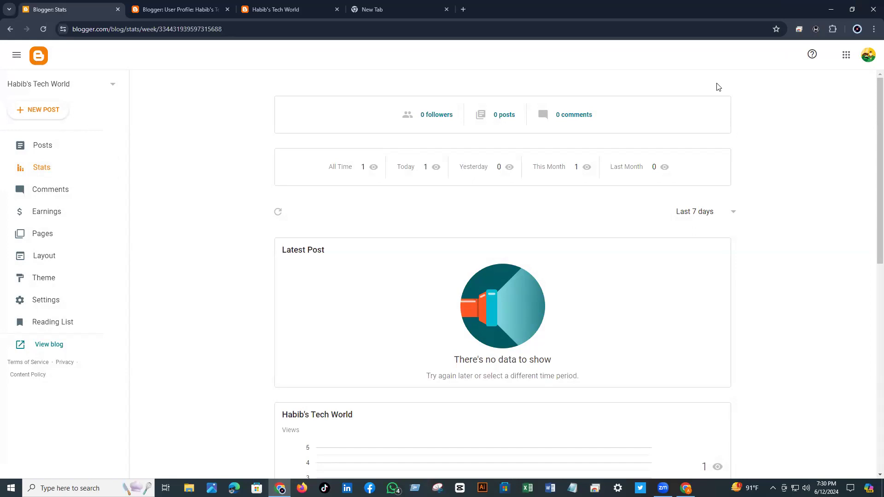
# Review the blog's view statistics for the Last 7 days period
pyautogui.click(731, 211)
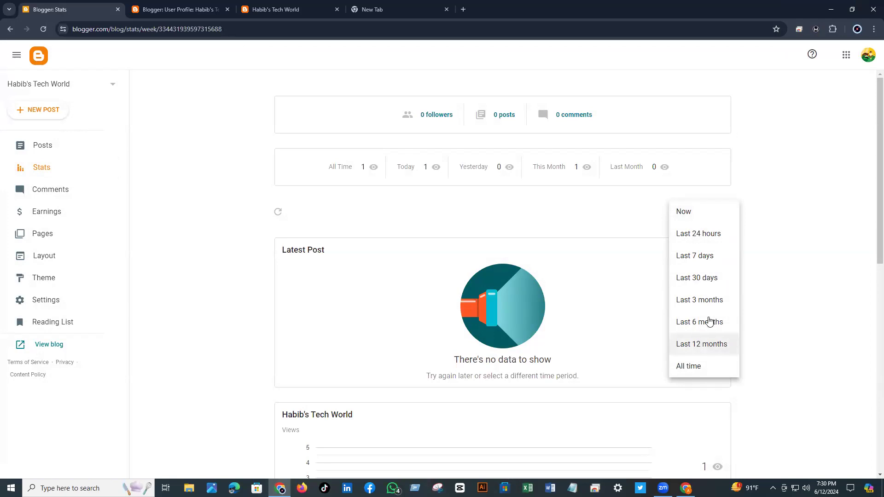
pyautogui.click(808, 313)
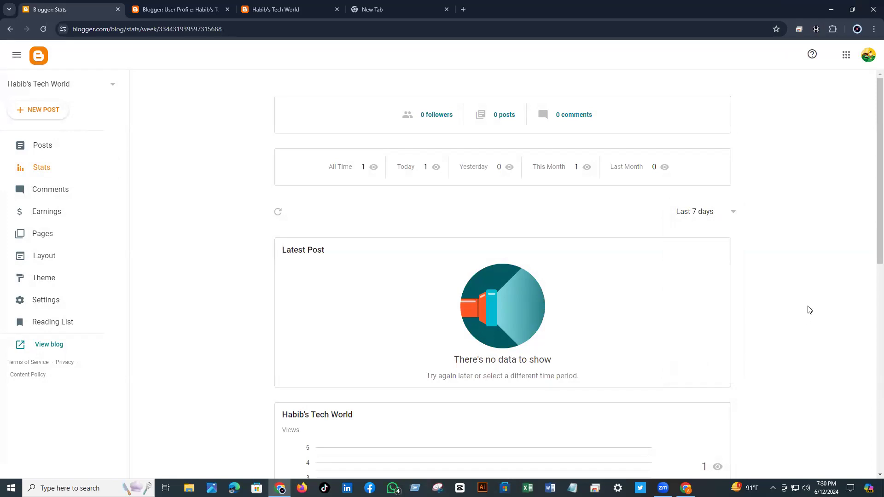
pyautogui.moveTo(871, 183); pyautogui.dragTo(846, 405)
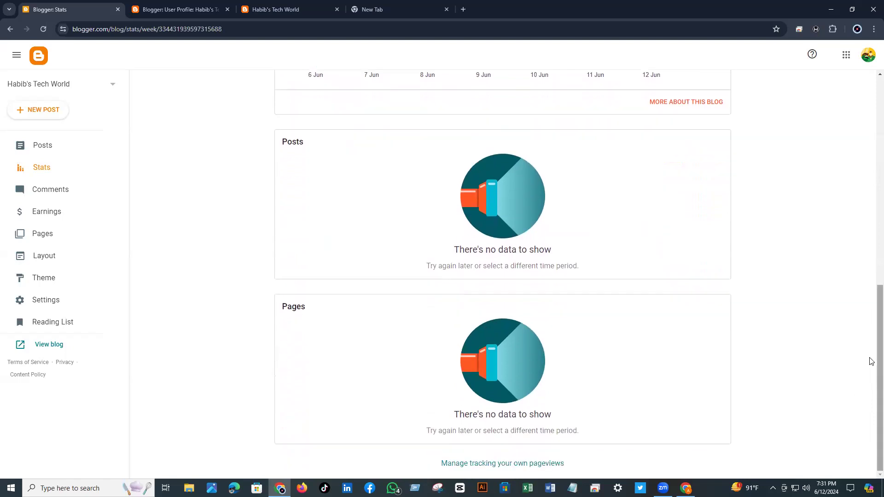
pyautogui.moveTo(871, 361); pyautogui.dragTo(870, 132)
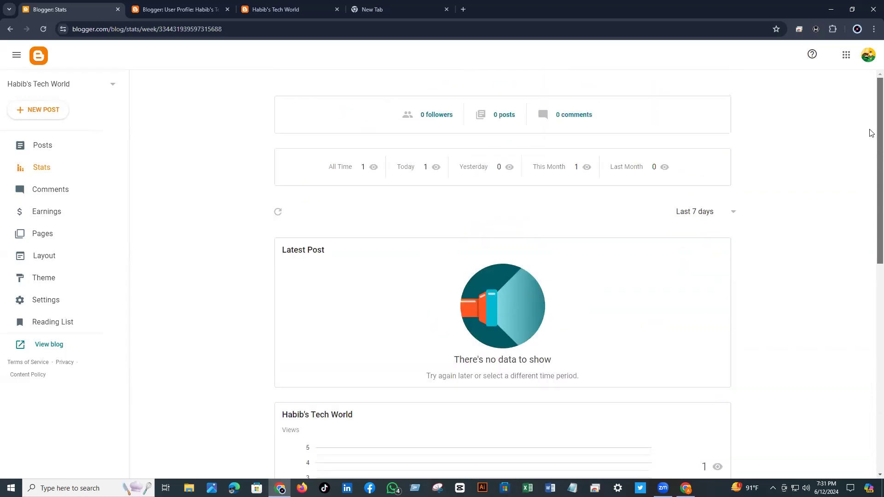
pyautogui.click(52, 190)
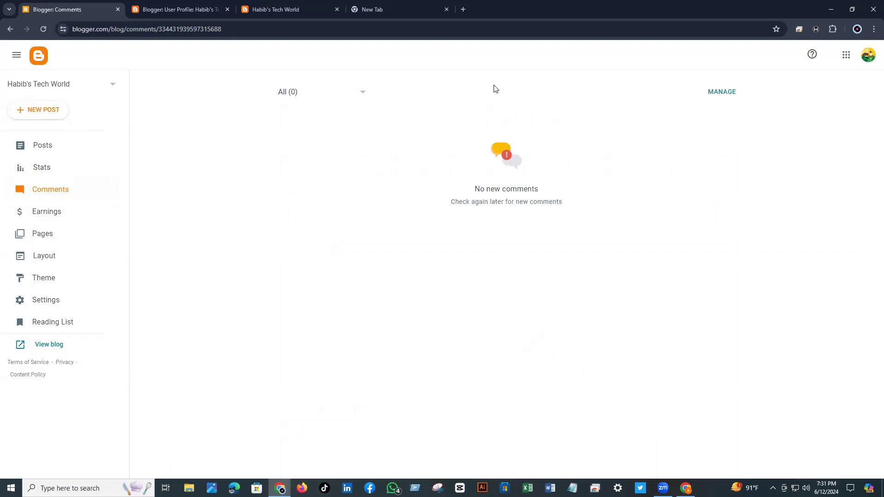
# Browse the comment filter options, leaving All (0) unchanged
pyautogui.click(362, 93)
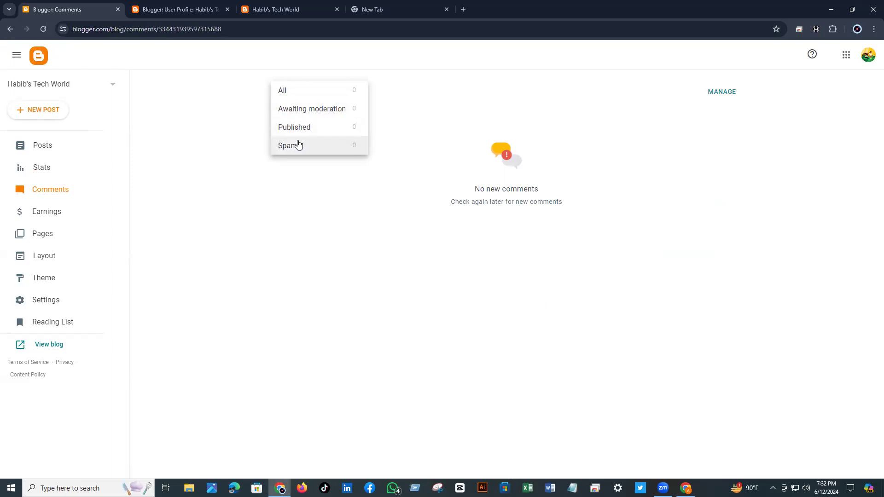
pyautogui.click(212, 222)
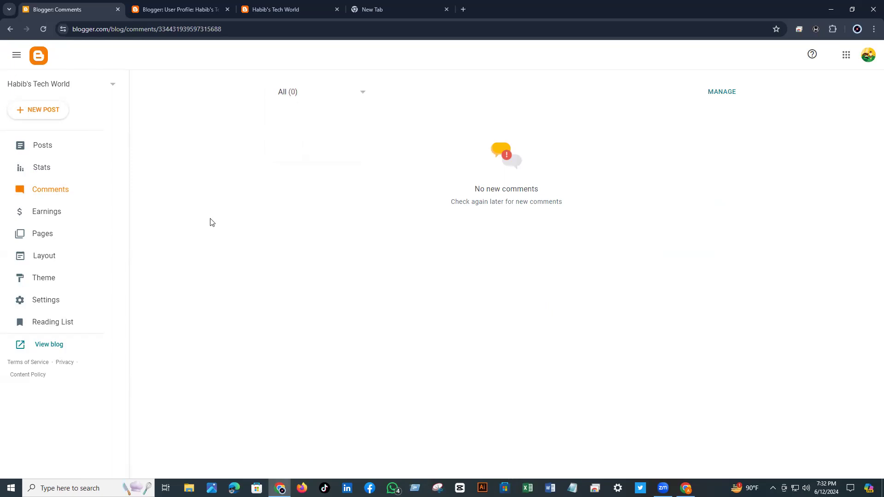
pyautogui.click(39, 213)
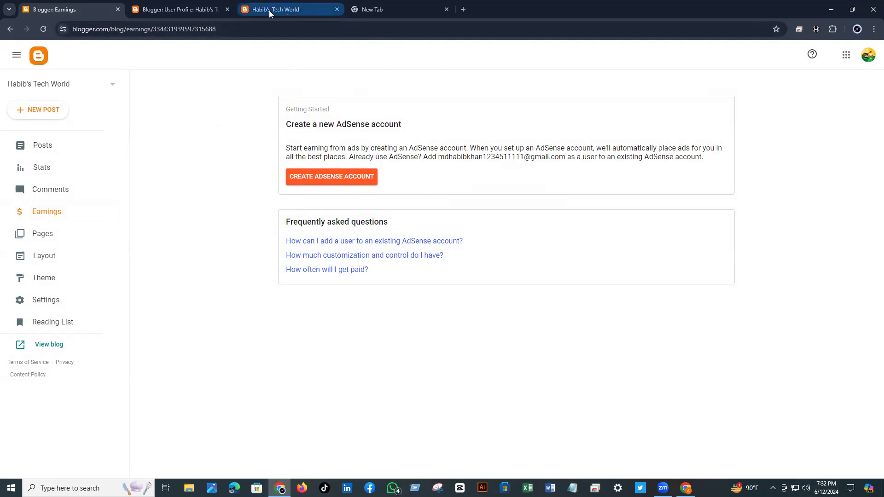
# Close the profile and live-blog tabs and search 'Requirements for monitization of blogger' in the new tab
pyautogui.click(226, 9)
pyautogui.click(227, 10)
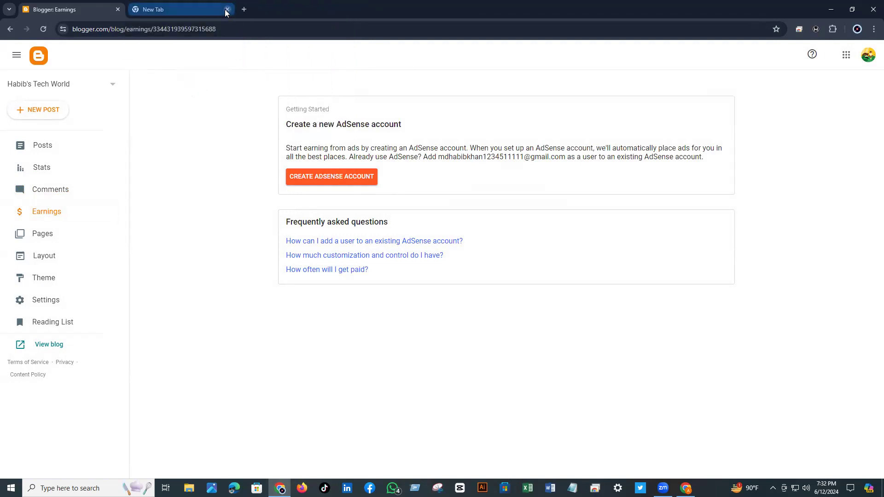
pyautogui.click(180, 12)
pyautogui.click(178, 32)
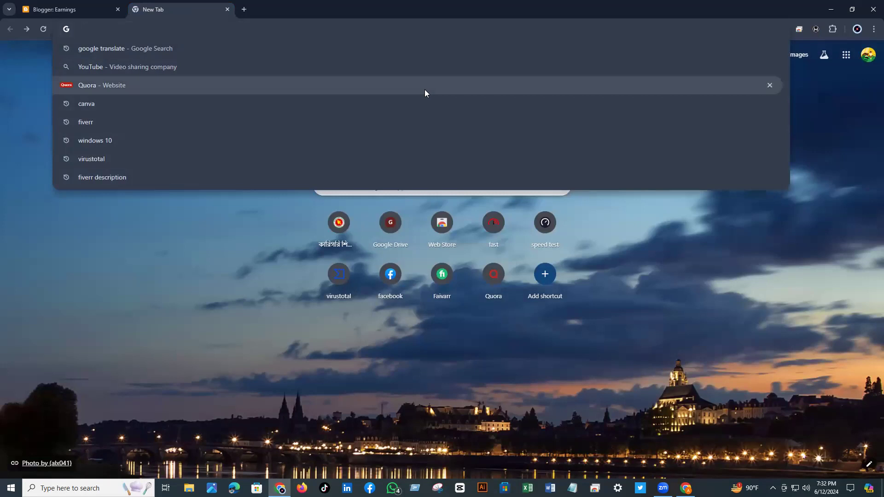
pyautogui.write('Requir')
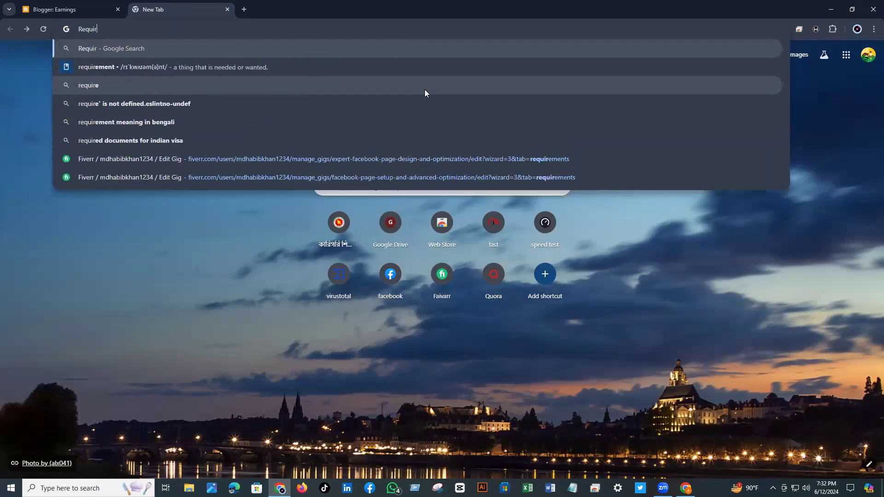
pyautogui.write('ements')
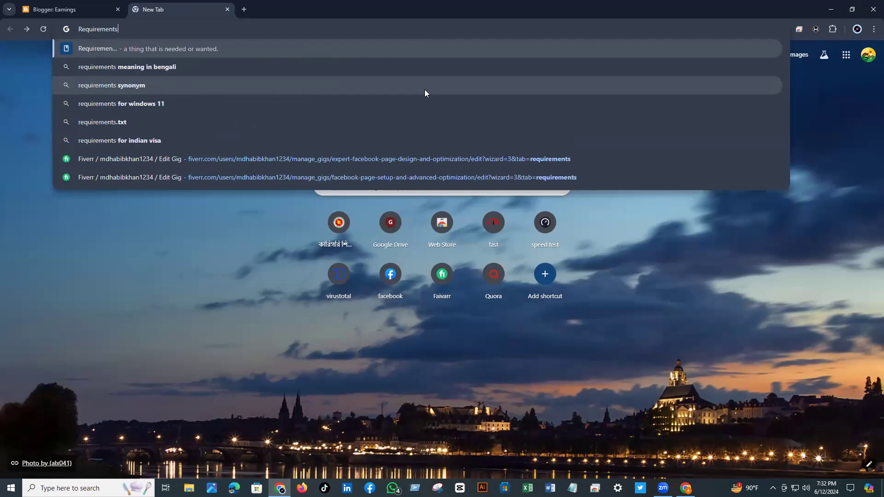
pyautogui.write(' fo')
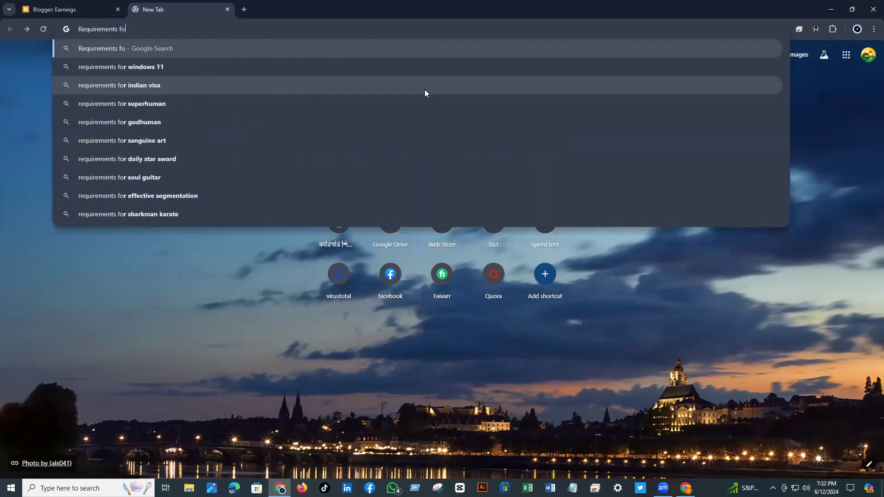
pyautogui.write('r moni')
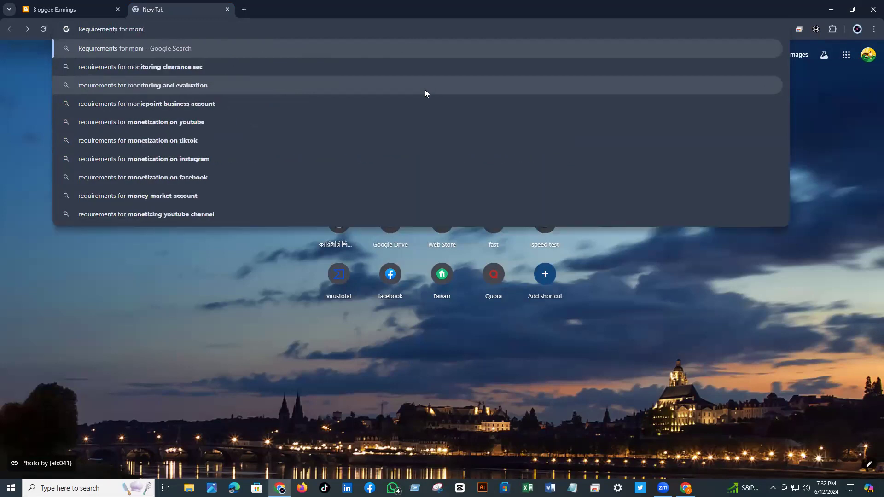
pyautogui.write('tiza')
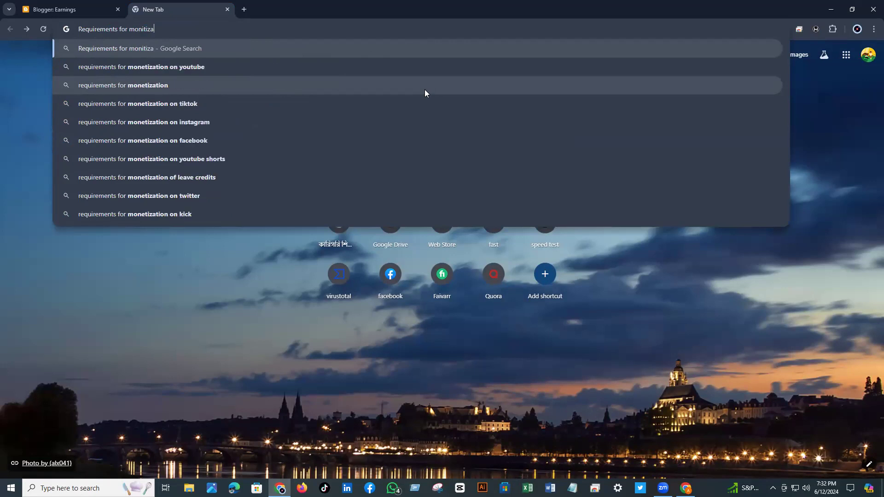
pyautogui.write('tion o')
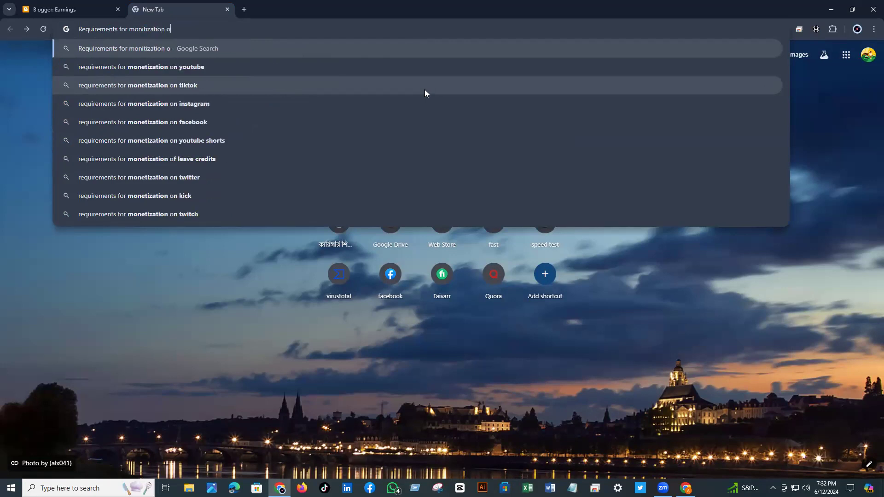
pyautogui.write('f b')
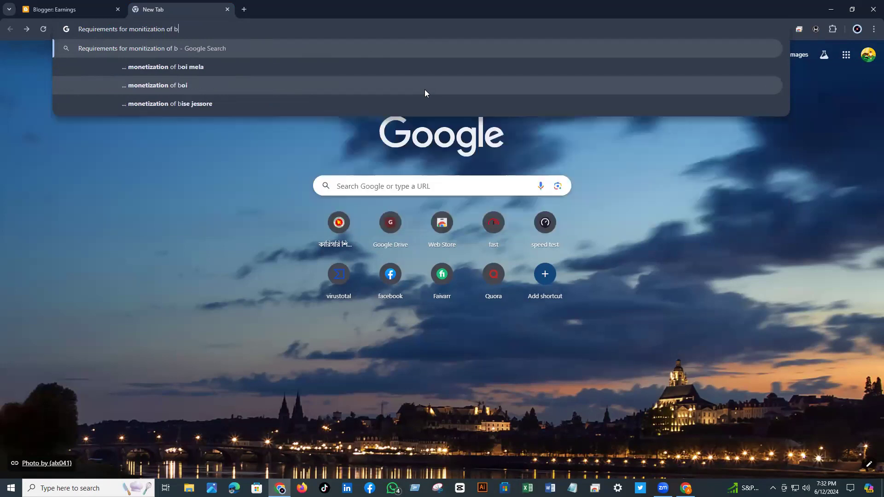
pyautogui.write('lo')
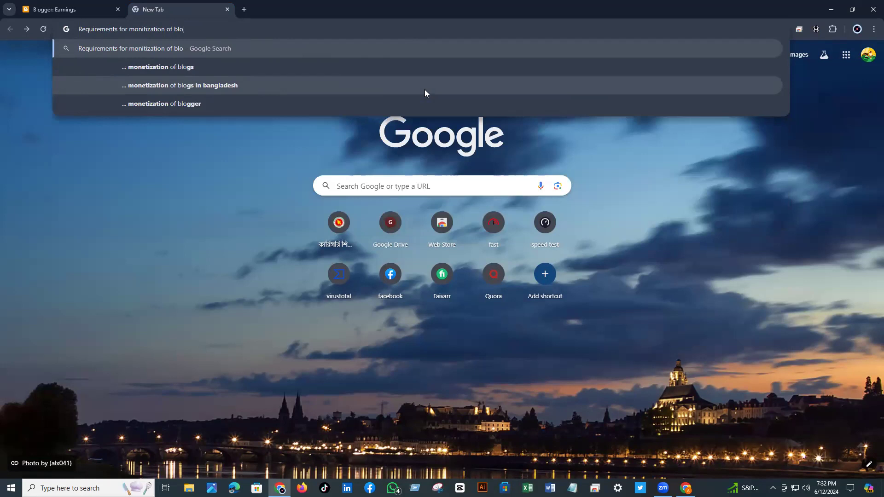
pyautogui.write('gg')
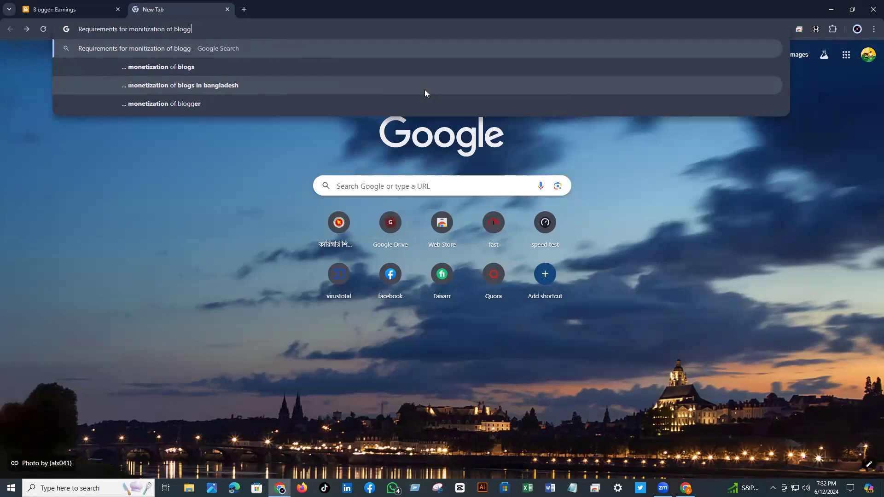
pyautogui.write('er')
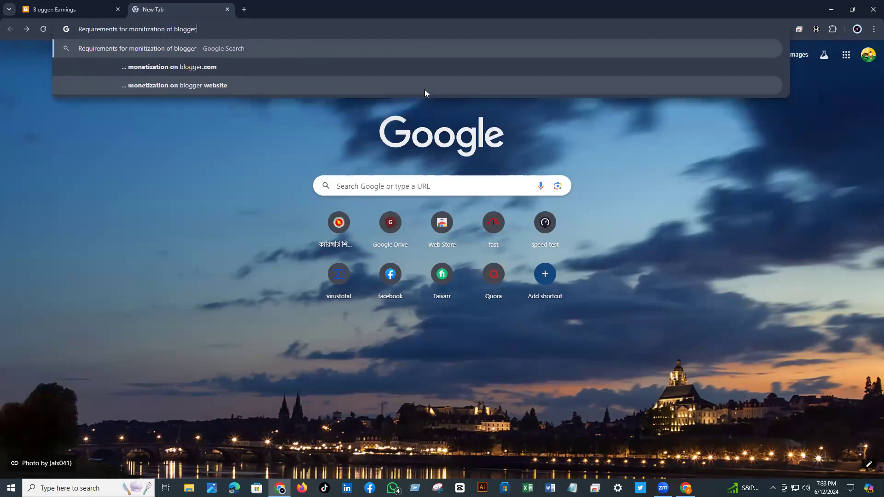
# Search Google for 'requirements for monetization on blogger website' and browse the results
pyautogui.click(258, 83)
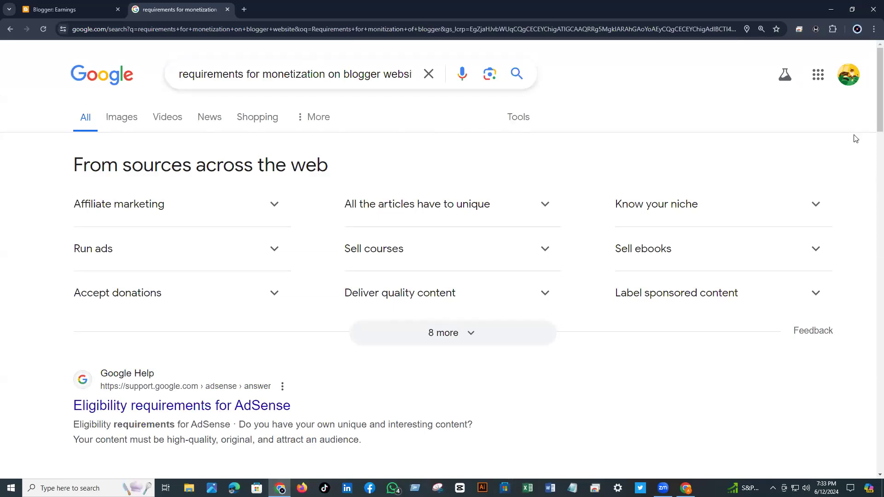
pyautogui.moveTo(879, 115); pyautogui.dragTo(870, 155)
pyautogui.scroll(-1, 870, 155)
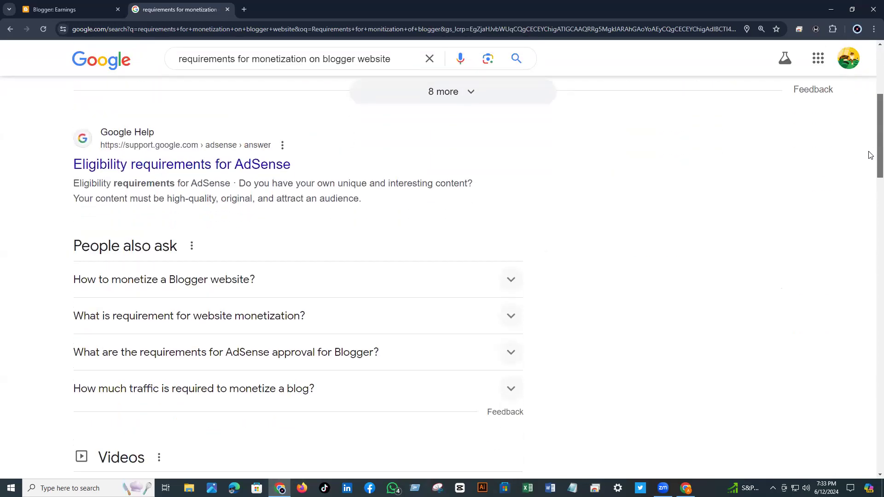
# Expand the People also ask answers for 'How to monetize a Blogger website?' and website monetization requirements
pyautogui.click(511, 281)
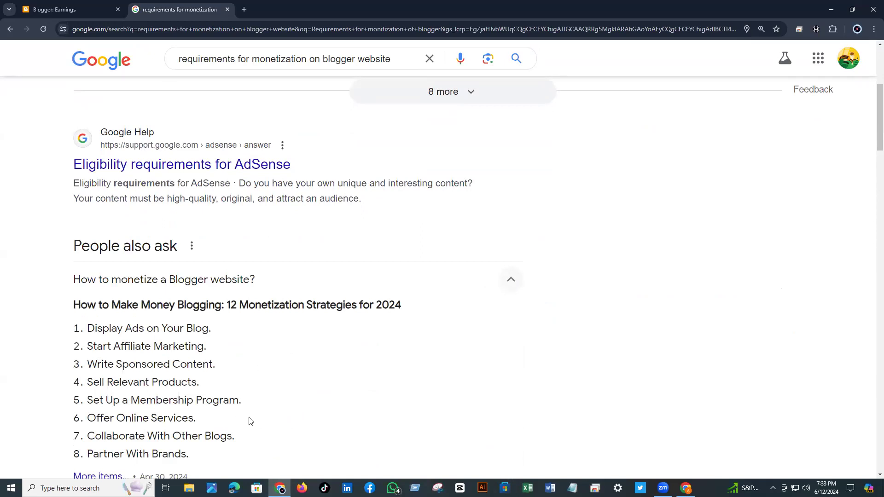
pyautogui.scroll(-8, 872, 127)
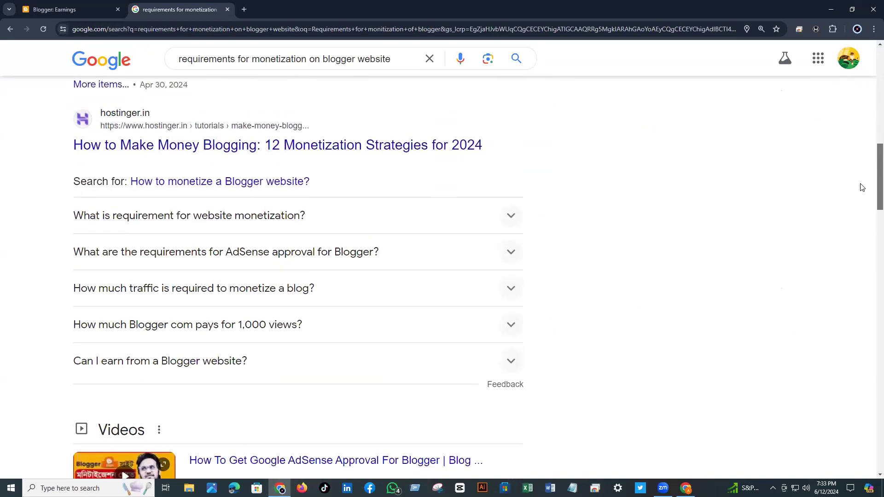
pyautogui.scroll(-3, 860, 192)
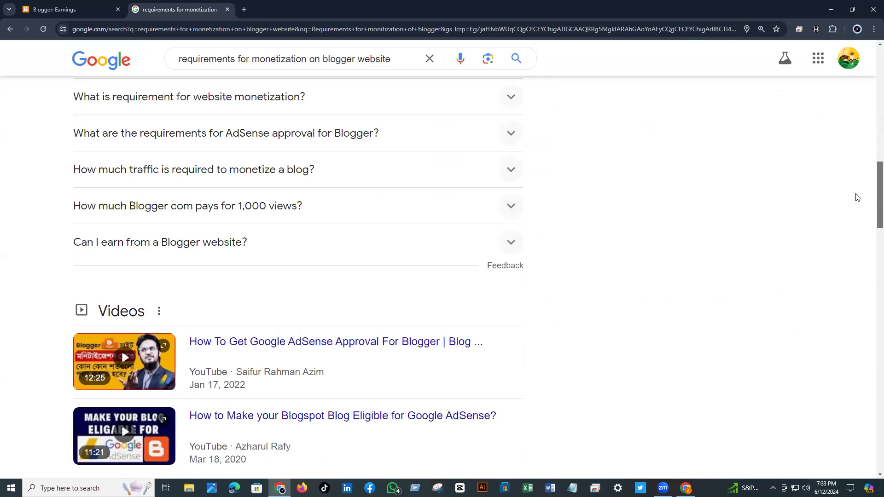
pyautogui.click(517, 97)
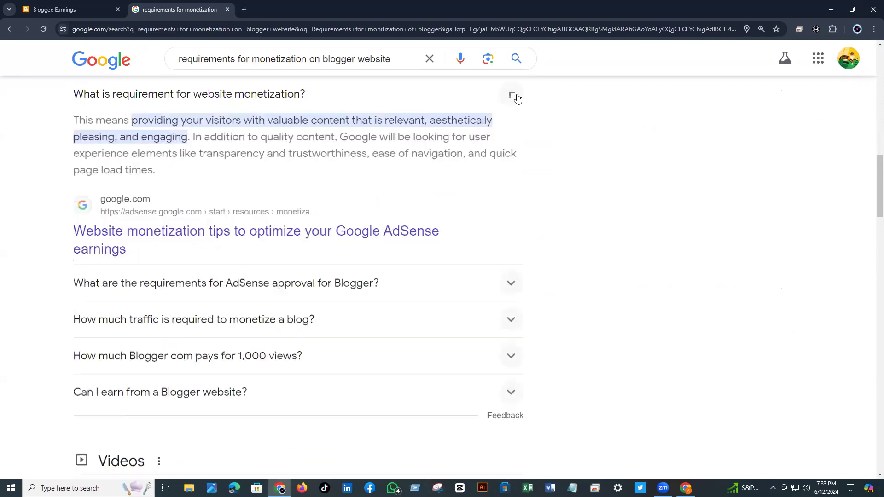
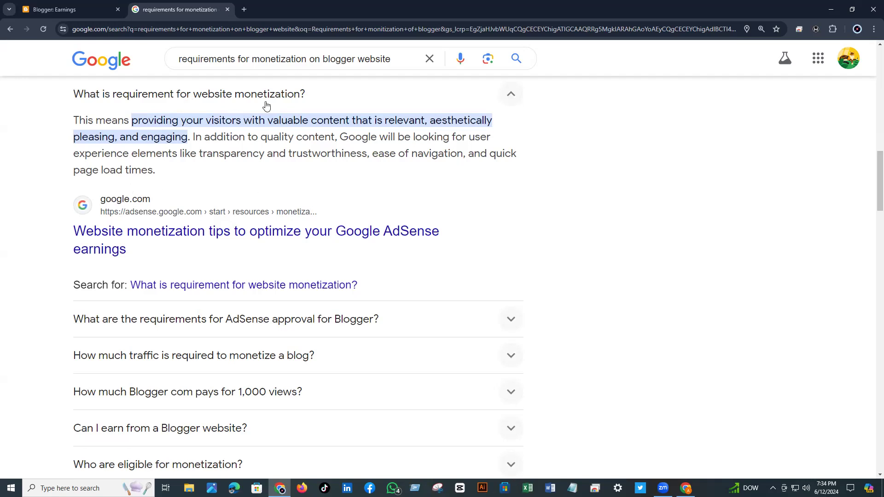
# Expand the answers on Blogger pay per 1,000 views and earning from a Blogger website
pyautogui.moveTo(871, 159); pyautogui.dragTo(872, 191)
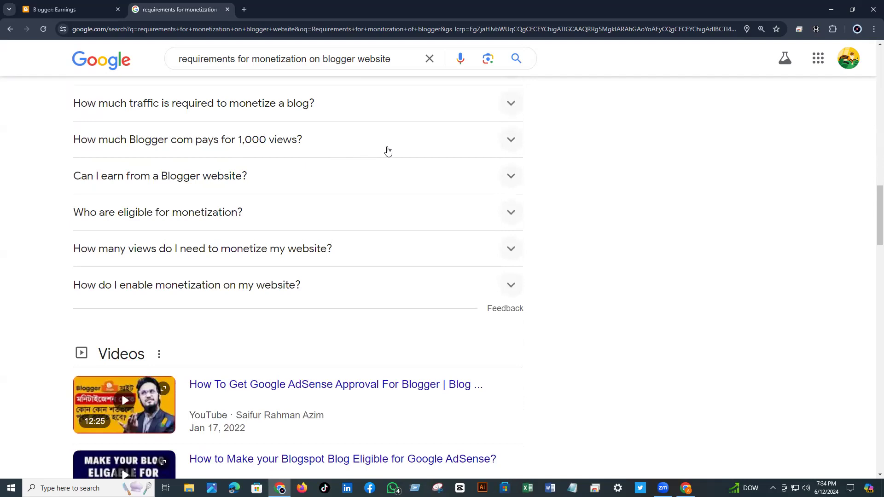
pyautogui.click(512, 144)
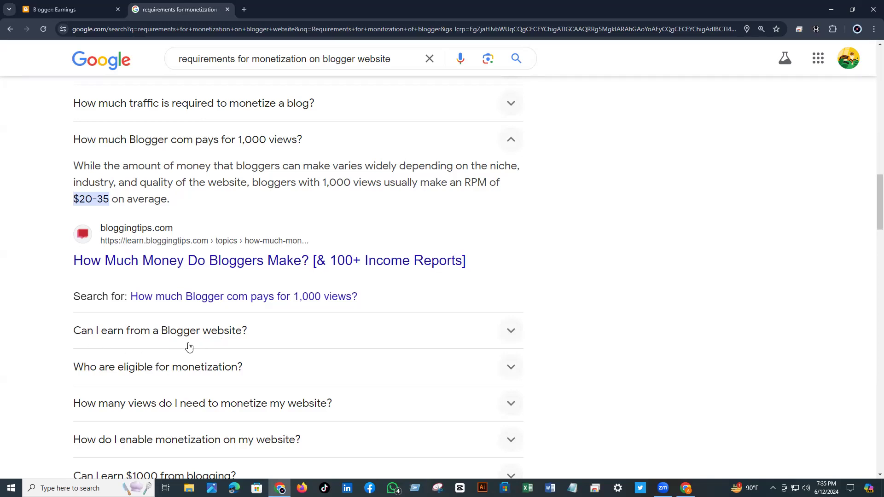
pyautogui.click(508, 332)
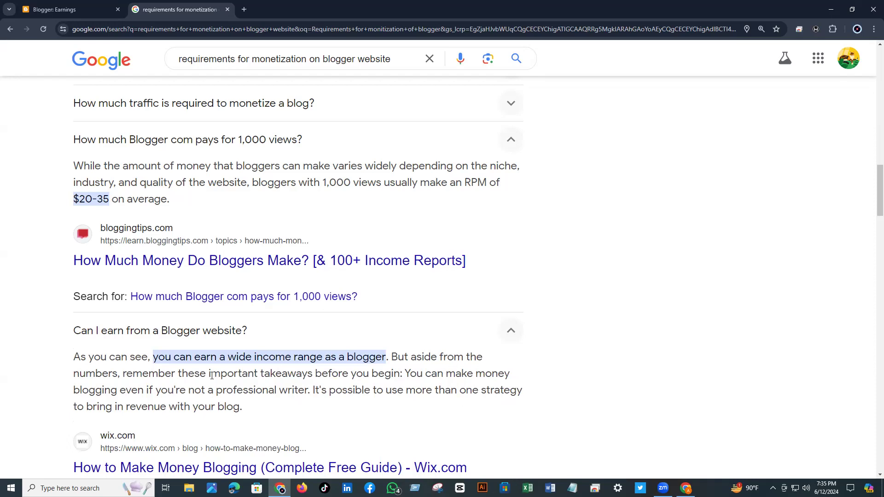
pyautogui.moveTo(871, 211); pyautogui.dragTo(871, 242)
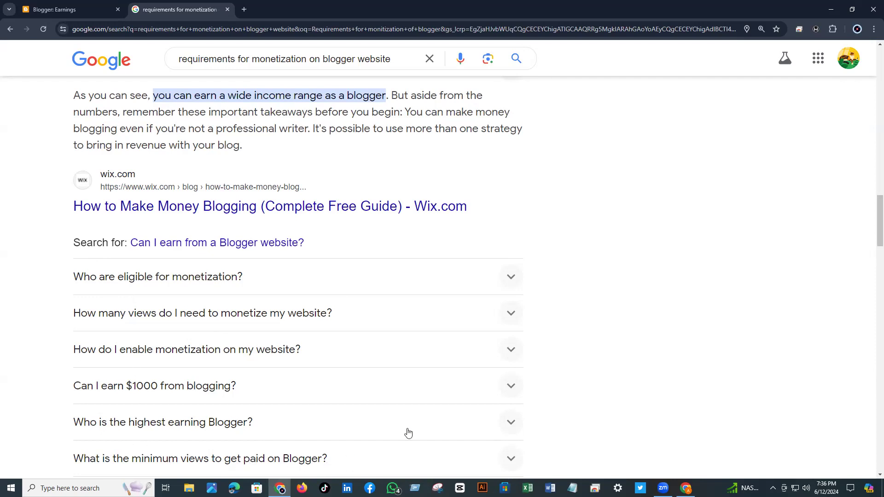
pyautogui.moveTo(871, 207); pyautogui.dragTo(871, 54)
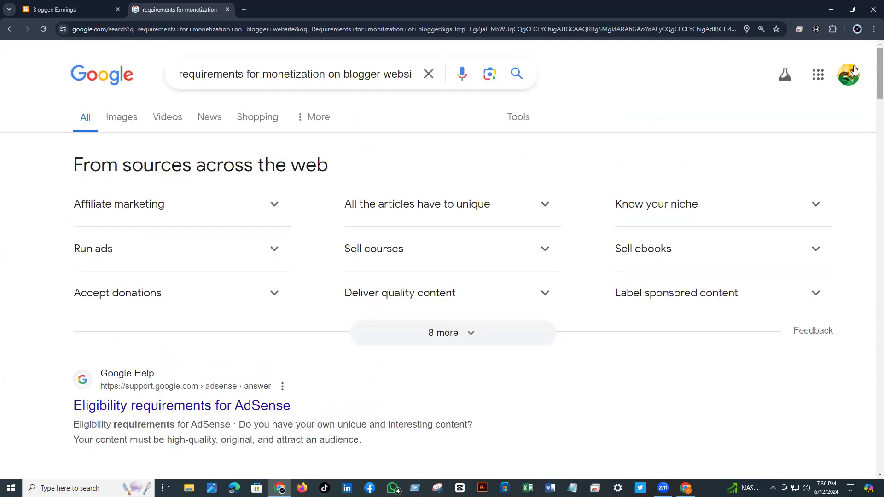
# Back in Blogger, look through Pages and the gadget Layout, then open Theme and view the blog
pyautogui.click(59, 12)
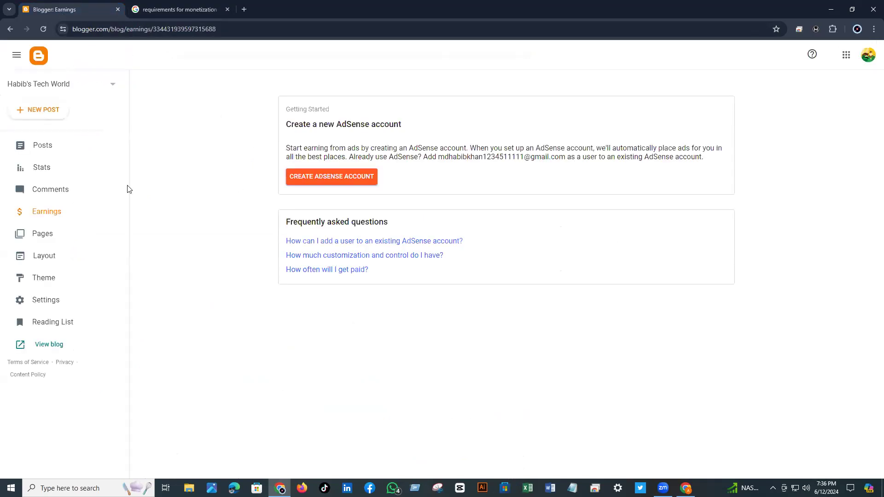
pyautogui.click(42, 238)
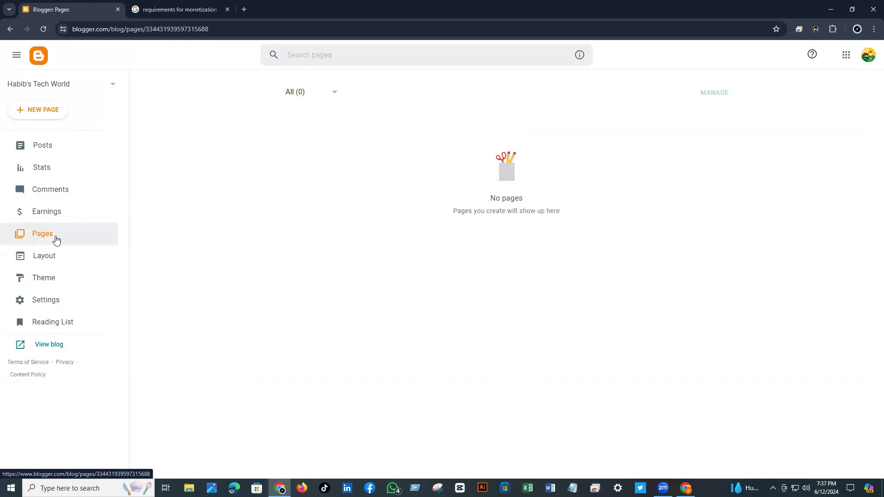
pyautogui.click(38, 261)
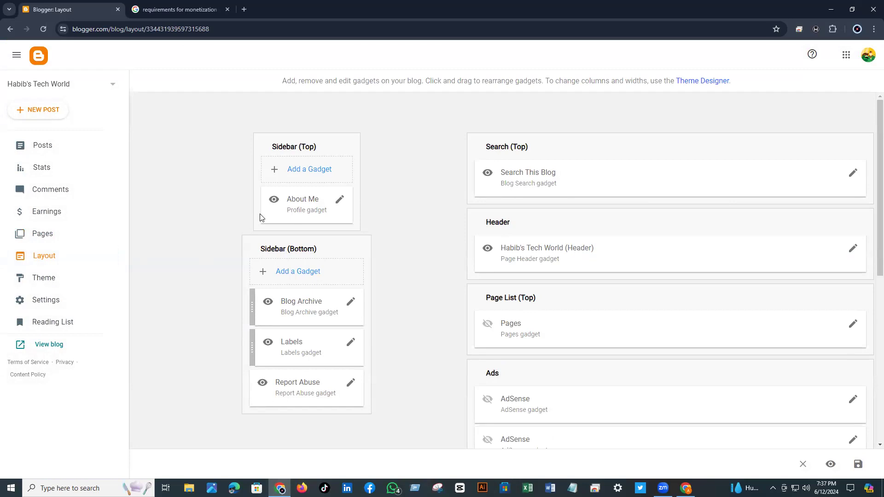
pyautogui.moveTo(872, 160); pyautogui.dragTo(871, 403)
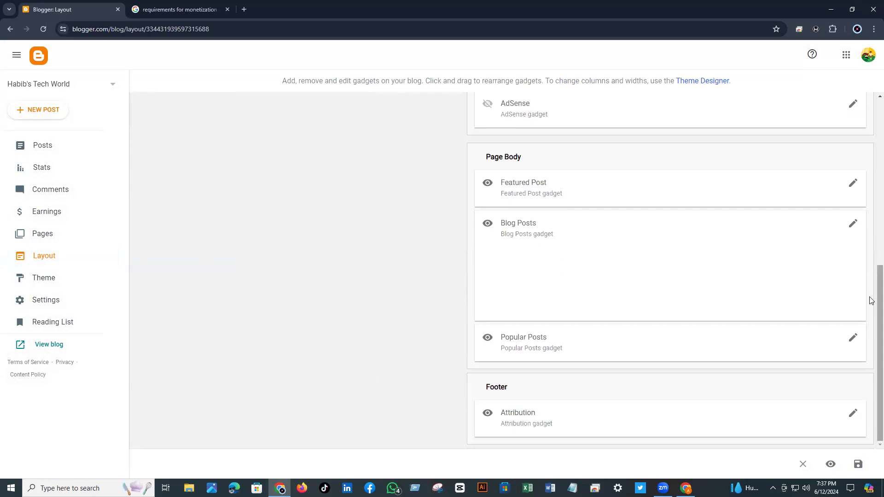
pyautogui.moveTo(872, 303); pyautogui.dragTo(872, 98)
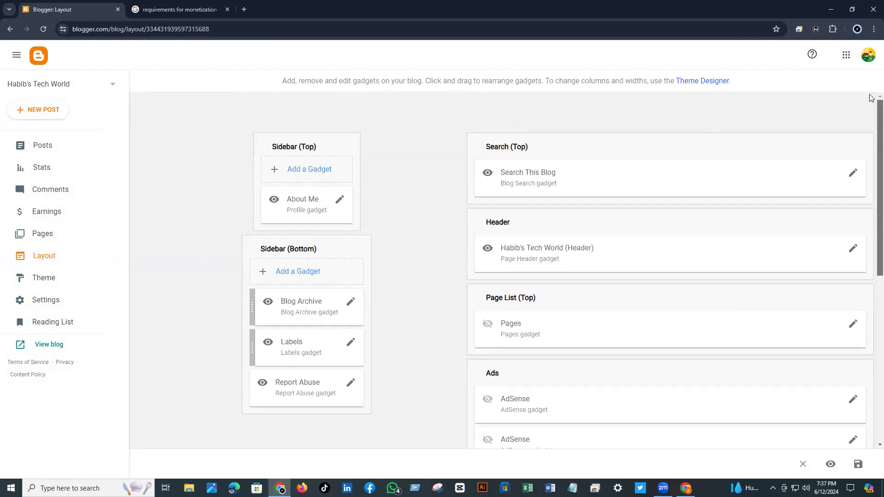
pyautogui.click(43, 277)
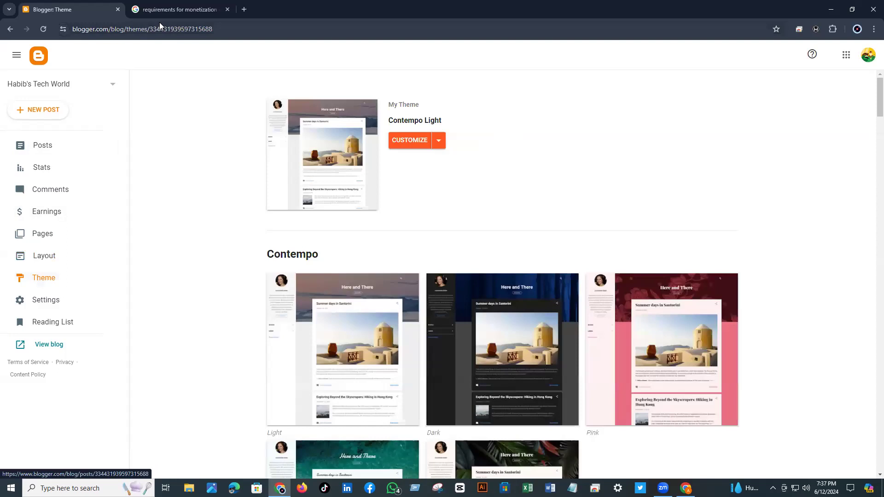
pyautogui.click(53, 346)
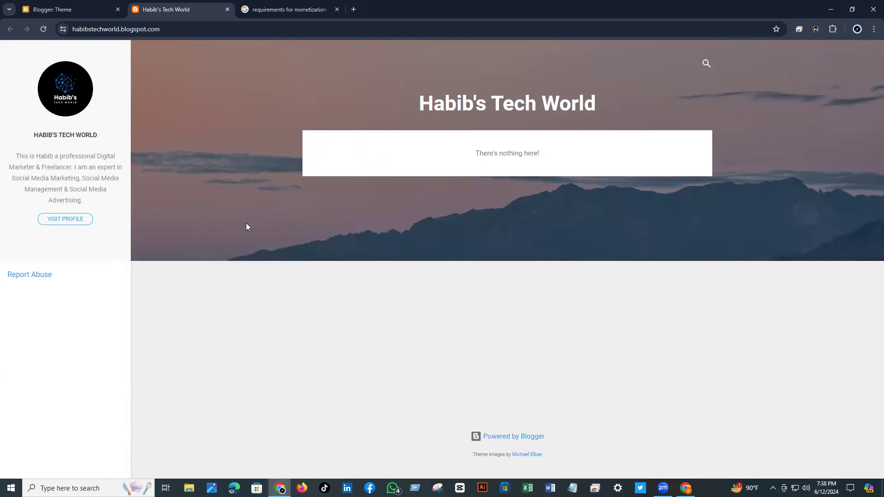
# Return to the Blogger Theme page and scroll down to the Contempo variants
pyautogui.click(39, 11)
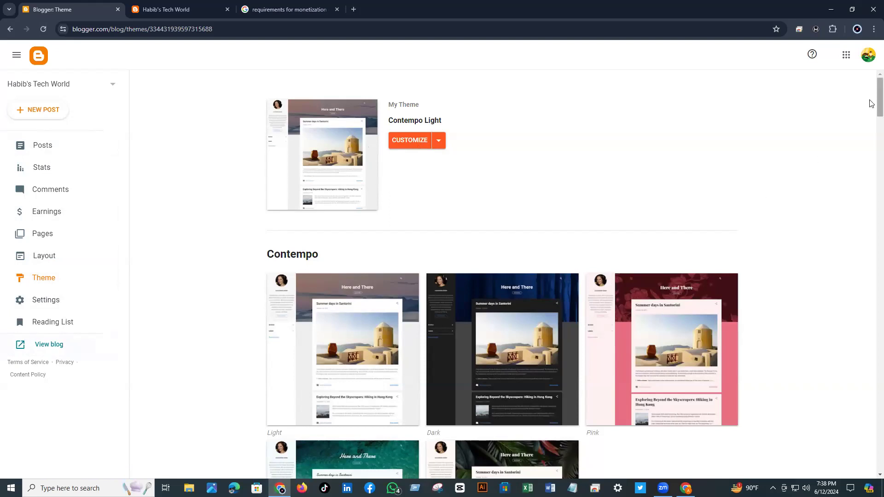
pyautogui.scroll(-3, 875, 101)
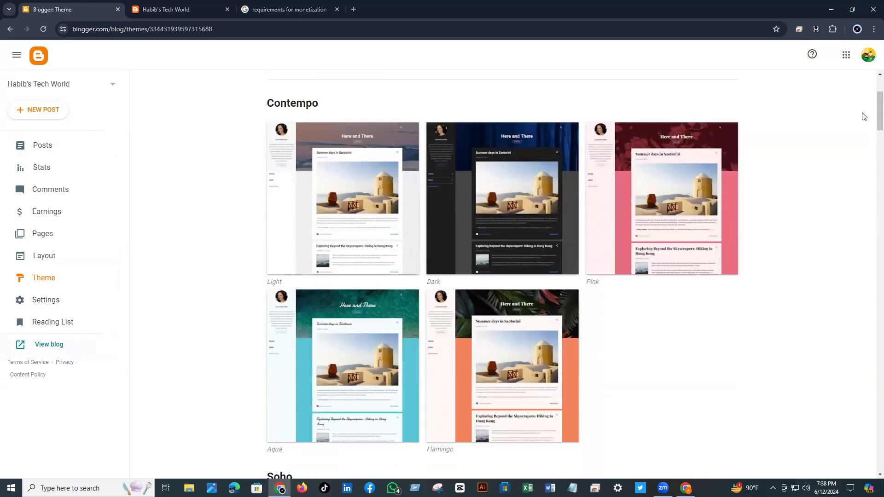
# Scroll past Awesome Inc., Watermark and Ethereal and open the Travel Road theme's details
pyautogui.moveTo(871, 106); pyautogui.dragTo(852, 212)
pyautogui.scroll(-1, 851, 212)
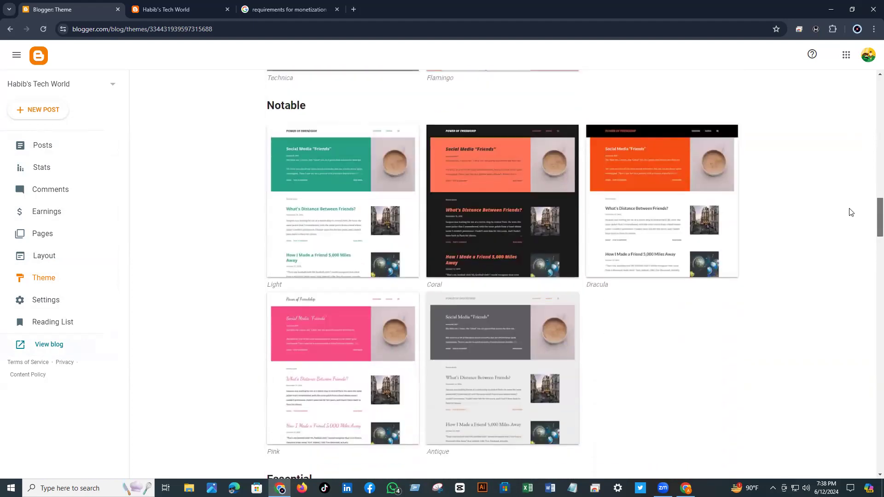
pyautogui.scroll(-4, 851, 213)
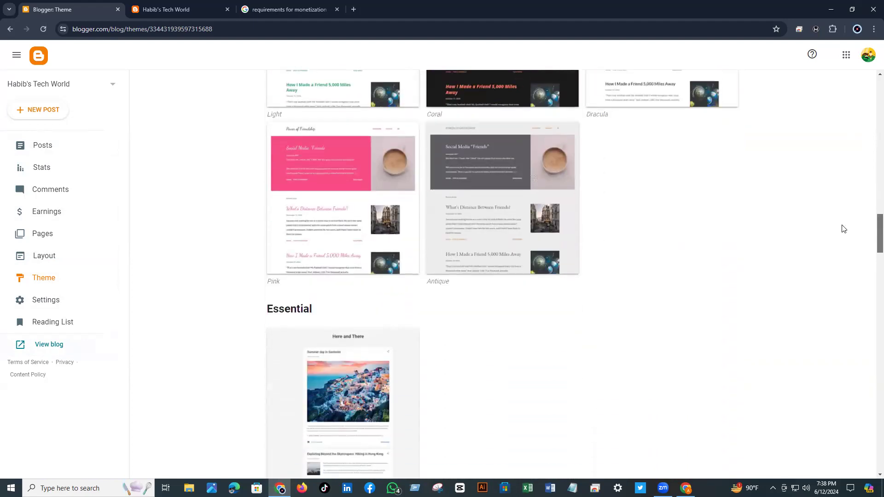
pyautogui.scroll(-5, 840, 232)
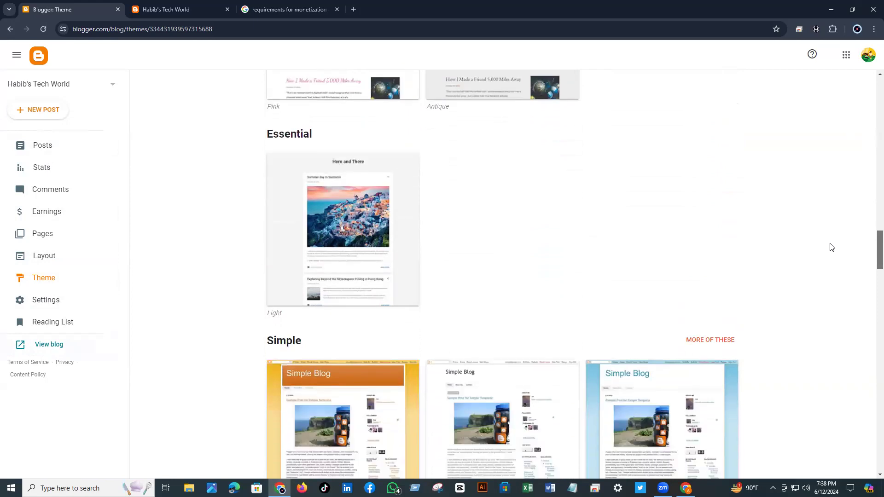
pyautogui.scroll(-4, 824, 257)
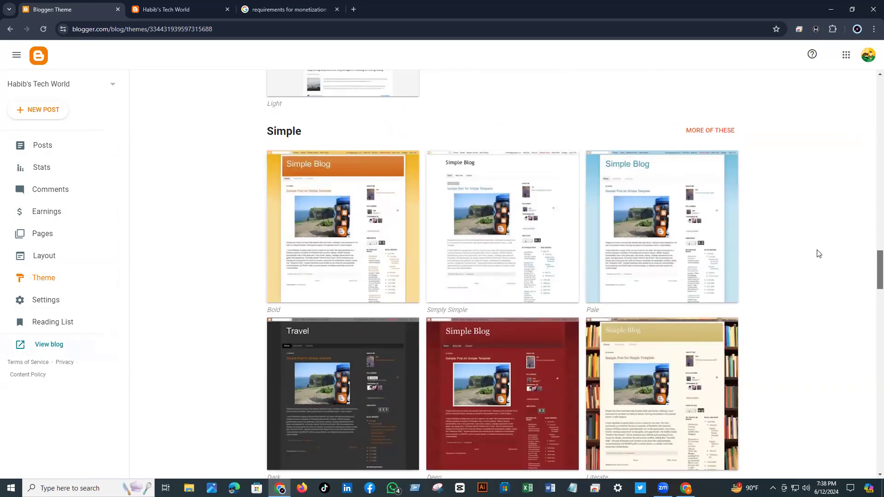
pyautogui.scroll(1, 817, 271)
pyautogui.scroll(-1, 817, 273)
pyautogui.scroll(-3, 816, 277)
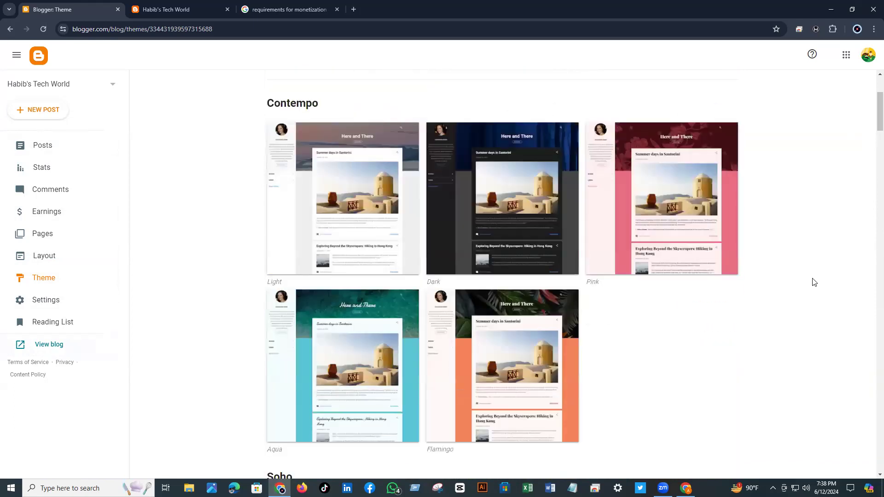
pyautogui.scroll(1, 814, 282)
pyautogui.scroll(-4, 813, 282)
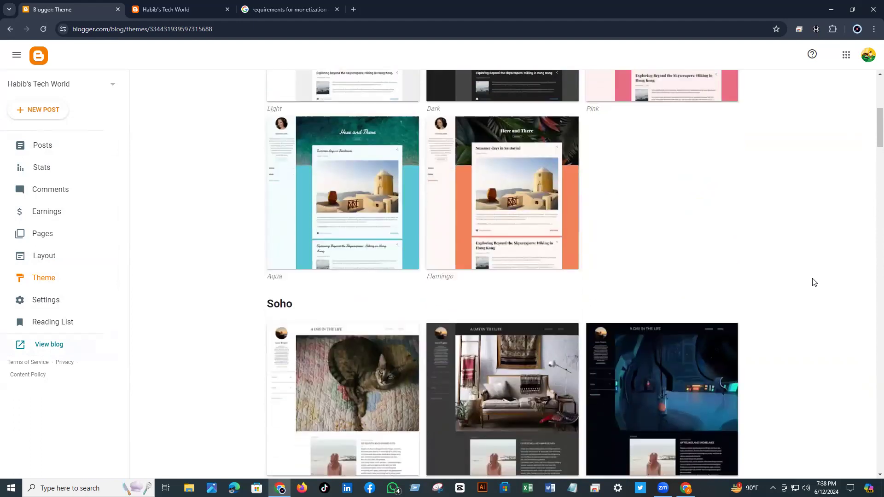
pyautogui.scroll(-9, 814, 283)
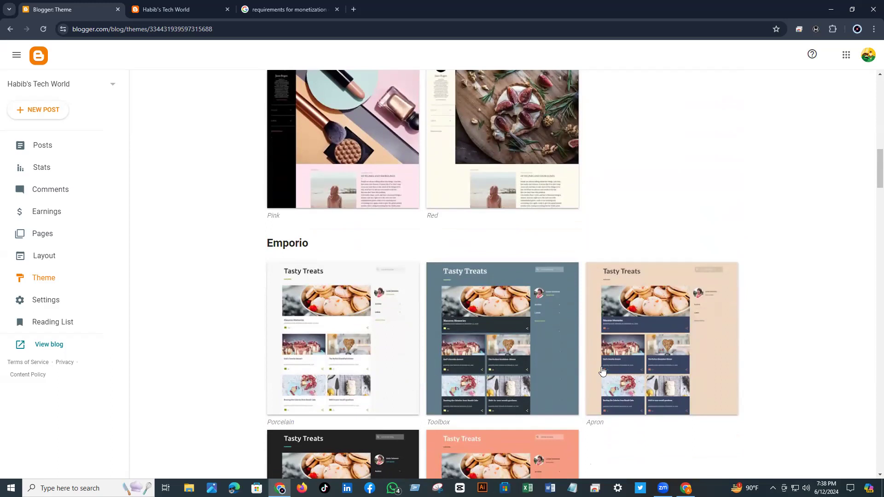
pyautogui.scroll(-1, 817, 315)
pyautogui.scroll(-3, 817, 314)
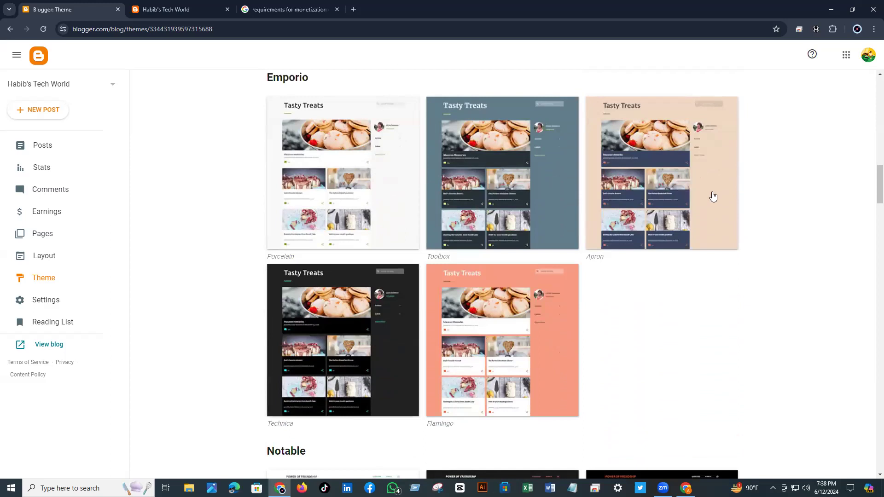
pyautogui.scroll(-5, 787, 207)
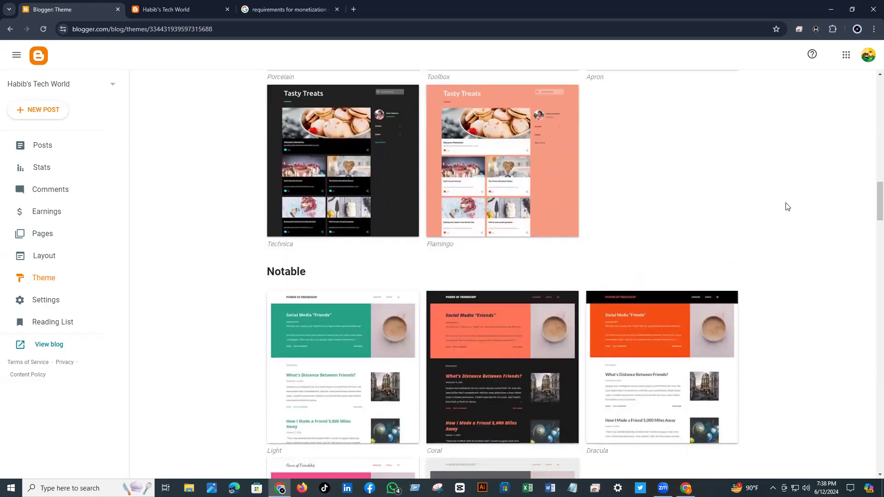
pyautogui.scroll(-5, 787, 206)
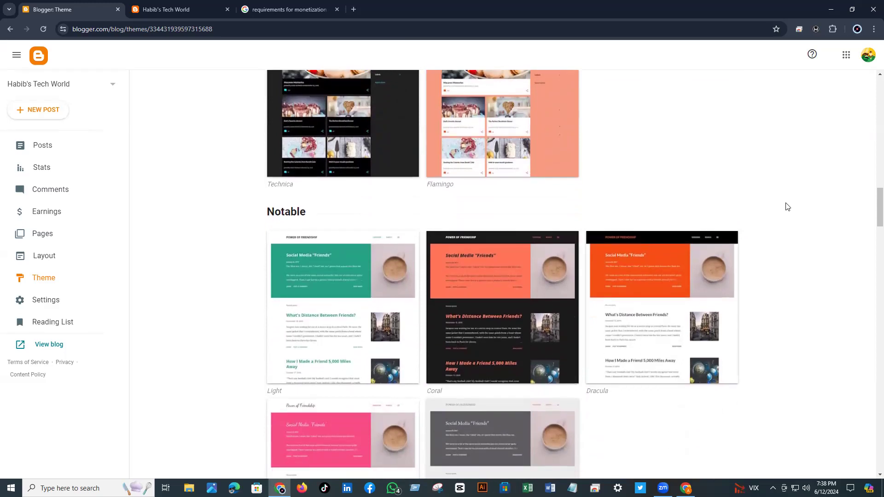
pyautogui.scroll(-1, 787, 206)
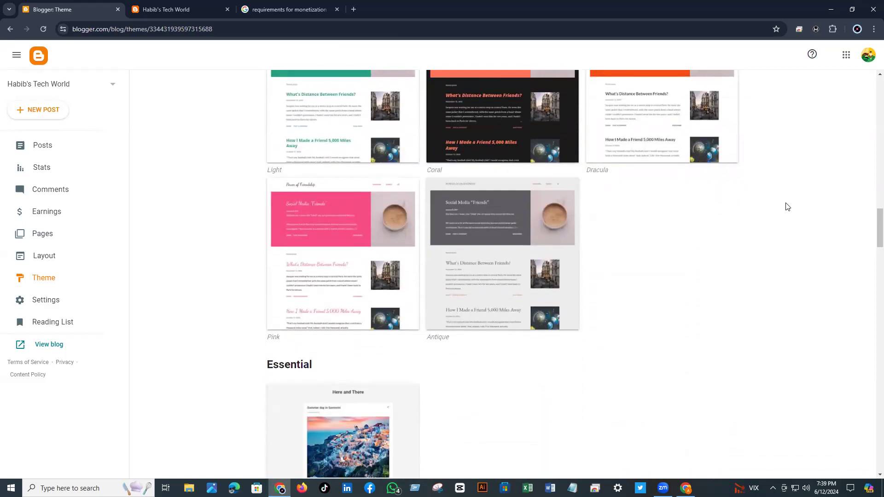
pyautogui.scroll(-11, 787, 206)
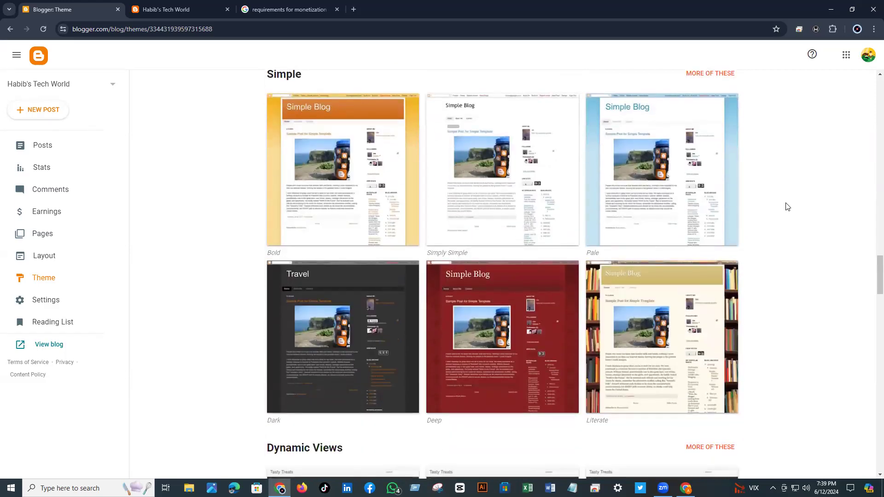
pyautogui.scroll(-6, 787, 206)
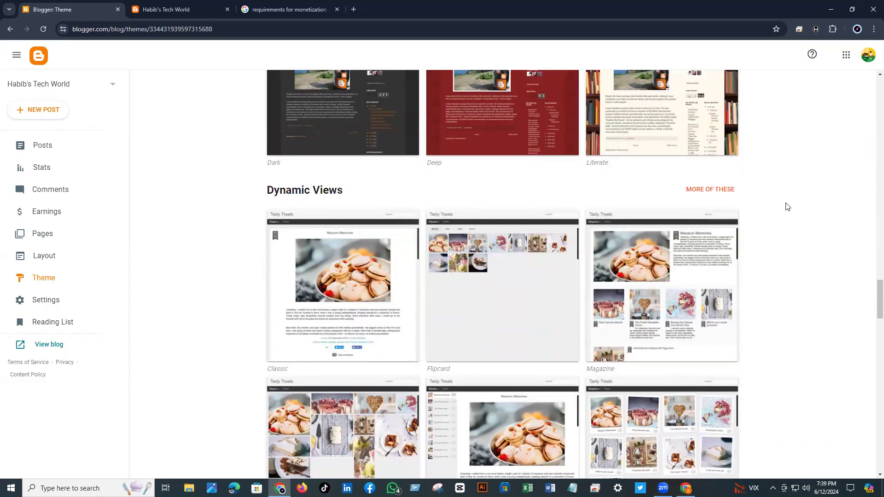
pyautogui.scroll(-5, 787, 206)
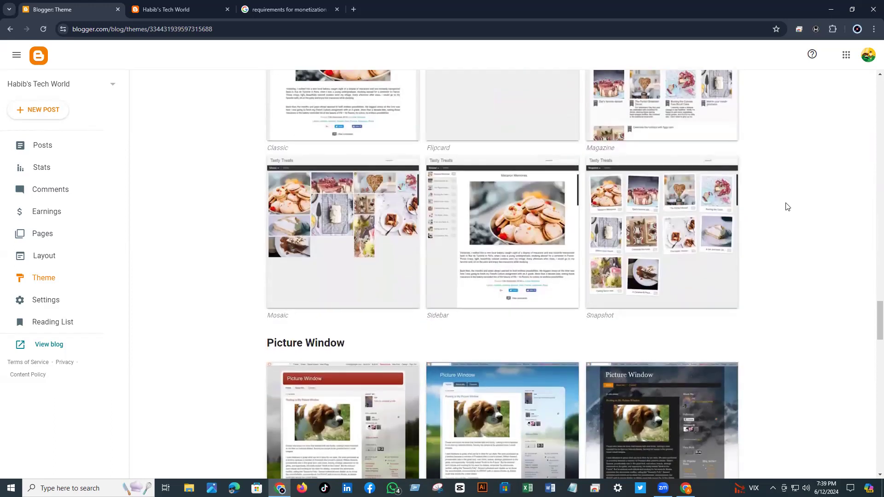
pyautogui.scroll(-3, 787, 206)
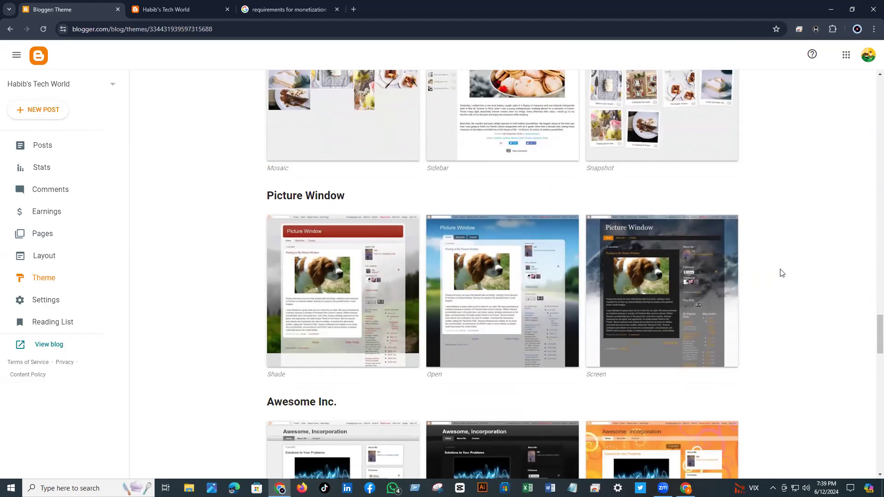
pyautogui.scroll(-5, 780, 273)
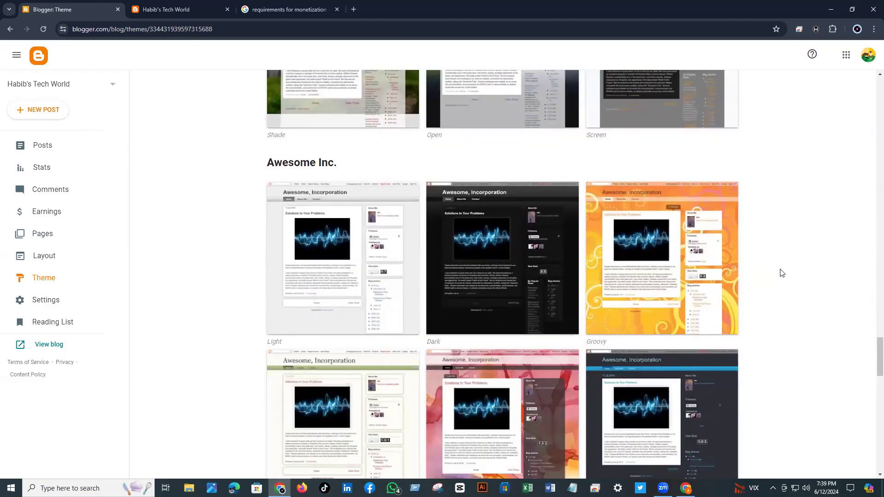
pyautogui.scroll(-5, 780, 272)
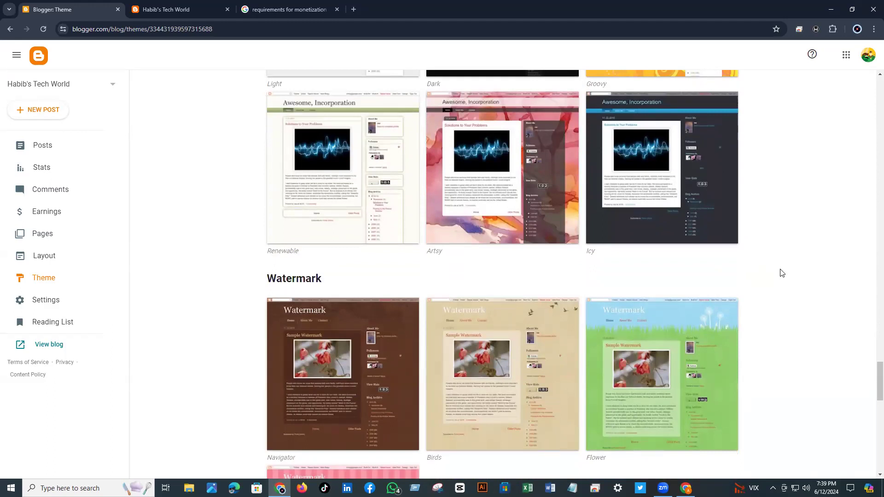
pyautogui.scroll(-5, 781, 273)
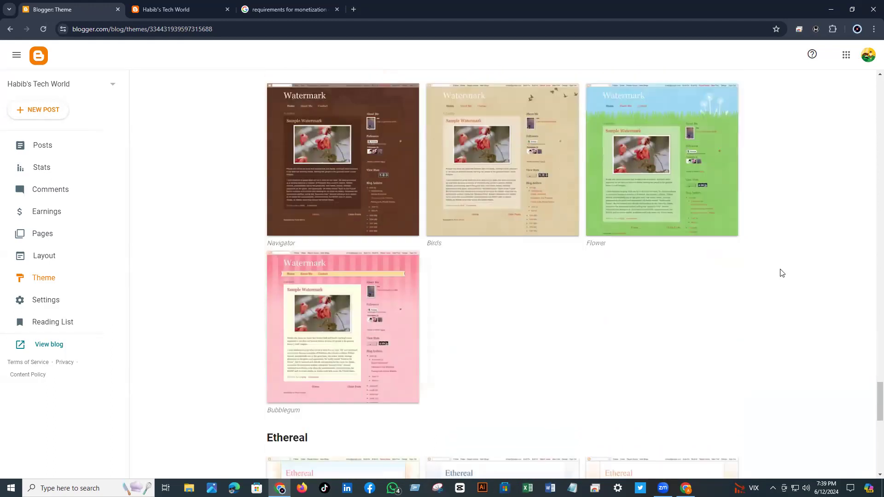
pyautogui.scroll(-4, 781, 272)
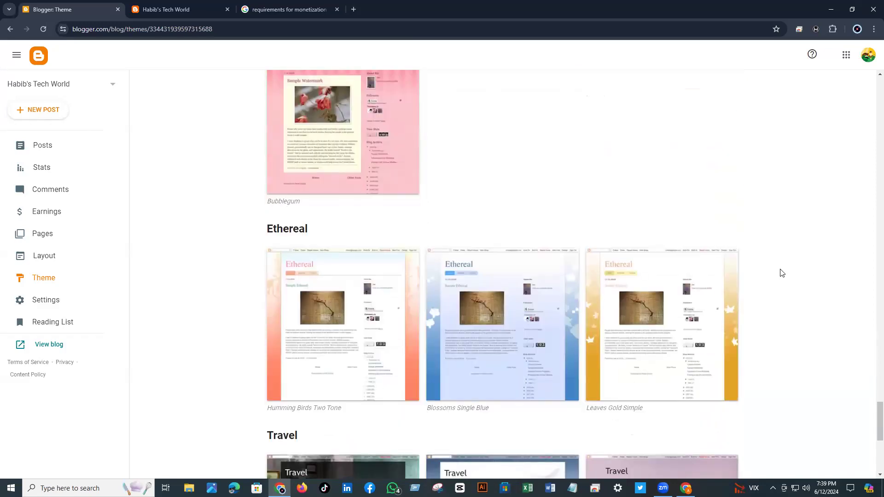
pyautogui.scroll(-4, 782, 272)
pyautogui.scroll(-3, 781, 273)
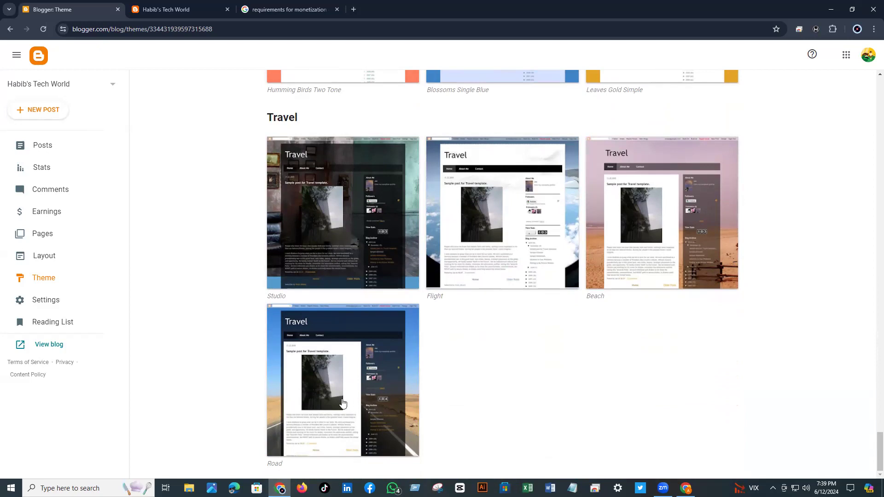
pyautogui.click(363, 394)
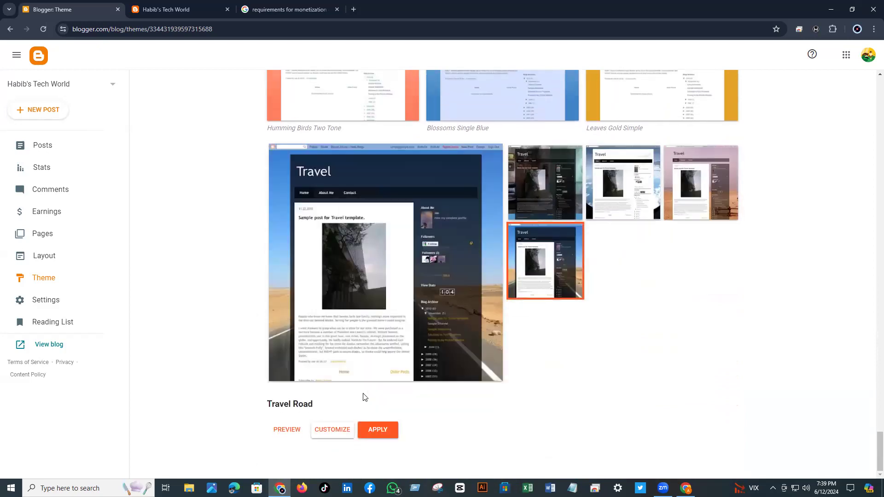
# Preview the Travel Road theme at desktop, tablet and phone sizes, finishing in fullscreen
pyautogui.click(281, 431)
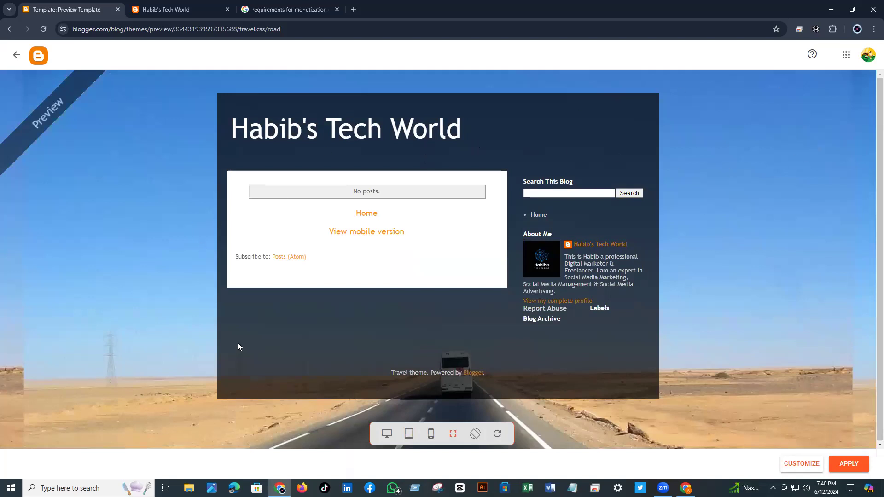
pyautogui.click(385, 434)
pyautogui.click(407, 435)
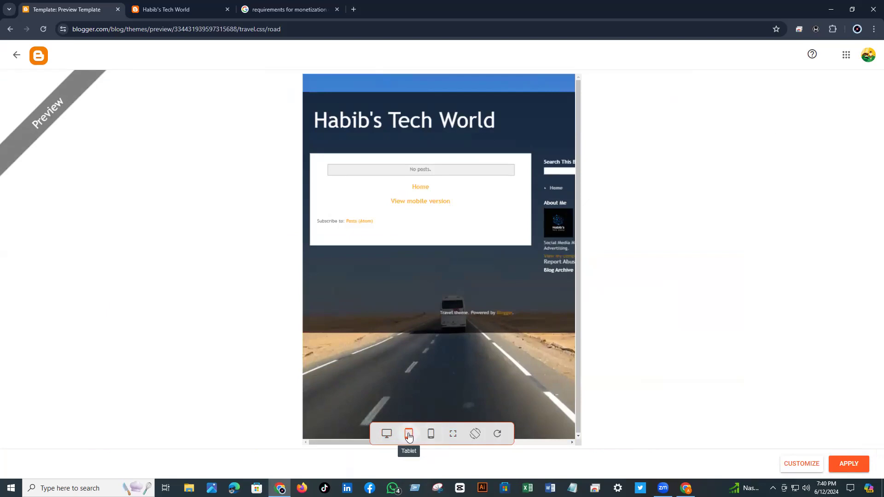
pyautogui.click(431, 435)
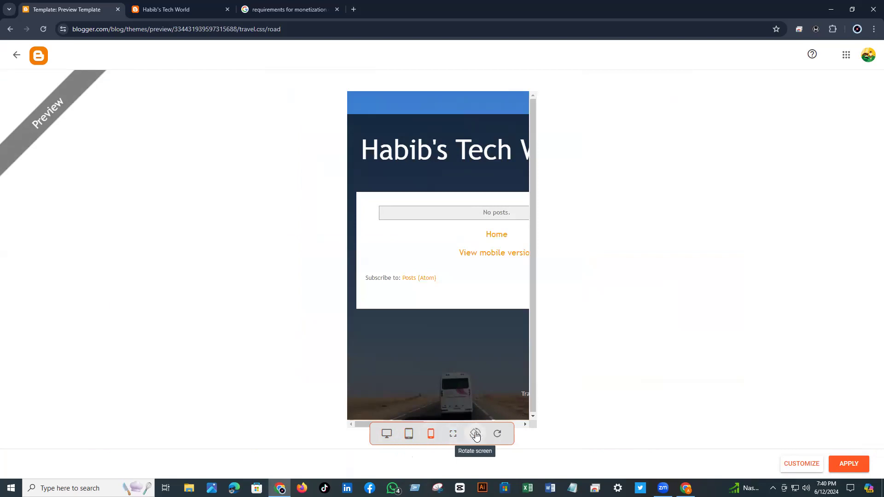
pyautogui.click(387, 435)
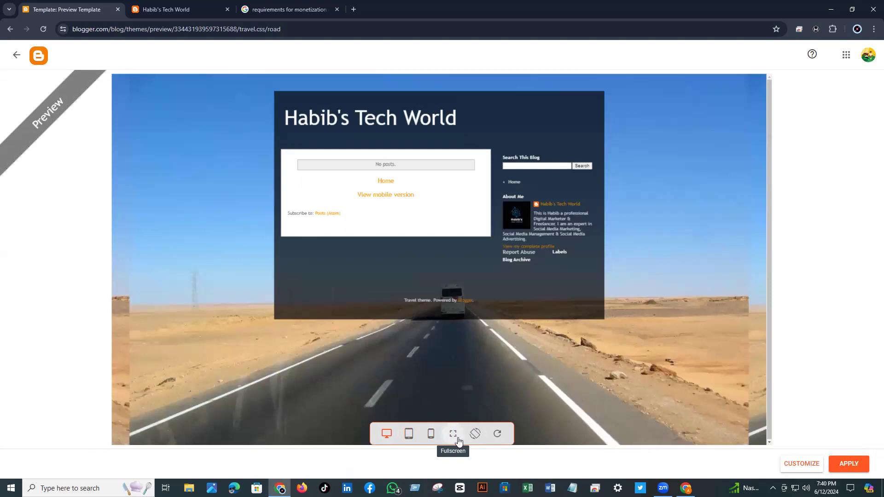
pyautogui.click(452, 435)
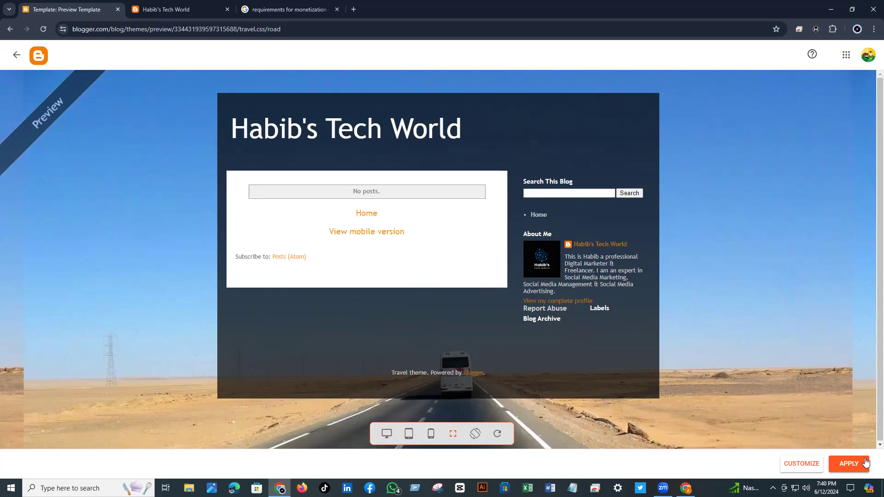
# Apply the Travel Road theme to the blog
pyautogui.click(848, 464)
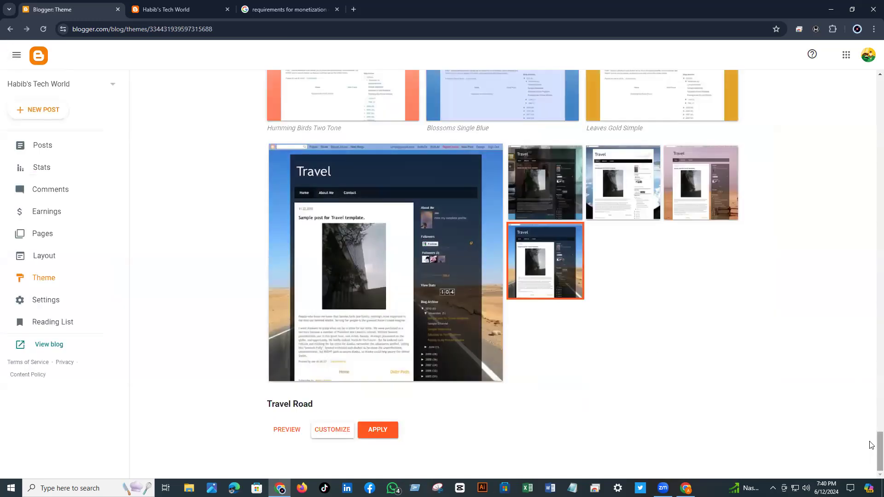
pyautogui.scroll(3, 871, 424)
pyautogui.scroll(6, 871, 417)
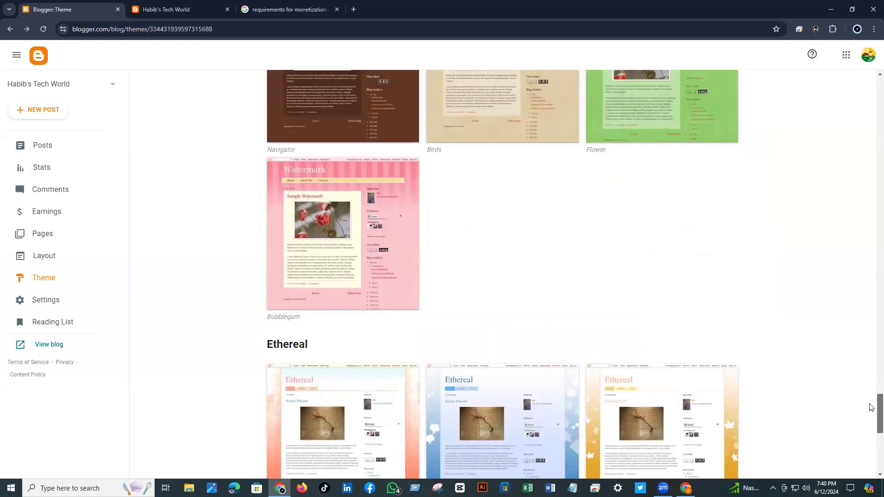
pyautogui.scroll(4, 871, 400)
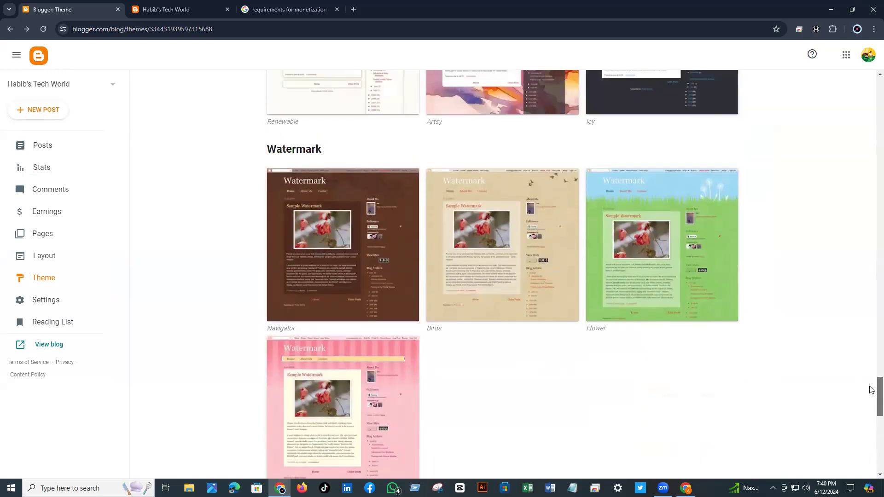
pyautogui.scroll(6, 871, 389)
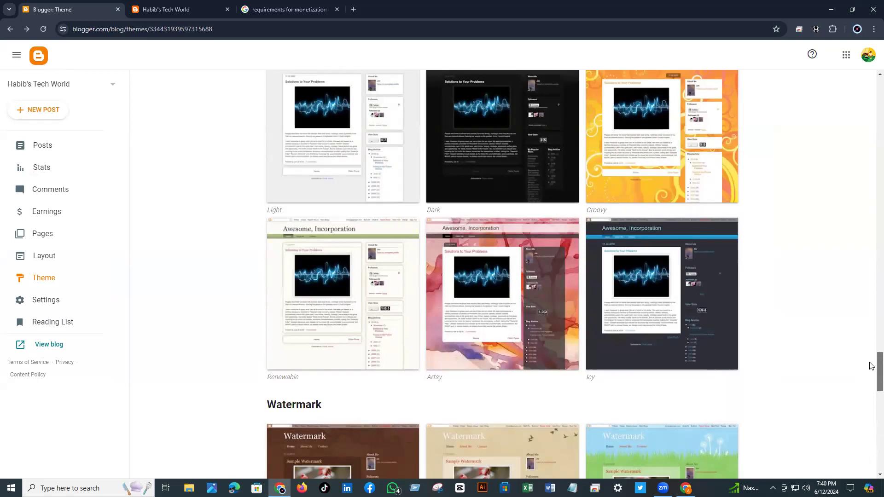
pyautogui.moveTo(870, 362); pyautogui.dragTo(872, 206)
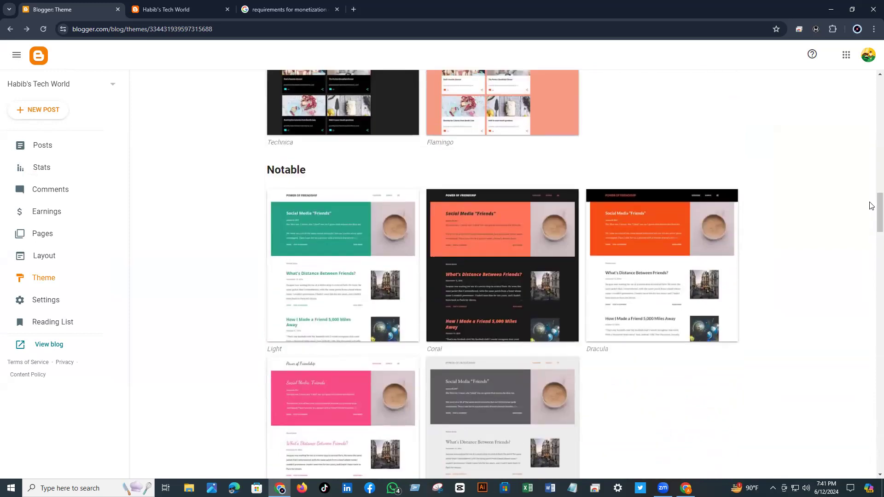
# Scroll the theme gallery back up to the Contempo Light, Dark, Pink, Aqua and Flamingo variants
pyautogui.scroll(5, 871, 206)
pyautogui.scroll(5, 872, 206)
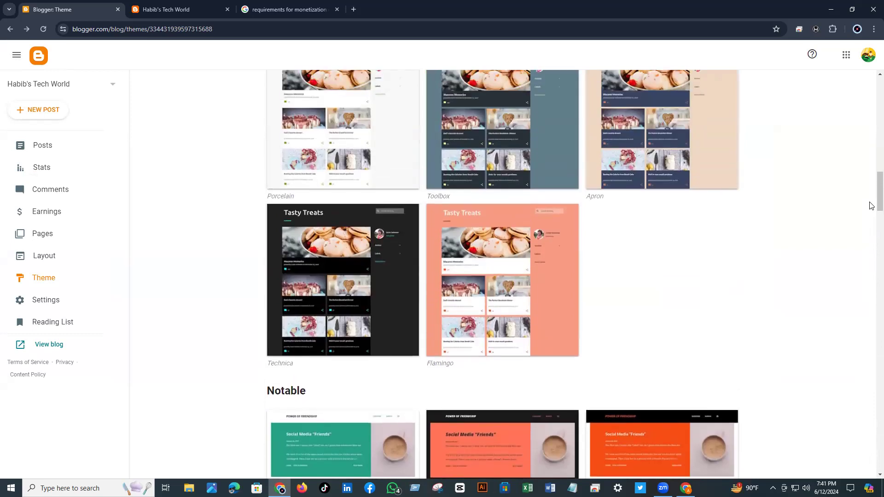
pyautogui.scroll(4, 871, 206)
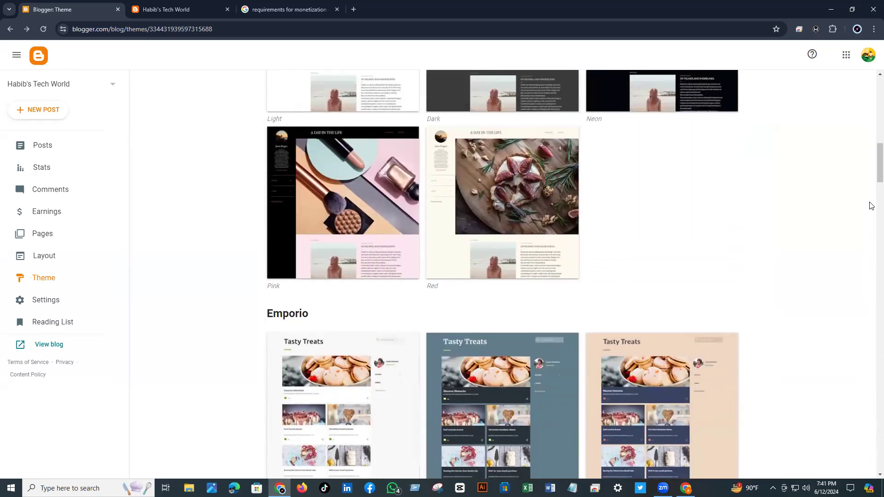
pyautogui.scroll(3, 871, 206)
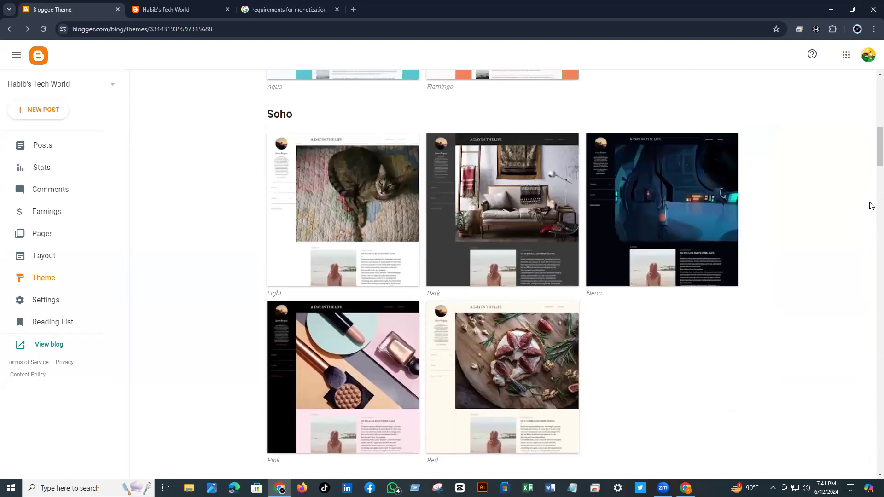
pyautogui.scroll(5, 871, 206)
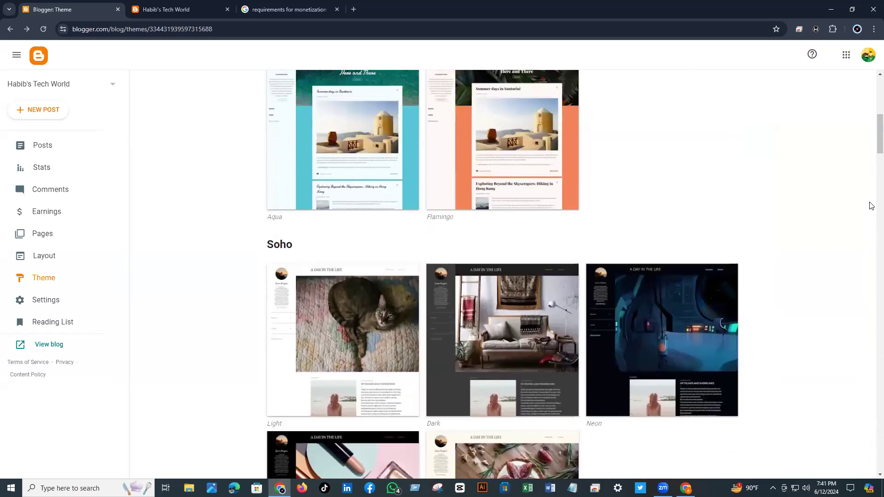
pyautogui.scroll(2, 872, 206)
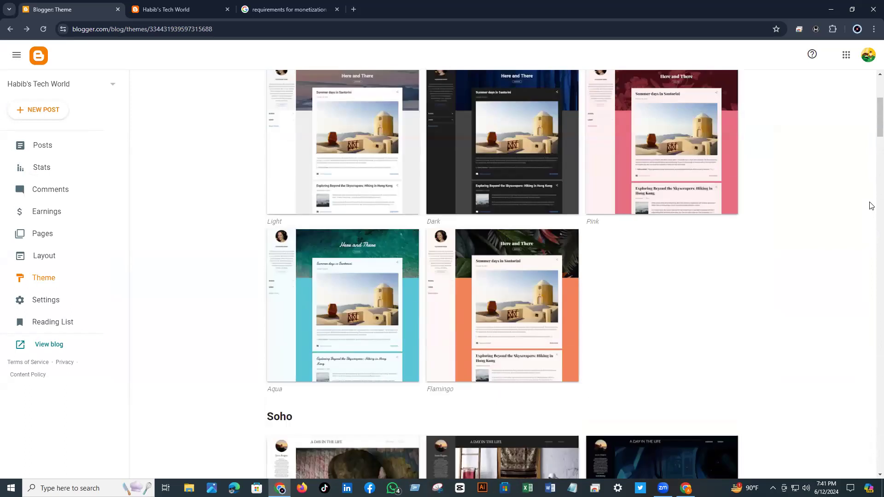
pyautogui.scroll(2, 871, 206)
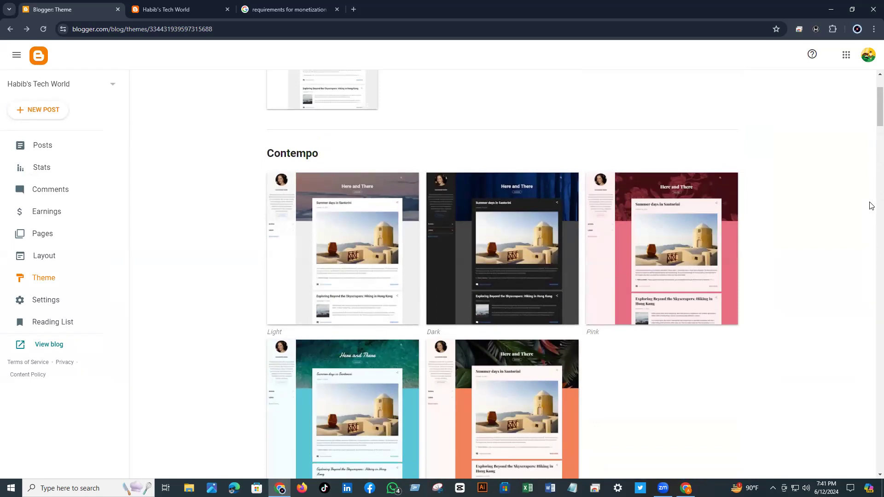
pyautogui.scroll(-2, 871, 206)
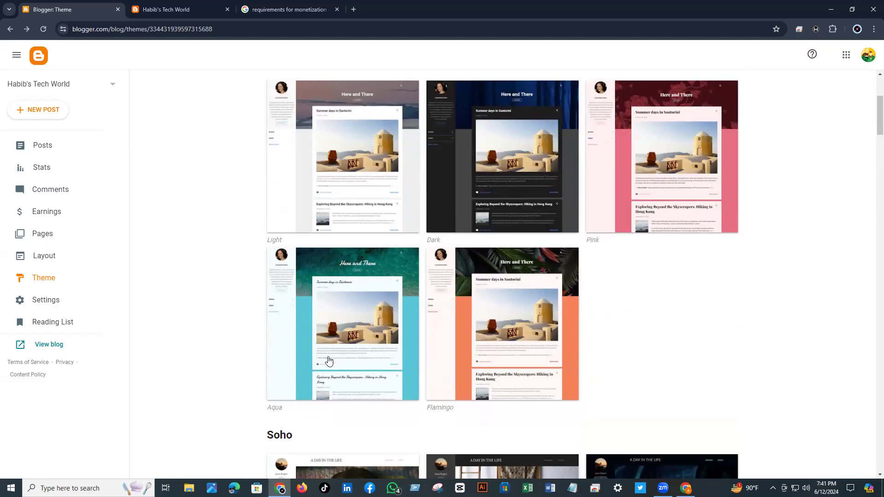
# Apply Contempo Aqua, reload the live blog to confirm the teal look, and return to Theme
pyautogui.click(303, 362)
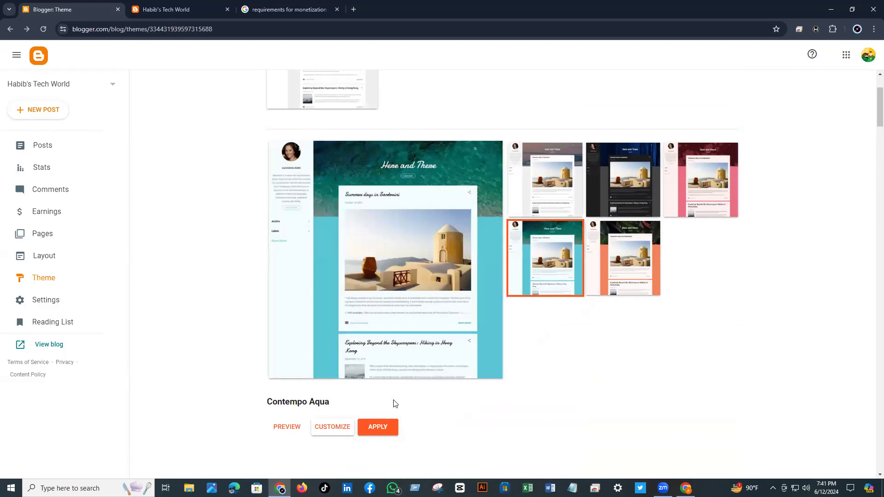
pyautogui.click(374, 429)
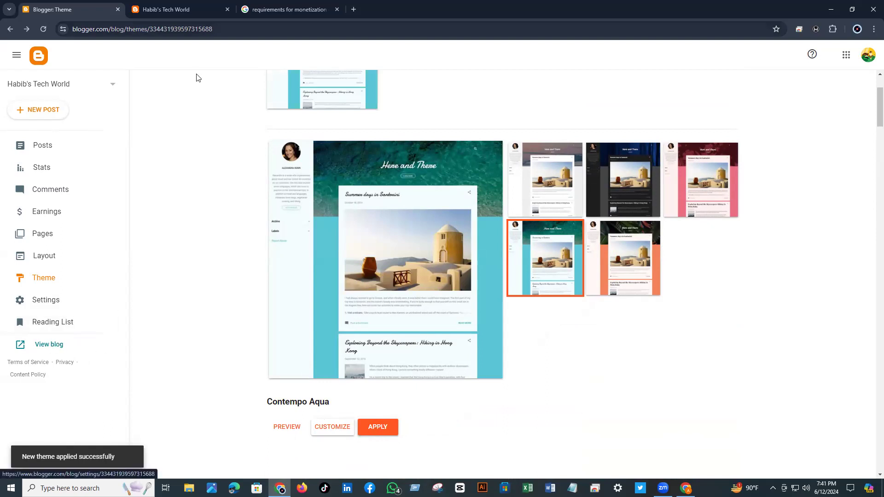
pyautogui.click(166, 11)
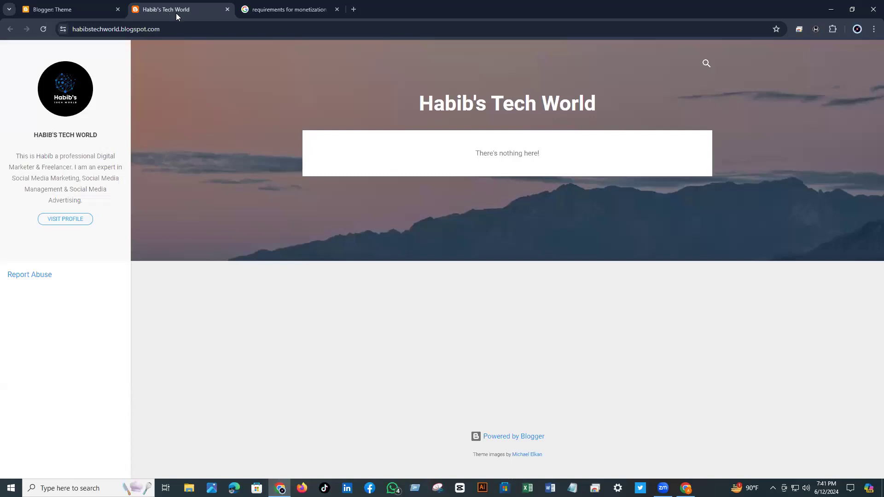
pyautogui.click(40, 28)
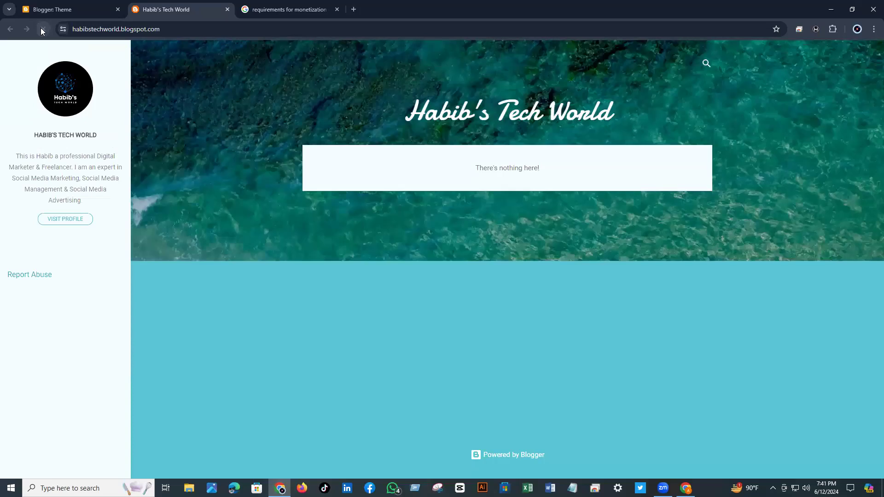
pyautogui.click(41, 28)
pyautogui.click(58, 8)
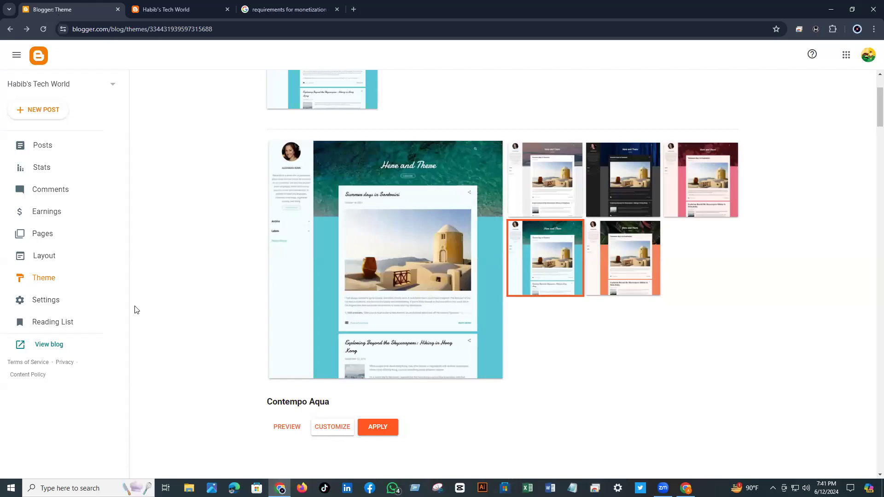
pyautogui.click(52, 285)
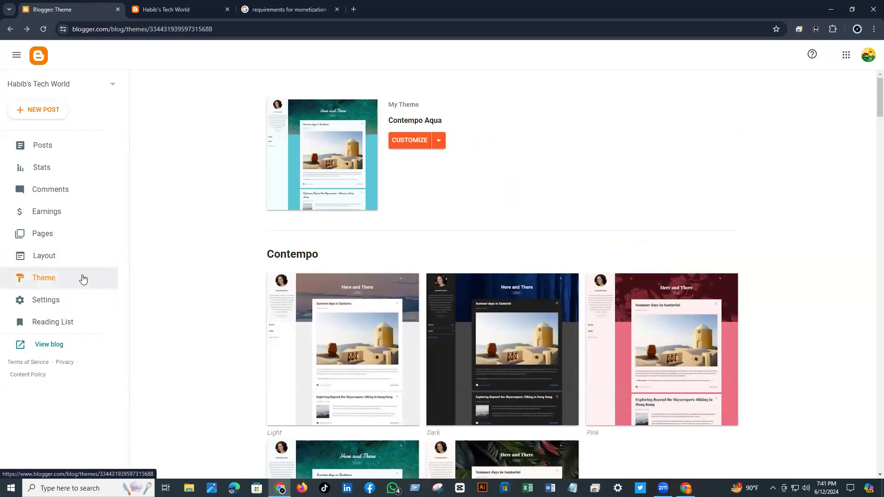
# Customize the Contempo Aqua theme and open the background image chooser
pyautogui.click(406, 141)
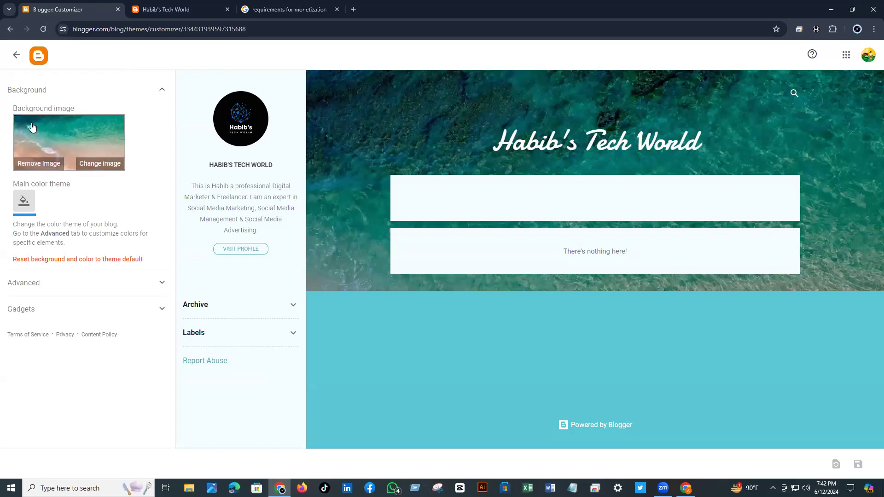
pyautogui.click(91, 167)
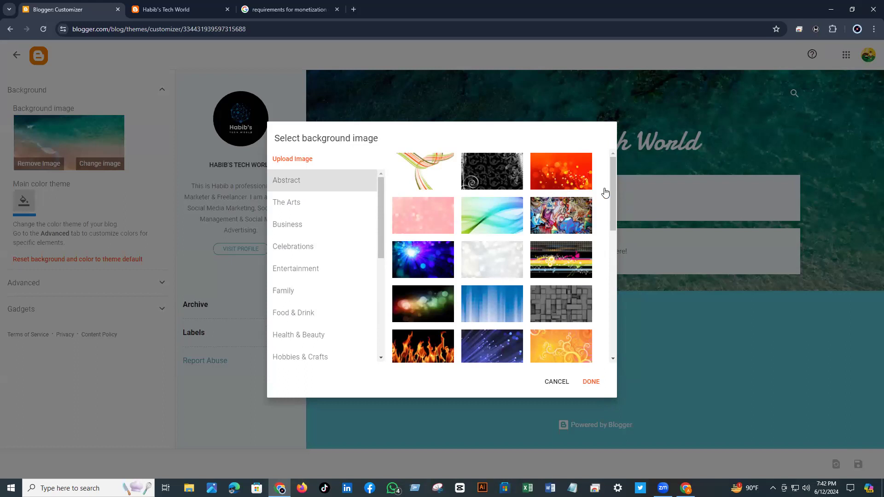
# Look through The Arts, Business, Family and Food & Drink background images
pyautogui.moveTo(614, 188); pyautogui.dragTo(599, 356)
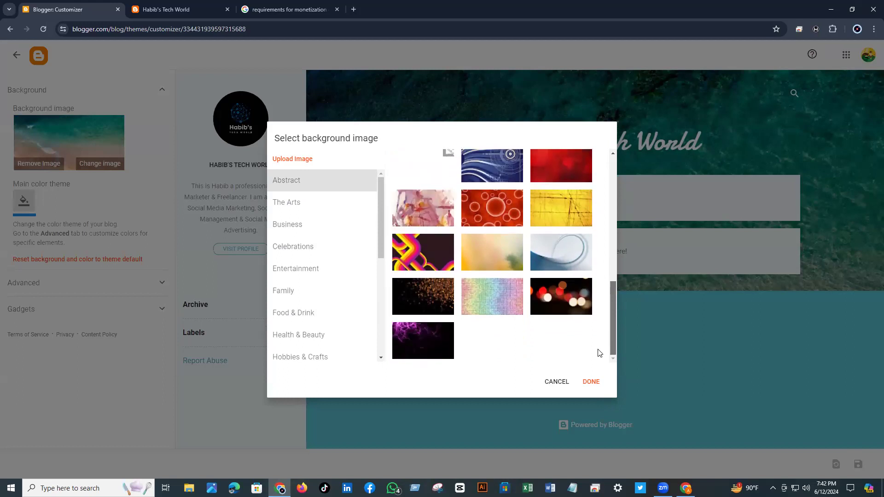
pyautogui.click(280, 206)
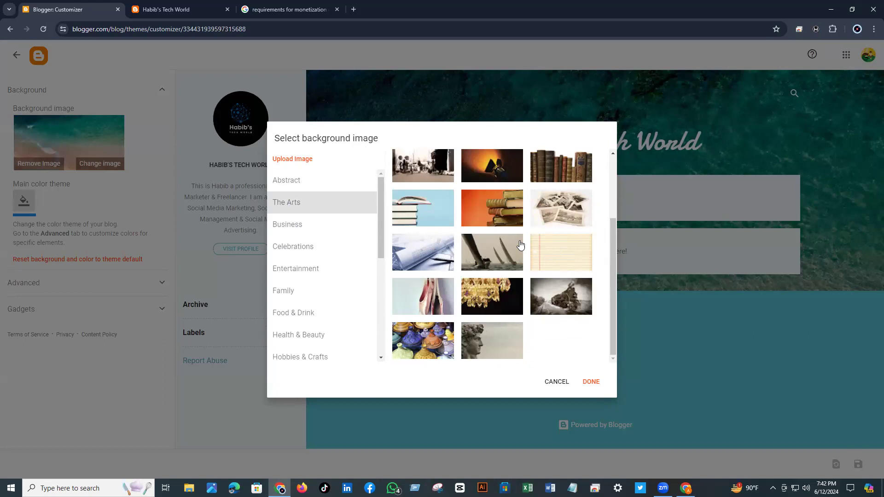
pyautogui.click(287, 229)
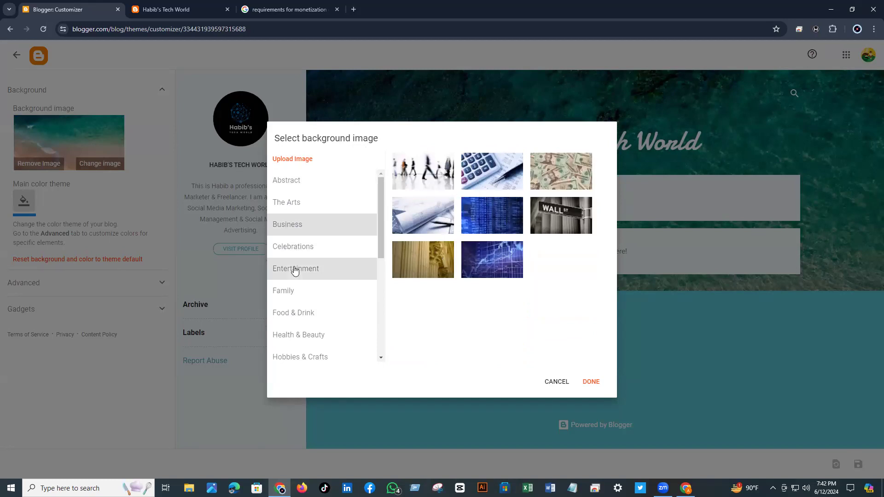
pyautogui.click(282, 293)
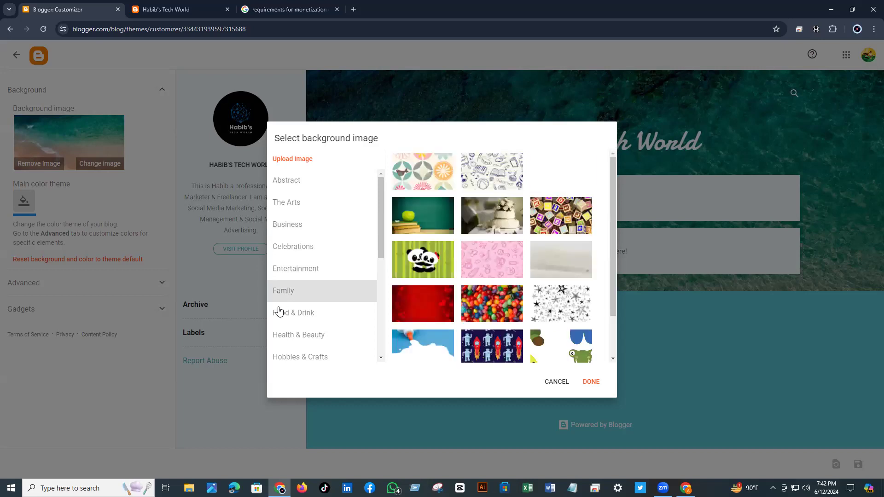
pyautogui.click(277, 316)
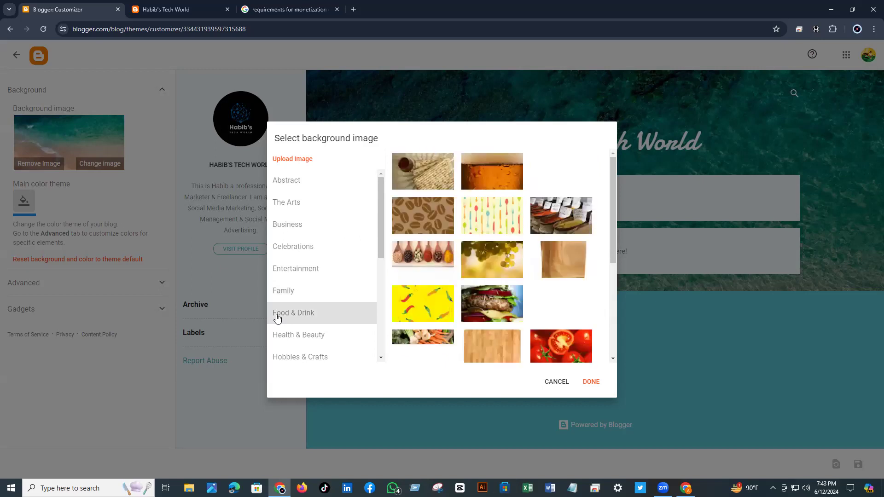
pyautogui.moveTo(612, 192); pyautogui.dragTo(588, 357)
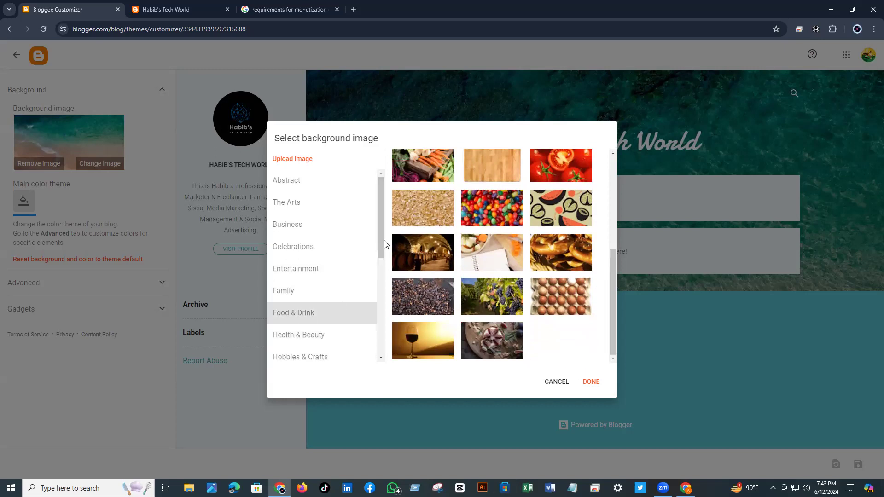
pyautogui.moveTo(384, 240); pyautogui.dragTo(372, 349)
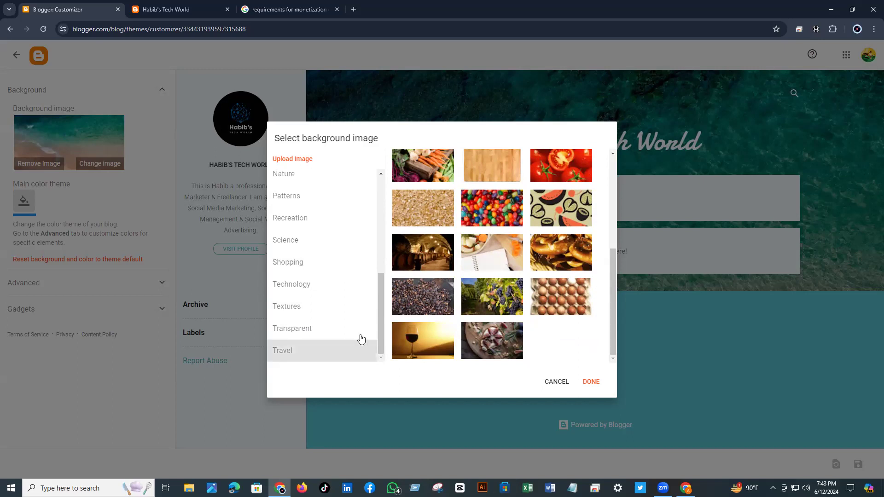
# Choose the blue binary-code image from Technology as the blog background and save it
pyautogui.click(295, 287)
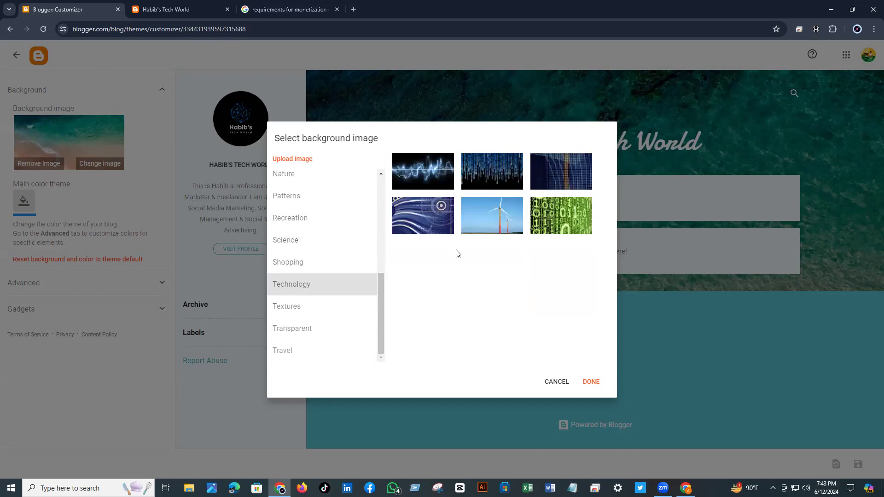
pyautogui.click(284, 243)
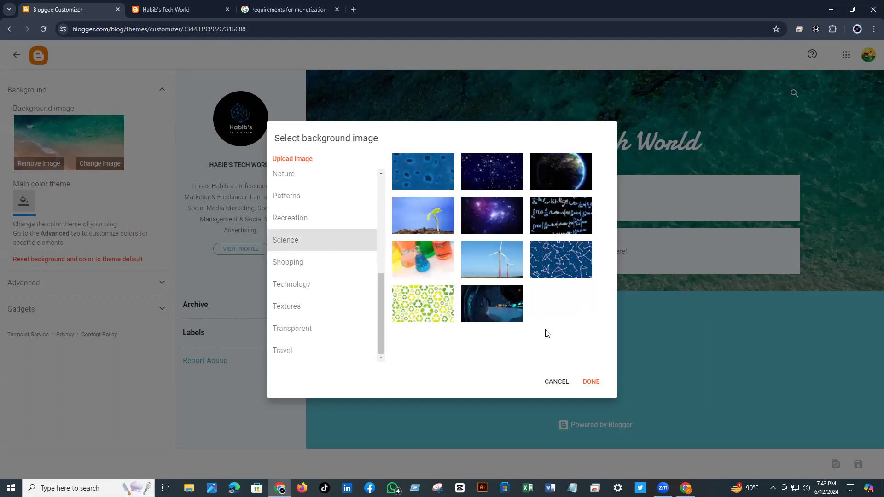
pyautogui.click(286, 288)
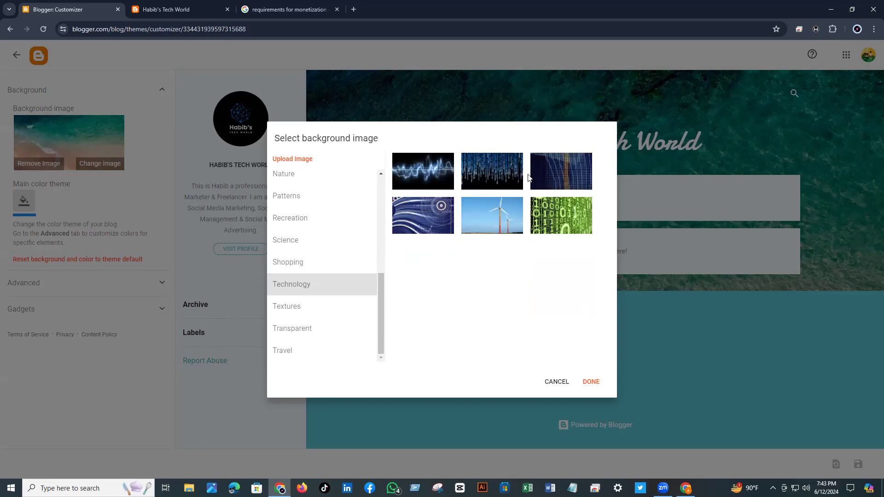
pyautogui.click(491, 173)
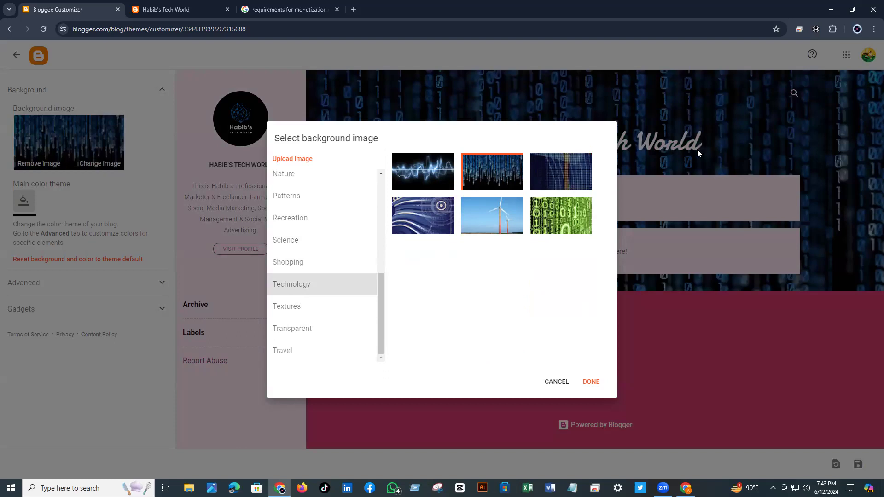
pyautogui.click(593, 382)
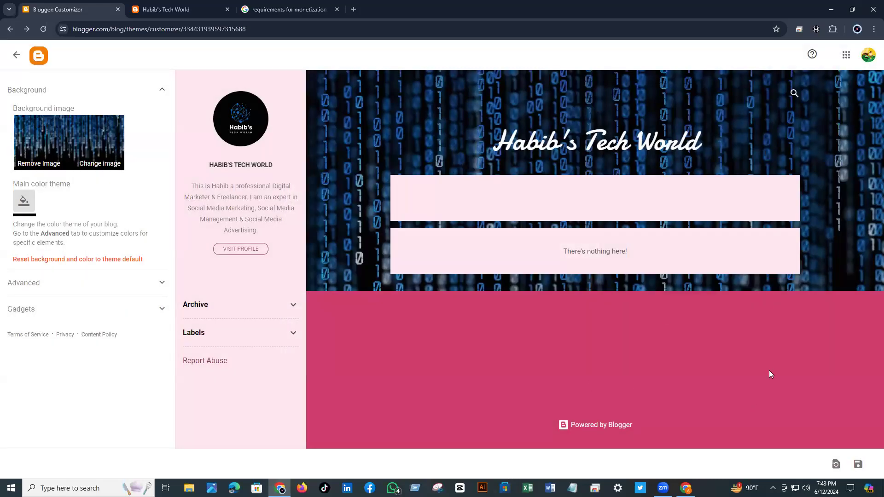
pyautogui.click(857, 466)
# Save the blue binary-code background to the blog, then reopen the Background section
pyautogui.click(856, 467)
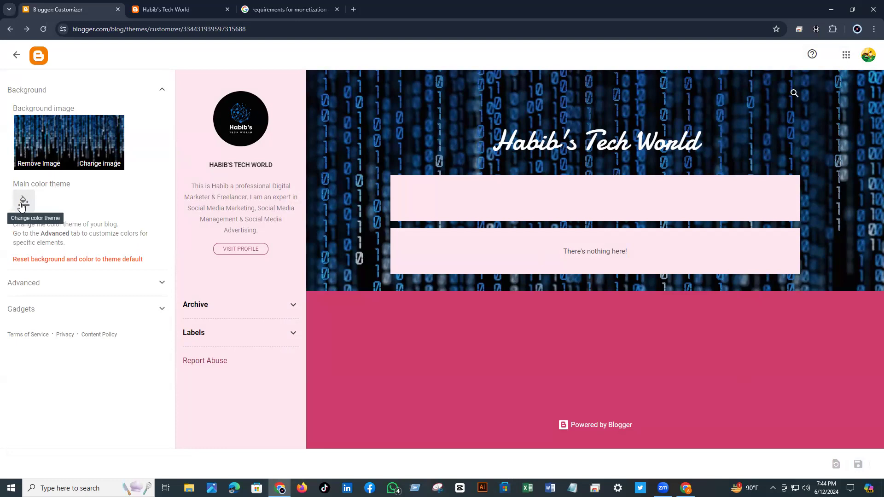
pyautogui.click(161, 284)
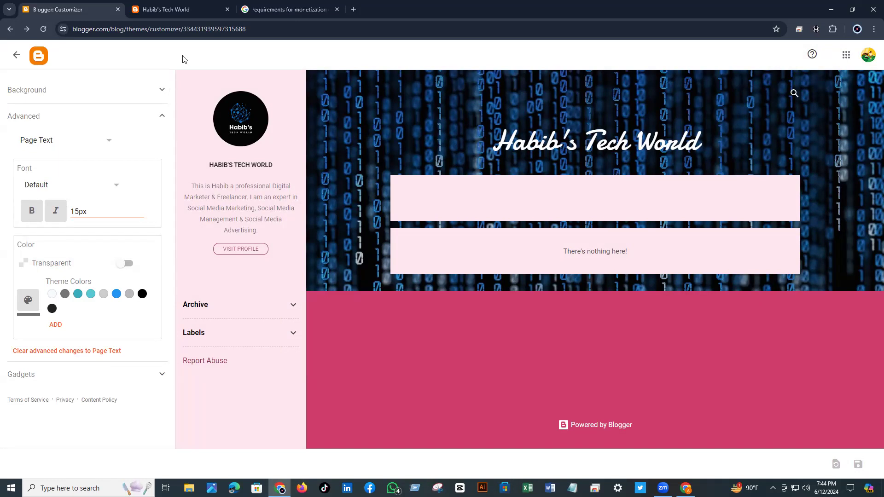
pyautogui.click(162, 116)
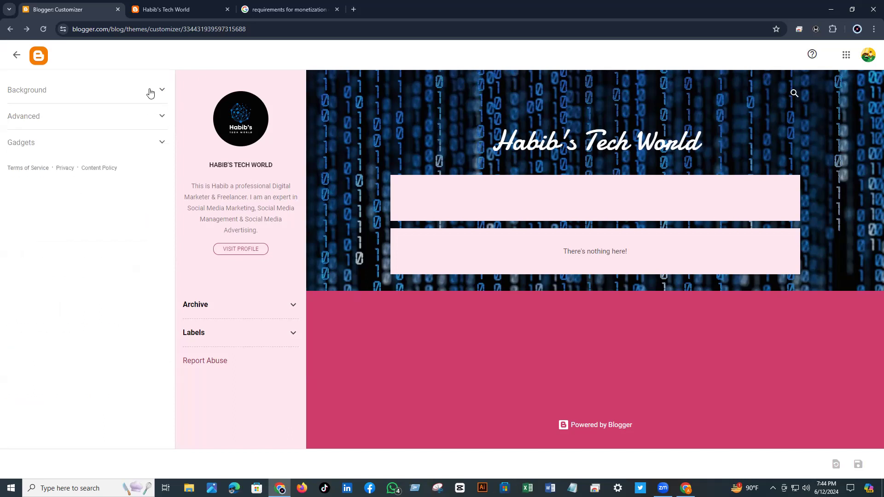
pyautogui.click(164, 91)
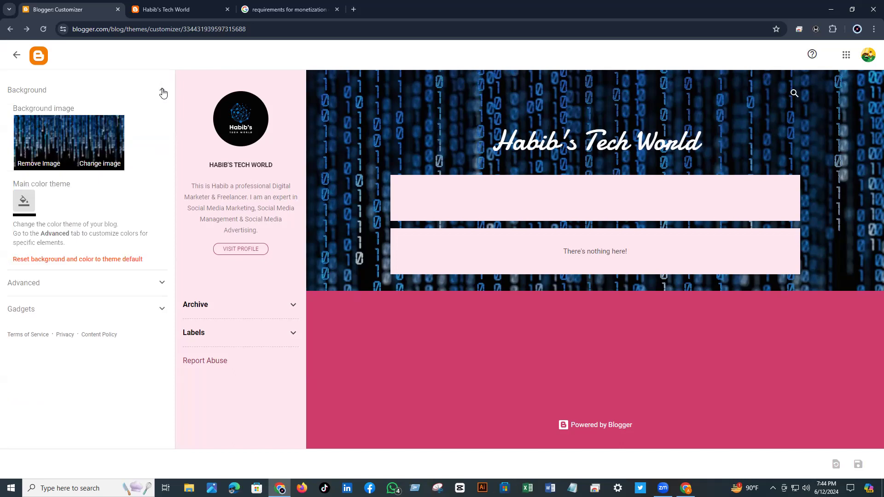
# Try the green and then the blue main colour theme
pyautogui.click(23, 201)
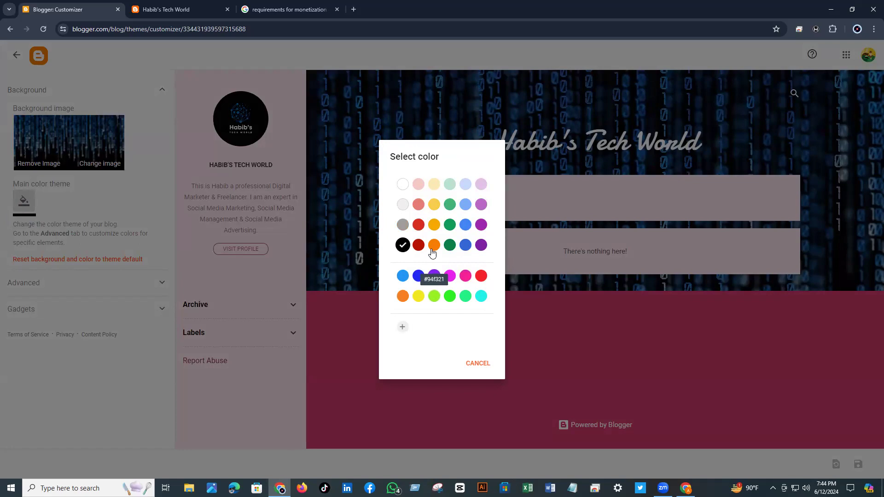
pyautogui.click(449, 228)
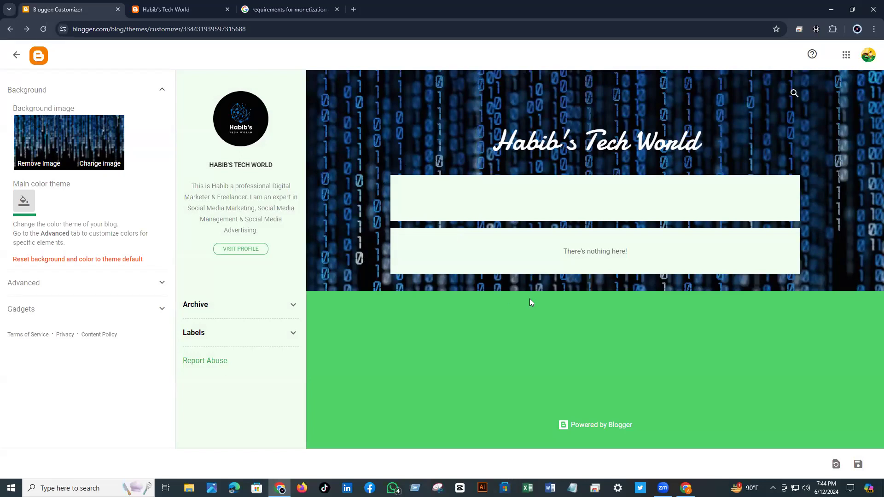
pyautogui.click(20, 205)
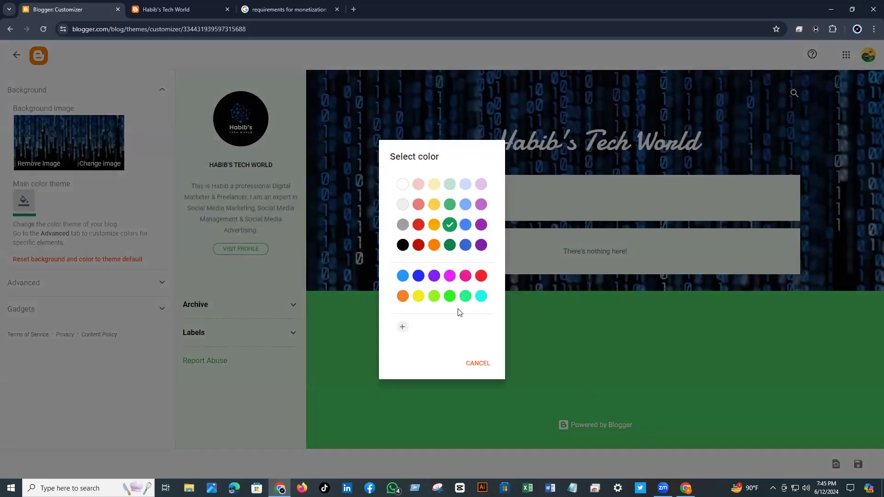
pyautogui.click(464, 248)
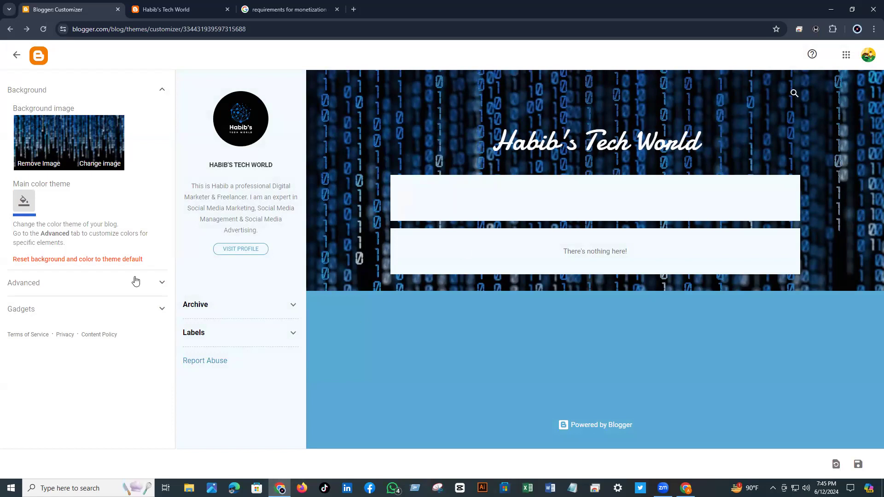
# Create a custom dark blue theme colour and save it to the blog
pyautogui.click(25, 203)
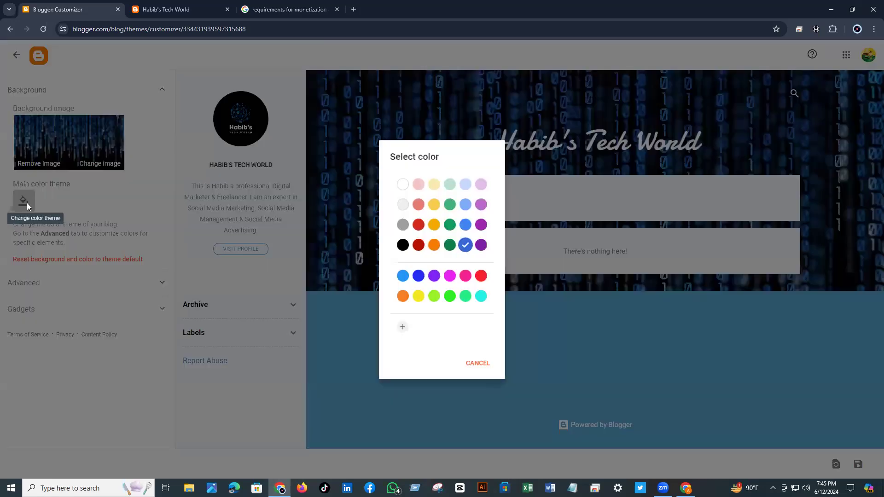
pyautogui.click(402, 330)
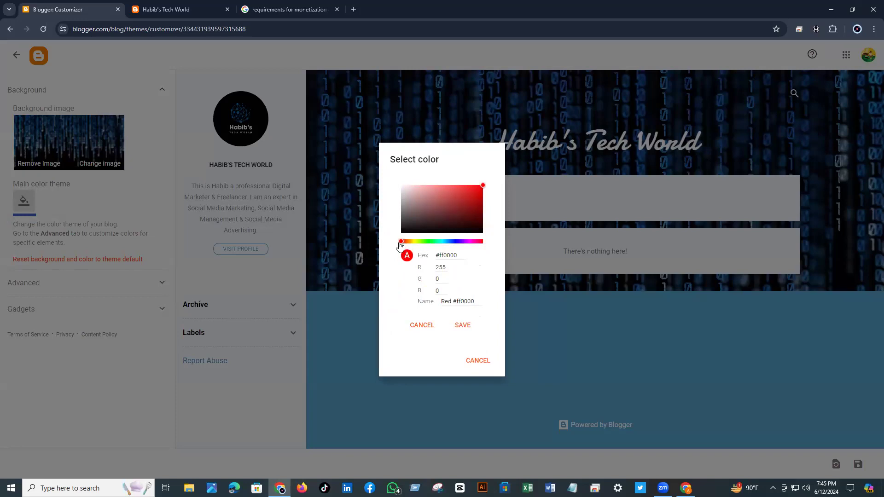
pyautogui.moveTo(402, 243); pyautogui.dragTo(455, 251)
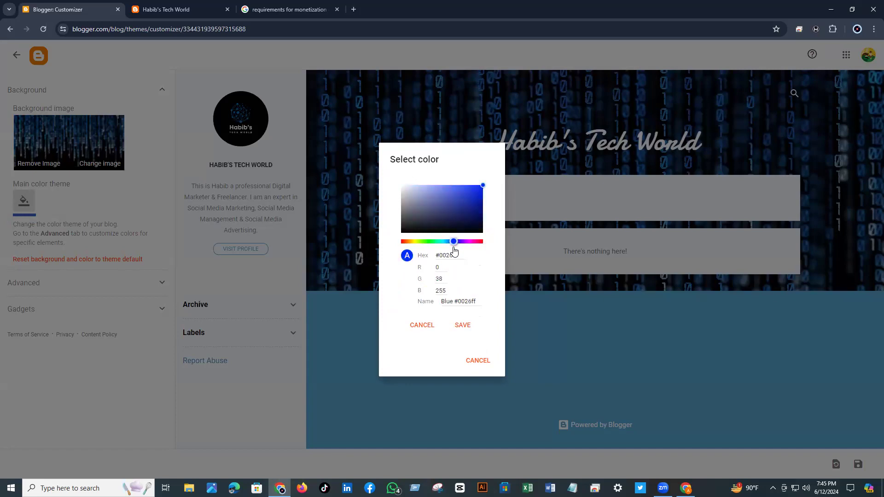
pyautogui.click(477, 185)
pyautogui.moveTo(473, 189)
pyautogui.mouseDown()
pyautogui.moveTo(452, 212)
pyautogui.moveTo(468, 198)
pyautogui.mouseUp()
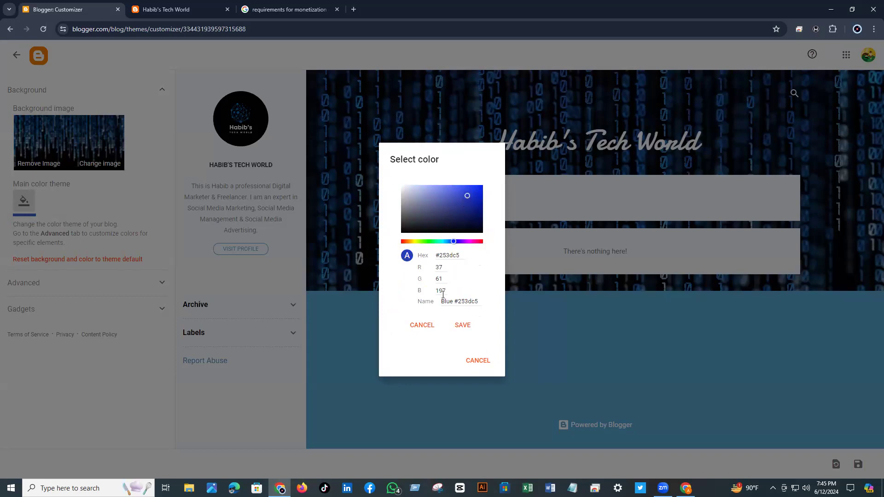
pyautogui.click(462, 326)
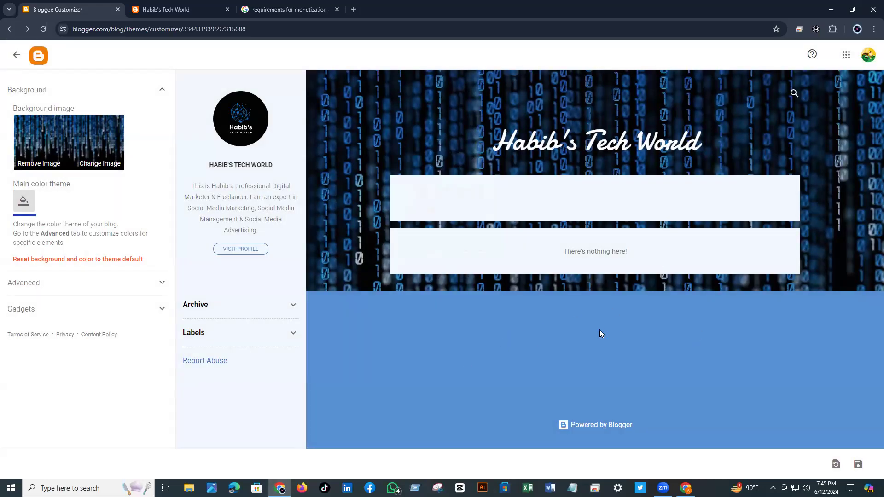
pyautogui.click(857, 465)
pyautogui.click(162, 284)
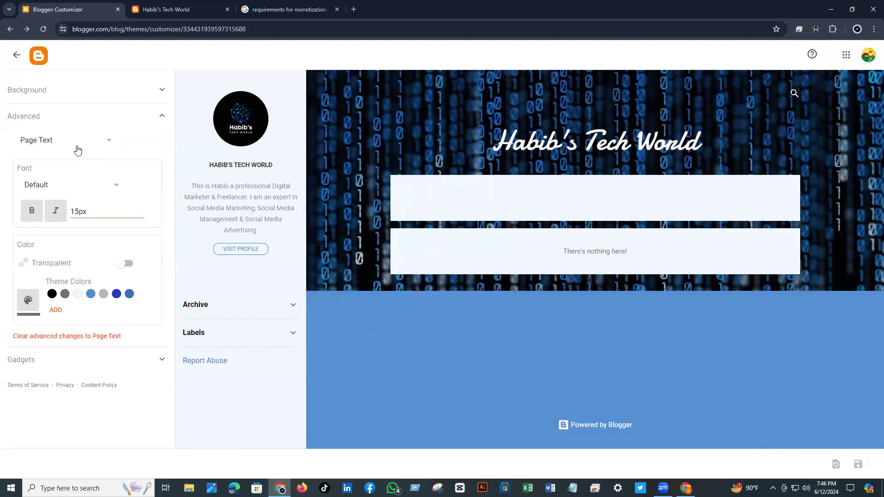
# Keep Page Text selected under Advanced and set its font to Impact
pyautogui.click(109, 143)
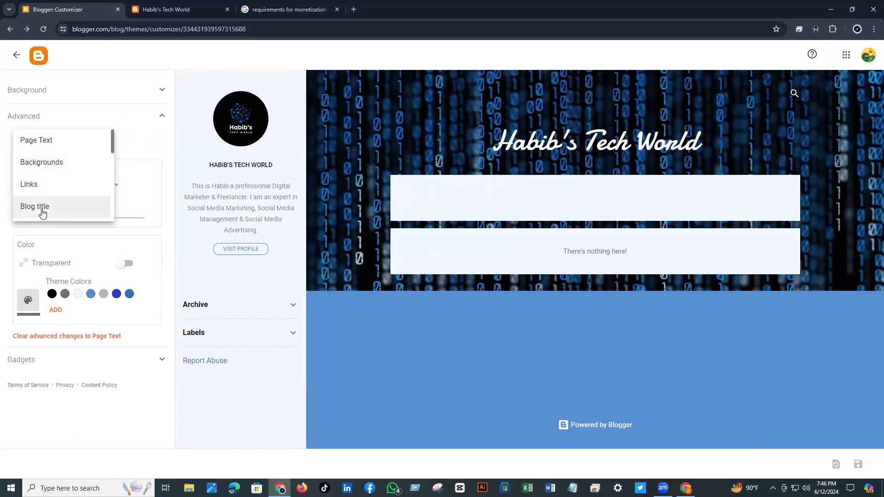
pyautogui.click(128, 150)
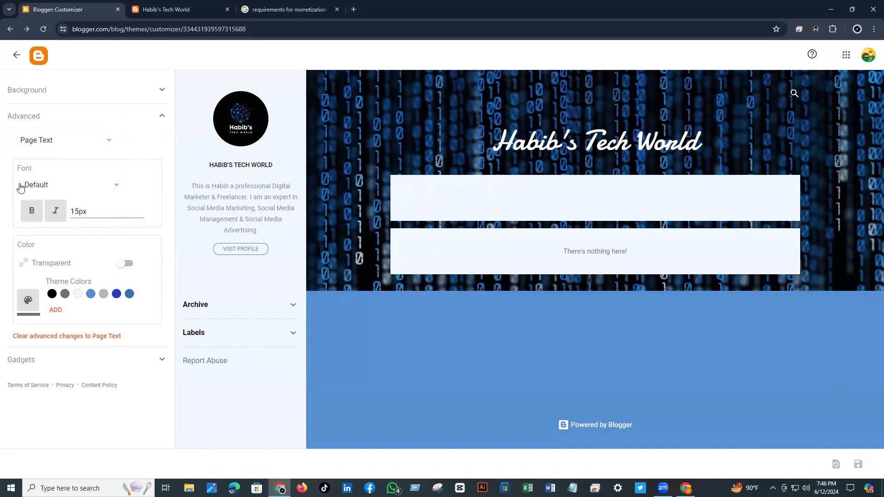
pyautogui.click(116, 186)
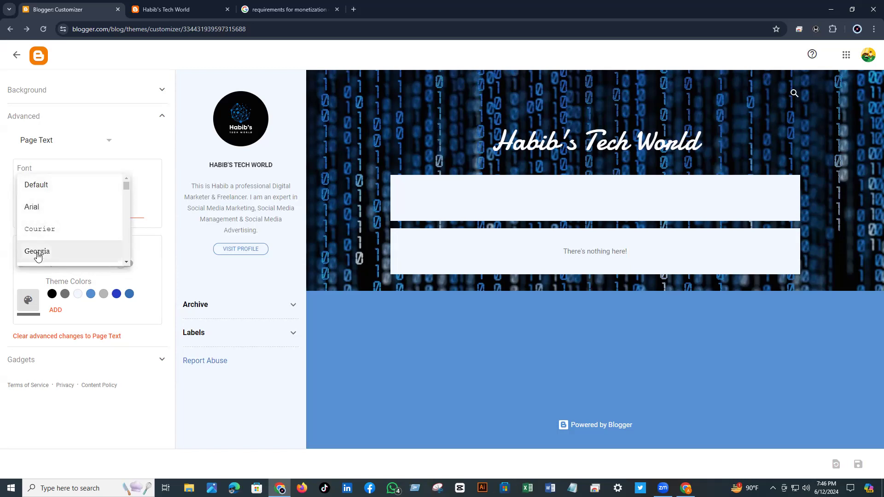
pyautogui.moveTo(127, 189); pyautogui.dragTo(119, 259)
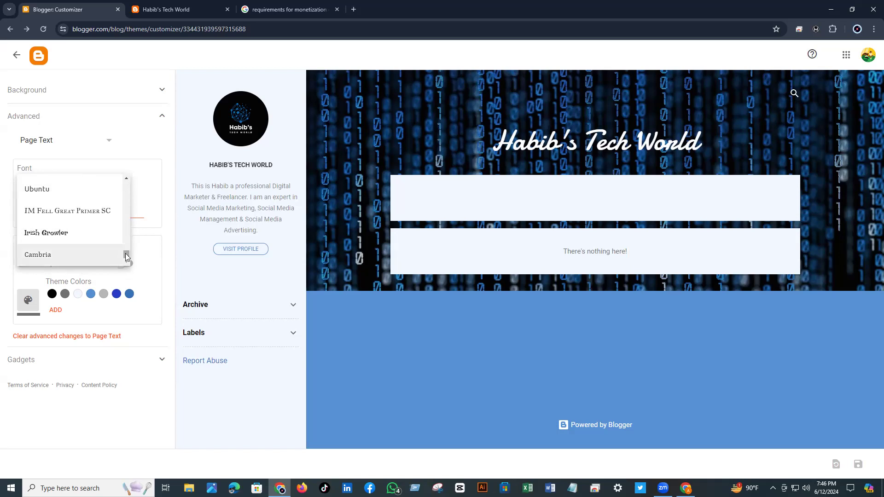
pyautogui.moveTo(125, 253); pyautogui.dragTo(135, 190)
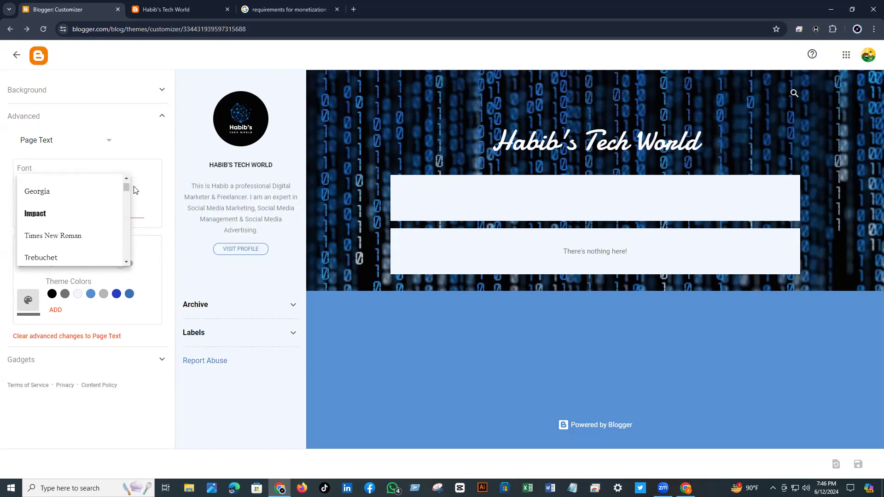
pyautogui.click(37, 214)
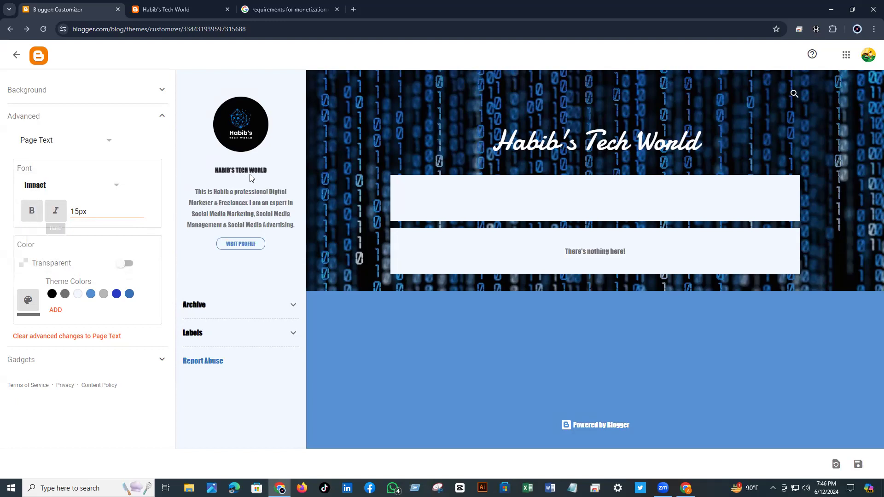
# Switch the page text font from Impact to Times New Roman
pyautogui.click(115, 189)
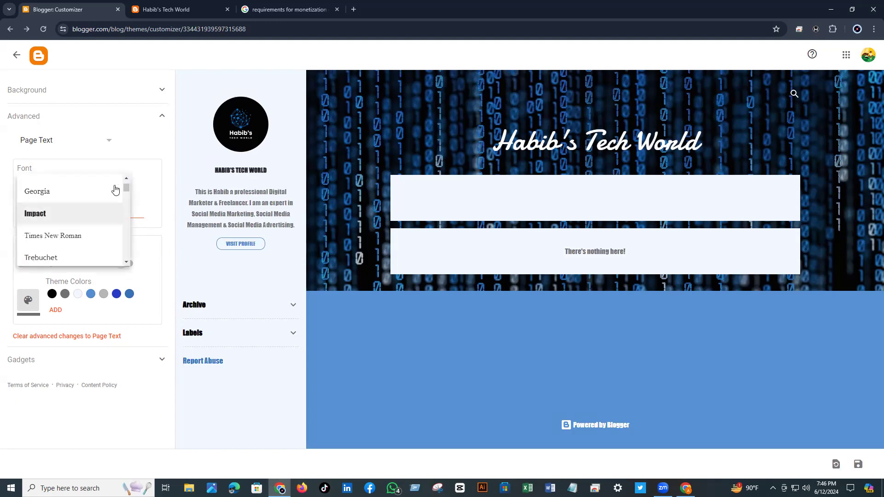
pyautogui.click(43, 236)
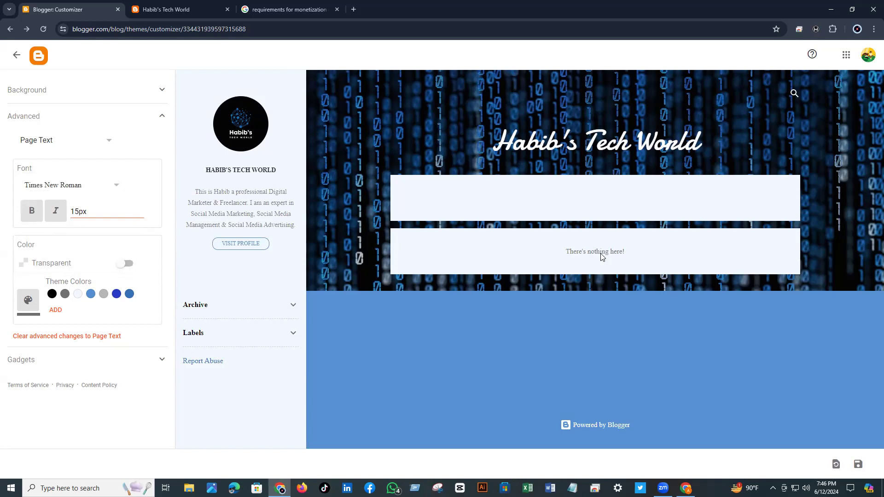
pyautogui.click(112, 186)
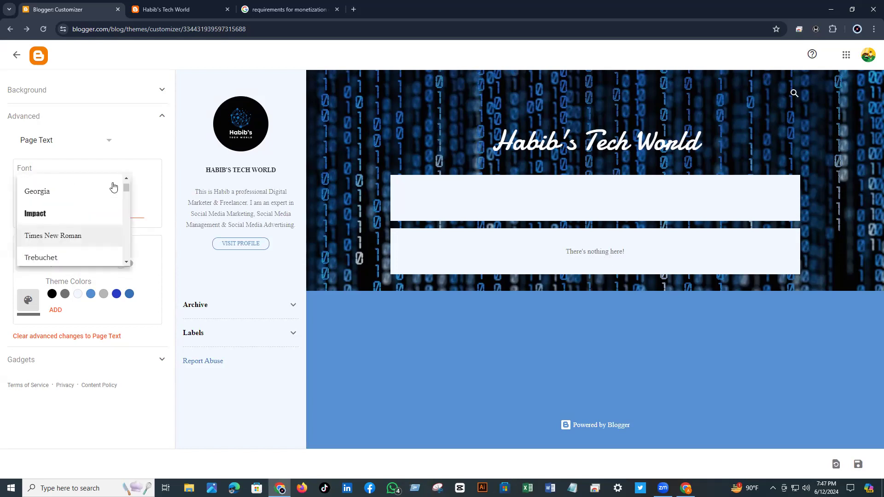
pyautogui.moveTo(124, 191); pyautogui.dragTo(120, 221)
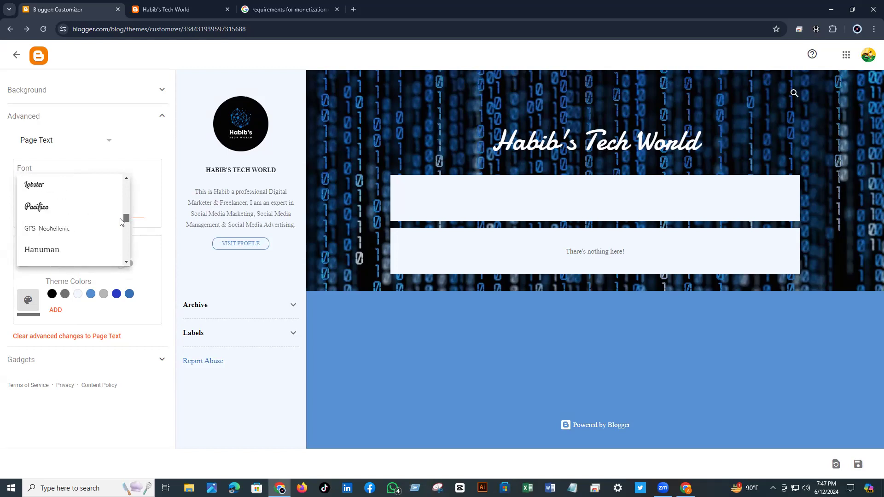
# Try Hanuman, then set the page text font to Oswald
pyautogui.click(68, 250)
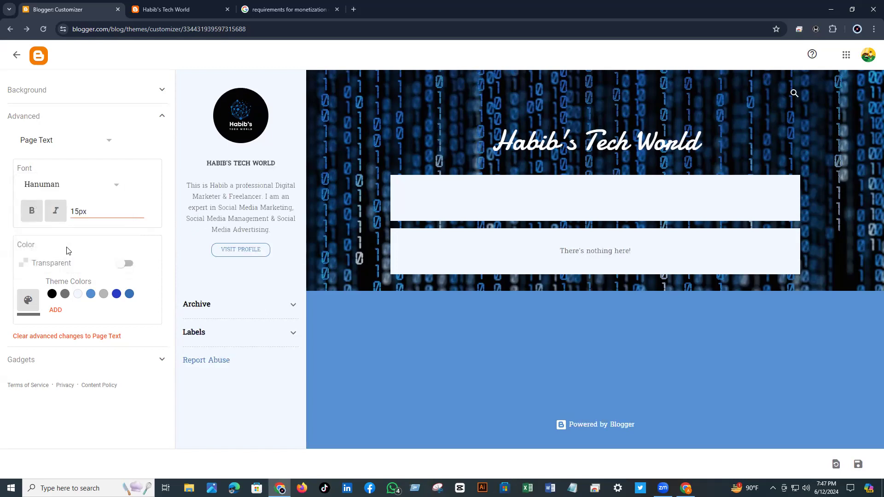
pyautogui.click(114, 188)
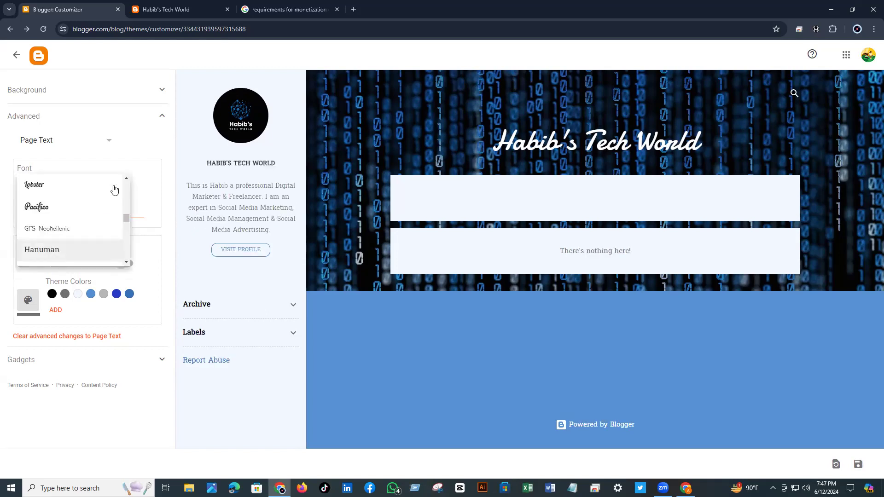
pyautogui.moveTo(125, 220); pyautogui.dragTo(118, 256)
pyautogui.scroll(-1, 118, 256)
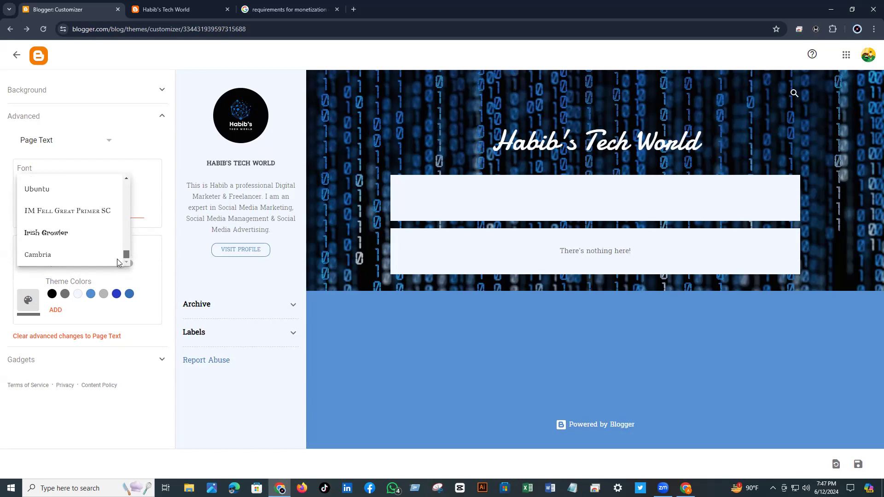
pyautogui.moveTo(127, 257); pyautogui.dragTo(126, 198)
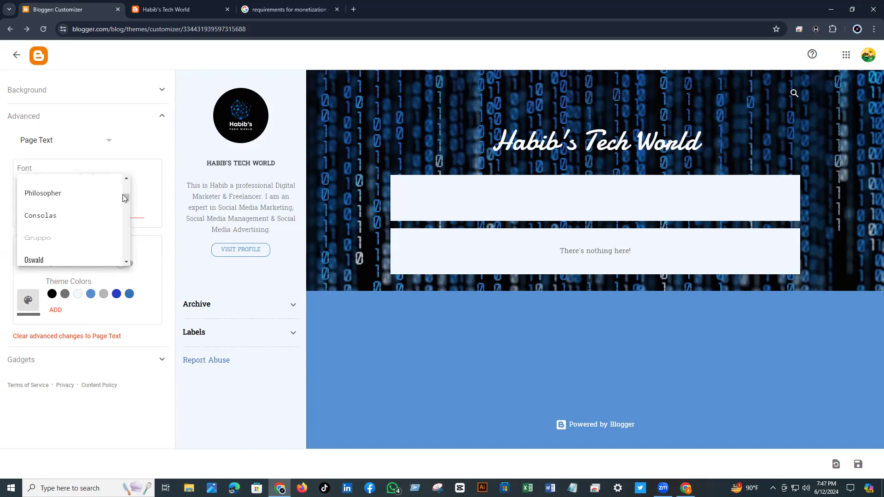
pyautogui.click(30, 261)
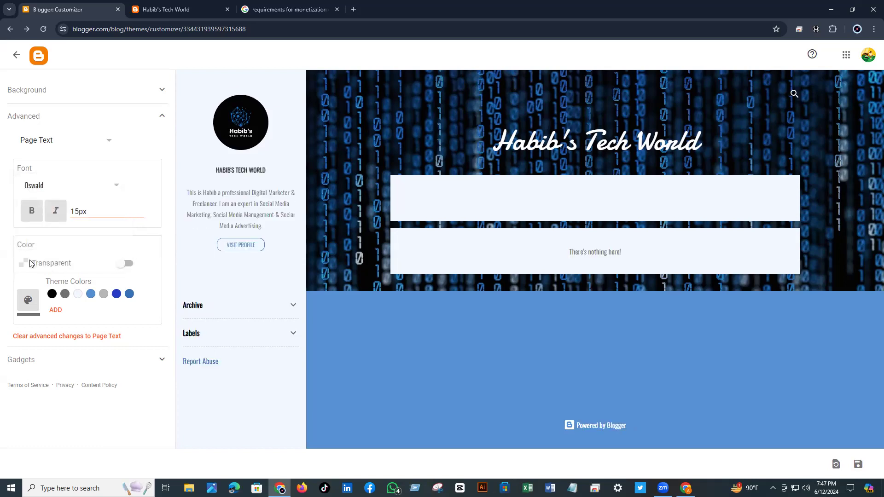
# Make the Oswald page text bold and italic
pyautogui.click(30, 211)
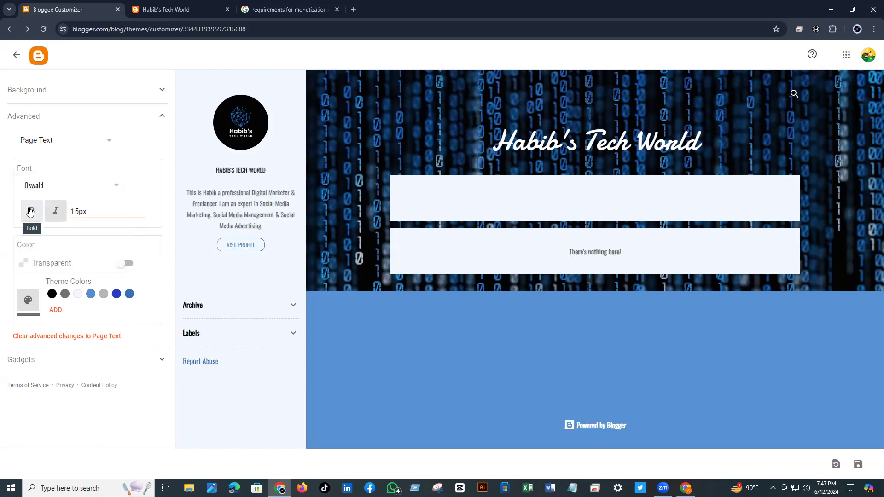
pyautogui.click(54, 212)
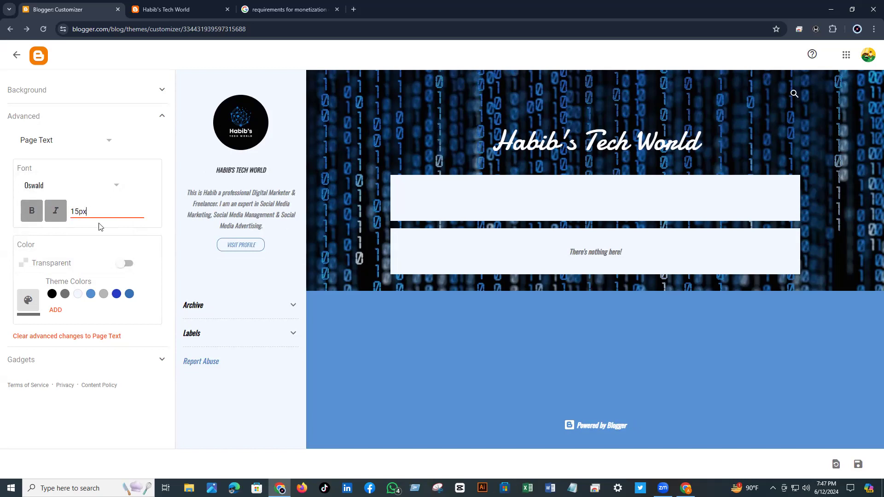
pyautogui.click(53, 311)
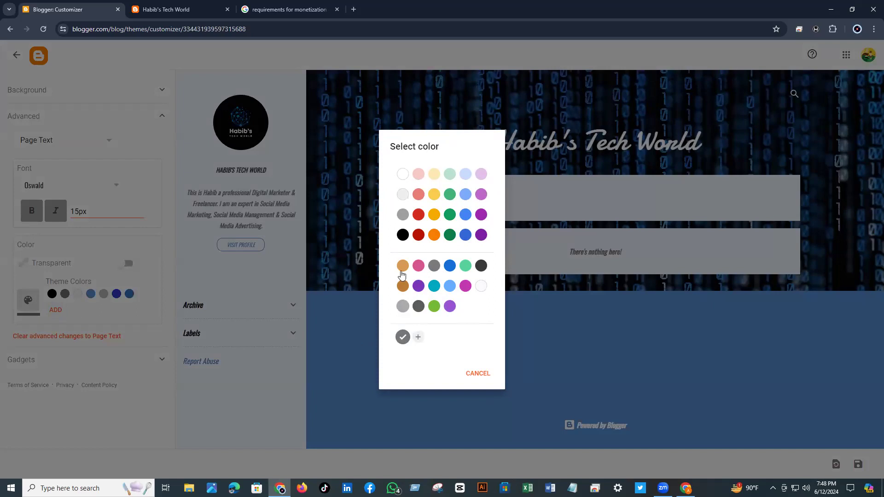
# Try black, blue and green as page text colour, ending on black
pyautogui.click(403, 237)
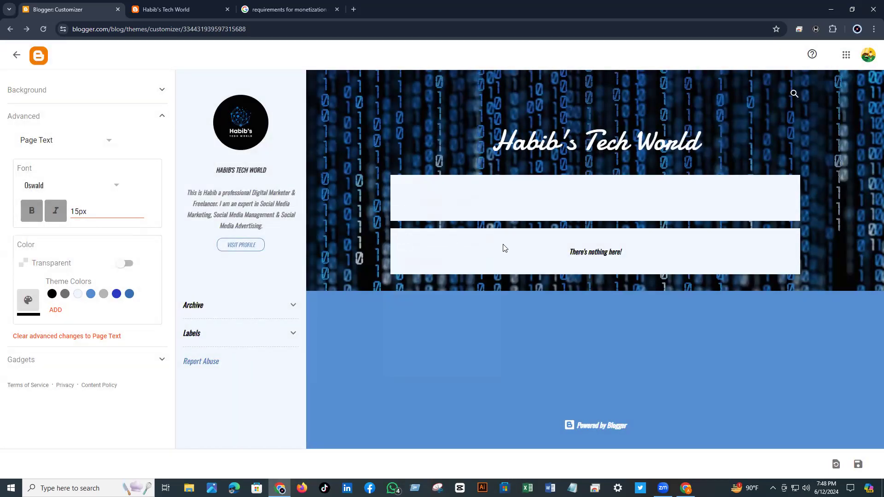
pyautogui.click(56, 311)
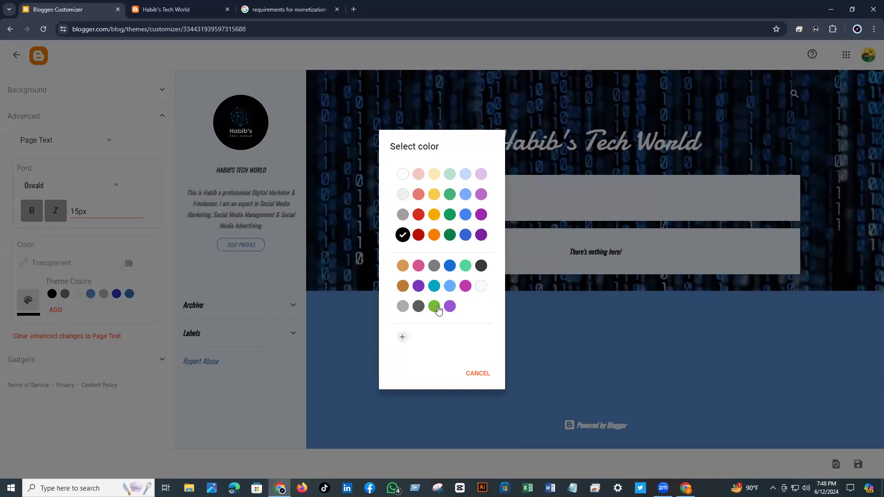
pyautogui.click(465, 237)
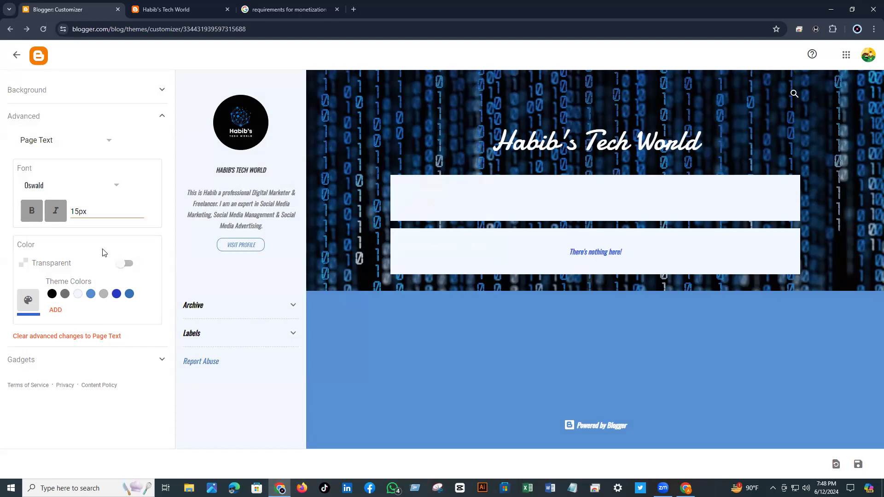
pyautogui.click(56, 310)
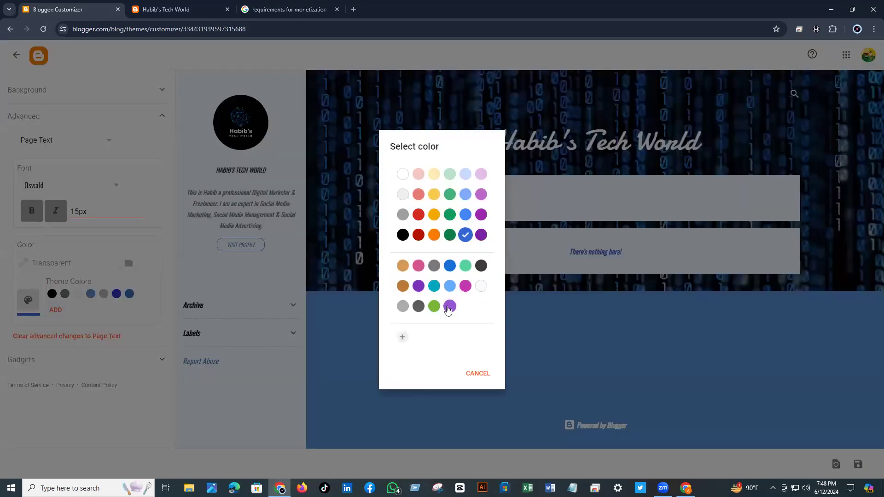
pyautogui.click(450, 215)
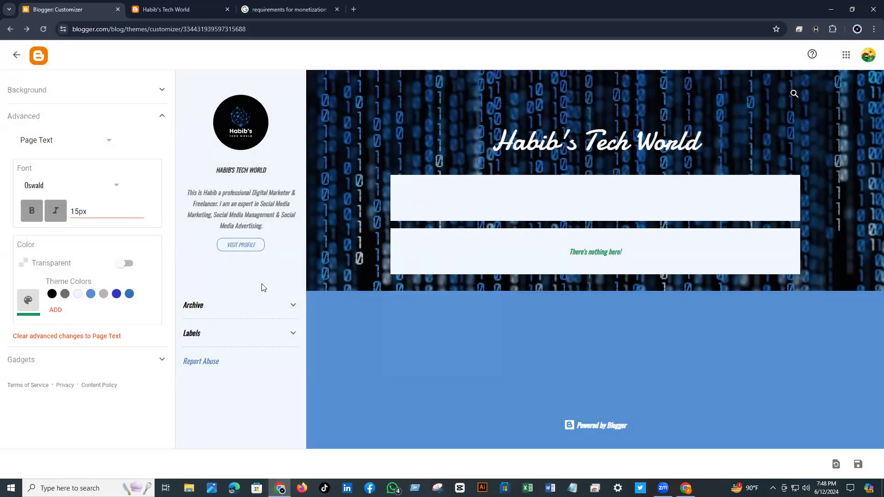
pyautogui.click(55, 310)
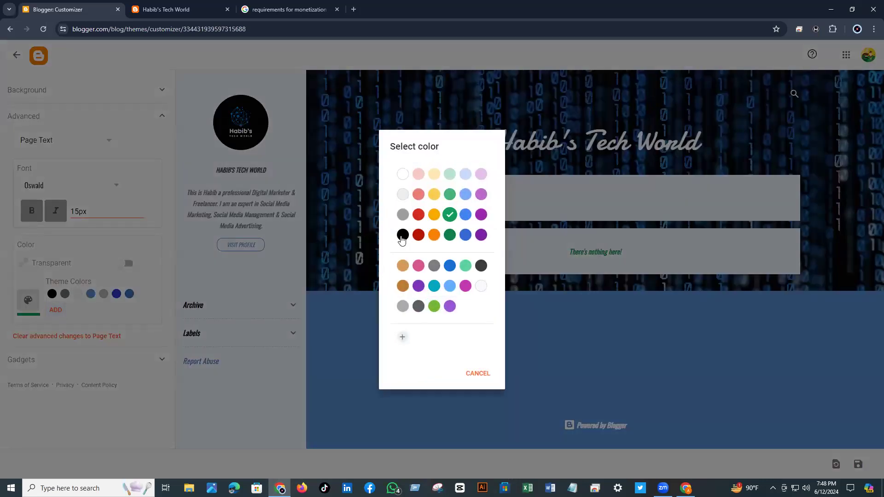
pyautogui.click(402, 236)
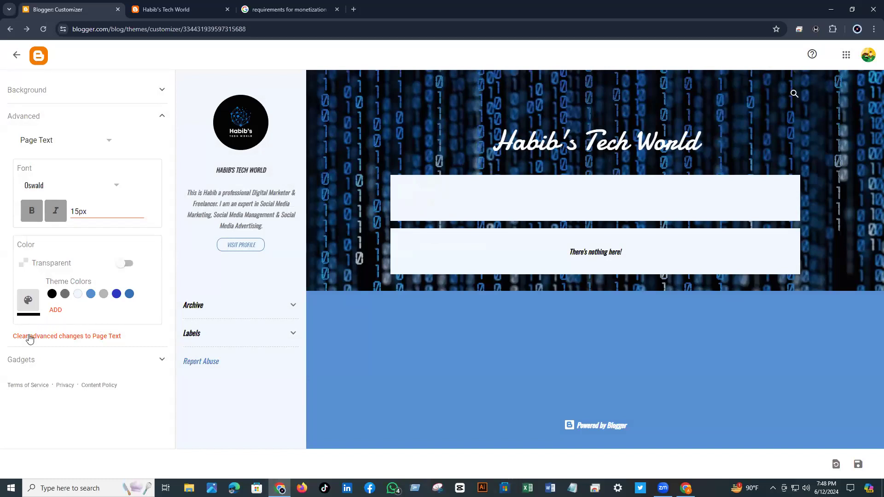
# Clear advanced changes to Page Text and set its colour to black again
pyautogui.click(56, 341)
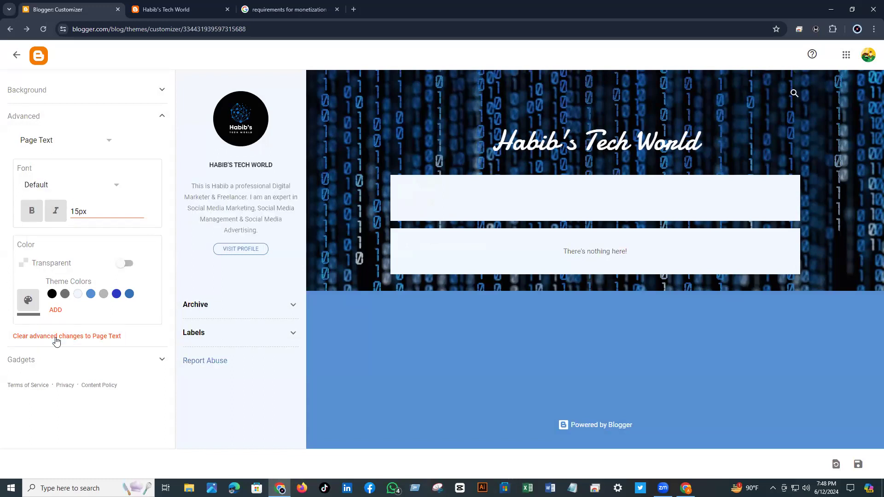
pyautogui.click(55, 310)
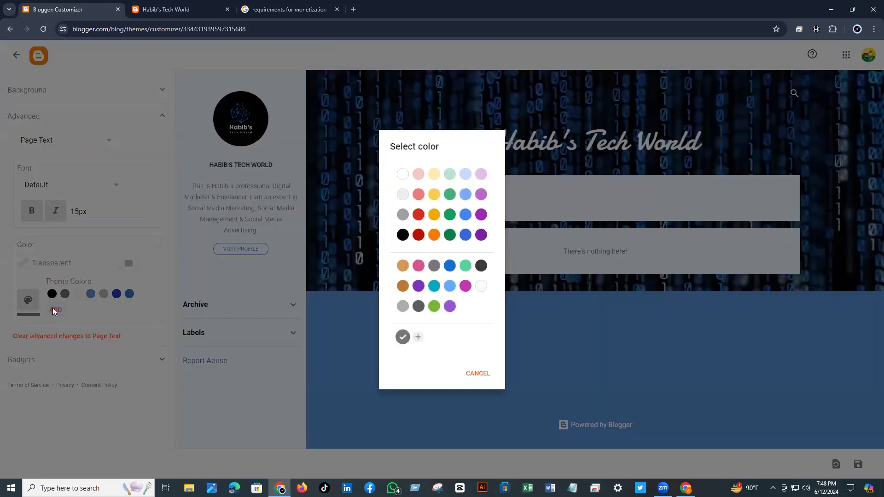
pyautogui.click(403, 235)
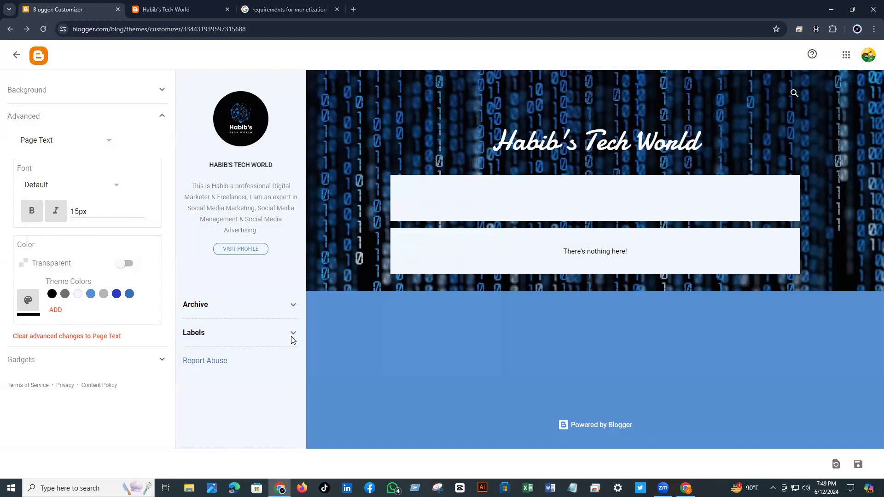
# Exit the theme customizer discarding unsaved changes, then open the blog's Settings page
pyautogui.click(163, 360)
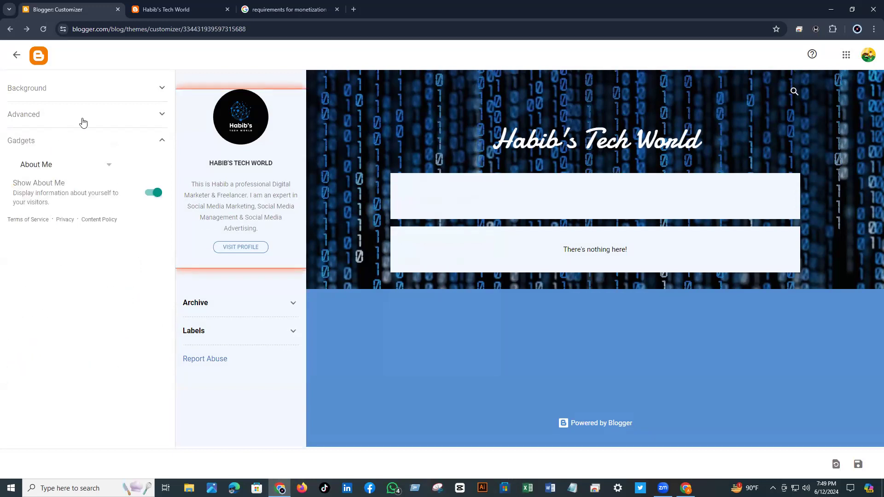
pyautogui.click(162, 89)
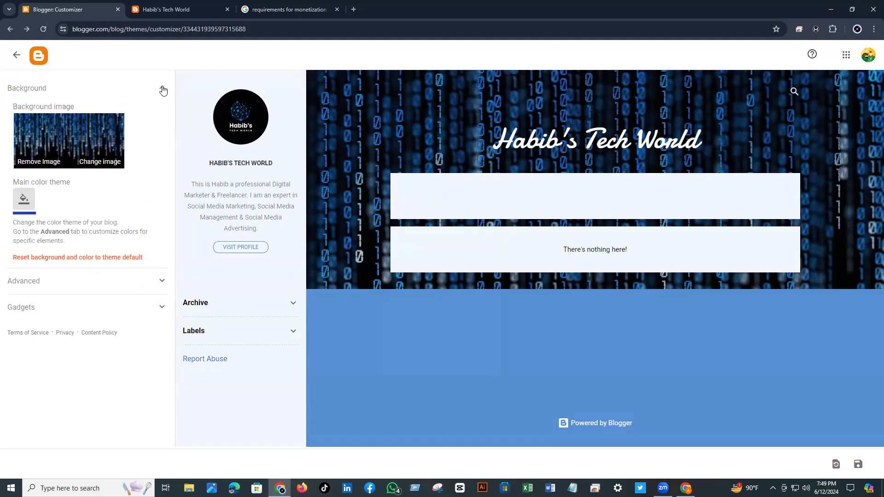
pyautogui.click(16, 56)
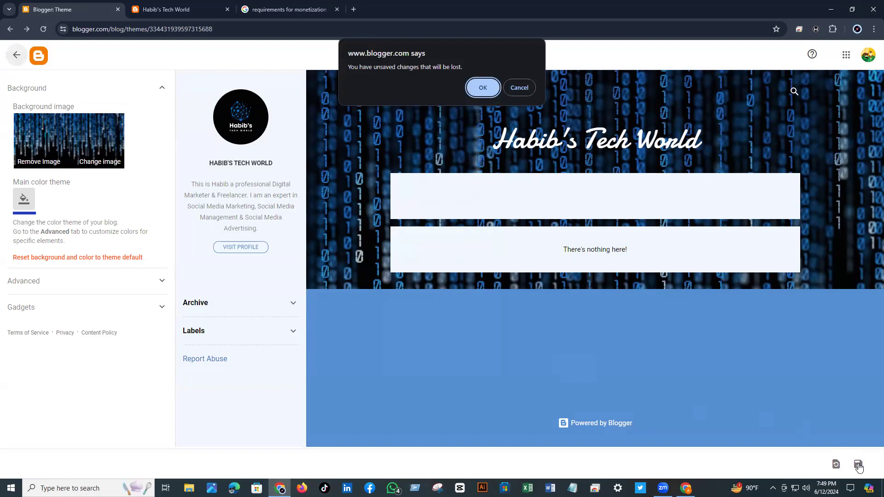
pyautogui.click(487, 89)
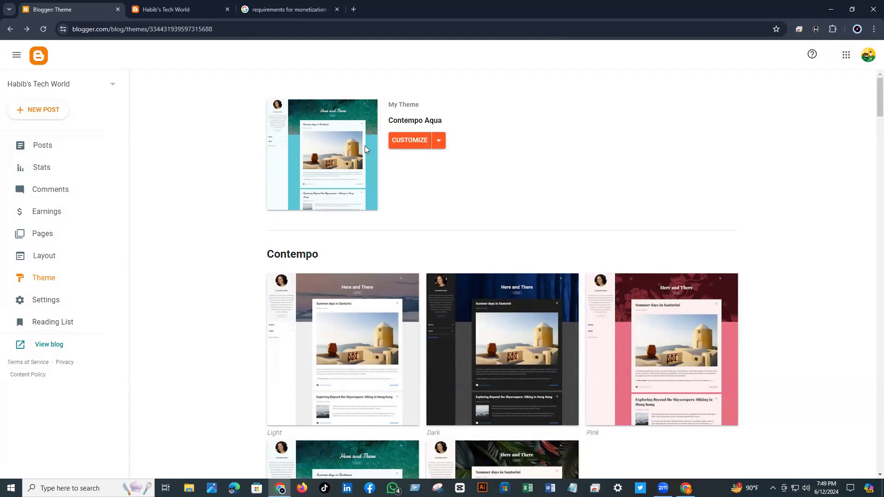
pyautogui.click(51, 300)
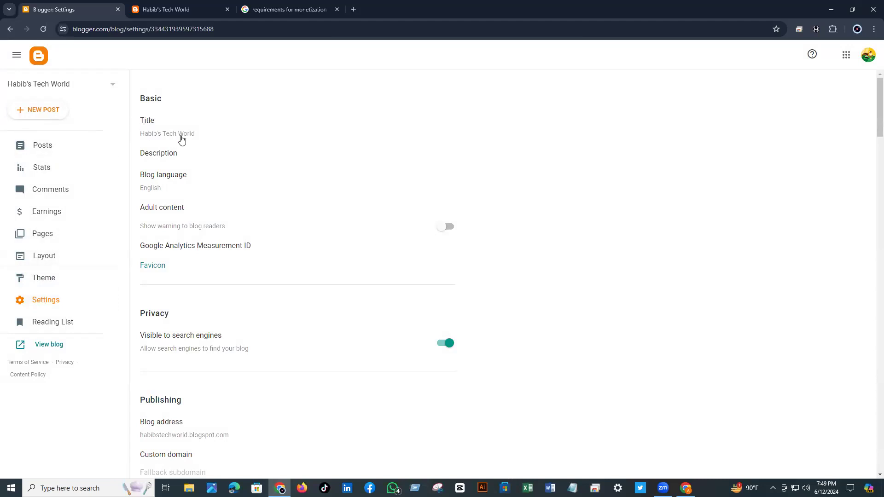
# View the blog Title without changing it, then open the Description field for entry
pyautogui.click(203, 134)
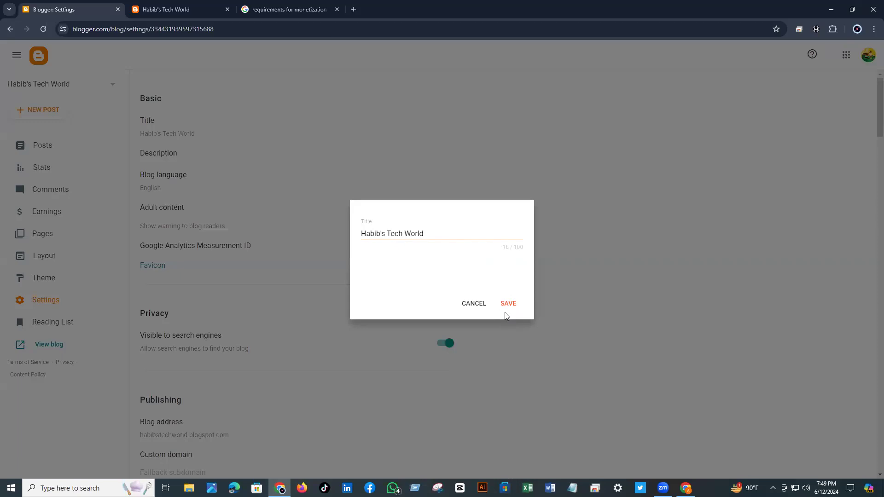
pyautogui.click(473, 302)
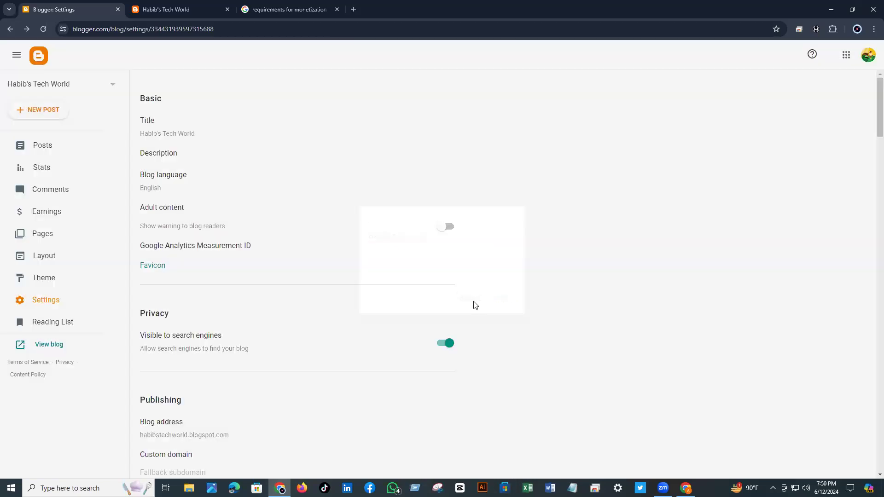
pyautogui.click(170, 155)
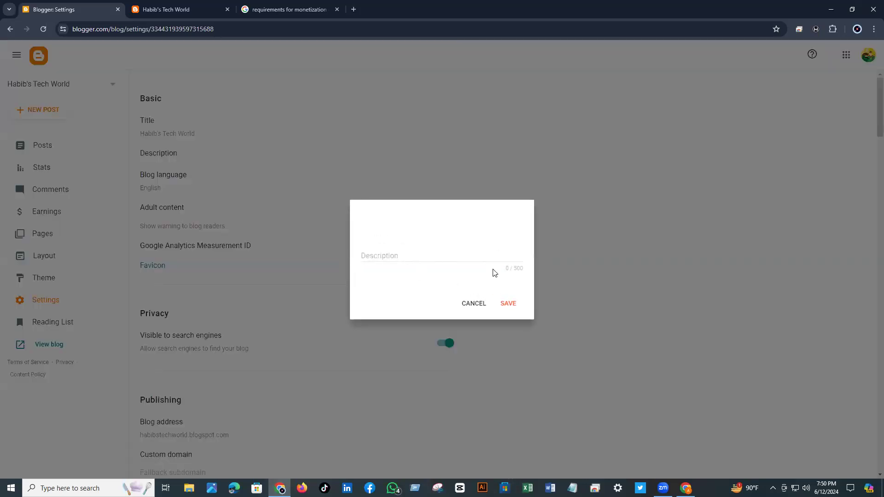
pyautogui.click(382, 251)
# Type and save 'Habib's Tech World is a blogsite for Digital Marketers and freelancers.' as description
pyautogui.write('World')
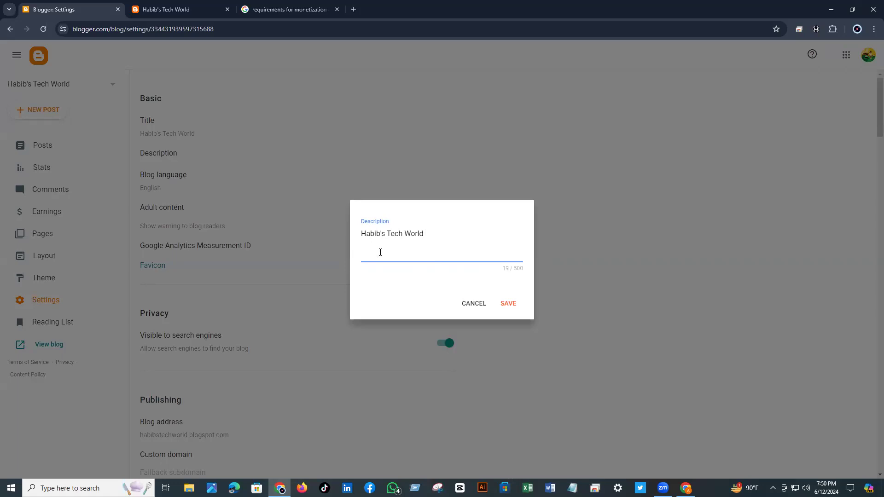
pyautogui.write('Is')
pyautogui.press('BackSpace')
pyautogui.write('s')
pyautogui.write(' a blogsite for Digital Marketers and freelanc')
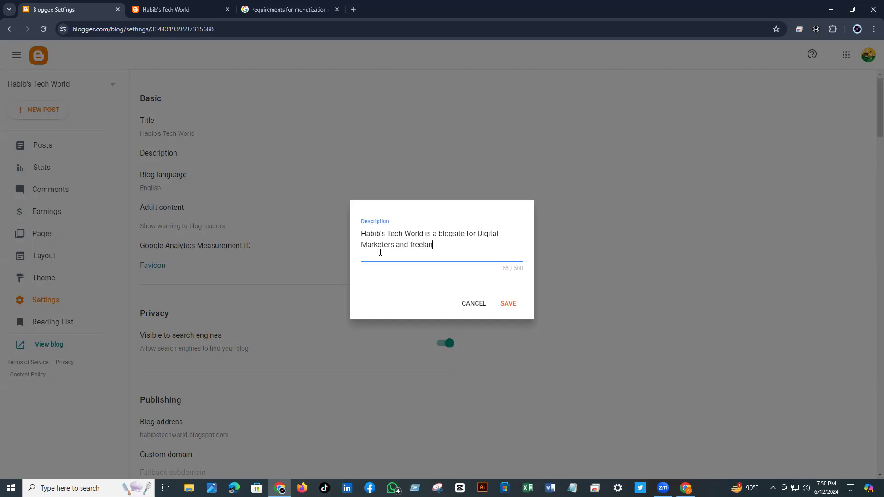
pyautogui.write('ers.')
pyautogui.click(516, 303)
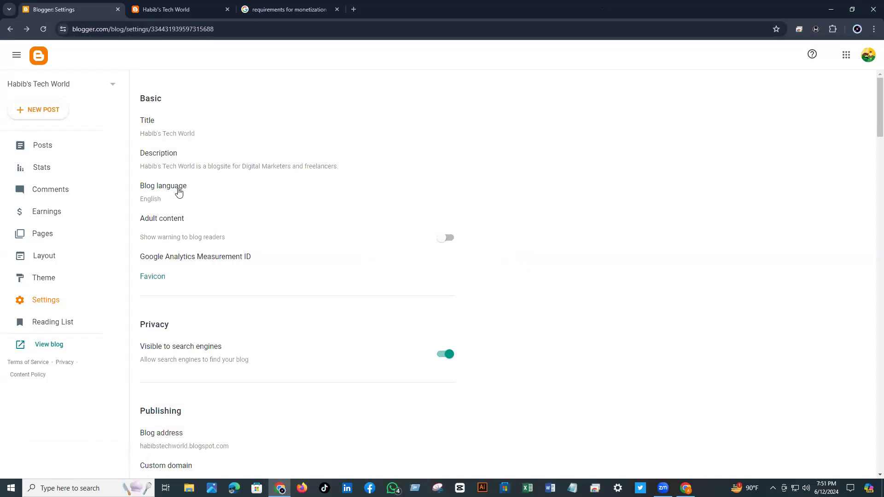
pyautogui.click(147, 199)
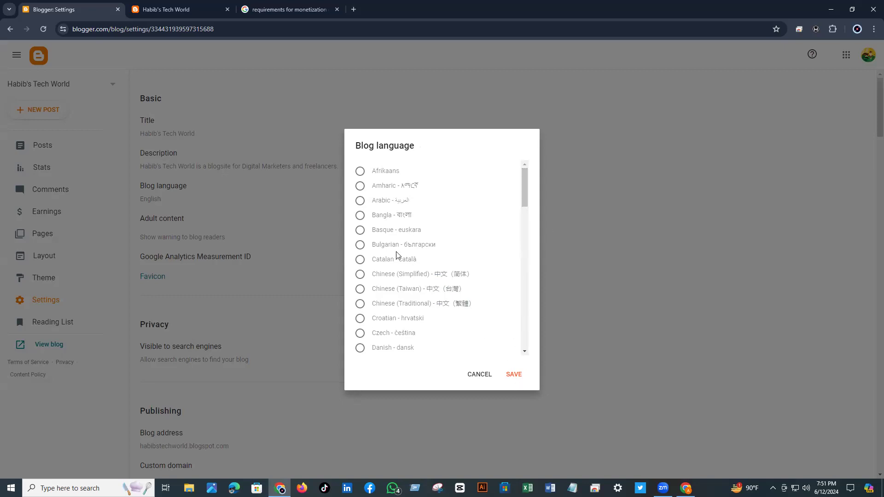
pyautogui.click(478, 375)
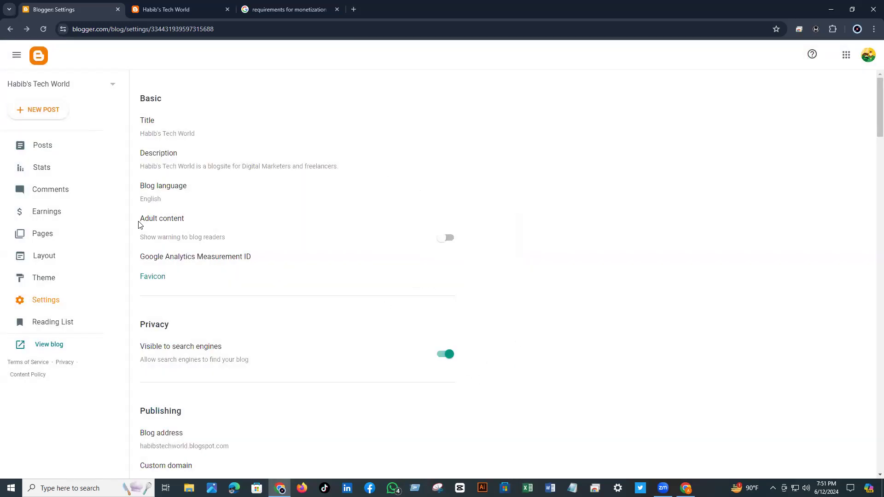
pyautogui.moveTo(142, 220); pyautogui.dragTo(221, 219)
pyautogui.moveTo(141, 238); pyautogui.dragTo(252, 244)
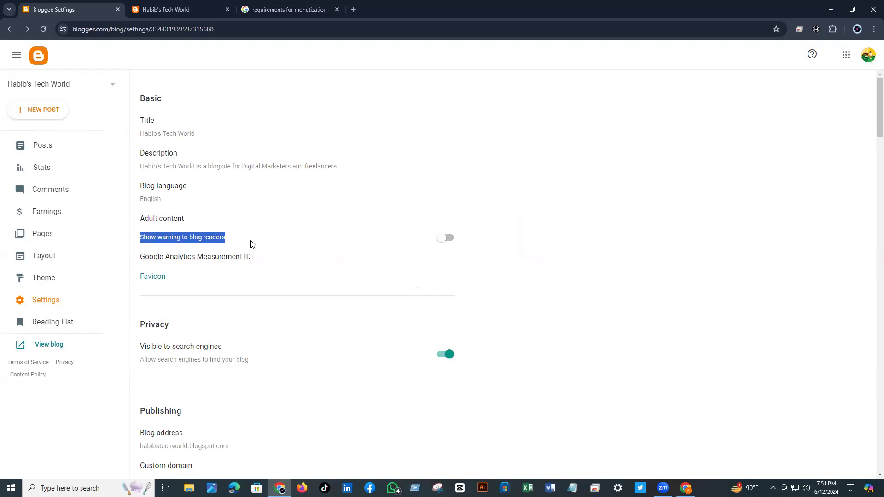
pyautogui.scroll(-1, 872, 122)
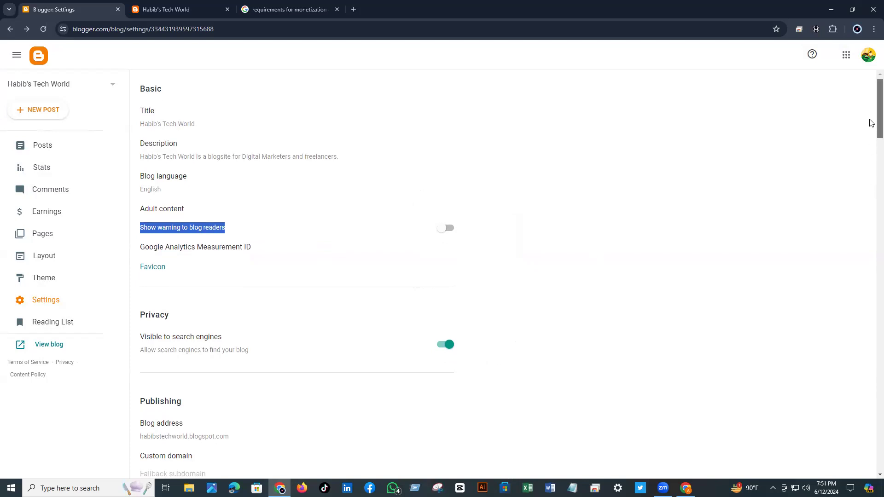
pyautogui.scroll(-2, 871, 122)
pyautogui.scroll(-1, 872, 134)
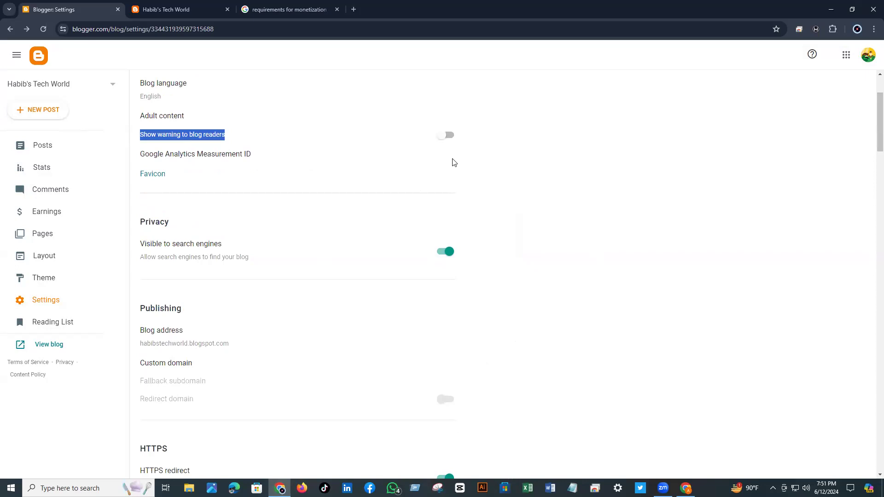
pyautogui.click(449, 135)
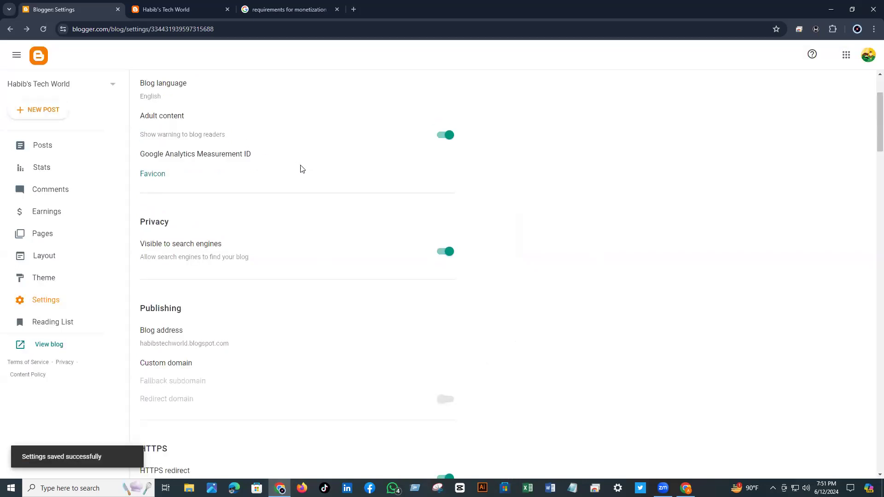
pyautogui.click(294, 164)
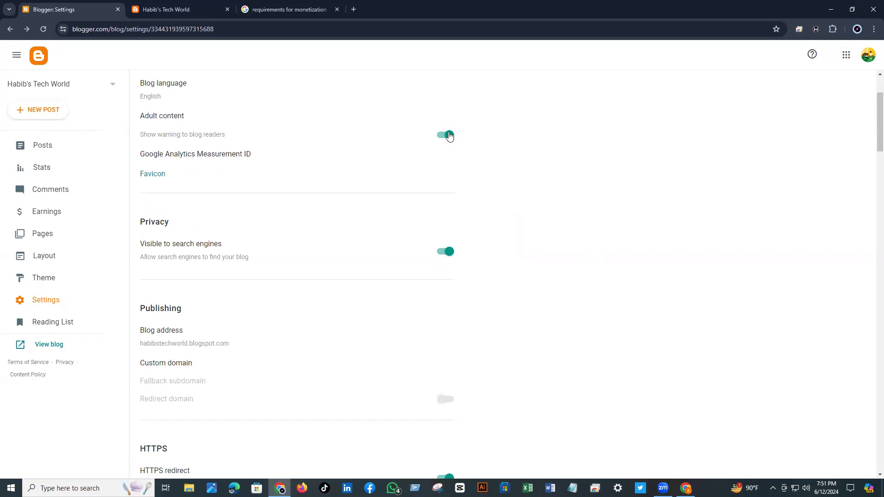
pyautogui.moveTo(191, 133); pyautogui.dragTo(227, 135)
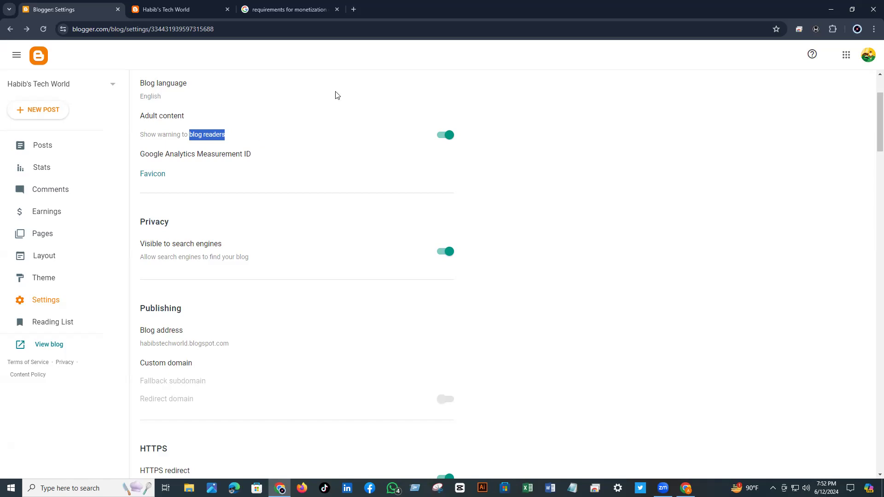
pyautogui.click(446, 137)
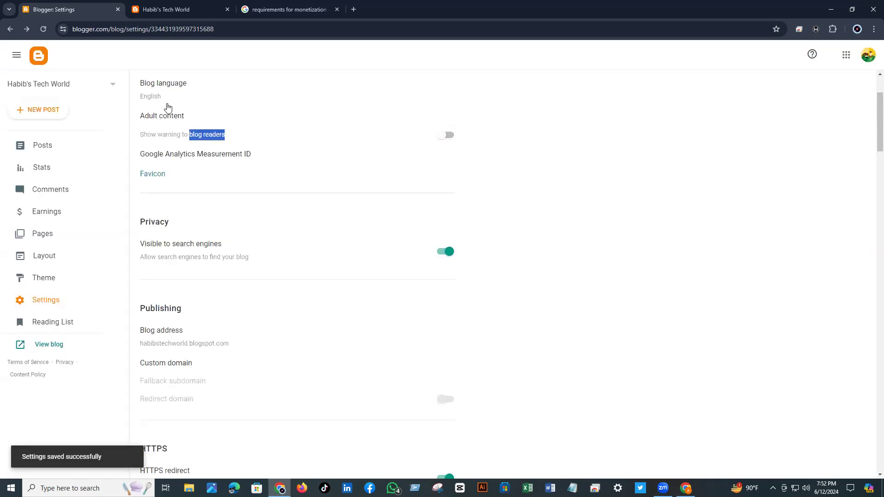
pyautogui.click(341, 157)
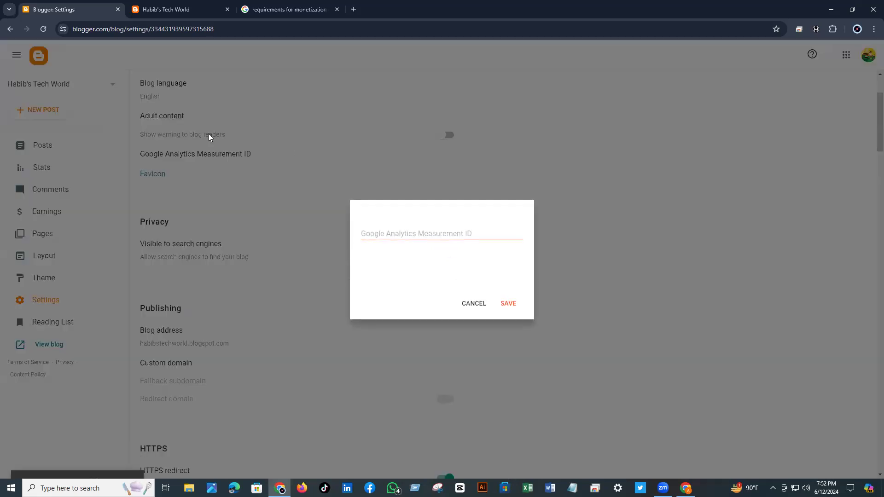
pyautogui.click(473, 305)
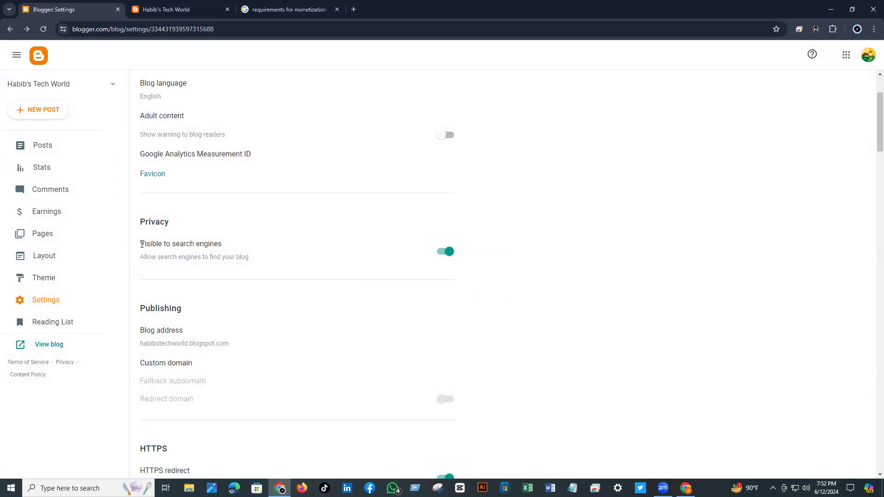
pyautogui.moveTo(140, 244); pyautogui.dragTo(254, 262)
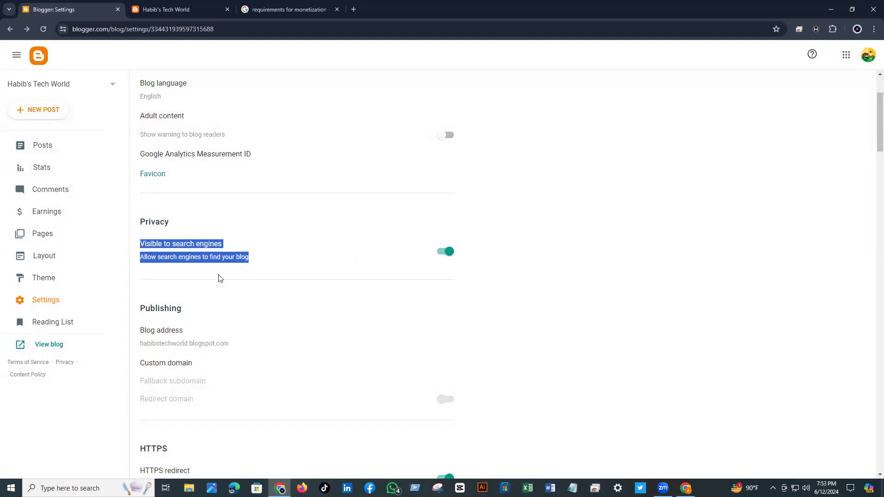
pyautogui.click(321, 316)
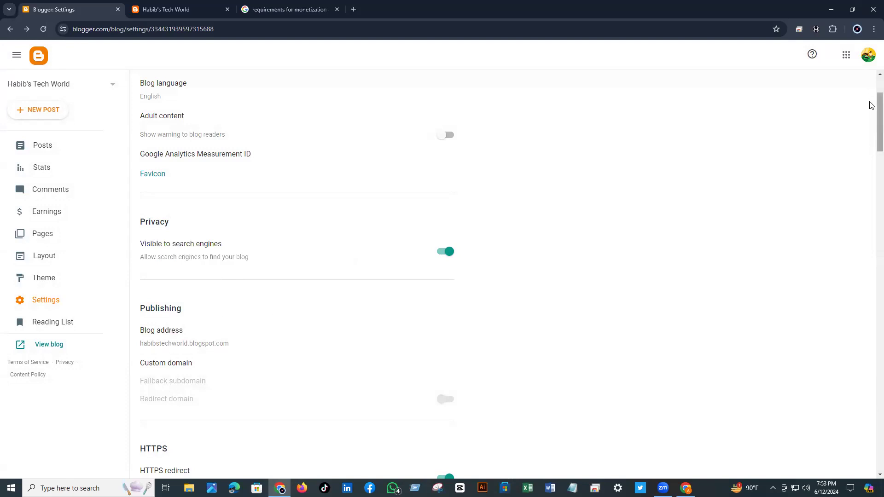
# Review blog admins and author invites without changes, then save Reader access as Public
pyautogui.scroll(-9, 871, 139)
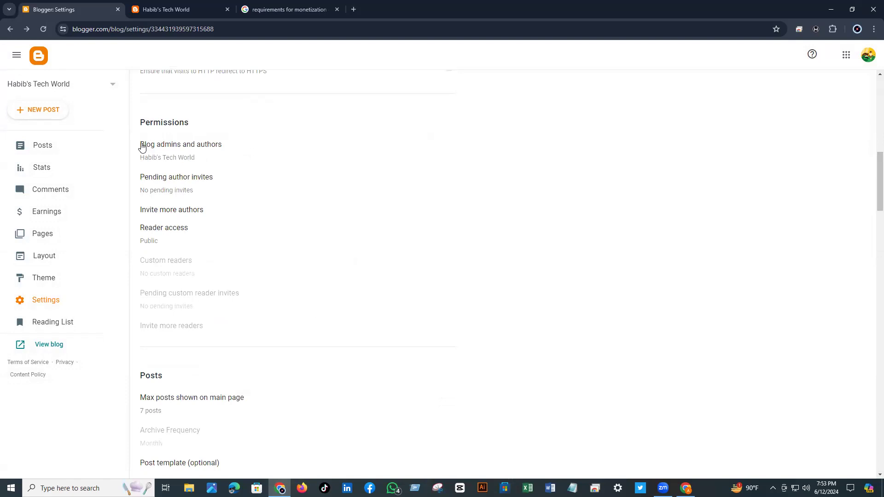
pyautogui.click(210, 145)
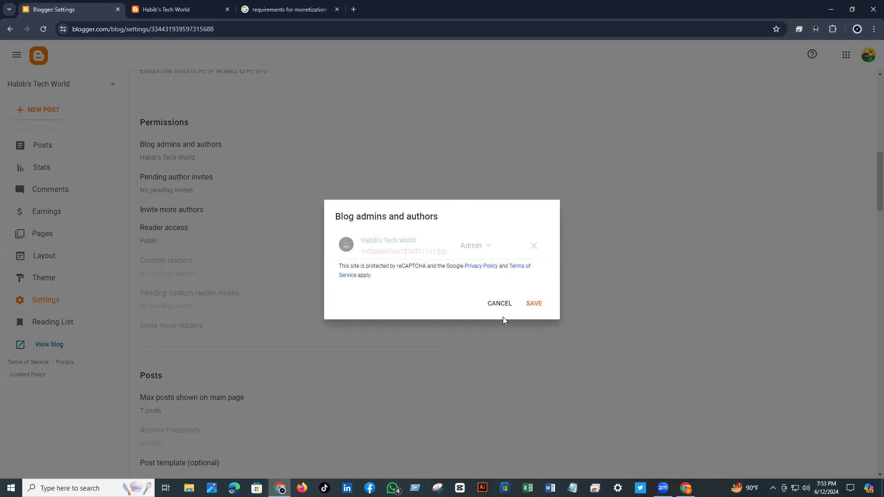
pyautogui.click(495, 302)
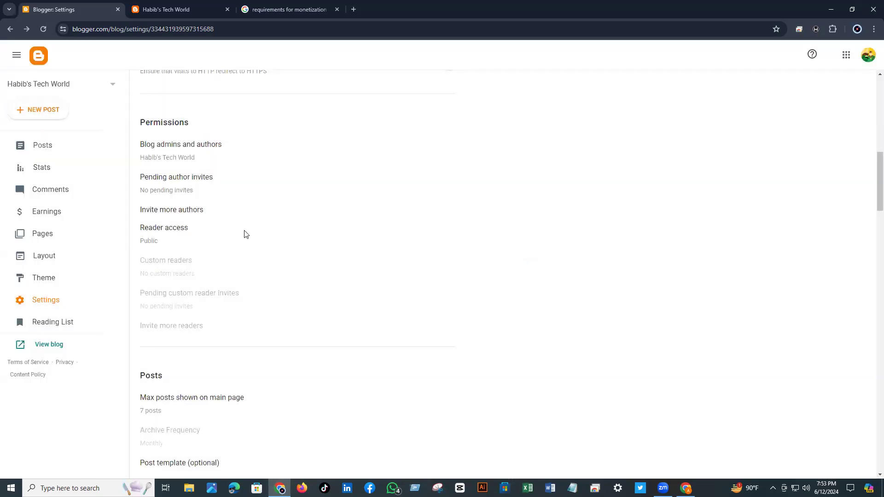
pyautogui.click(167, 211)
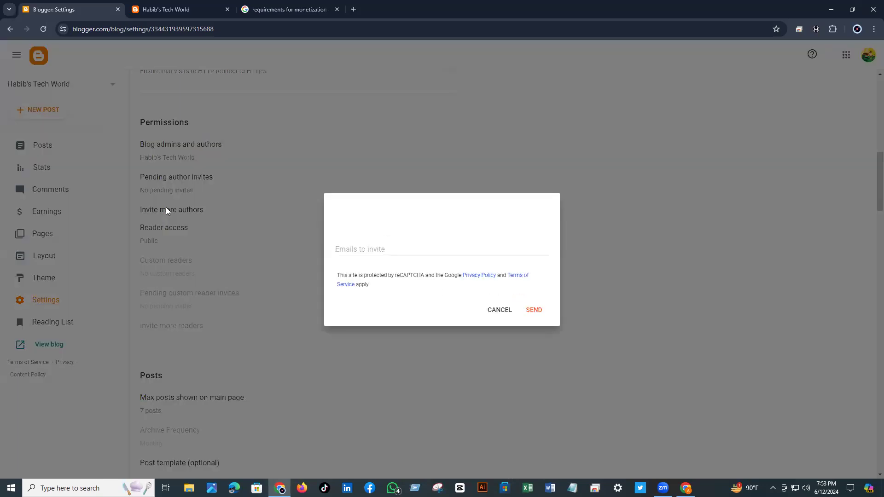
pyautogui.click(380, 244)
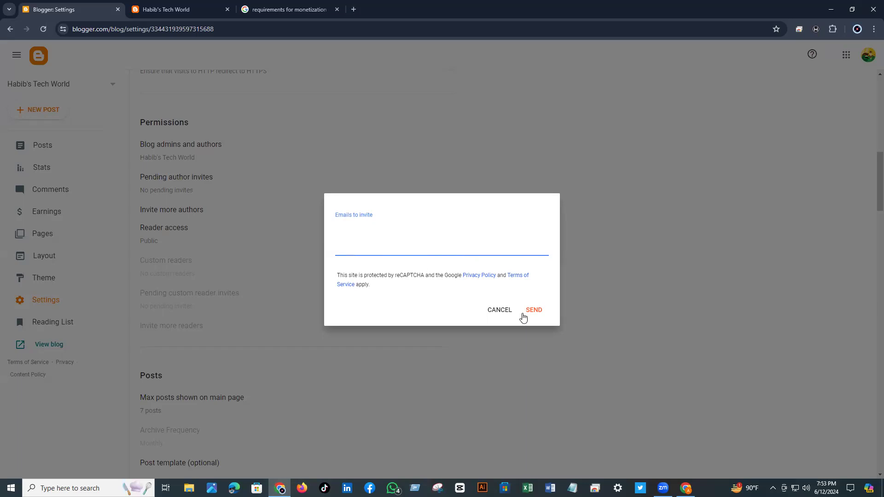
pyautogui.click(496, 310)
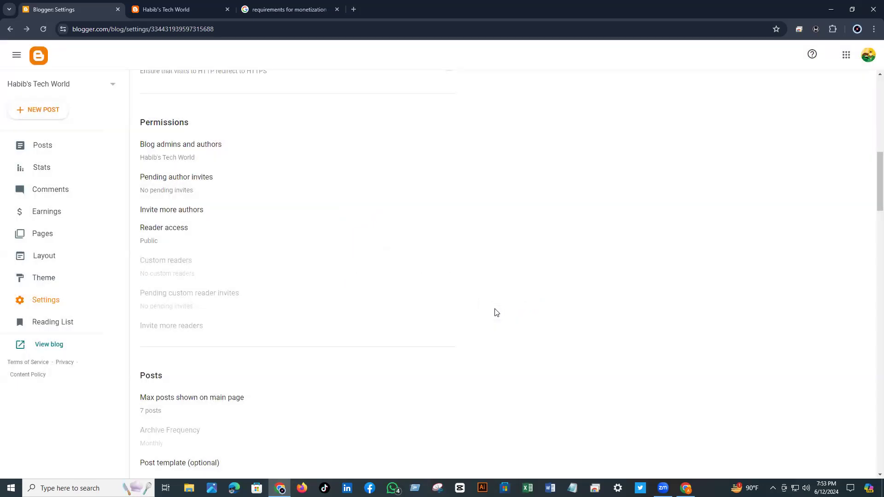
pyautogui.click(154, 241)
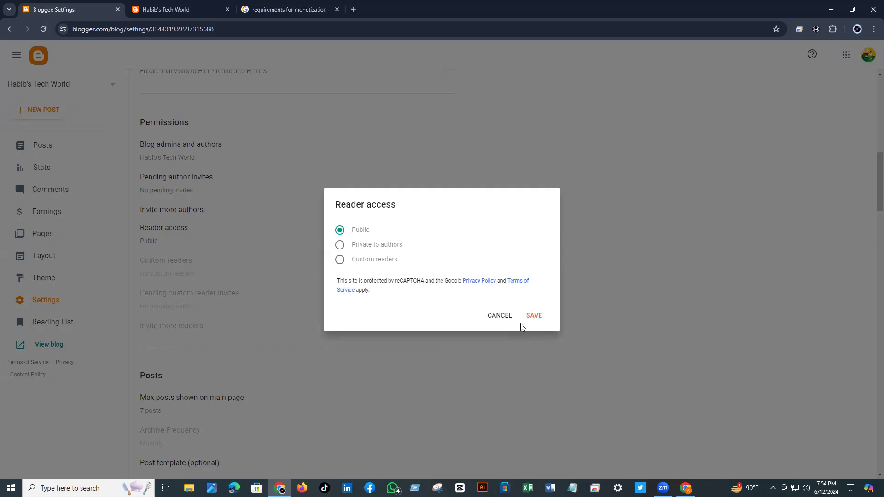
pyautogui.click(534, 316)
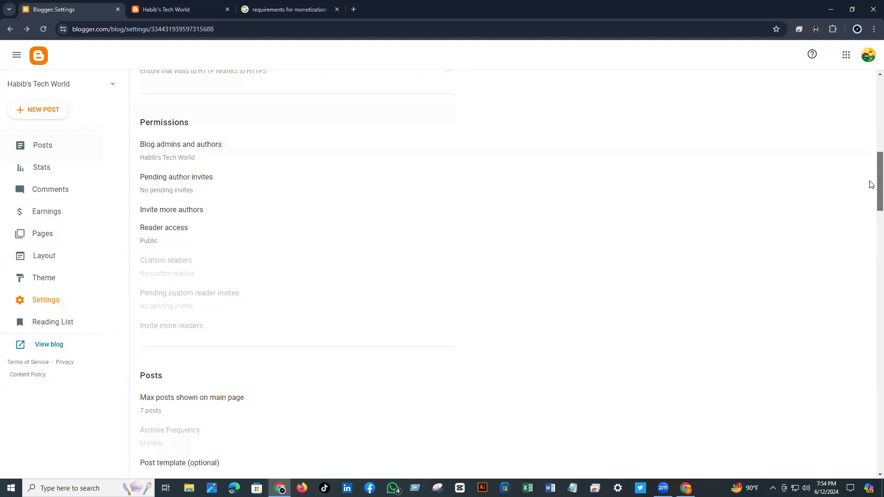
# Change Max posts shown on main page from 7 to 5 and save
pyautogui.scroll(-5, 871, 202)
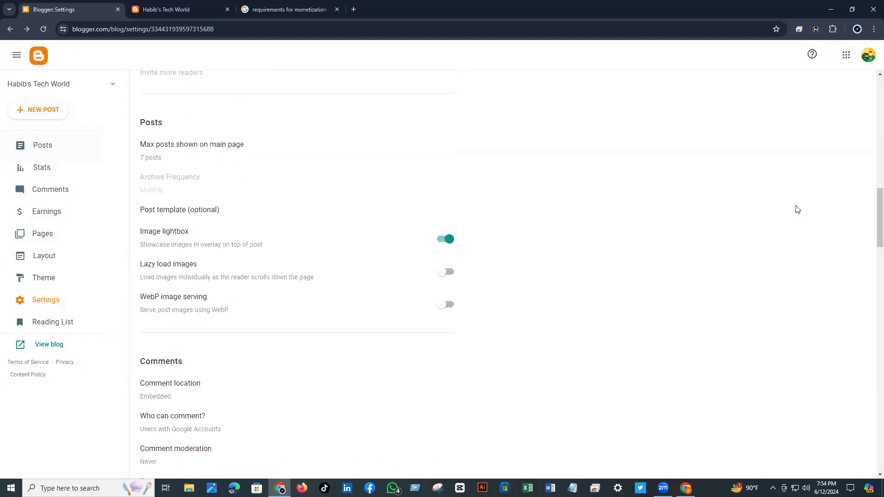
pyautogui.click(146, 161)
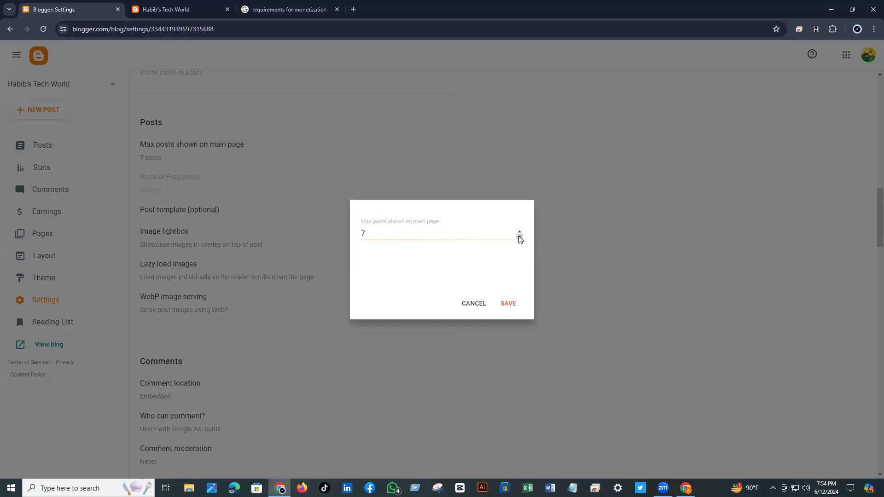
pyautogui.moveTo(519, 238); pyautogui.dragTo(520, 237)
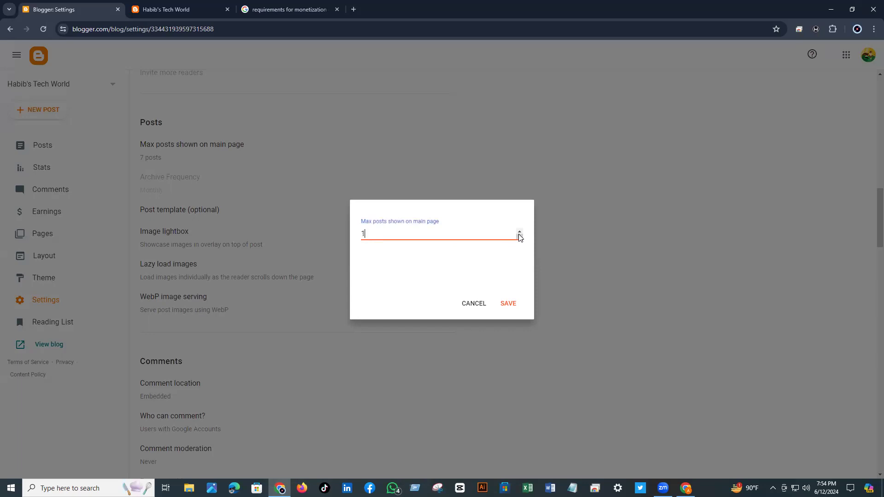
pyautogui.click(520, 232)
pyautogui.click(519, 231)
pyautogui.click(520, 232)
pyautogui.click(510, 304)
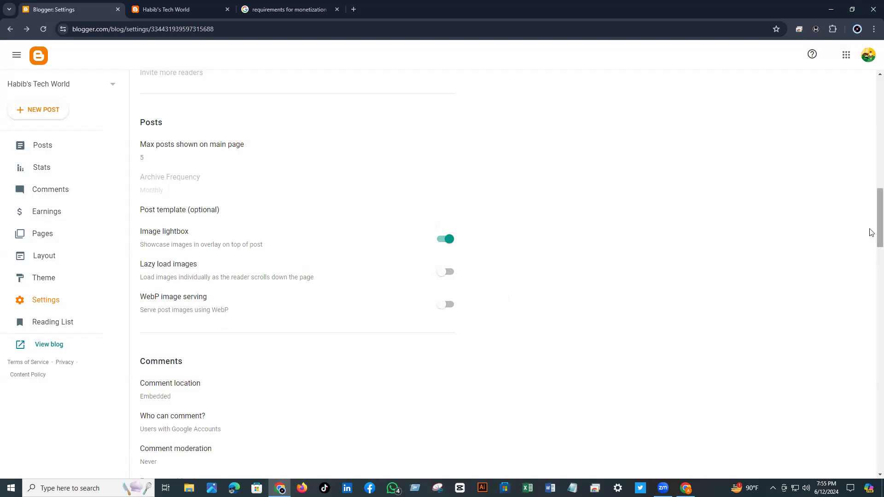
pyautogui.scroll(-7, 870, 255)
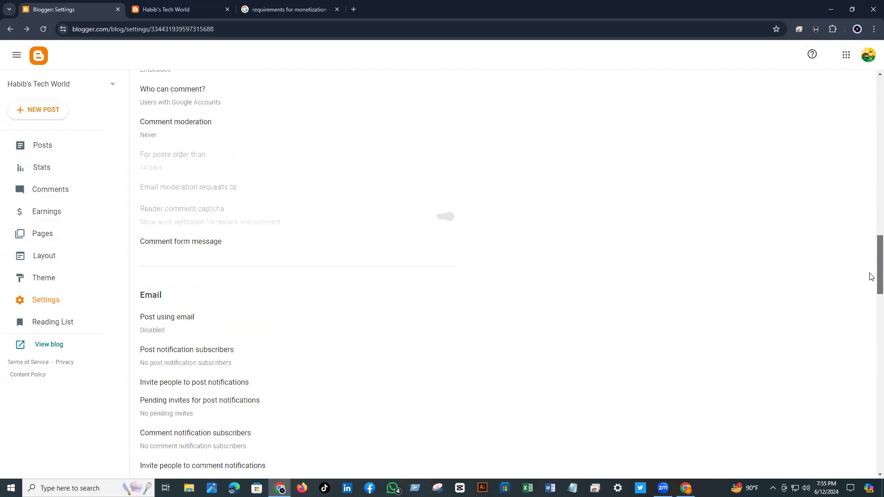
pyautogui.scroll(1, 872, 276)
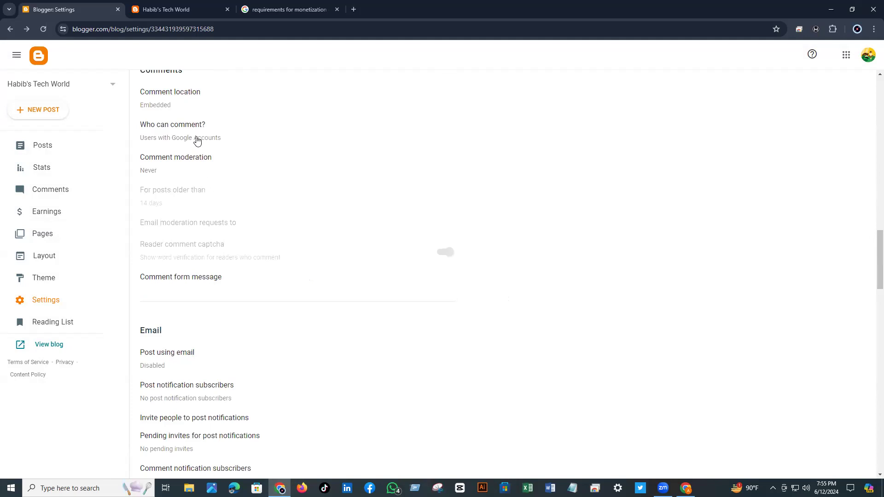
pyautogui.click(167, 139)
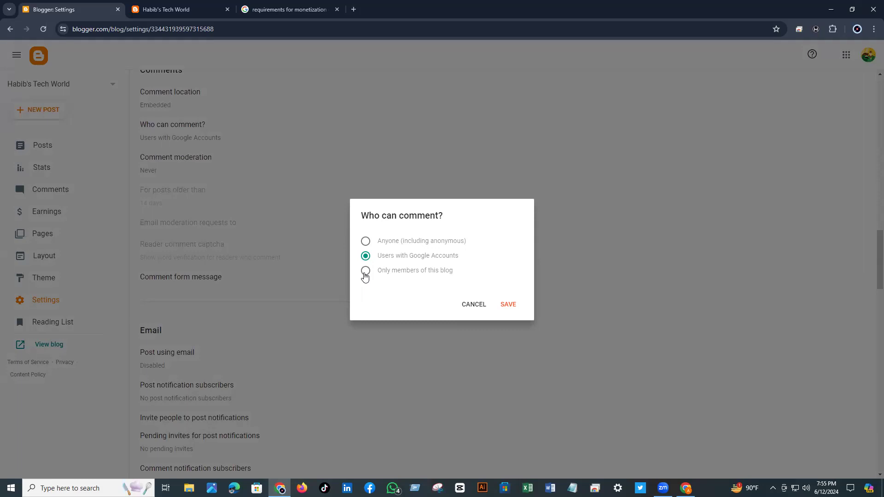
pyautogui.click(510, 306)
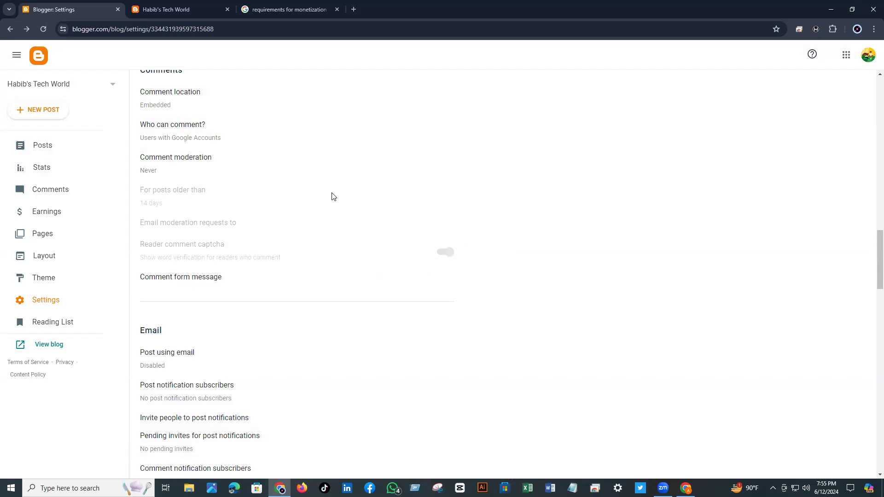
pyautogui.click(201, 159)
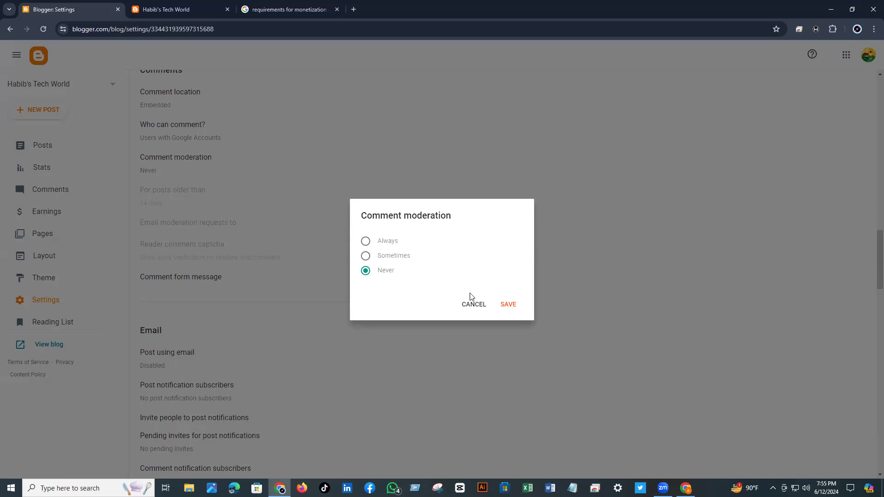
pyautogui.click(475, 306)
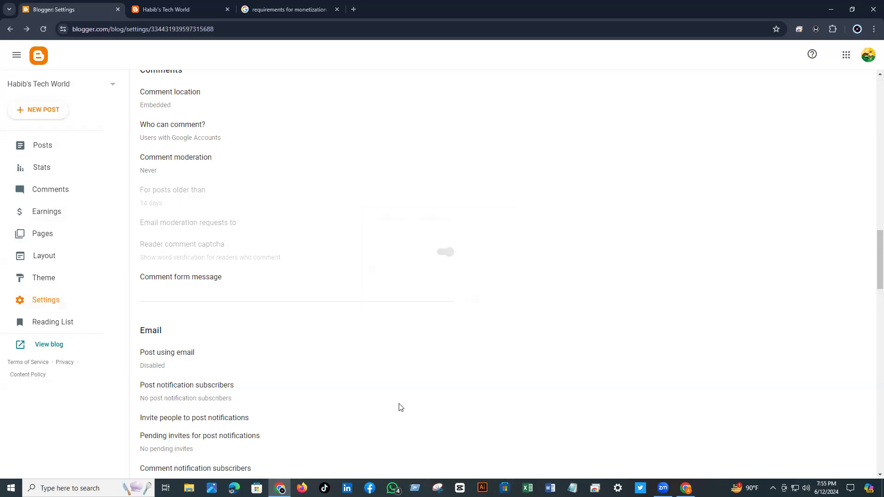
# Set the blog time zone to (GMT+06:00) Bangladesh Standard Time – Dhaka and save
pyautogui.moveTo(871, 249); pyautogui.dragTo(871, 311)
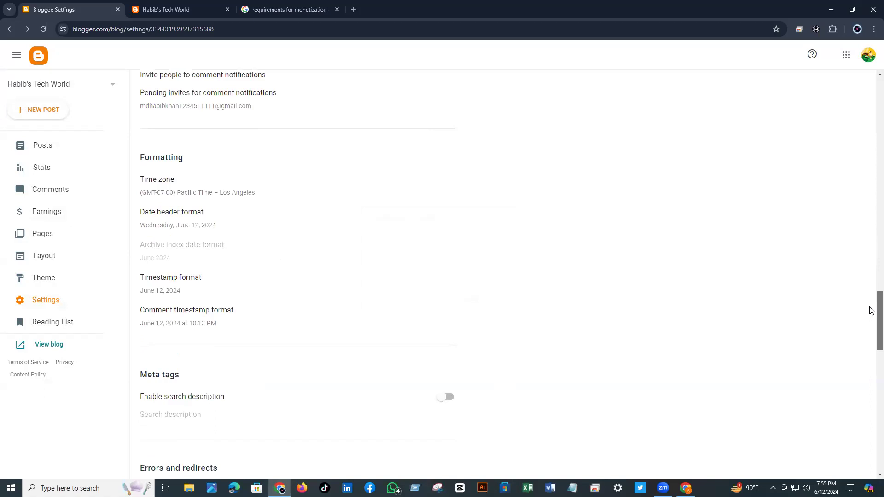
pyautogui.moveTo(871, 311); pyautogui.dragTo(871, 314)
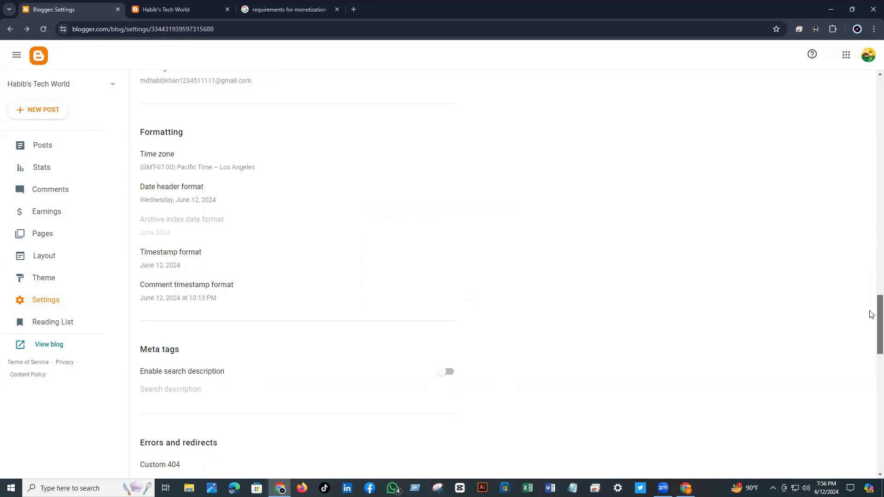
pyautogui.click(232, 169)
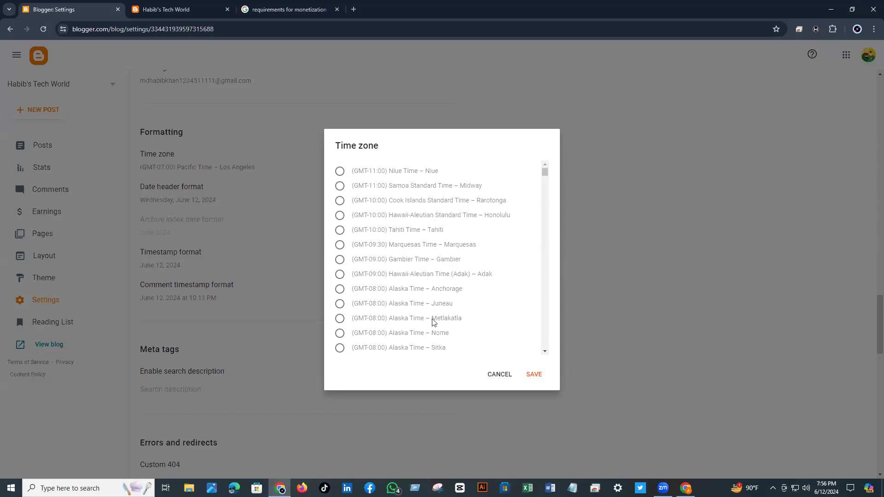
pyautogui.moveTo(544, 176); pyautogui.dragTo(543, 189)
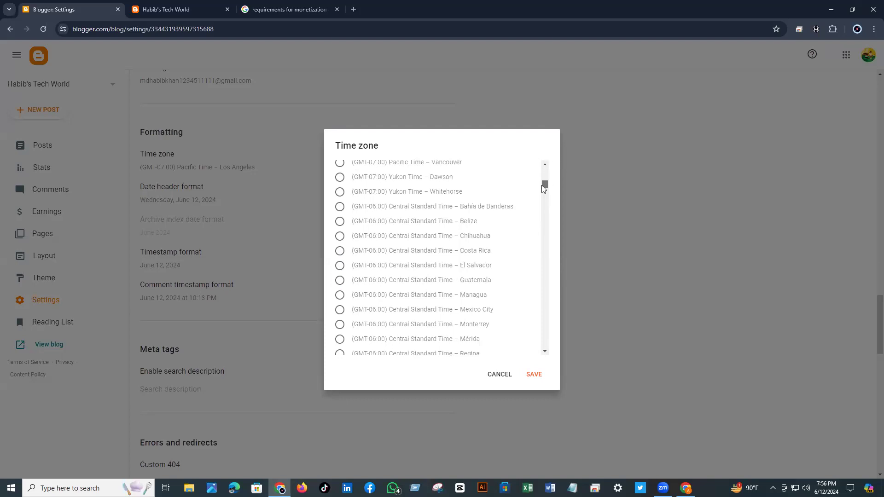
pyautogui.moveTo(543, 189); pyautogui.dragTo(583, 300)
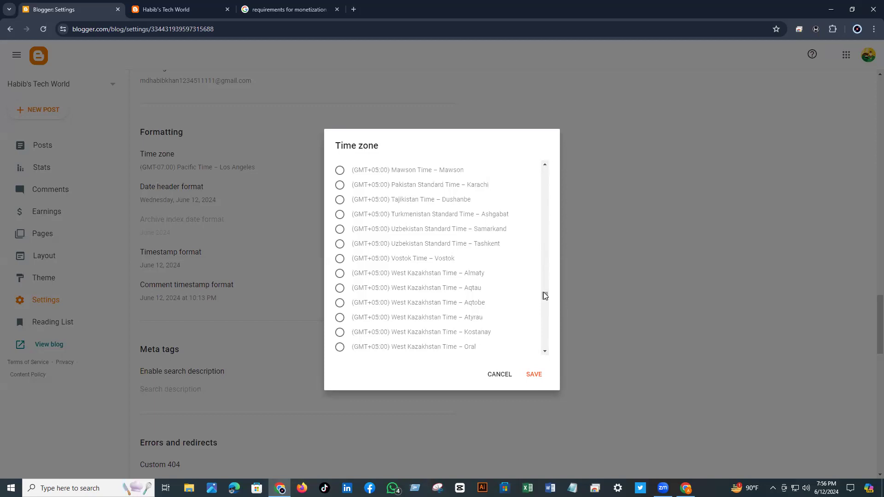
pyautogui.moveTo(543, 291); pyautogui.dragTo(543, 302)
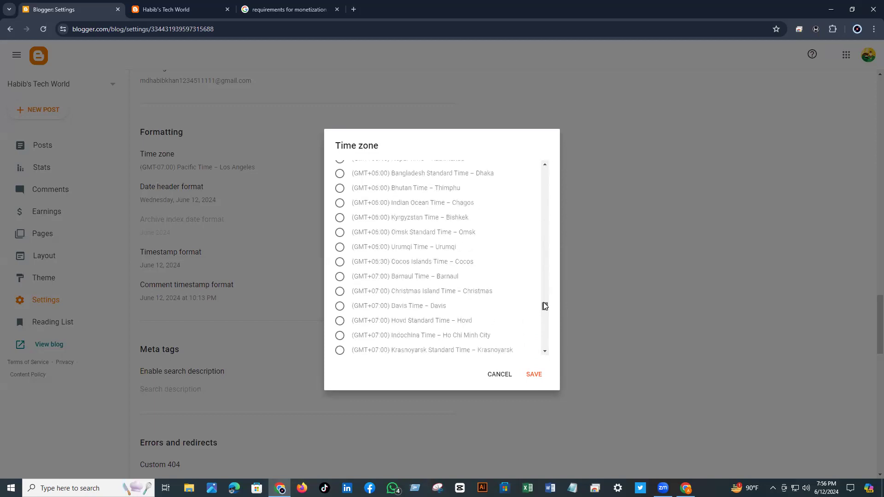
pyautogui.moveTo(543, 302)
pyautogui.mouseDown()
pyautogui.moveTo(530, 357)
pyautogui.moveTo(554, 331)
pyautogui.moveTo(558, 301)
pyautogui.mouseUp()
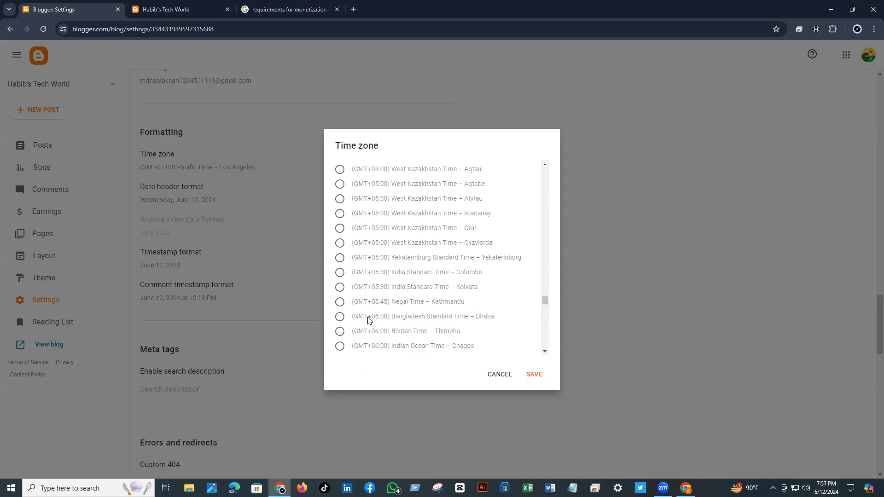
pyautogui.click(340, 317)
pyautogui.click(534, 375)
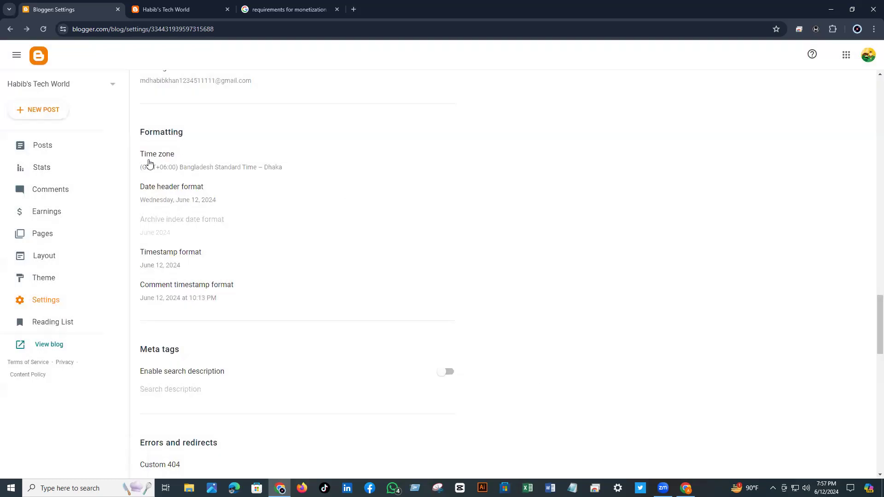
# Highlight the updated time zone to confirm it, then scroll down the settings
pyautogui.moveTo(142, 154); pyautogui.dragTo(312, 183)
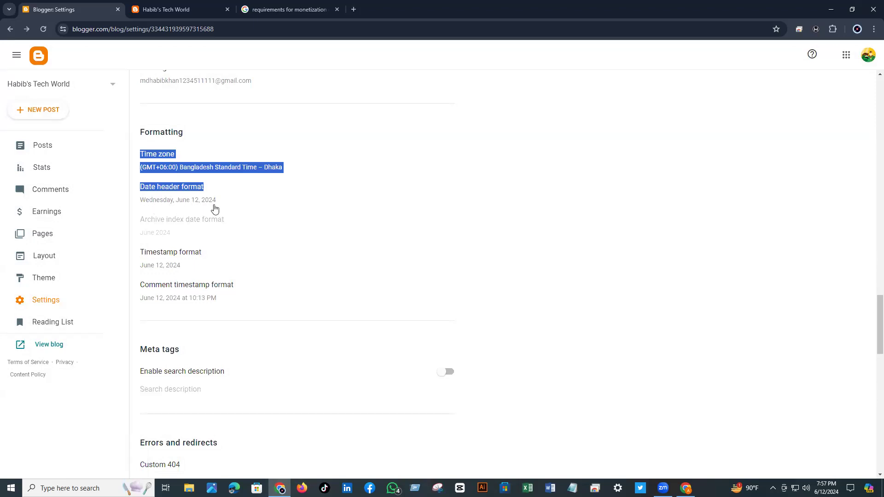
pyautogui.click(268, 211)
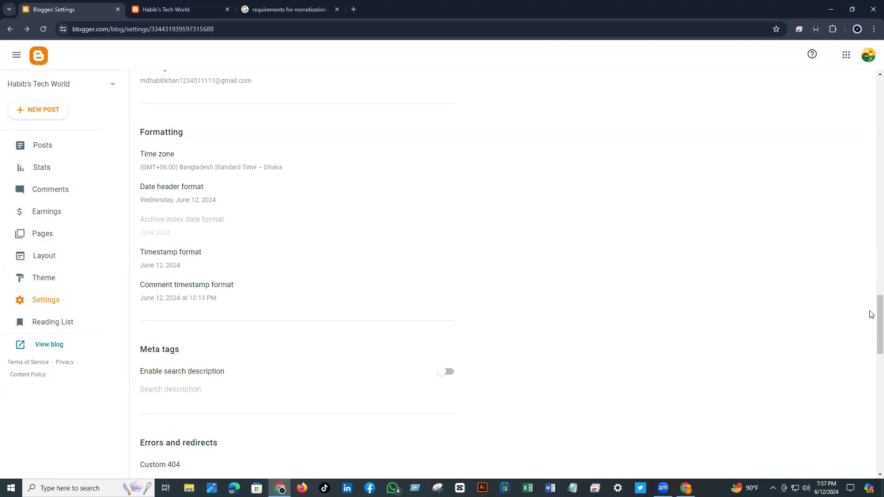
pyautogui.moveTo(875, 310); pyautogui.dragTo(852, 436)
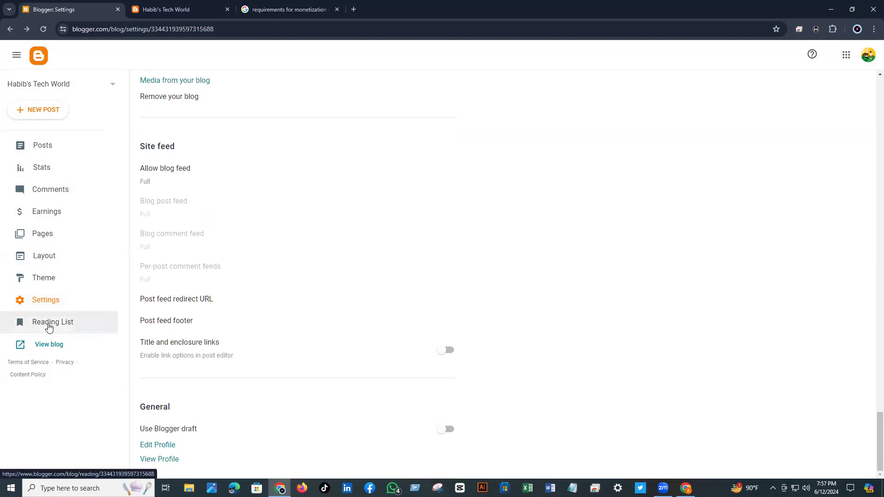
# Close the old blog and monetization search tabs, reopen the blog homepage, and return to Settings
pyautogui.click(41, 346)
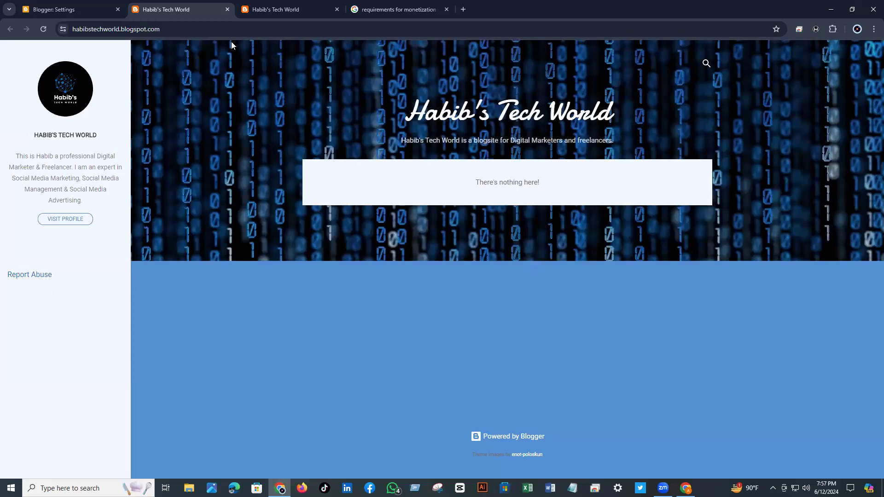
pyautogui.click(227, 9)
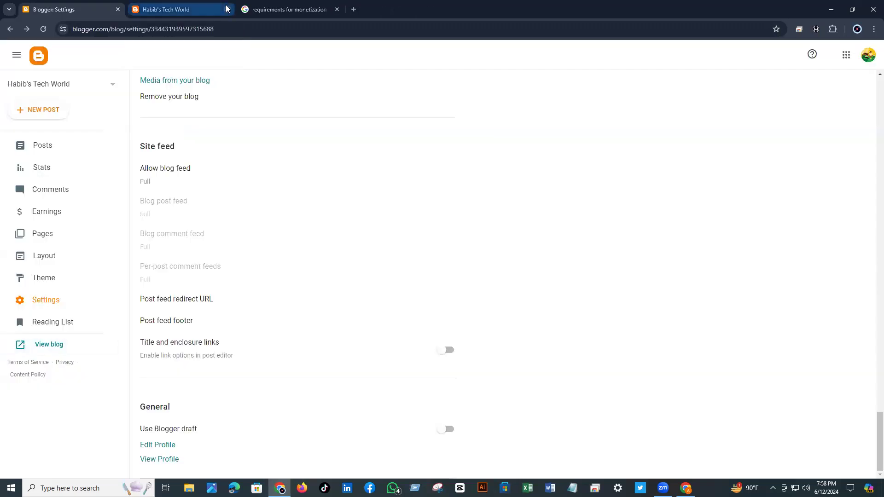
pyautogui.click(227, 9)
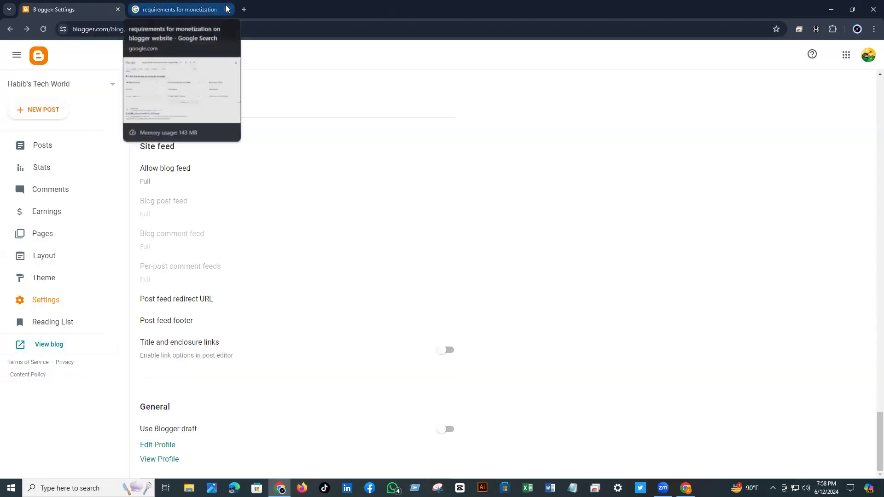
pyautogui.click(227, 9)
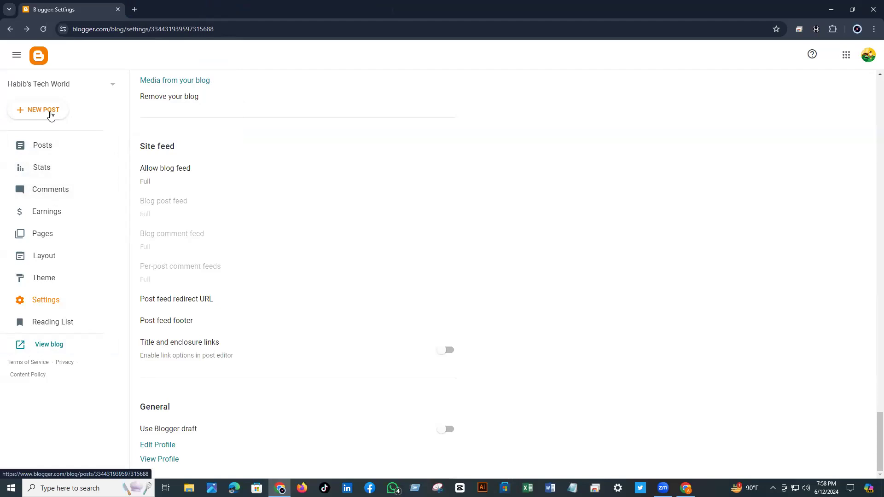
pyautogui.click(38, 349)
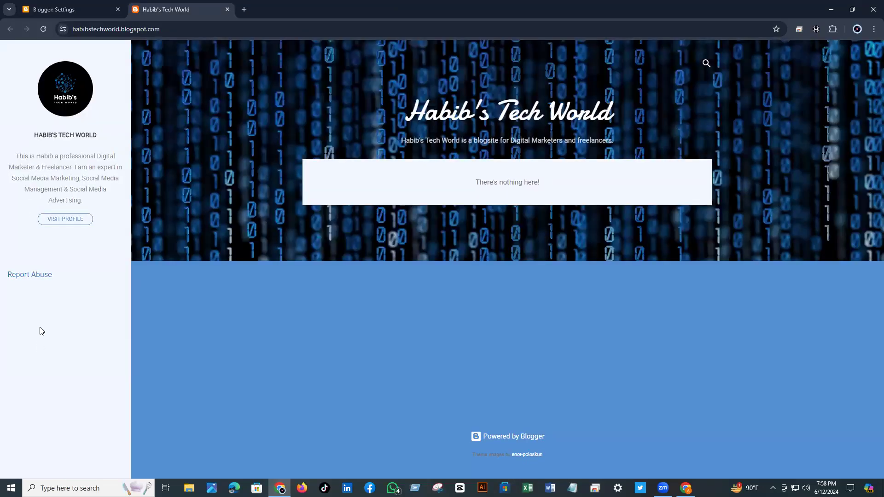
pyautogui.click(55, 10)
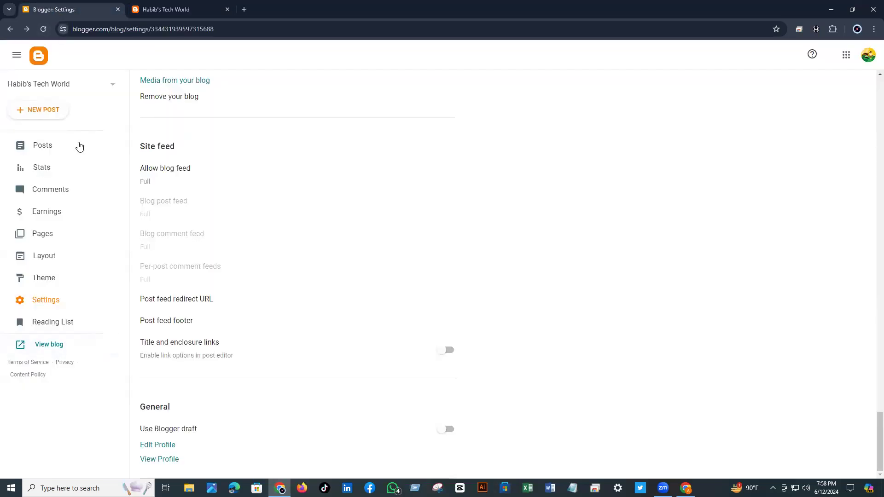
# Open a blank post in the editor, then a new Chrome tab beside it
pyautogui.click(36, 111)
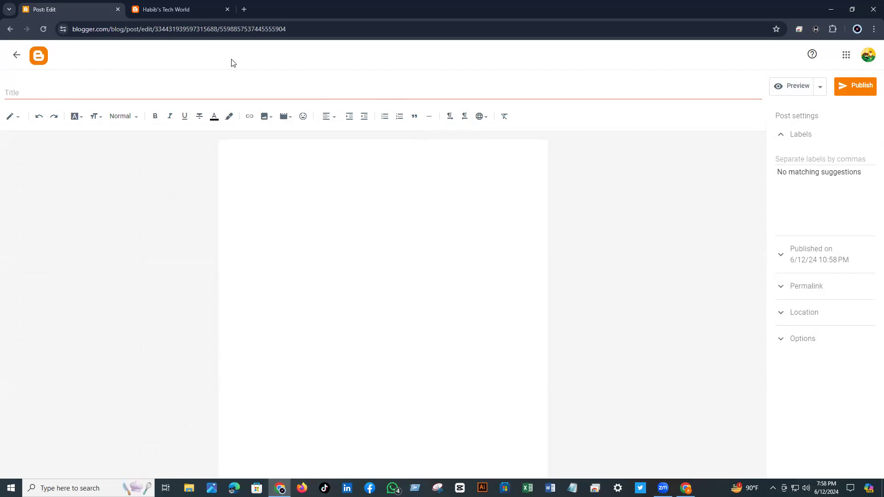
pyautogui.click(244, 10)
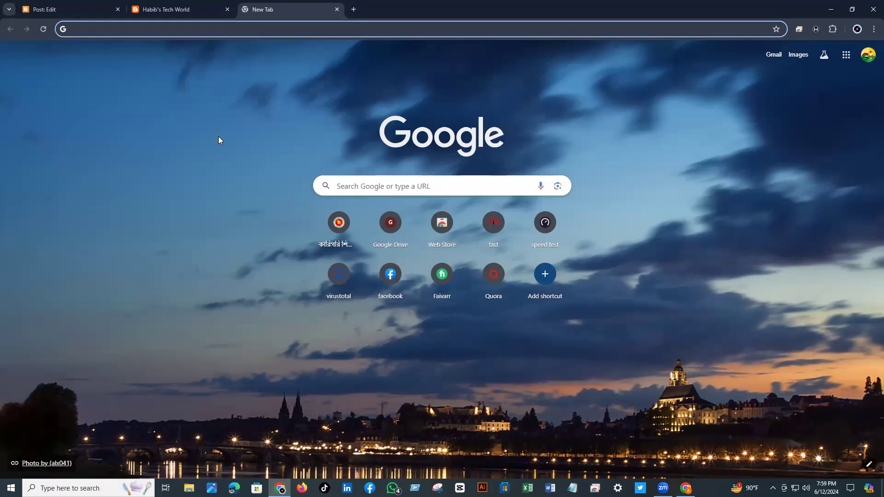
# Switch Chrome to the work profile and return to a blank new tab
pyautogui.click(856, 29)
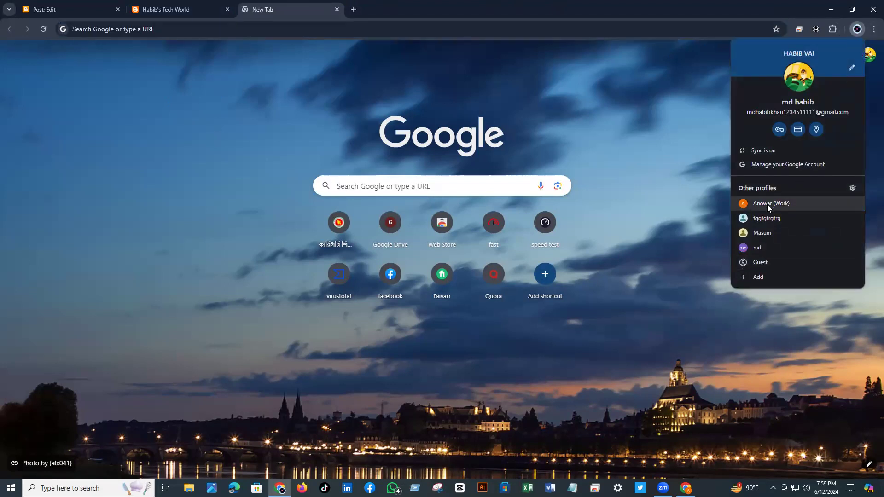
pyautogui.click(767, 205)
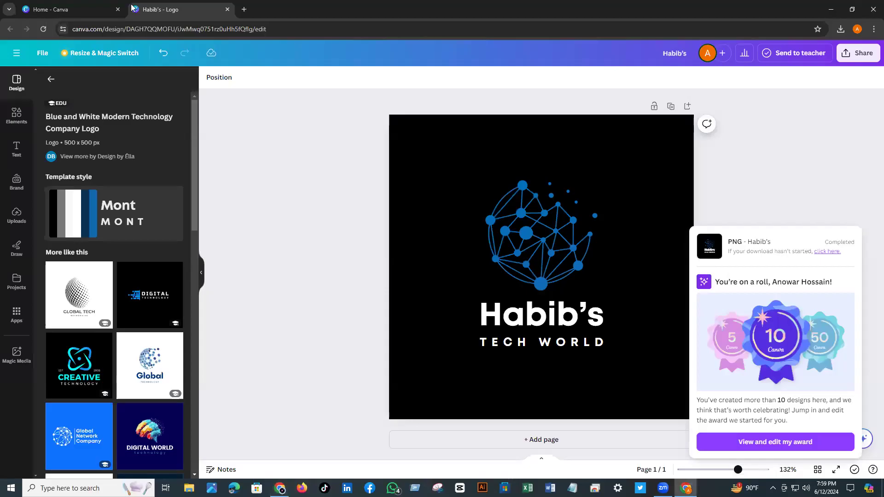
pyautogui.click(60, 10)
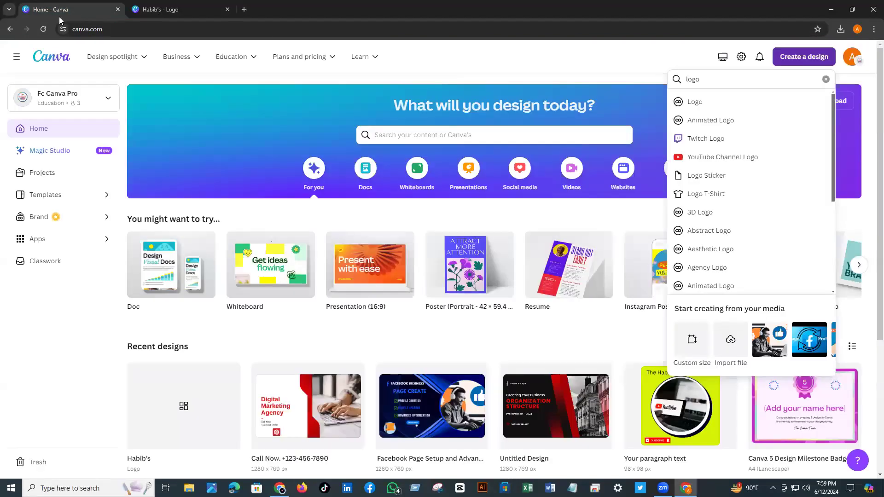
pyautogui.click(14, 29)
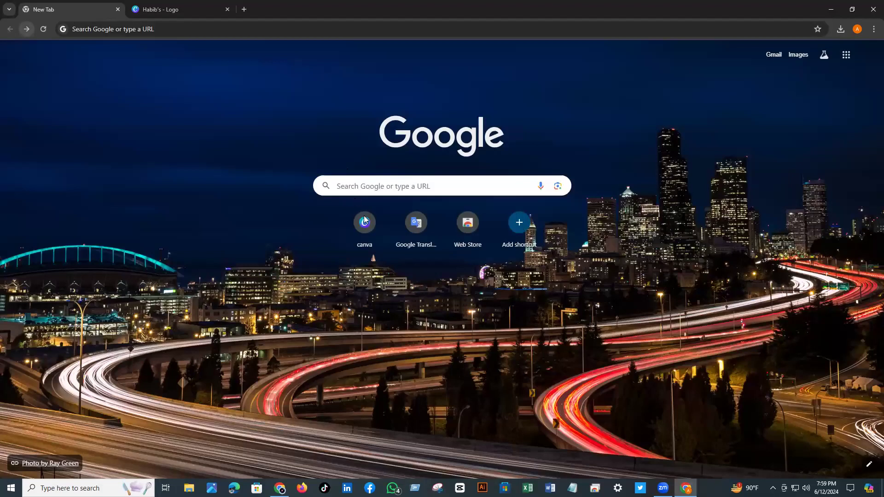
# Search Google for chatgpt and skim OpenAI's Introducing ChatGPT article
pyautogui.click(364, 186)
pyautogui.click(357, 250)
pyautogui.click(172, 140)
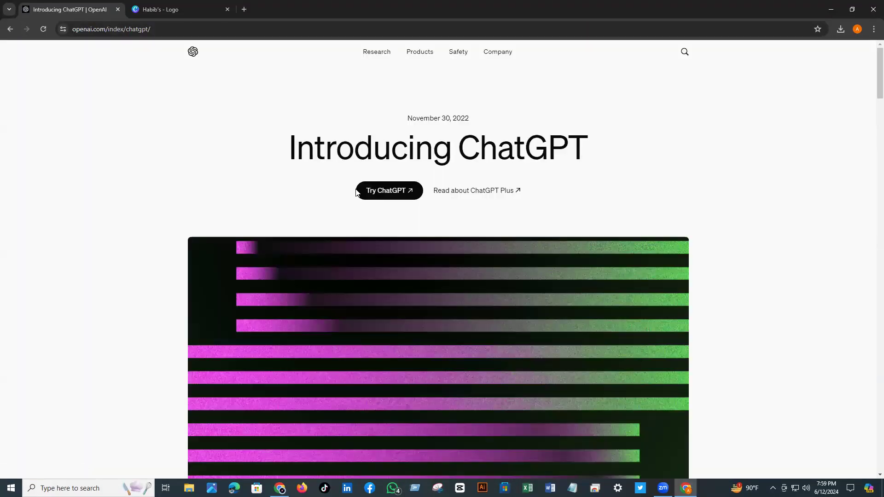
pyautogui.scroll(-4, 659, 151)
pyautogui.scroll(-2, 663, 152)
pyautogui.scroll(7, 665, 148)
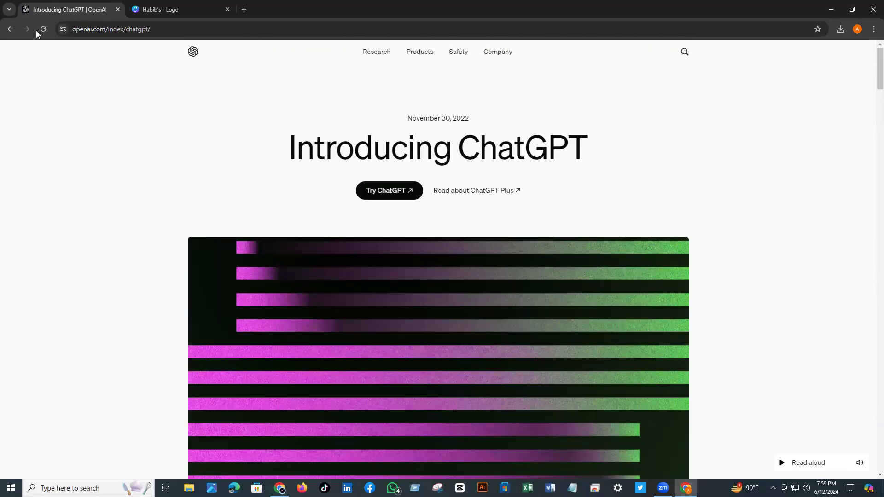
# Check OpenAI's ChatGPT product page, reread the article, then switch to the blog-tabs window
pyautogui.click(10, 29)
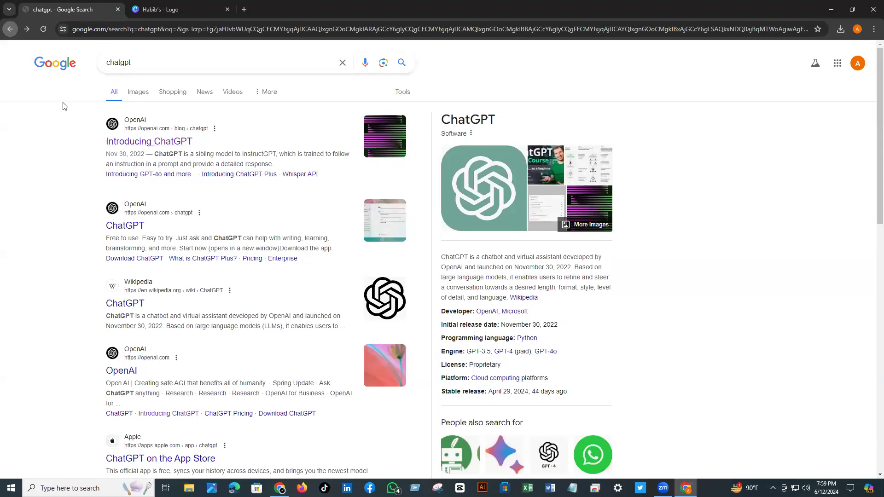
pyautogui.click(133, 230)
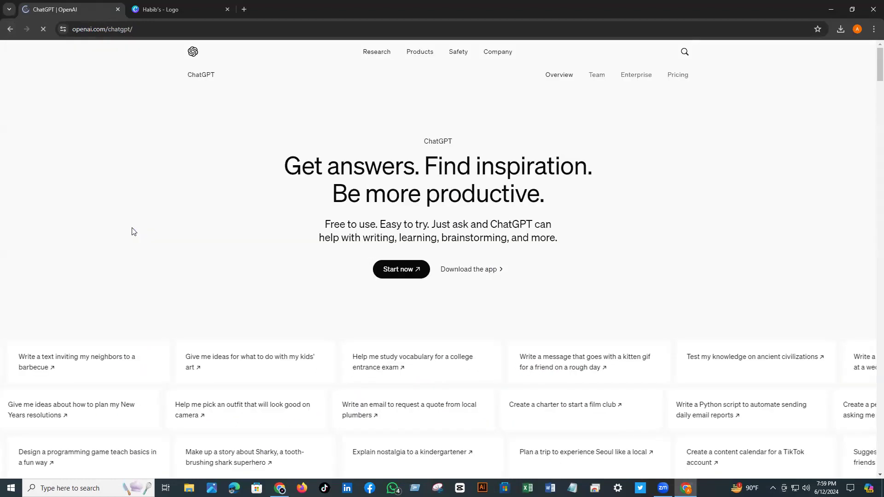
pyautogui.click(10, 29)
pyautogui.click(133, 147)
pyautogui.scroll(-10, 485, 145)
pyautogui.scroll(-5, 483, 145)
pyautogui.scroll(15, 481, 140)
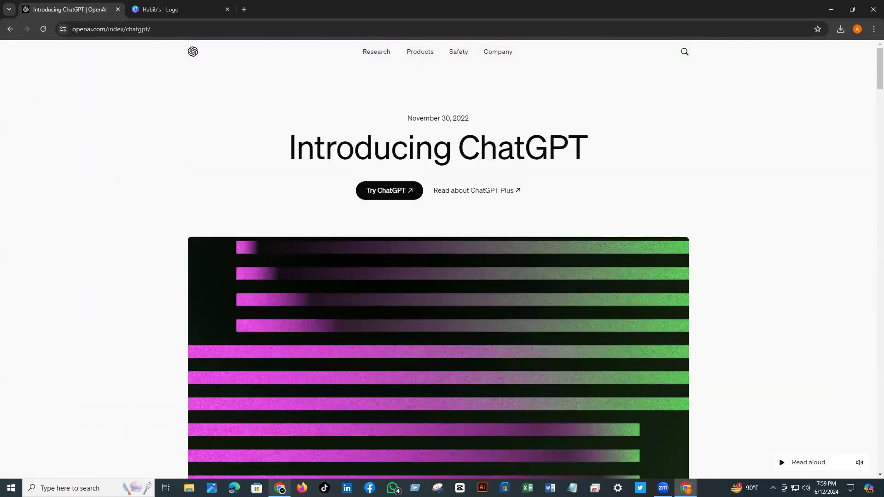
pyautogui.click(280, 488)
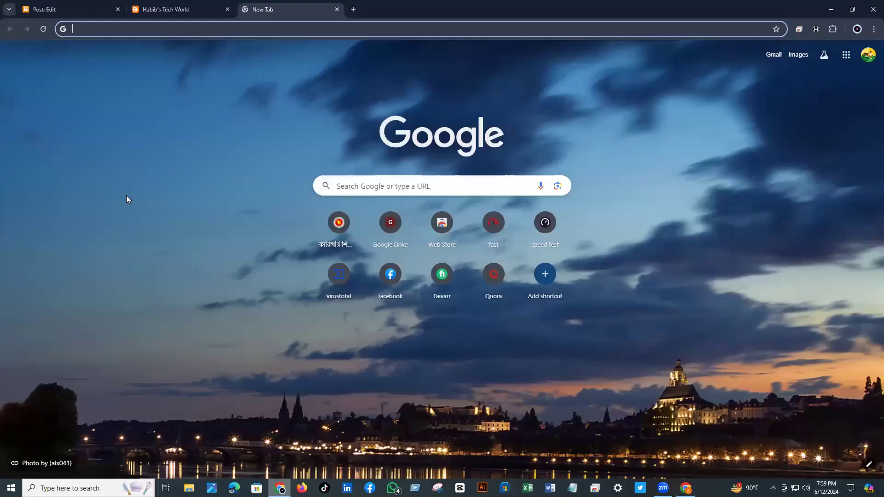
# Search Google for chatgpt in this window and skim the Introducing ChatGPT article
pyautogui.click(104, 29)
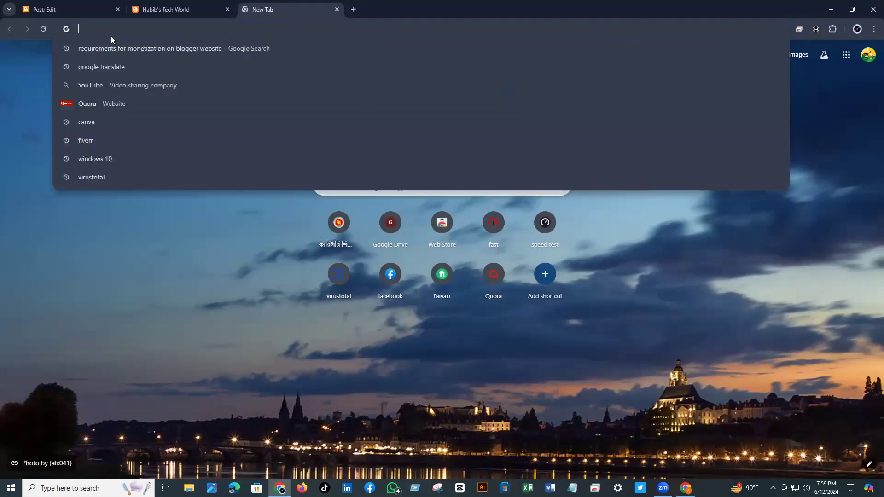
pyautogui.write('cha')
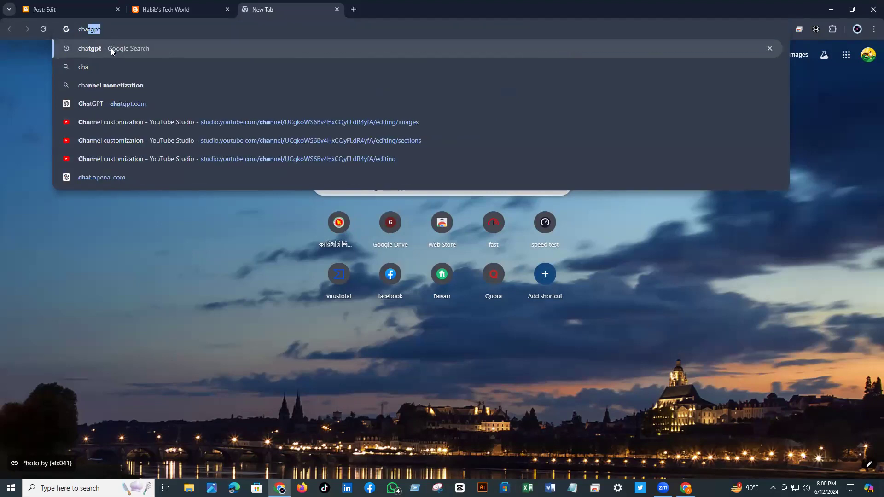
pyautogui.click(110, 48)
pyautogui.click(147, 193)
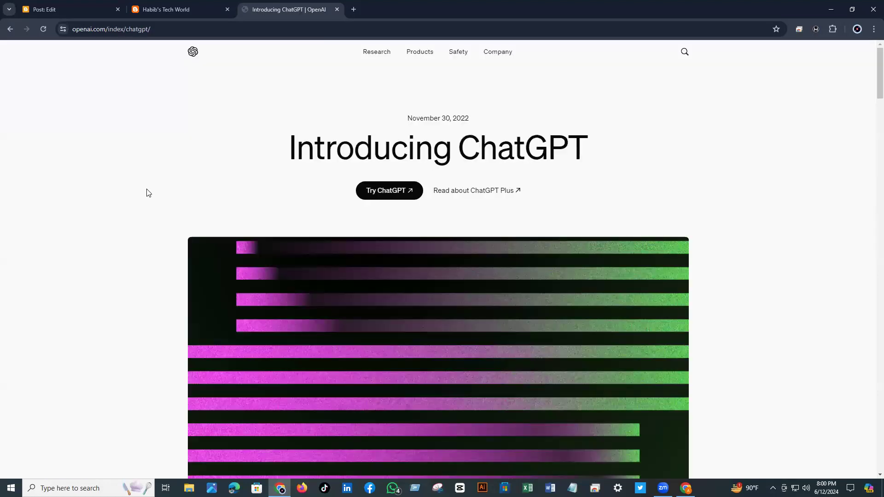
pyautogui.scroll(-2, 439, 278)
pyautogui.scroll(-5, 439, 280)
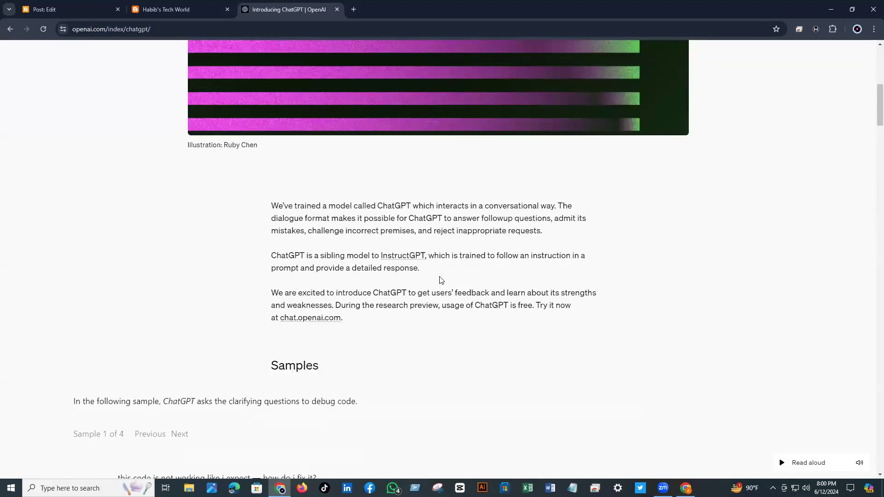
pyautogui.scroll(7, 439, 280)
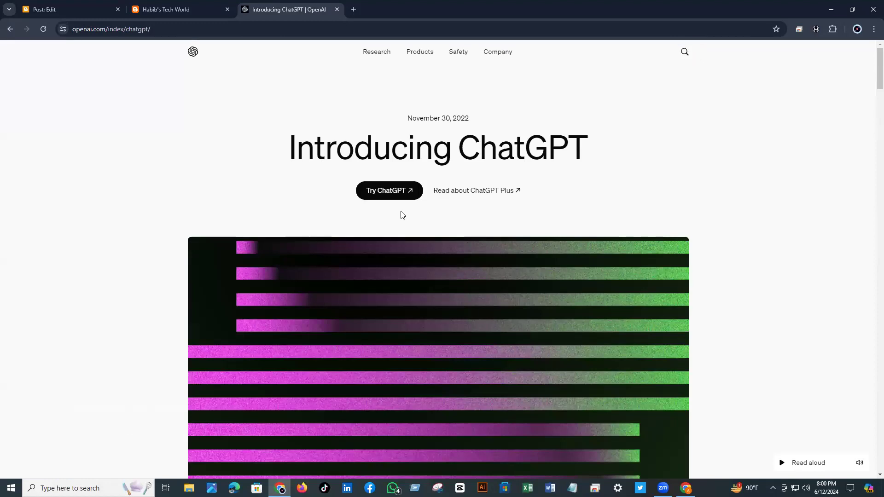
# Start a ChatGPT sign-up with a Google account, then switch to the other window
pyautogui.click(386, 191)
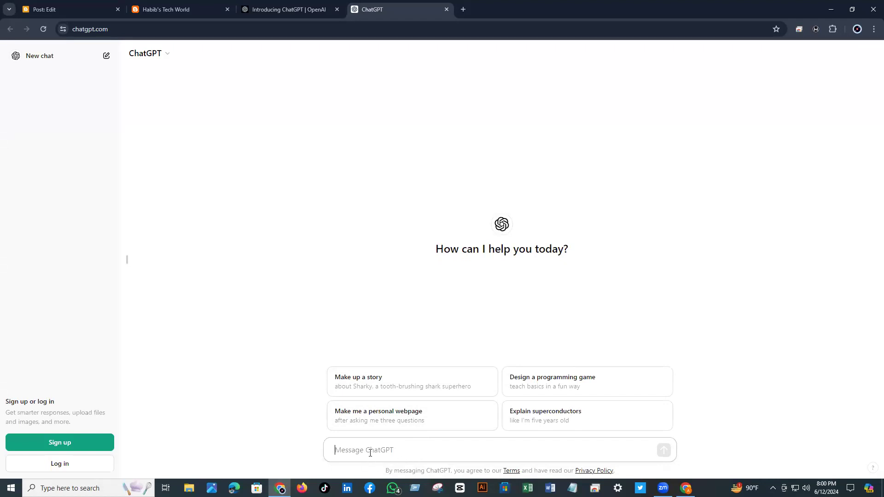
pyautogui.click(90, 443)
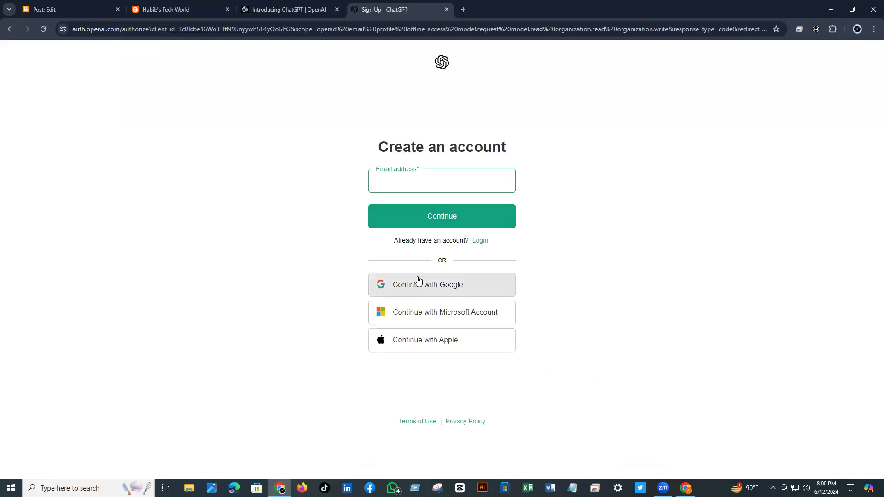
pyautogui.click(416, 286)
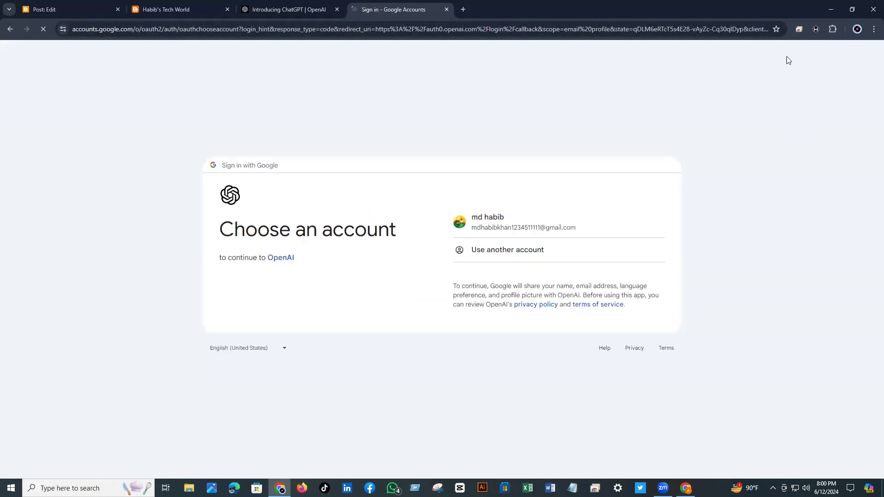
pyautogui.click(686, 488)
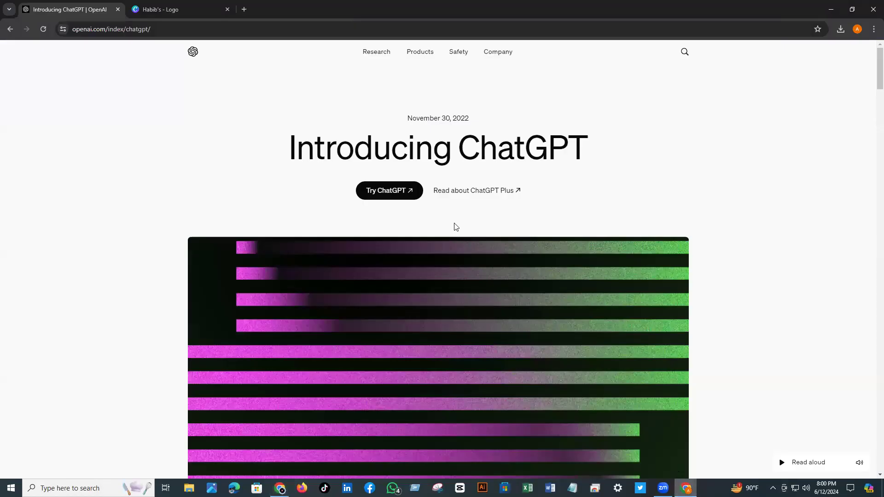
# Send ChatGPT the prompt 'Write a blogpost about Importance of Facebook business page for online business persons'
pyautogui.click(370, 197)
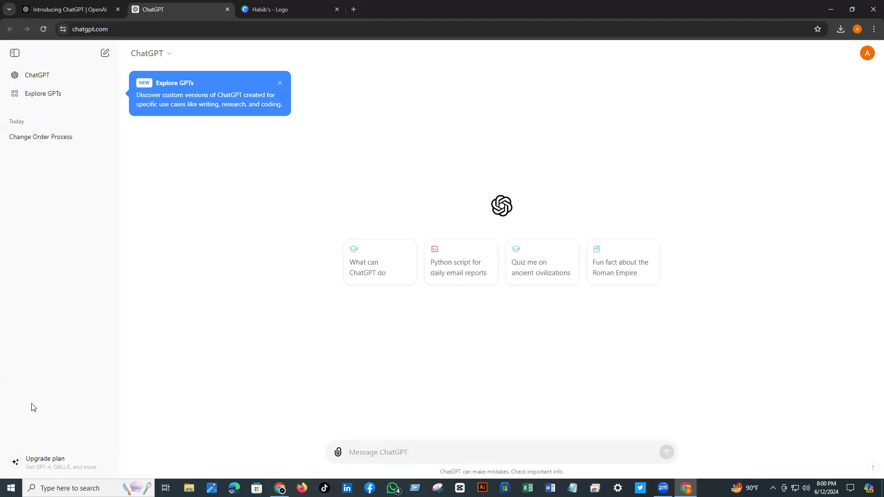
pyautogui.write('I')
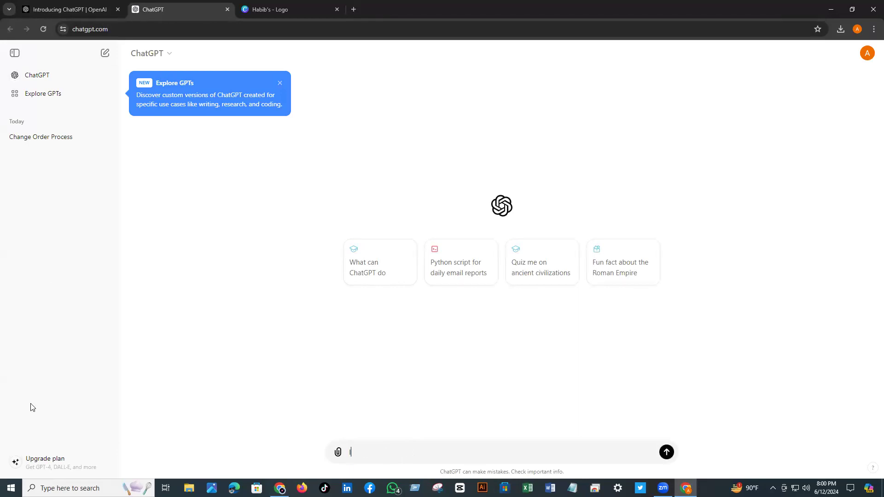
pyautogui.write('mportance of Facebook busi')
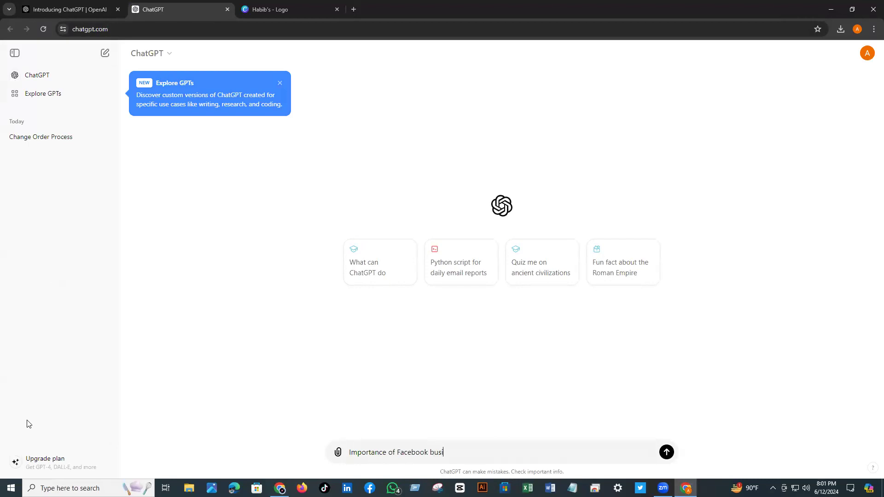
pyautogui.write('ness page for online business')
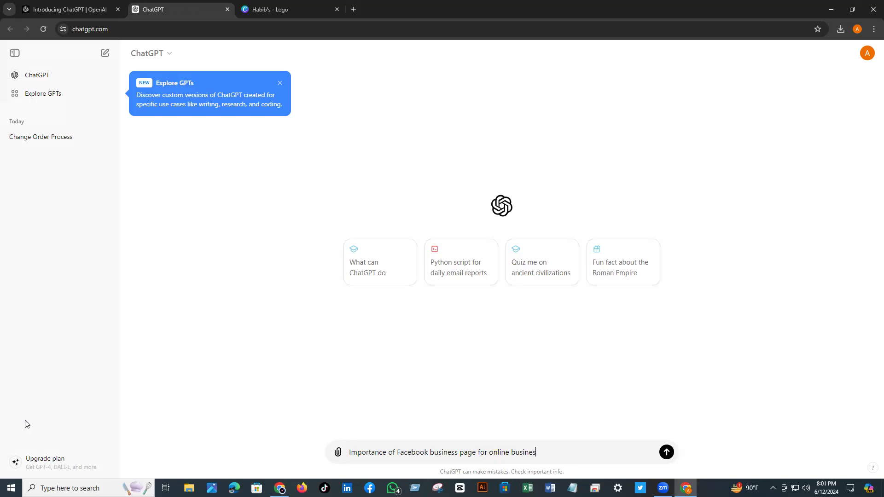
pyautogui.write(' pers')
pyautogui.write('on')
pyautogui.write('s')
pyautogui.write('Wrte')
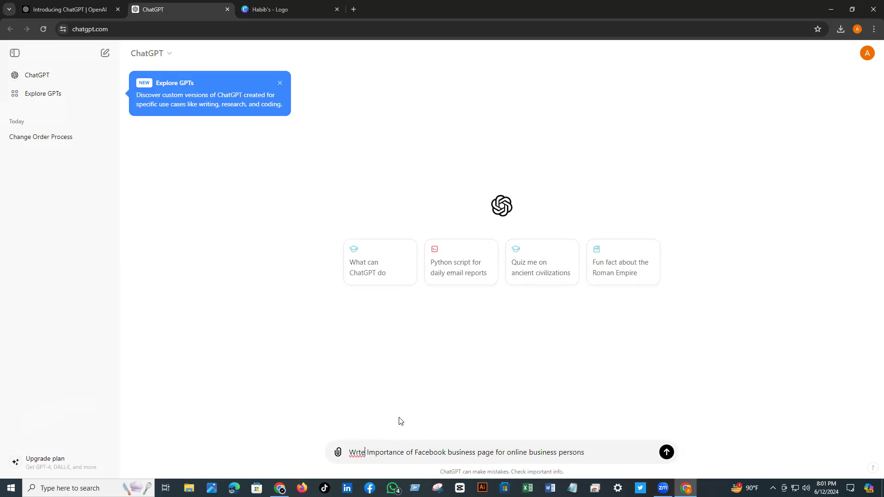
pyautogui.write('i')
pyautogui.press('Right')
pyautogui.press('Right')
pyautogui.press('Right')
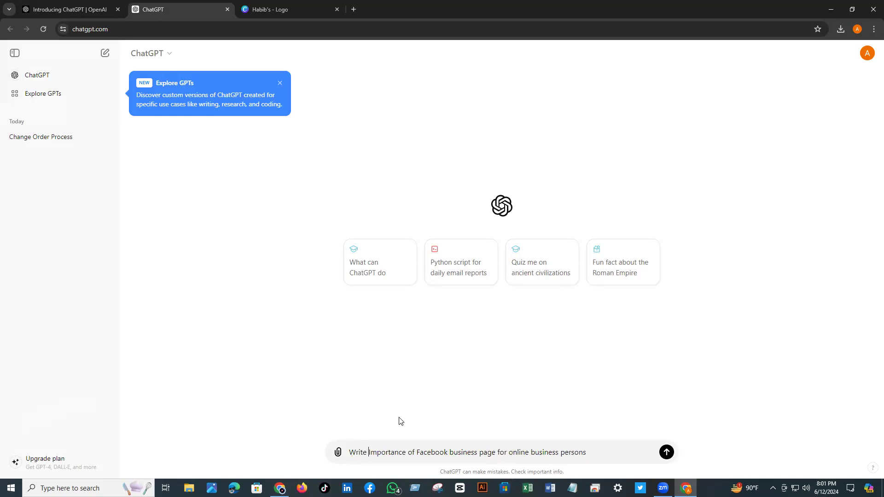
pyautogui.write('a ')
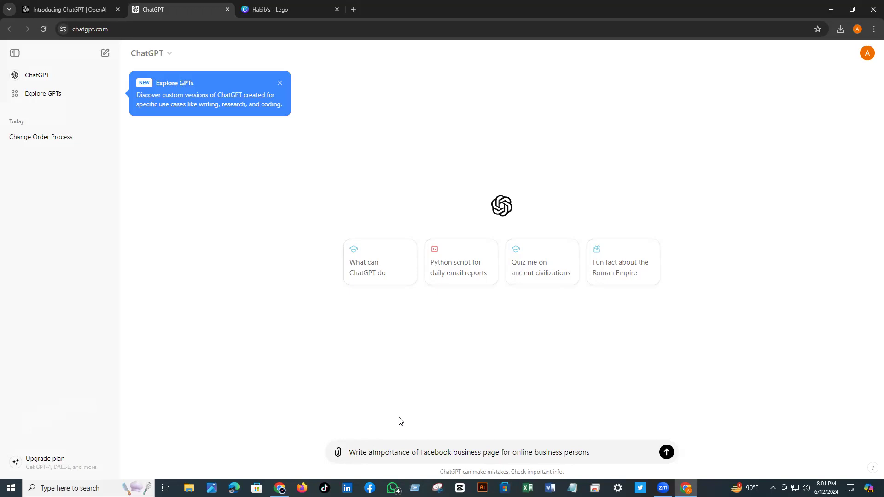
pyautogui.write('blogpost abut')
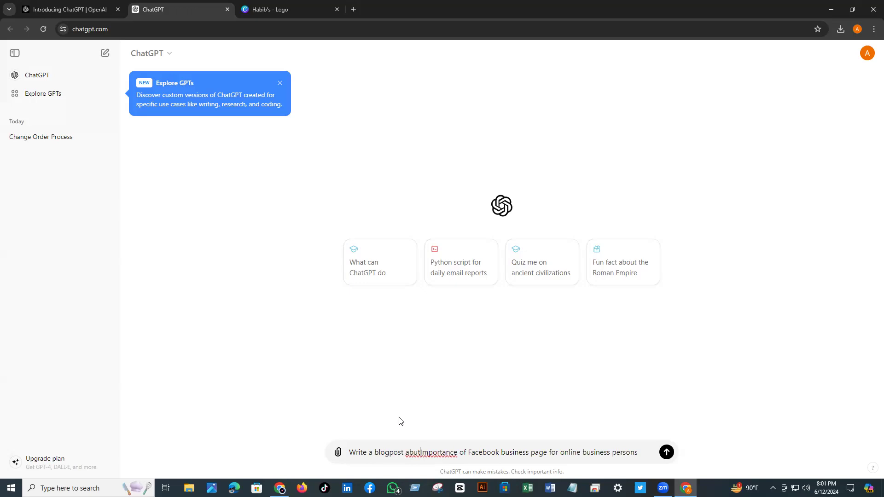
pyautogui.press('Left')
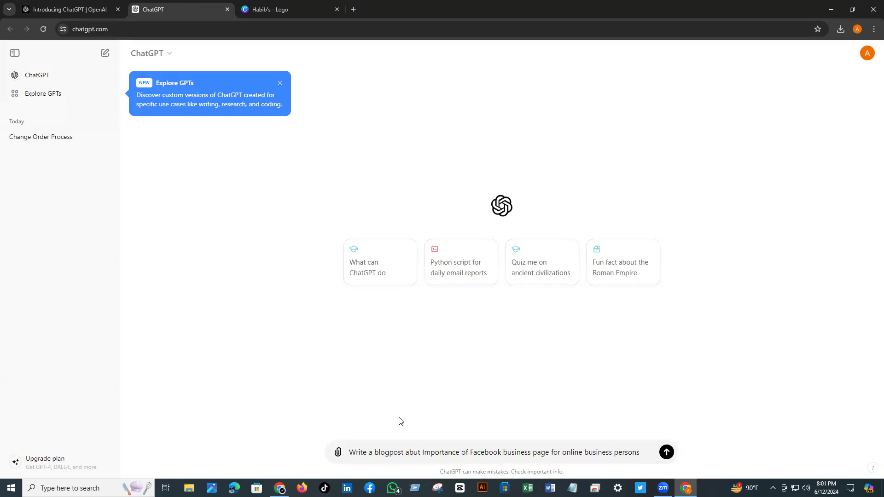
pyautogui.write('o')
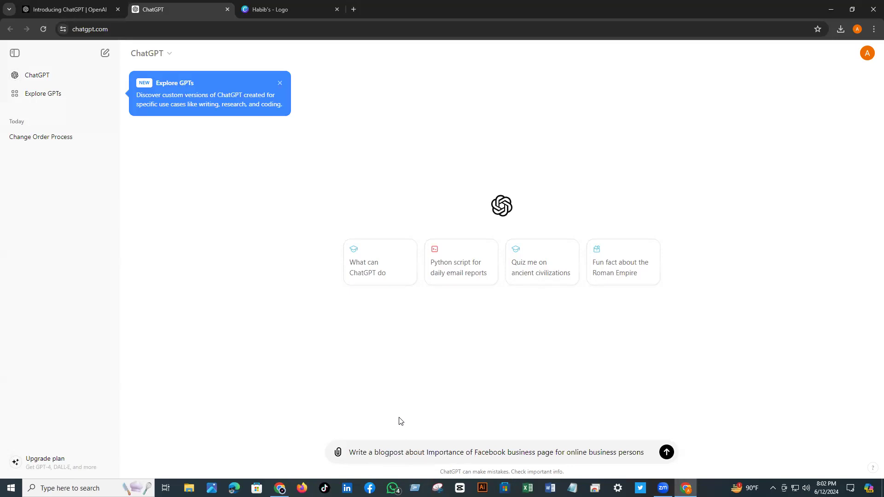
pyautogui.click(666, 452)
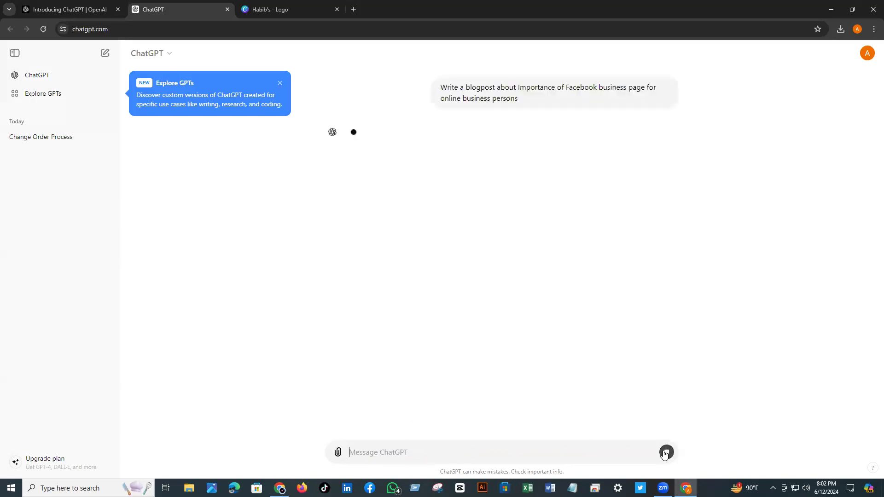
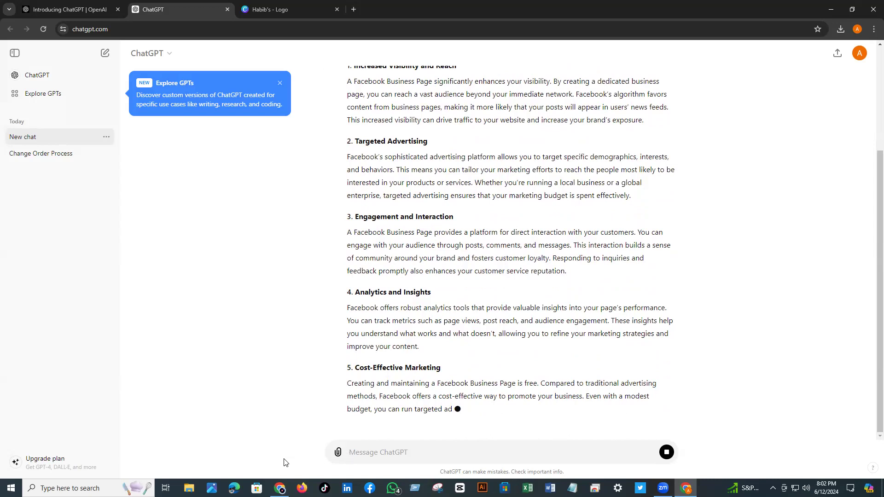
# Close the Explore GPTs popup and scroll back up to the blog post's heading
pyautogui.click(280, 84)
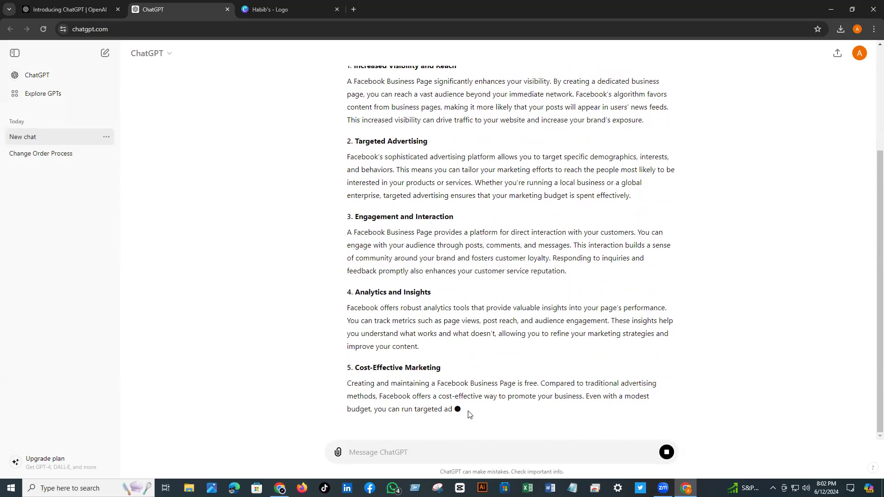
pyautogui.moveTo(872, 335); pyautogui.dragTo(872, 372)
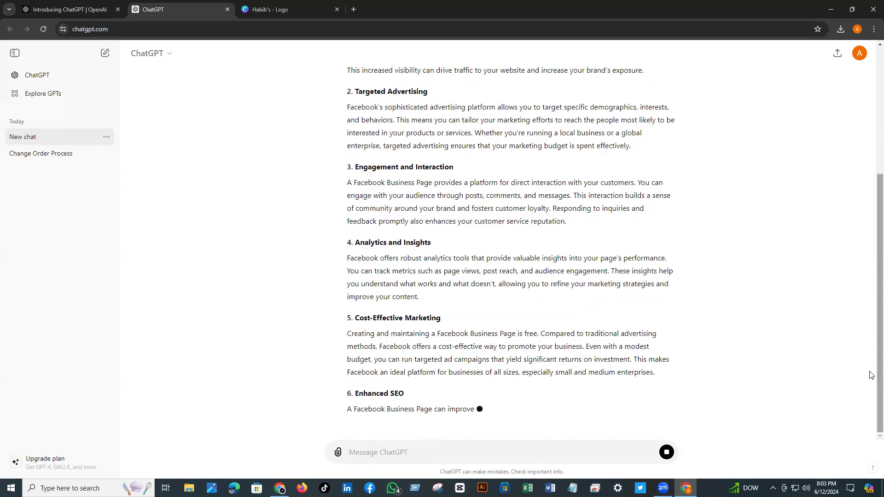
pyautogui.scroll(3, 870, 375)
pyautogui.scroll(-2, 870, 387)
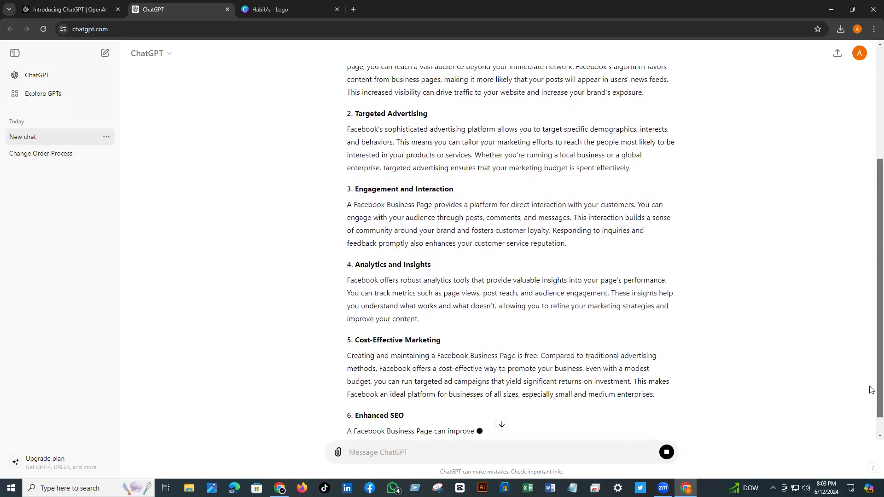
pyautogui.scroll(3, 870, 322)
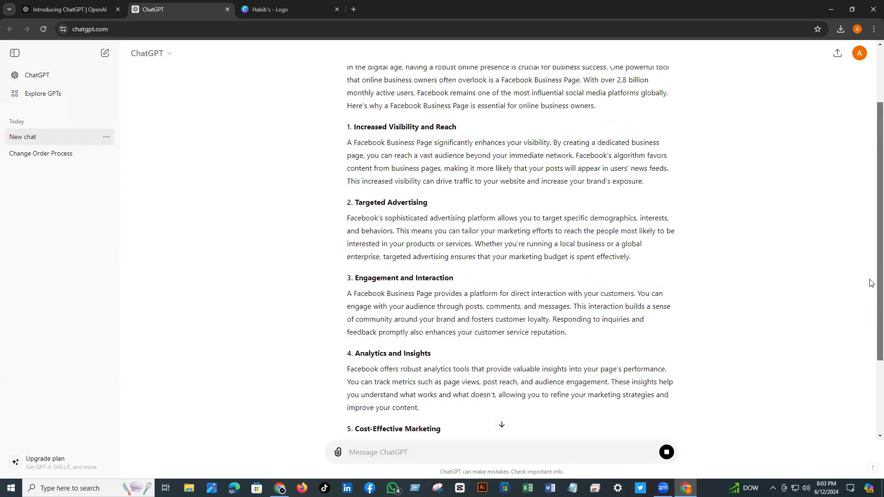
pyautogui.scroll(2, 870, 283)
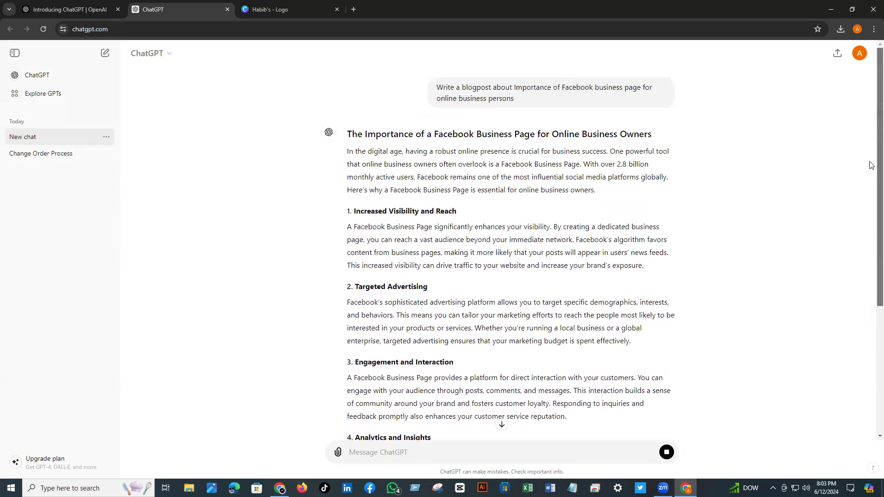
pyautogui.doubleClick(350, 133)
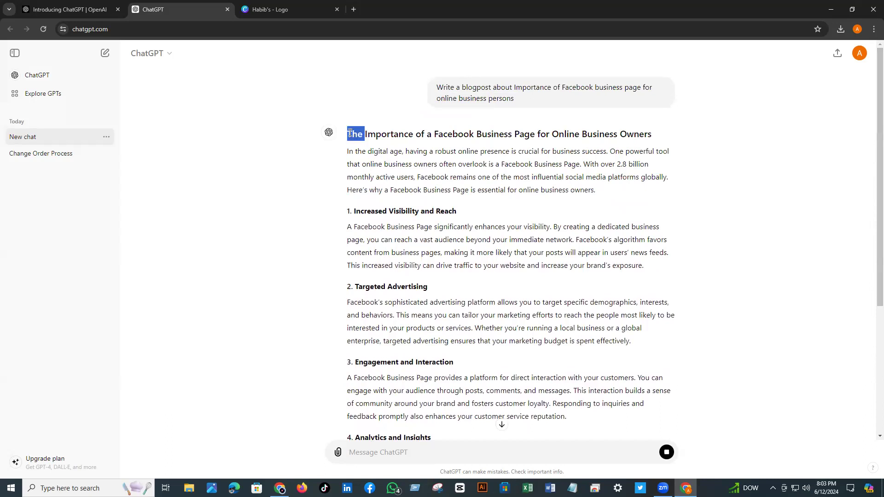
# Extend the selection from the heading through the end of section 5, Cost-Effective Marketing
pyautogui.hotkey('shift', 'Down')
pyautogui.hotkey('shift', 'Down')
pyautogui.hotkey('shift', 'Down')
pyautogui.hotkey('shift', 'Down')
pyautogui.hotkey('shift', 'Down')
pyautogui.hotkey('shift', 'Down')
pyautogui.hotkey('shift', 'Down')
pyautogui.hotkey('shift', 'Down')
pyautogui.hotkey('shift', 'Down')
pyautogui.hotkey('shift', 'Down')
pyautogui.hotkey('shift', 'Down')
pyautogui.hotkey('shift', 'Down')
pyautogui.hotkey('shift', 'Down')
pyautogui.hotkey('shift', 'Down')
pyautogui.hotkey('shift', 'Down')
pyautogui.hotkey('shift', 'Down')
pyautogui.hotkey('shift', 'Down')
pyautogui.hotkey('shift', 'Down')
pyautogui.hotkey('shift', 'Down')
pyautogui.hotkey('shift', 'Down')
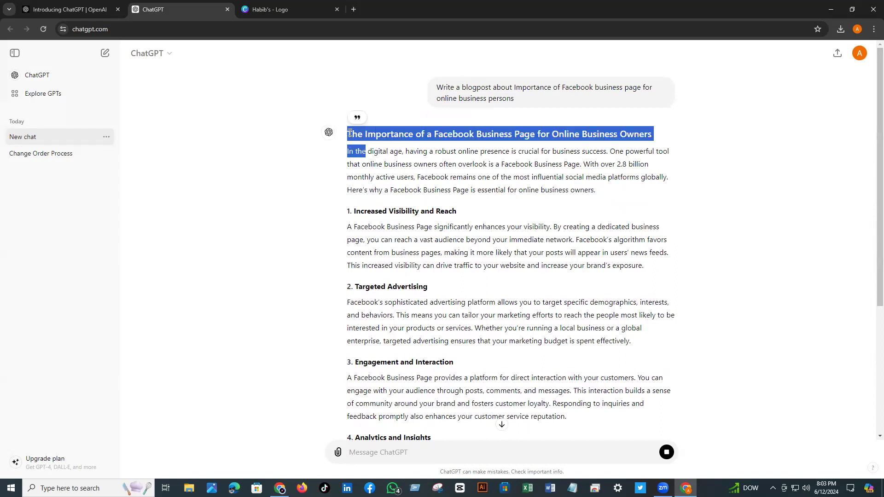
pyautogui.hotkey('shift', 'Down')
pyautogui.hotkey('shift', 'Down')
pyautogui.hotkey('shift', 'Down')
pyautogui.hotkey('shift', 'Down')
pyautogui.hotkey('shift', 'Down')
pyautogui.hotkey('shift', 'Down')
pyautogui.hotkey('shift', 'Down')
pyautogui.hotkey('shift', 'Down')
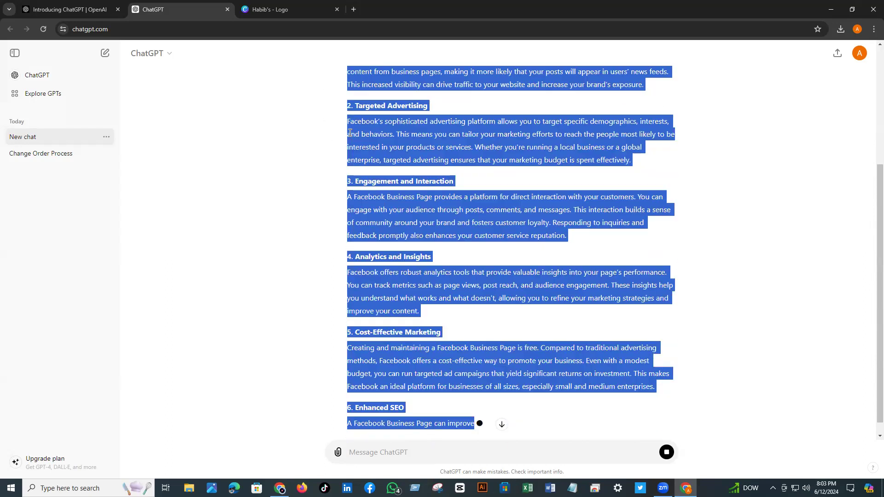
pyautogui.hotkey('shift', 'Up')
pyautogui.hotkey('shift', 'Up')
pyautogui.hotkey('shift', 'Up')
pyautogui.hotkey('shift', 'Up')
pyautogui.hotkey('shift', 'Up')
pyautogui.hotkey('shift', 'Up')
pyautogui.hotkey('shift', 'Up')
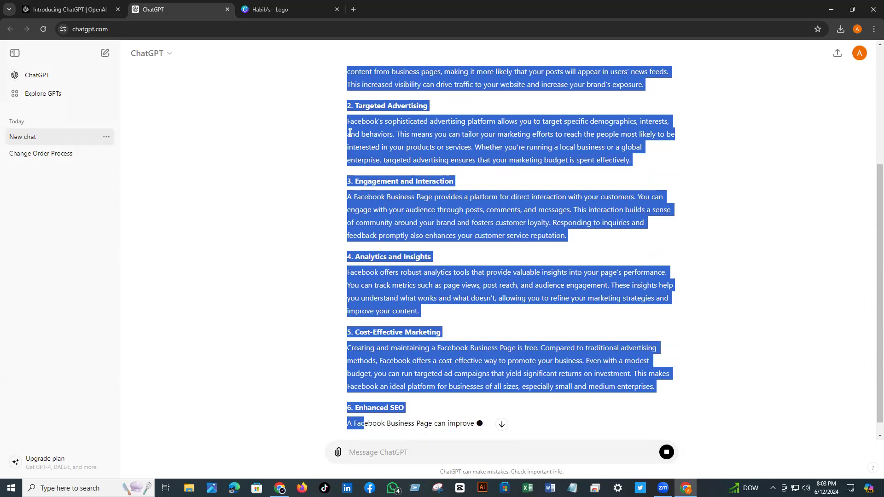
pyautogui.hotkey('shift', 'Down')
pyautogui.hotkey('shift', 'Down')
pyautogui.hotkey('shift', 'Down')
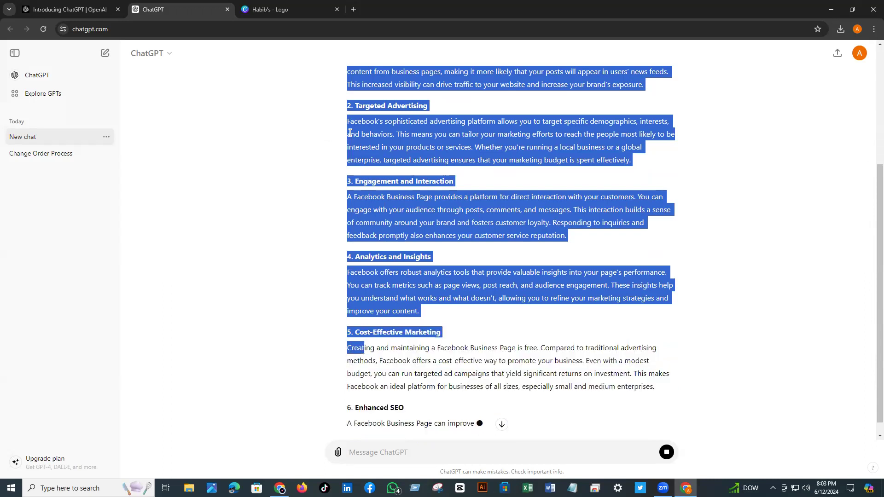
pyautogui.hotkey('shift', 'Down')
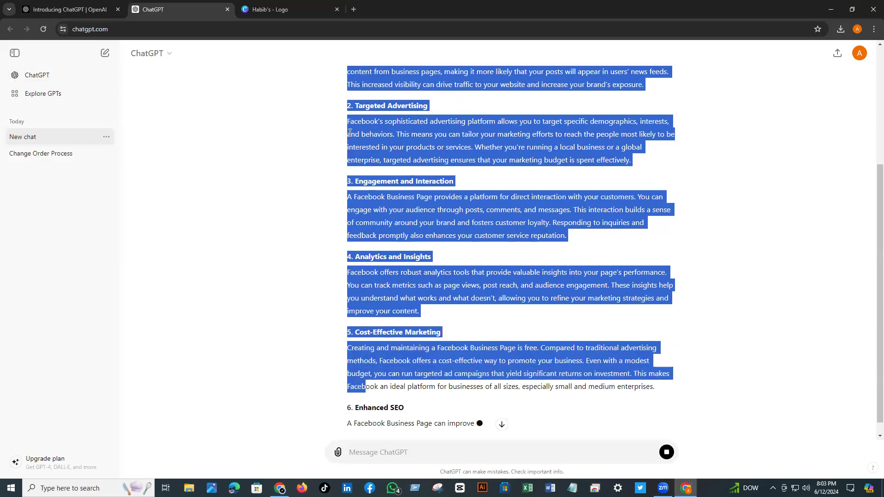
pyautogui.hotkey('shift', 'Right')
pyautogui.hotkey('shift', 'Right')
pyautogui.hotkey('shift', 'Right')
pyautogui.hotkey('shift', 'Right')
pyautogui.hotkey('shift', 'Right')
pyautogui.hotkey('shift', 'Right')
pyautogui.hotkey('shift', 'Right')
pyautogui.hotkey('shift', 'Right')
pyautogui.hotkey('shift', 'Right')
pyautogui.hotkey('shift', 'Right')
pyautogui.hotkey('shift', 'Right')
pyautogui.hotkey('shift', 'Right')
pyautogui.hotkey('shift', 'Right')
pyautogui.hotkey('shift', 'Right')
pyautogui.hotkey('shift', 'Right')
pyautogui.hotkey('shift', 'Right')
pyautogui.hotkey('shift', 'Right')
pyautogui.hotkey('shift', 'Right')
pyautogui.hotkey('shift', 'Right')
pyautogui.hotkey('shift', 'Right')
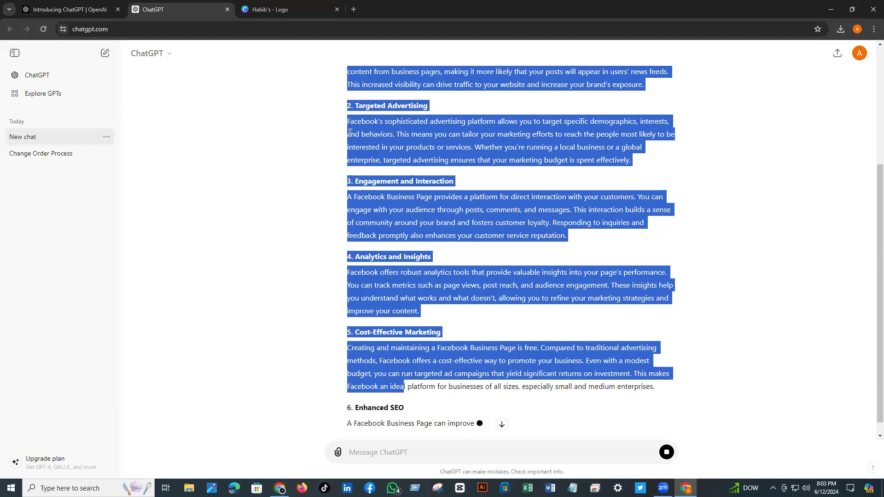
pyautogui.hotkey('shift', 'Right')
pyautogui.hotkey('shift', 'Right')
pyautogui.hotkey('shift', 'Right')
pyautogui.hotkey('shift', 'Right')
pyautogui.hotkey('shift', 'Right')
pyautogui.hotkey('shift', 'Right')
pyautogui.hotkey('shift', 'Right')
pyautogui.hotkey('shift', 'Right')
pyautogui.hotkey('shift', 'Right')
pyautogui.hotkey('shift', 'Right')
pyautogui.hotkey('shift', 'Right')
pyautogui.hotkey('shift', 'Right')
pyautogui.hotkey('shift', 'Right')
pyautogui.hotkey('shift', 'Right')
pyautogui.hotkey('shift', 'Right')
pyautogui.hotkey('shift', 'Right')
pyautogui.hotkey('shift', 'Right')
pyautogui.hotkey('shift', 'Right')
pyautogui.hotkey('shift', 'Right')
pyautogui.hotkey('shift', 'Right')
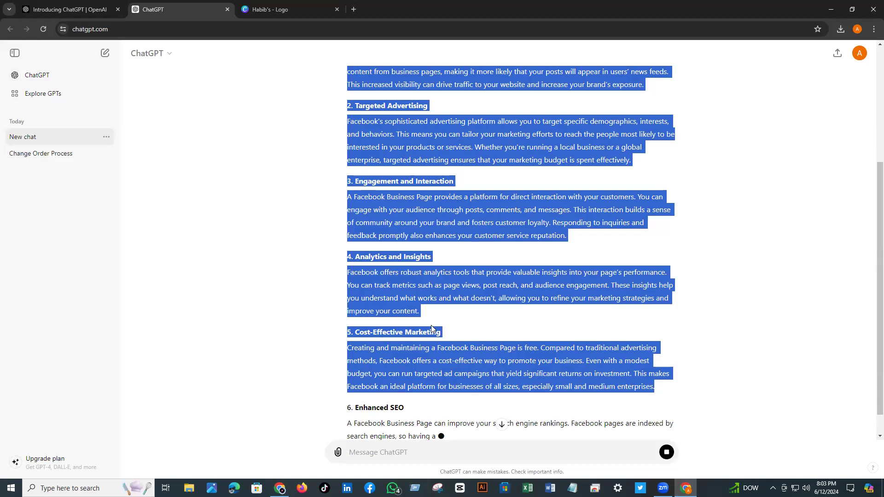
pyautogui.click(280, 488)
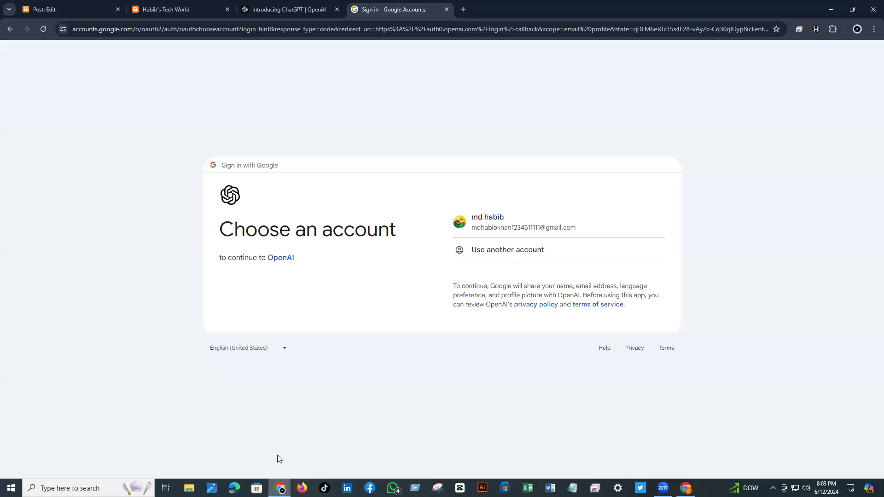
# Check Blogger's empty post editor, then return to ChatGPT and clear the text selection
pyautogui.click(158, 9)
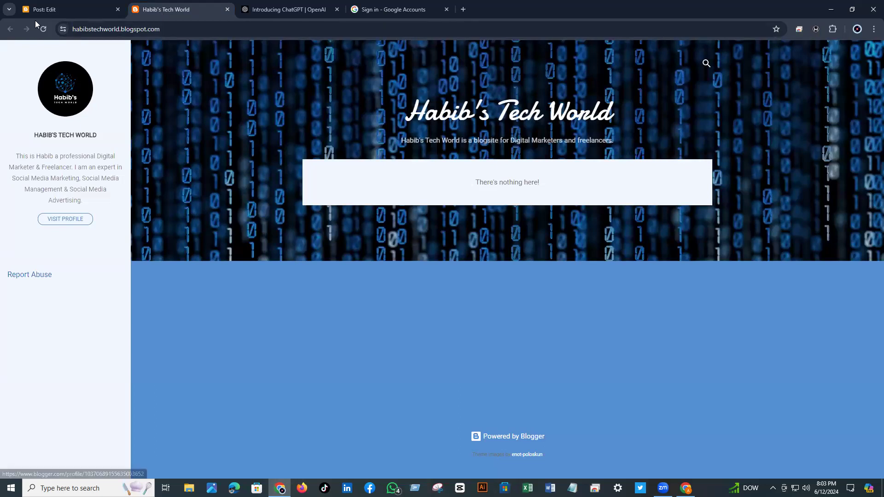
pyautogui.click(42, 11)
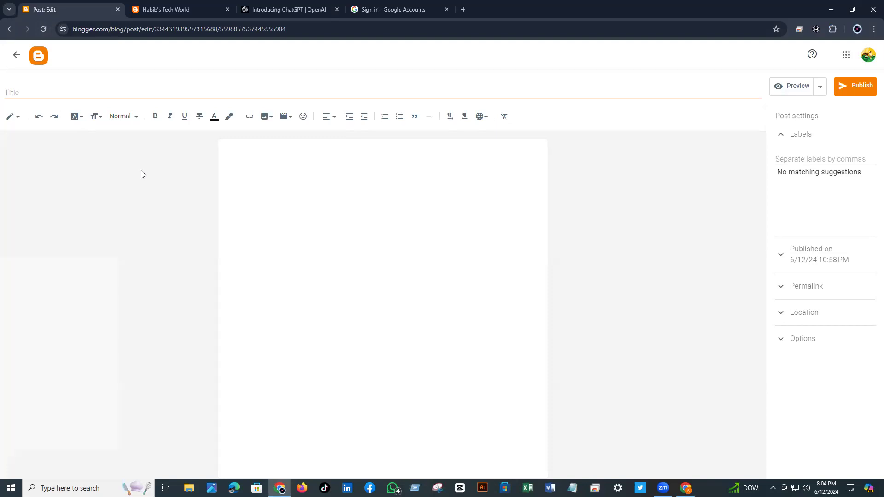
pyautogui.click(685, 488)
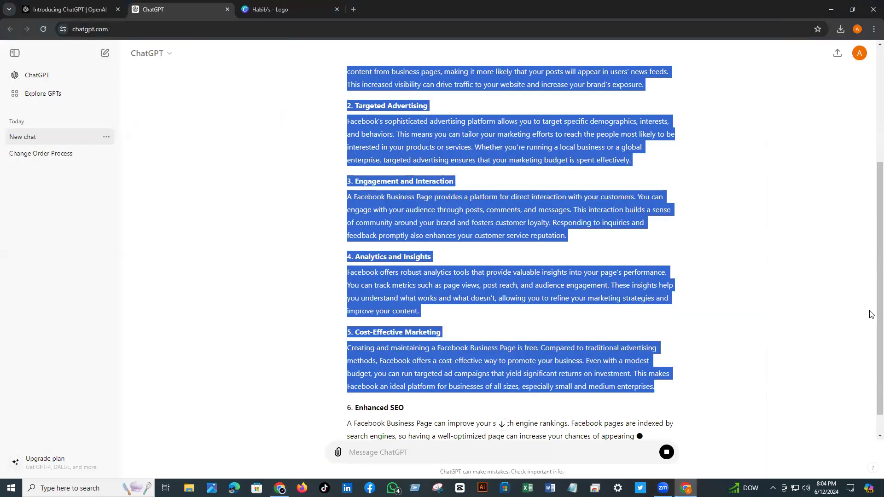
pyautogui.scroll(4, 870, 294)
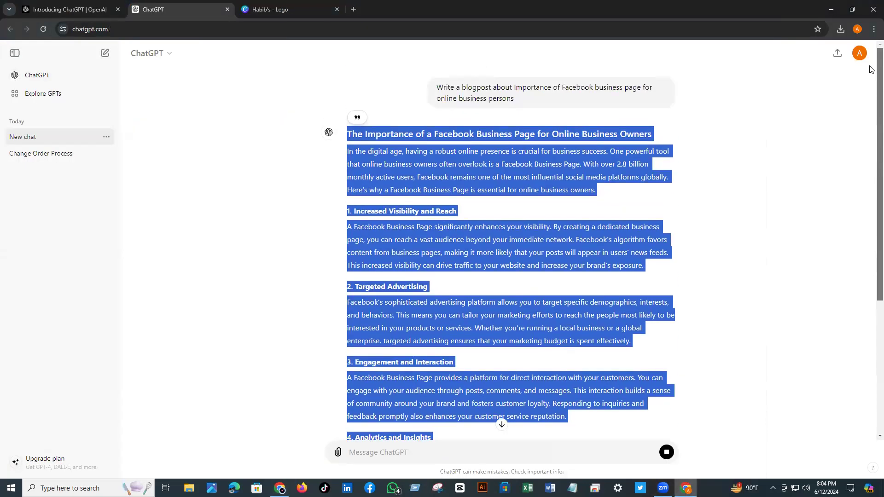
pyautogui.click(239, 236)
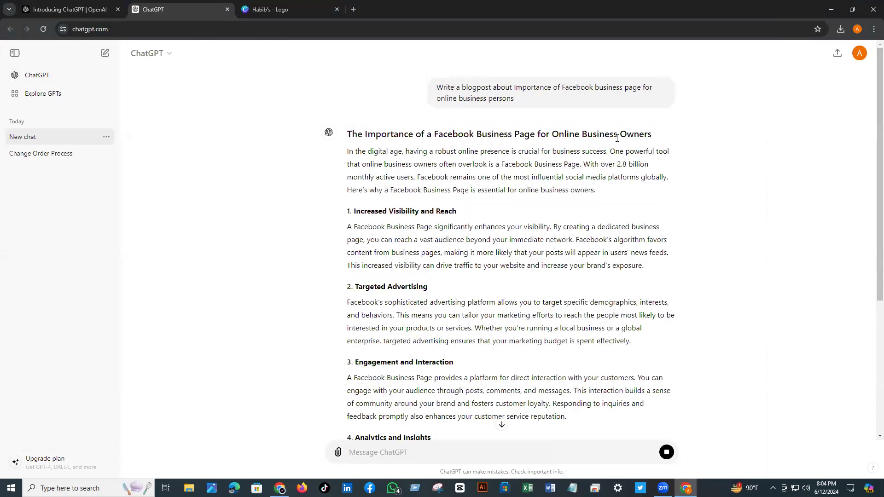
# Title the Blogger post 'The Importance of a Facebook Business Page for Online Business Owners' from ChatGPT's heading
pyautogui.moveTo(656, 137); pyautogui.dragTo(294, 146)
pyautogui.hotkey('ctrl', 'c')
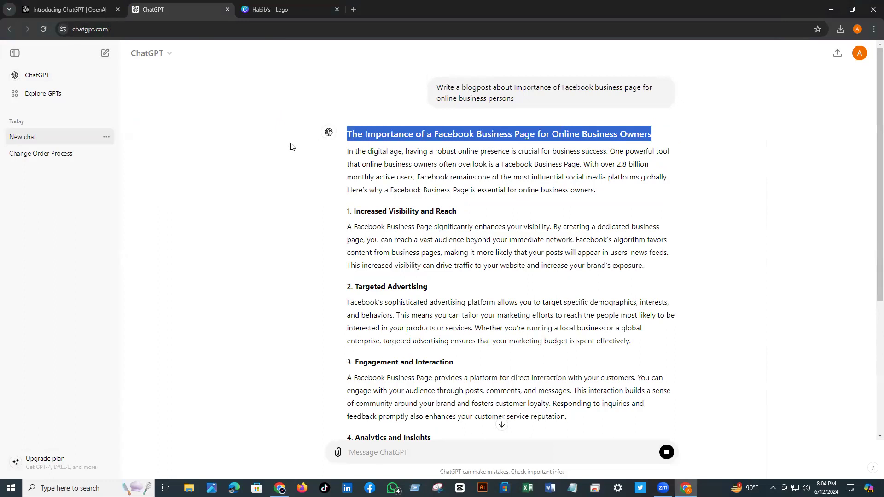
pyautogui.click(280, 488)
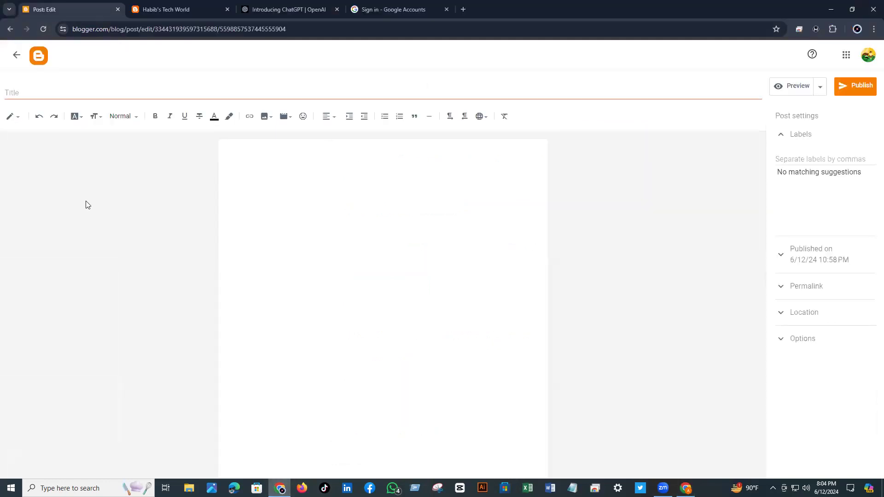
pyautogui.click(27, 90)
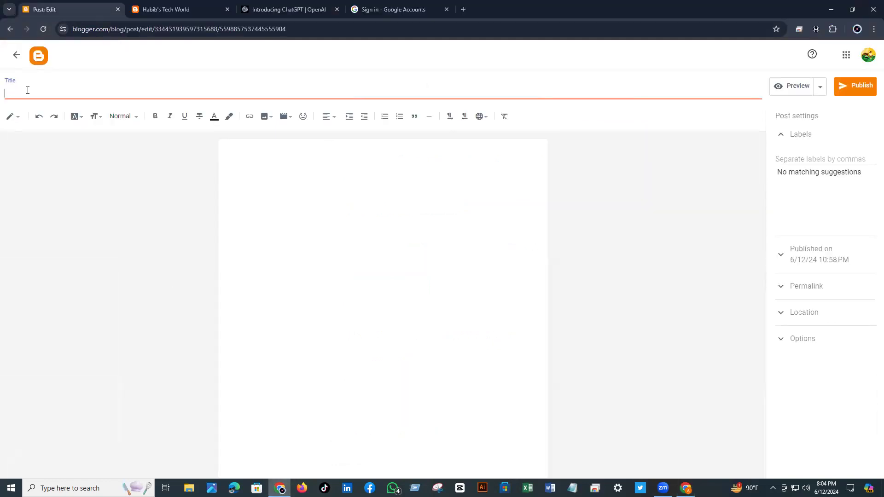
pyautogui.hotkey('ctrl', 'v')
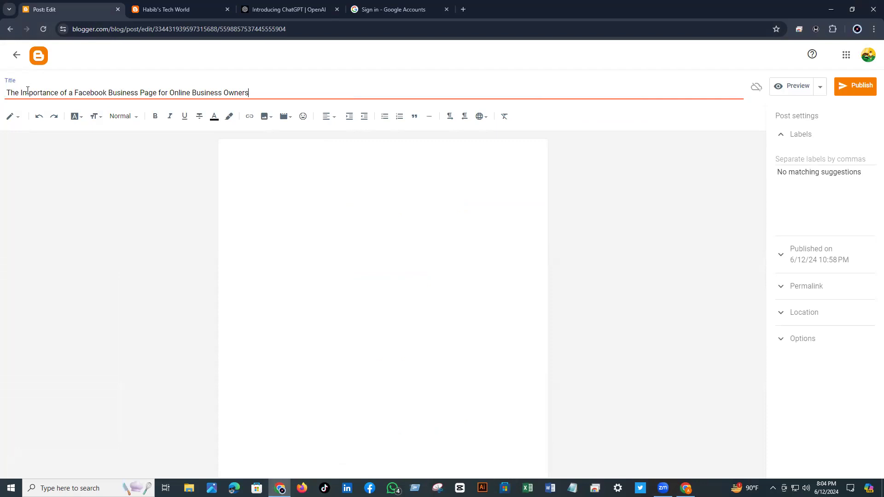
pyautogui.click(144, 174)
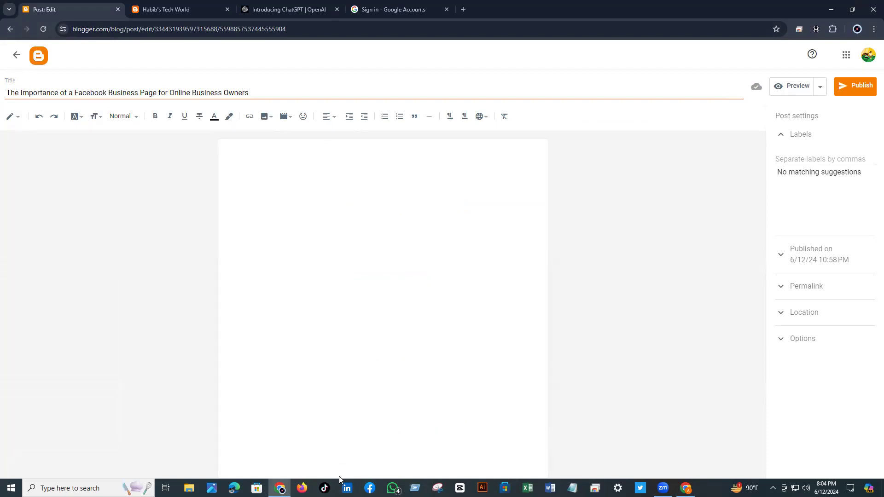
pyautogui.moveTo(685, 488)
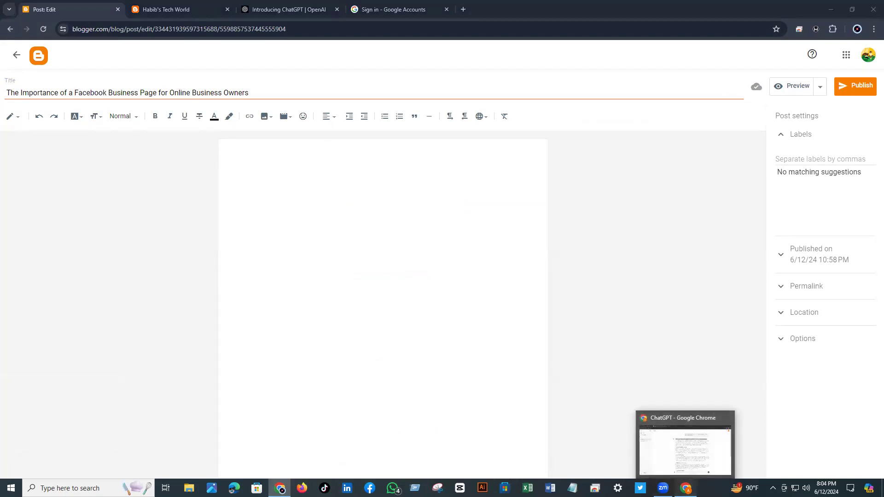
pyautogui.click(685, 451)
pyautogui.click(730, 371)
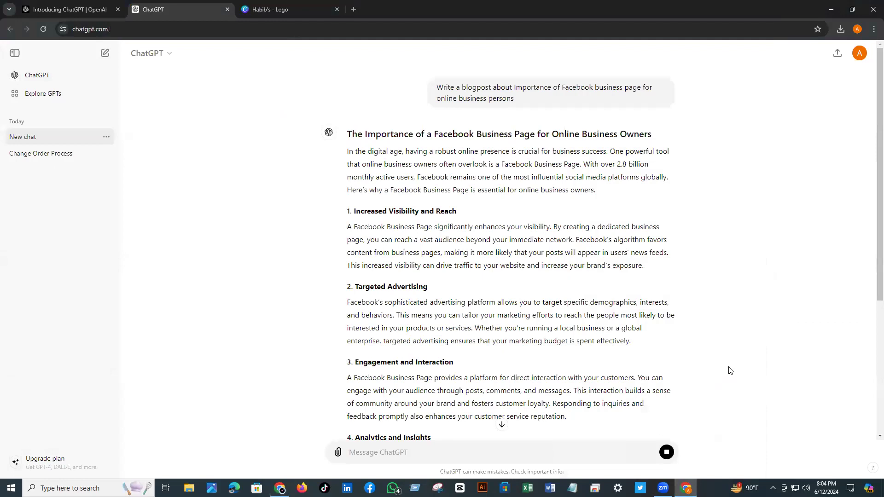
# Stop ChatGPT's answer at section 6, copy the whole reply, and return to Blogger
pyautogui.moveTo(879, 274); pyautogui.dragTo(846, 472)
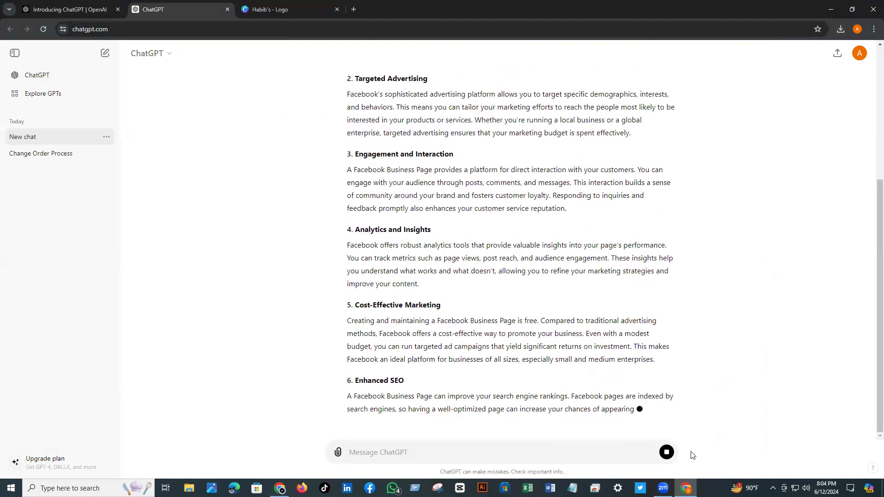
pyautogui.click(664, 453)
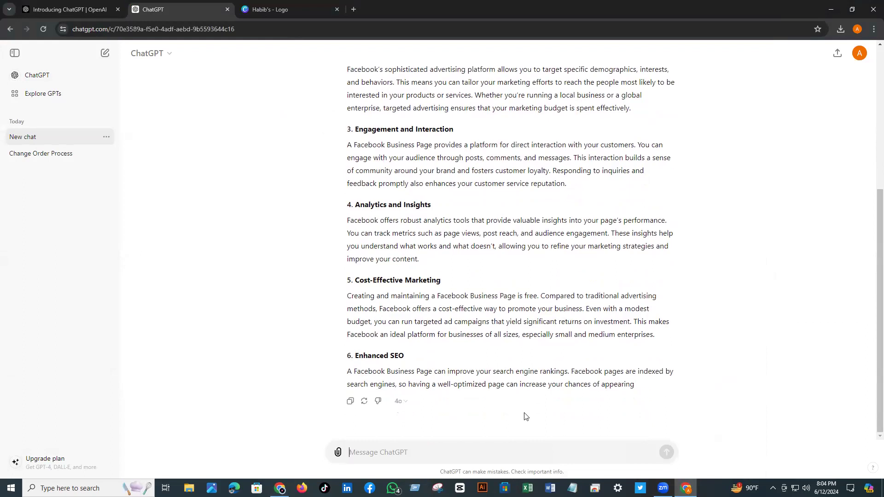
pyautogui.click(350, 401)
pyautogui.click(280, 488)
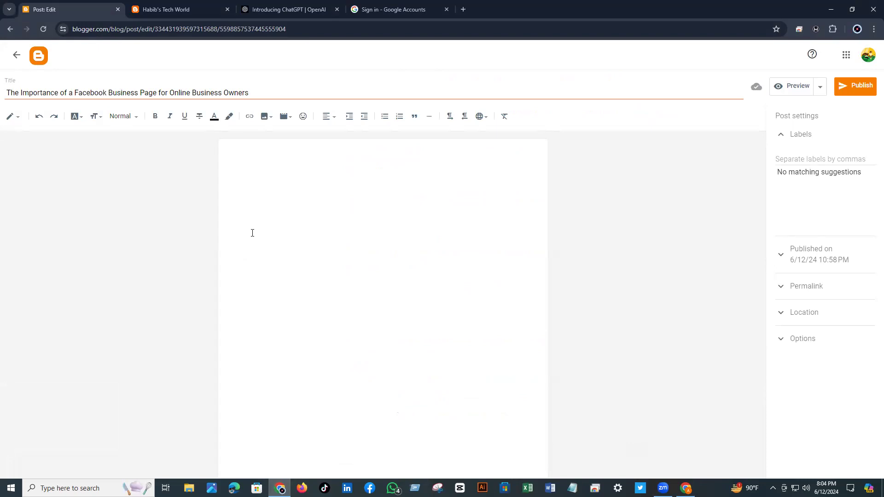
# Set the empty post body to Paragraph format, leaving view, font and text size unchanged
pyautogui.click(17, 119)
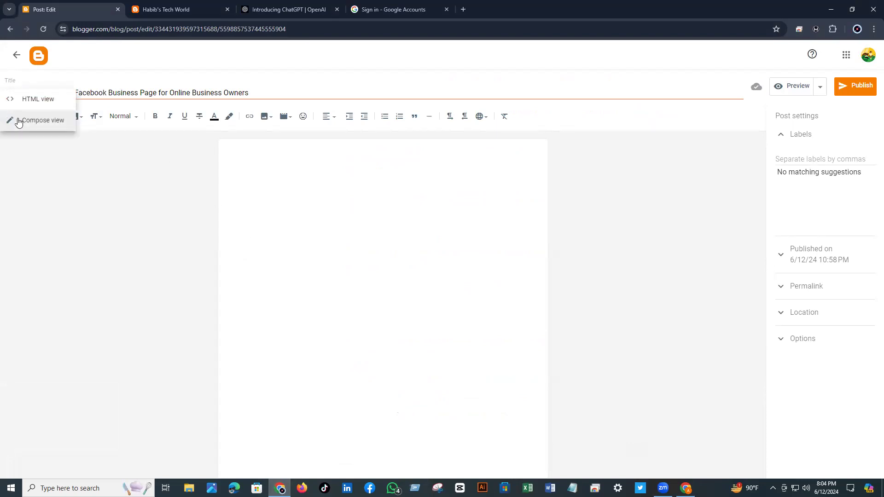
pyautogui.click(18, 124)
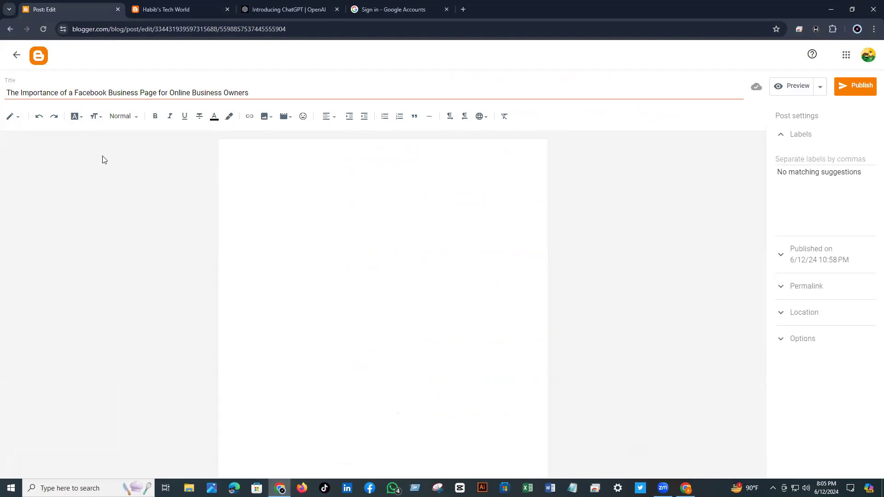
pyautogui.click(82, 118)
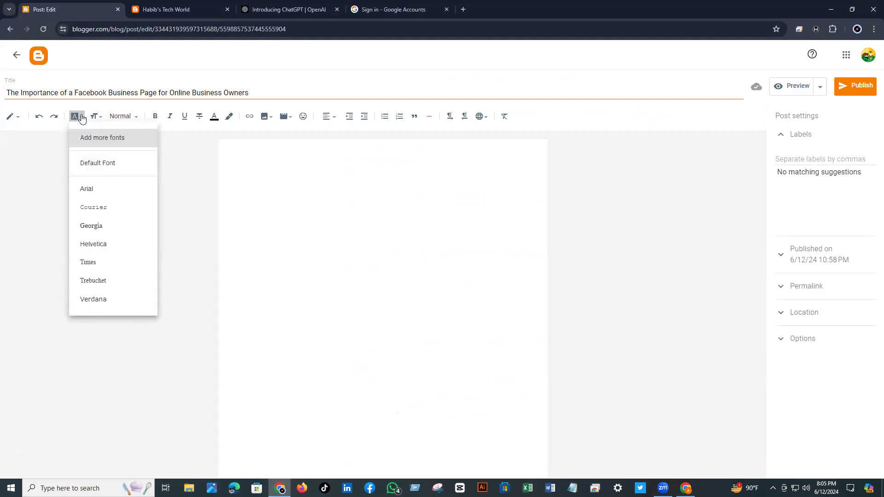
pyautogui.click(51, 161)
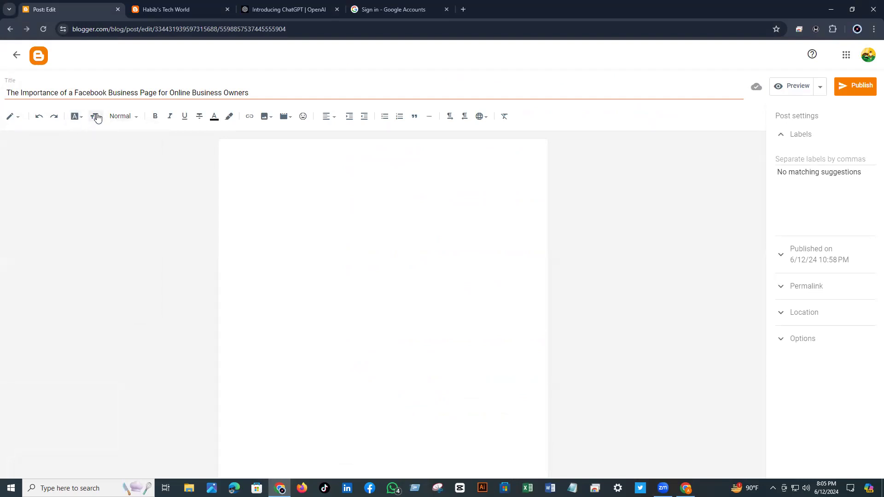
pyautogui.click(95, 117)
pyautogui.click(65, 154)
pyautogui.click(134, 120)
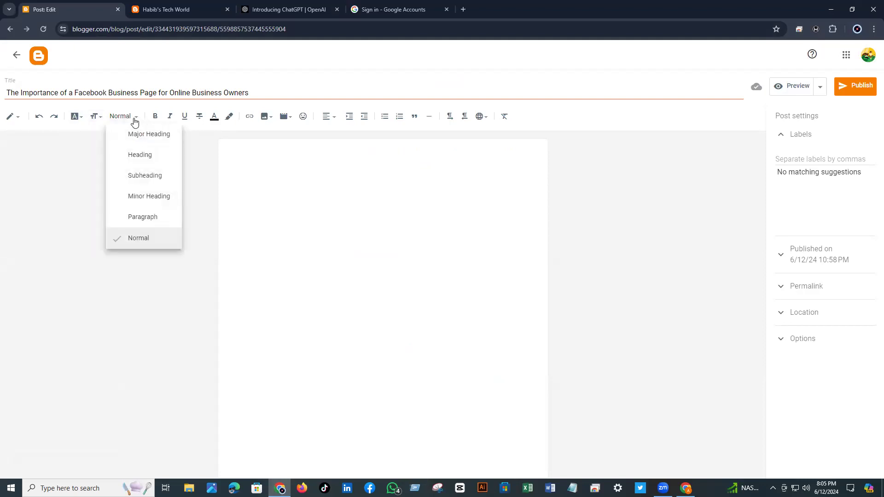
pyautogui.click(132, 222)
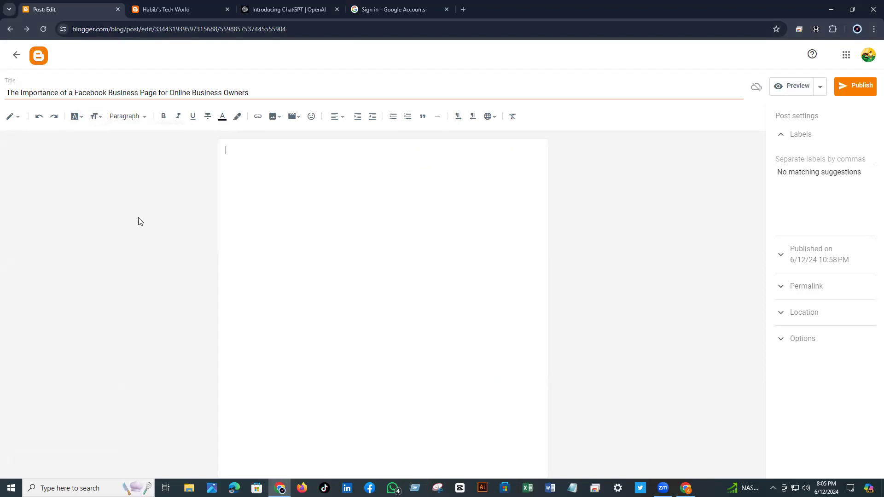
# Paste the ChatGPT article into the post body and switch its text format to Normal
pyautogui.hotkey('ctrl', 'v')
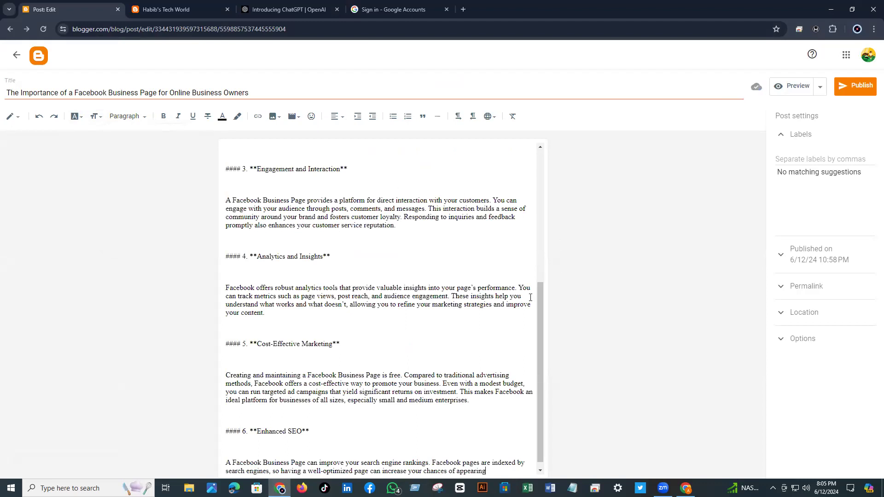
pyautogui.moveTo(540, 314); pyautogui.dragTo(540, 153)
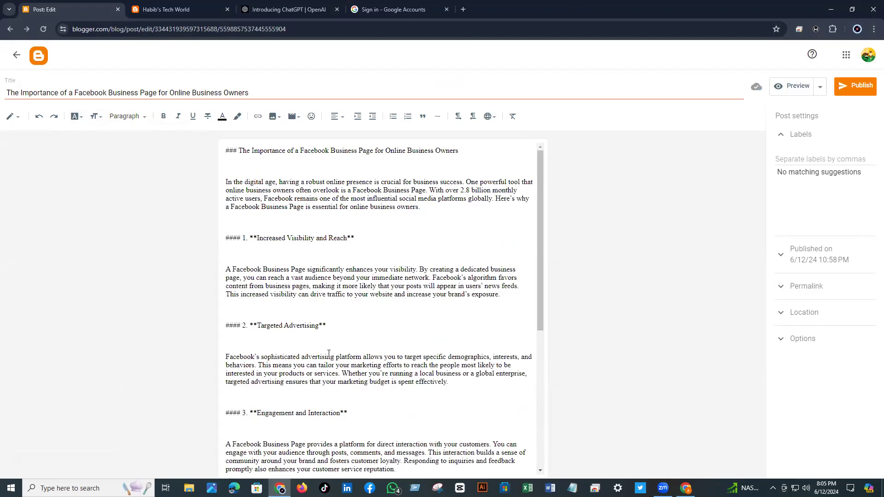
pyautogui.click(123, 117)
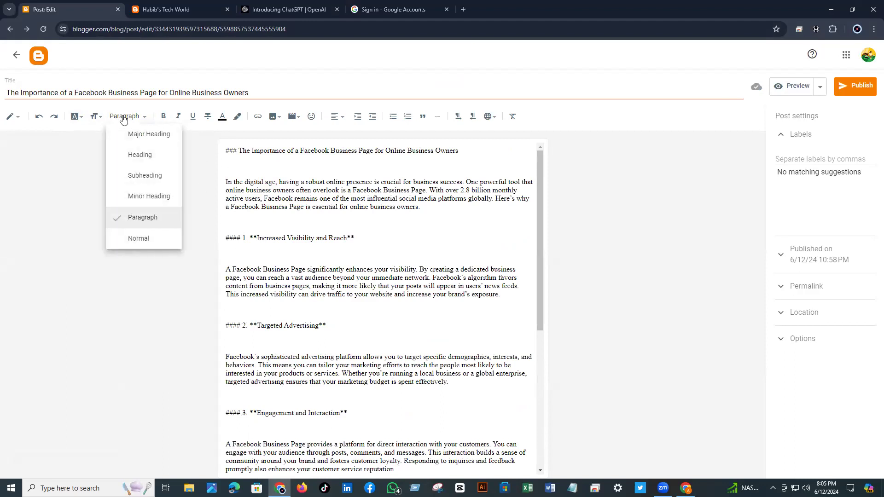
pyautogui.click(135, 239)
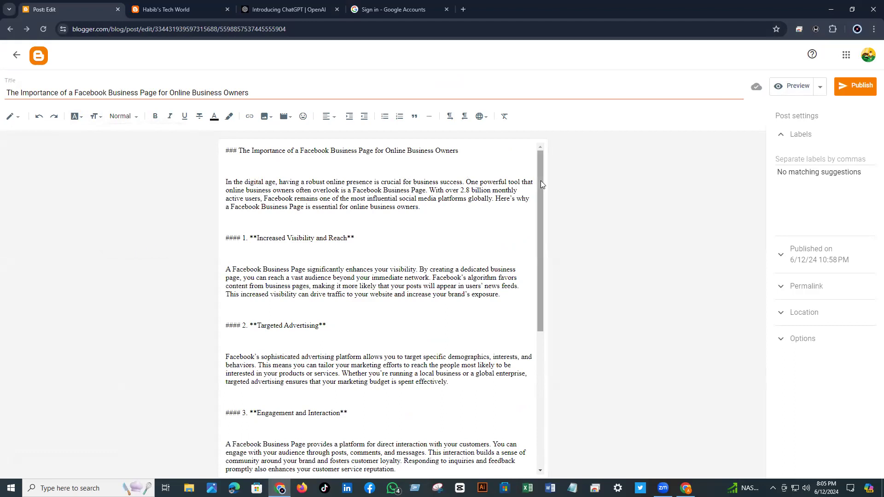
# Remove the ###, ####, 1. and asterisk markers from the title line and first subheading
pyautogui.moveTo(541, 181); pyautogui.dragTo(547, 141)
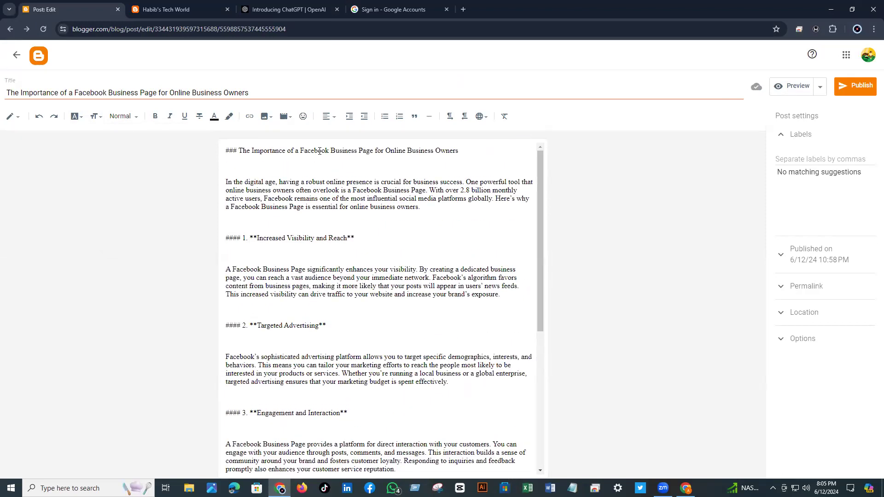
pyautogui.click(240, 148)
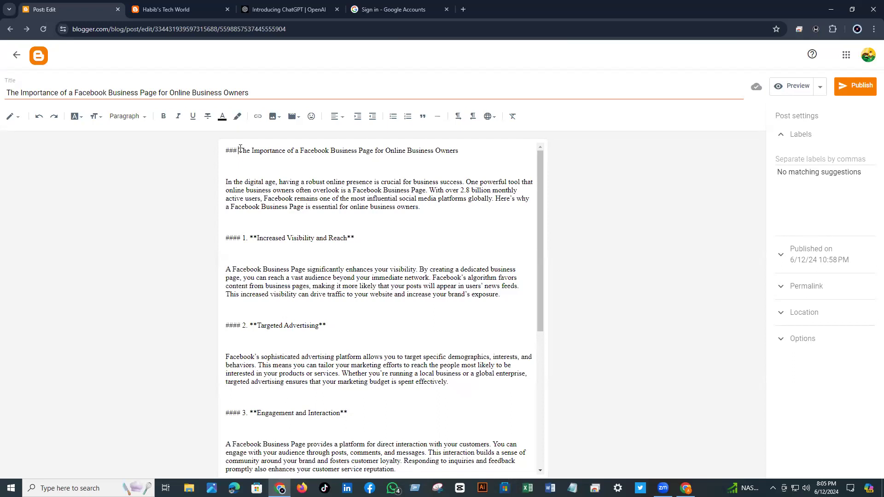
pyautogui.moveTo(234, 148); pyautogui.dragTo(205, 148)
pyautogui.press('BackSpace')
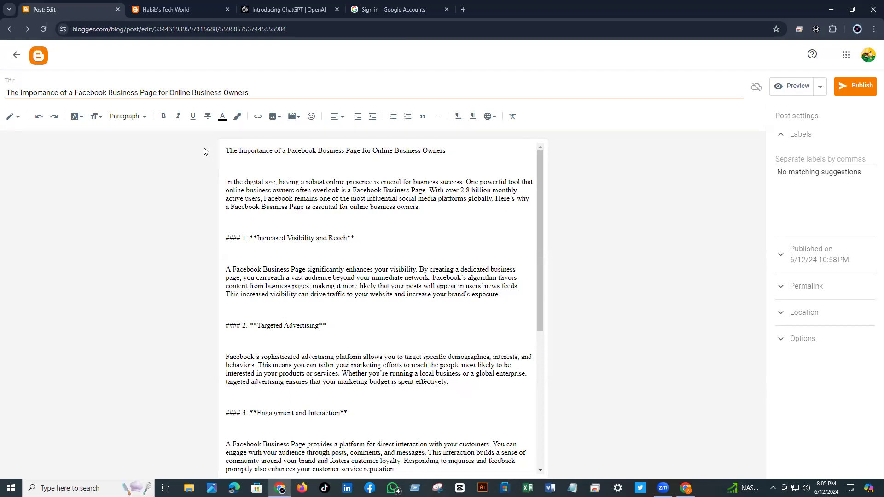
pyautogui.click(242, 237)
pyautogui.press('BackSpace')
pyautogui.press('BackSpace')
pyautogui.press('BackSpace')
pyautogui.press('BackSpace')
pyautogui.press('BackSpace')
pyautogui.press('BackSpace')
pyautogui.press('BackSpace')
pyautogui.press('BackSpace')
pyautogui.press('BackSpace')
pyautogui.press('BackSpace')
pyautogui.press('BackSpace')
pyautogui.press('BackSpace')
pyautogui.press('BackSpace')
pyautogui.press('BackSpace')
pyautogui.press('BackSpace')
pyautogui.press('BackSpace')
pyautogui.press('BackSpace')
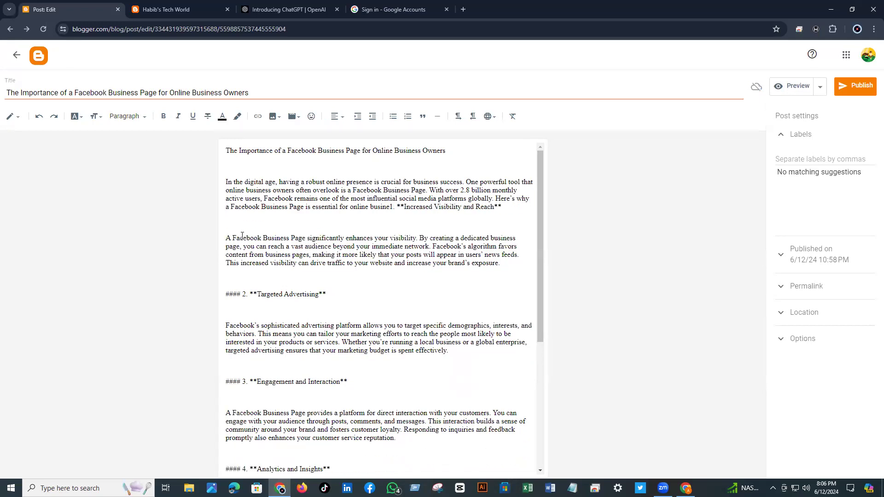
pyautogui.press('Return')
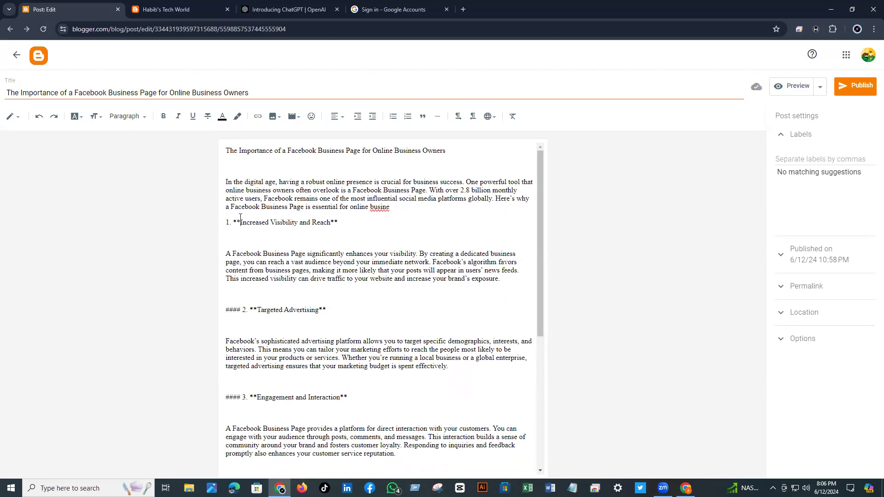
pyautogui.moveTo(240, 219); pyautogui.dragTo(214, 220)
pyautogui.press('BackSpace')
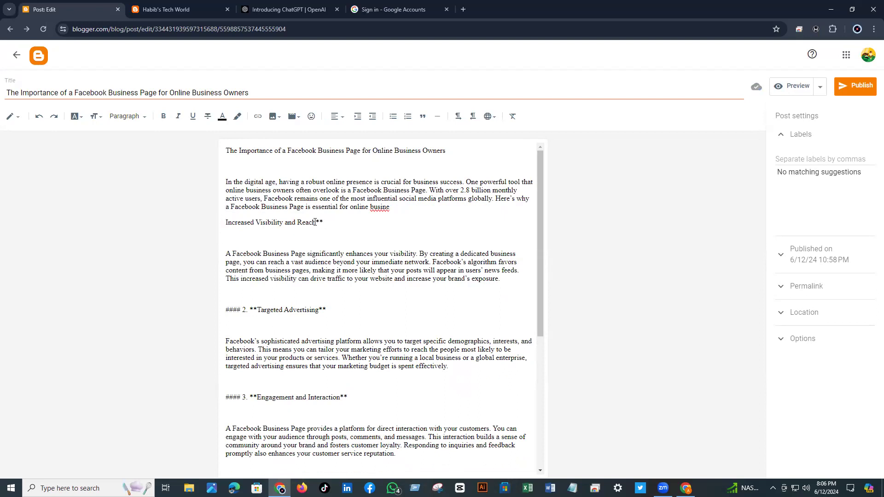
pyautogui.click(336, 224)
pyautogui.press('BackSpace')
pyautogui.press('BackSpace')
# Zoom the editor page to 125% and close the insert-link box without adding a link
pyautogui.hotkey('ctrl', 'k')
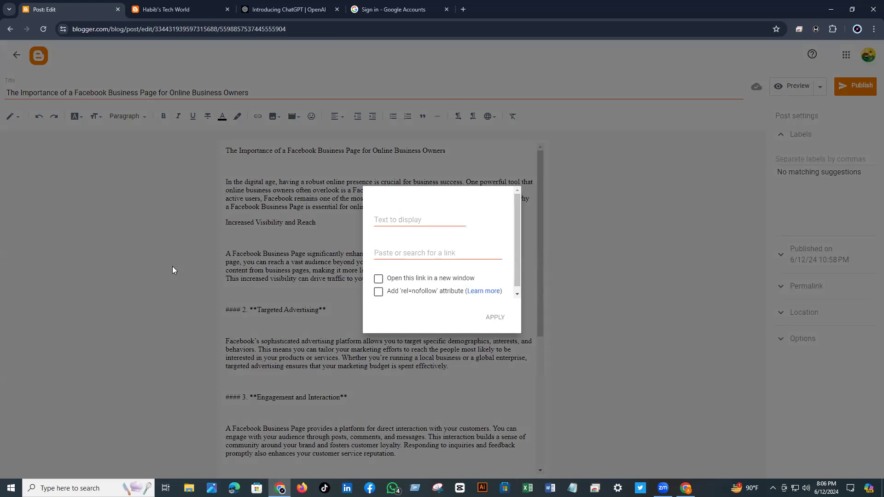
pyautogui.press('Escape')
pyautogui.hotkey('ctrl', 'k')
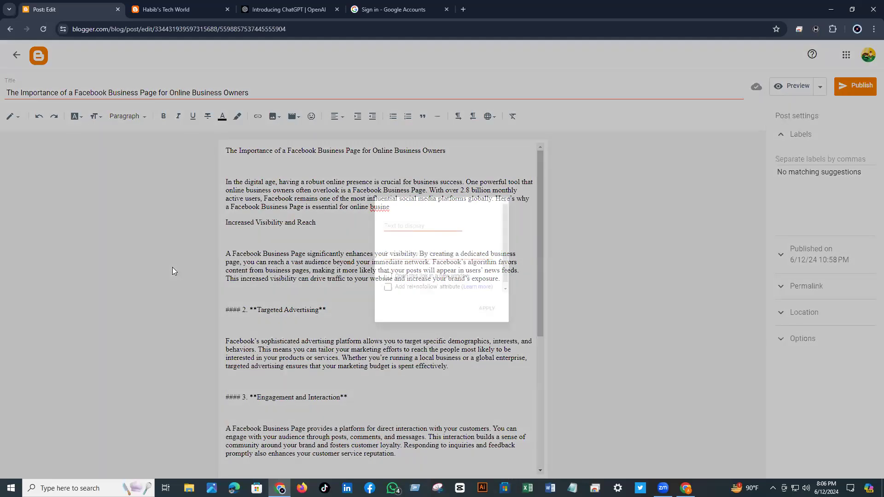
pyautogui.hotkey('ctrl', '+')
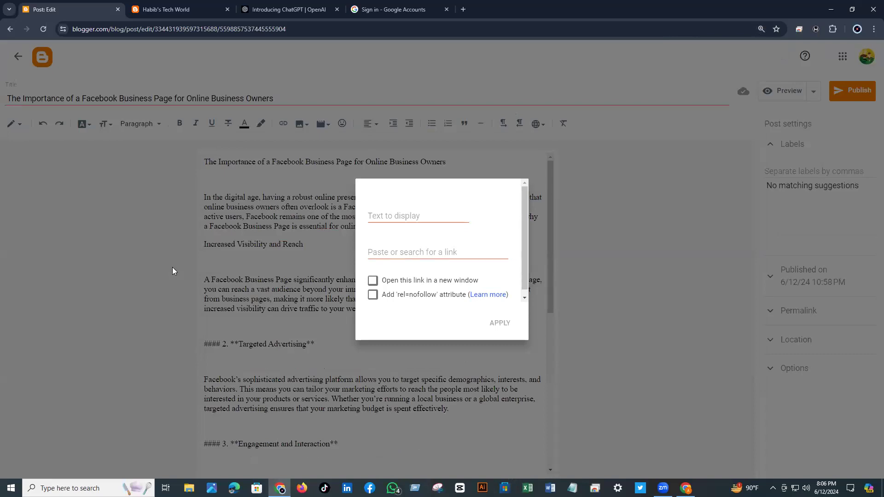
pyautogui.hotkey('ctrl', '+')
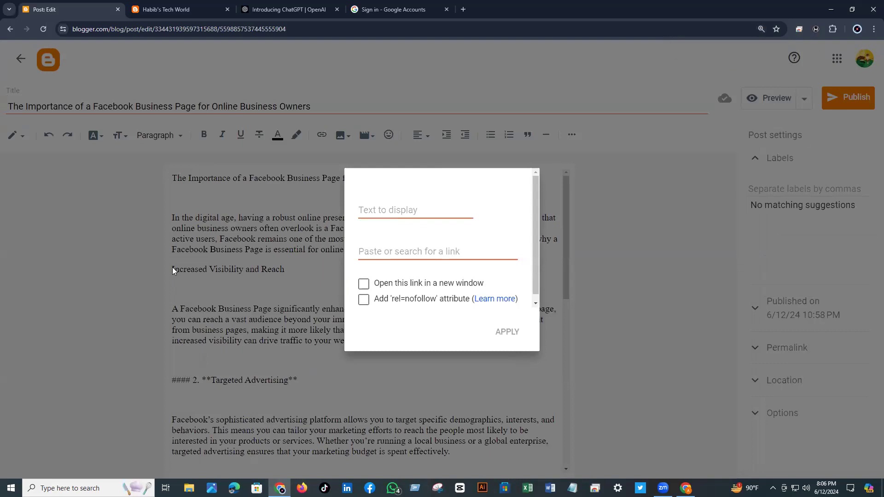
pyautogui.press('Escape')
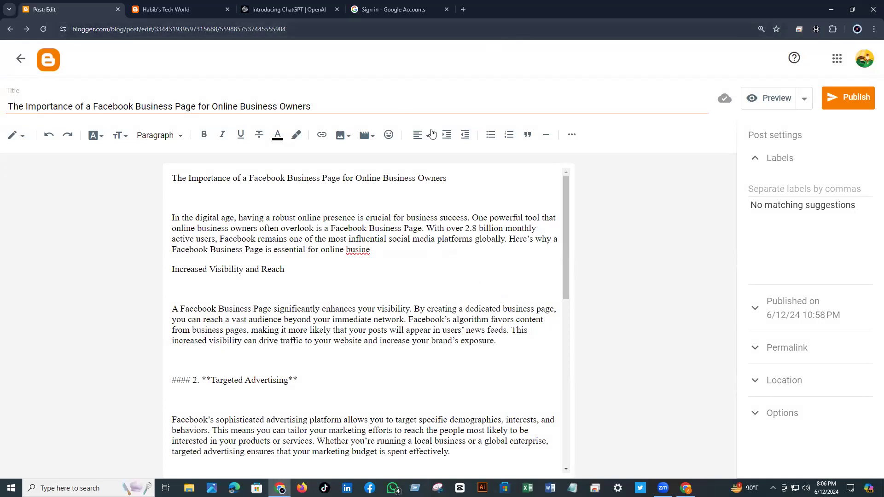
# Insert a 👉 emoji before 'Increased Visibility and Reach' and make that subheading bold
pyautogui.click(173, 269)
pyautogui.click(388, 136)
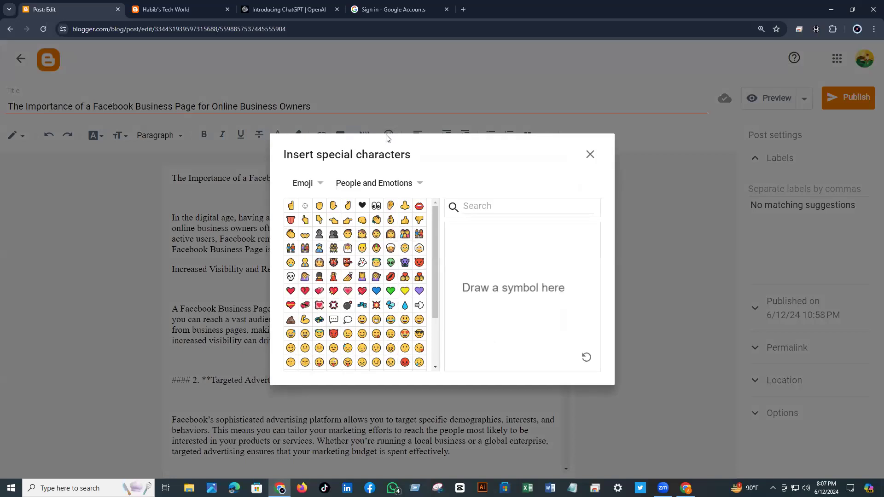
pyautogui.click(347, 224)
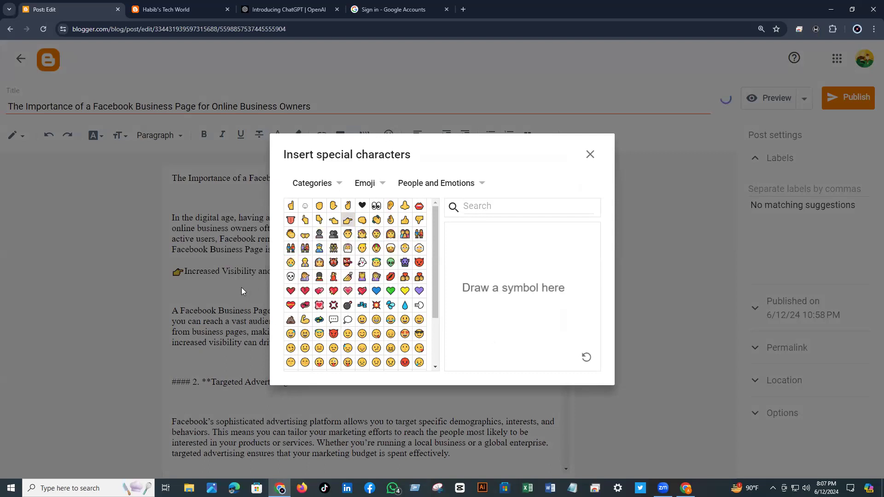
pyautogui.click(588, 156)
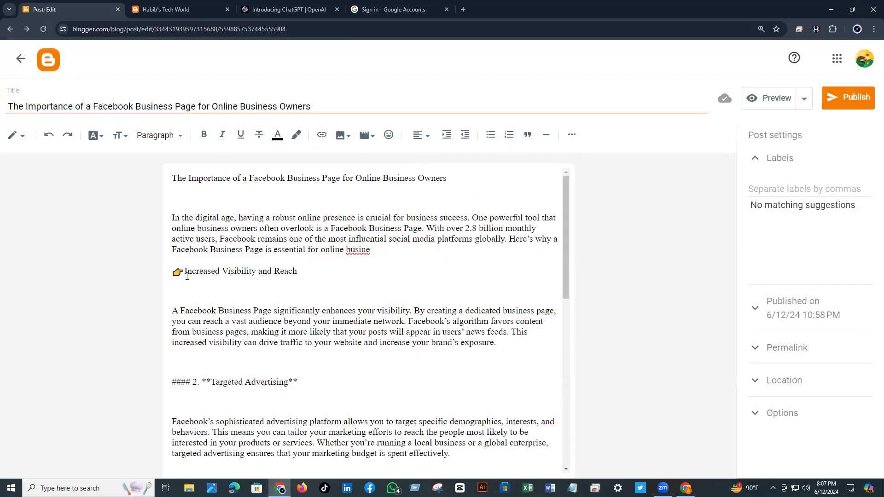
pyautogui.moveTo(187, 275); pyautogui.dragTo(169, 278)
pyautogui.click(287, 281)
pyautogui.moveTo(182, 270); pyautogui.dragTo(305, 268)
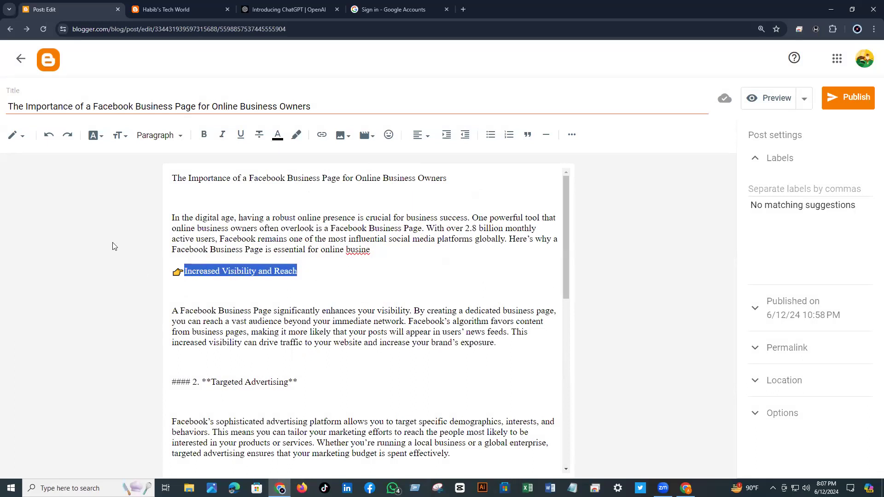
pyautogui.click(205, 136)
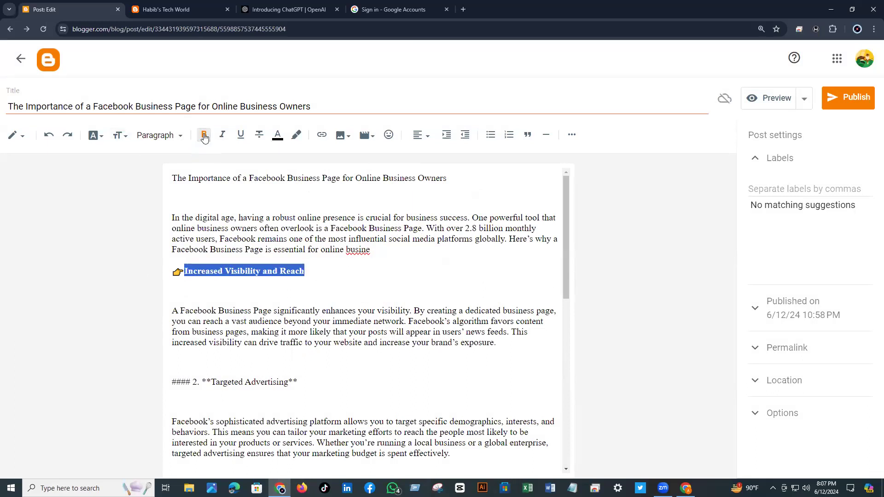
pyautogui.click(342, 270)
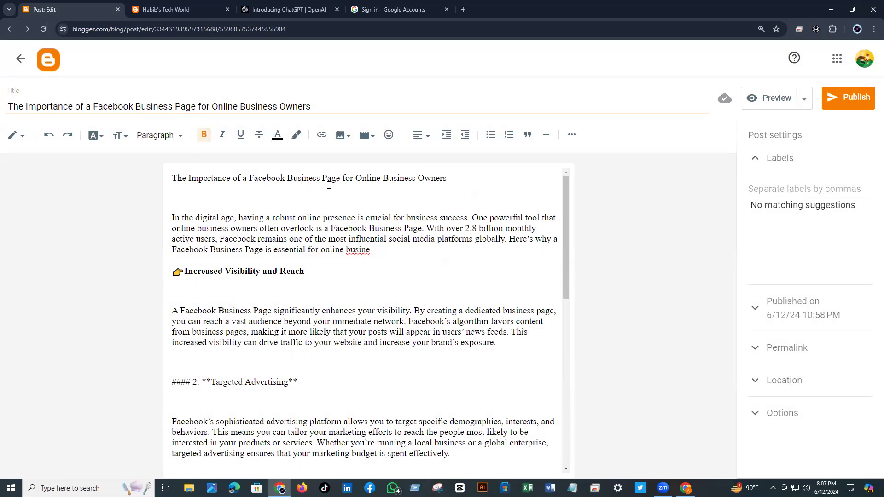
# Delete the duplicate title line, complete 'business' by adding ss, and select the intro paragraph
pyautogui.click(371, 187)
pyautogui.click(174, 217)
pyautogui.press('BackSpace')
pyautogui.press('BackSpace')
pyautogui.press('BackSpace')
pyautogui.press('BackSpace')
pyautogui.press('BackSpace')
pyautogui.press('BackSpace')
pyautogui.press('BackSpace')
pyautogui.press('BackSpace')
pyautogui.press('BackSpace')
pyautogui.press('BackSpace')
pyautogui.press('BackSpace')
pyautogui.press('BackSpace')
pyautogui.press('BackSpace')
pyautogui.press('BackSpace')
pyautogui.press('BackSpace')
pyautogui.press('BackSpace')
pyautogui.press('BackSpace')
pyautogui.press('BackSpace')
pyautogui.press('BackSpace')
pyautogui.press('BackSpace')
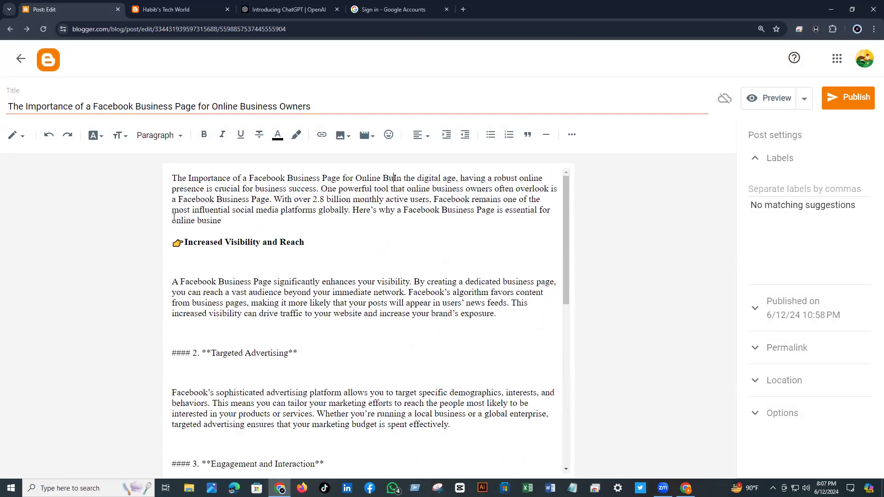
pyautogui.press('BackSpace')
pyautogui.press('BackSpace')
pyautogui.press('BackSpace')
pyautogui.press('BackSpace')
pyautogui.press('BackSpace')
pyautogui.press('BackSpace')
pyautogui.press('BackSpace')
pyautogui.press('BackSpace')
pyautogui.press('BackSpace')
pyautogui.press('BackSpace')
pyautogui.press('BackSpace')
pyautogui.press('BackSpace')
pyautogui.press('BackSpace')
pyautogui.press('BackSpace')
pyautogui.press('BackSpace')
pyautogui.press('BackSpace')
pyautogui.press('BackSpace')
pyautogui.press('BackSpace')
pyautogui.press('BackSpace')
pyautogui.press('BackSpace')
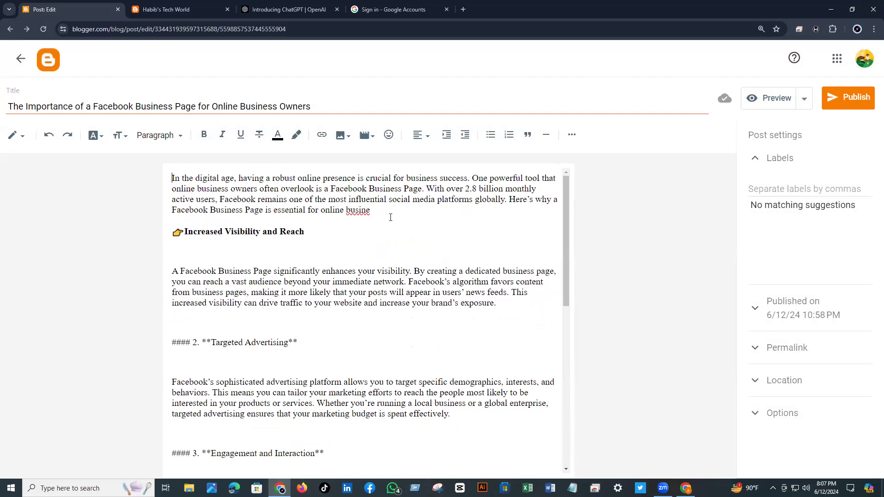
pyautogui.write('ss.')
pyautogui.moveTo(171, 178); pyautogui.dragTo(395, 205)
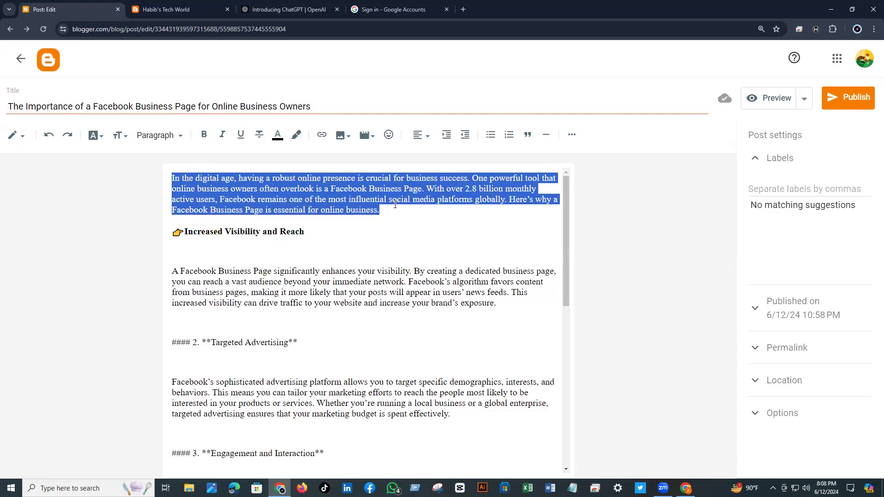
# Make the intro paragraph bold, removing the italic that was briefly applied
pyautogui.click(203, 134)
pyautogui.click(221, 138)
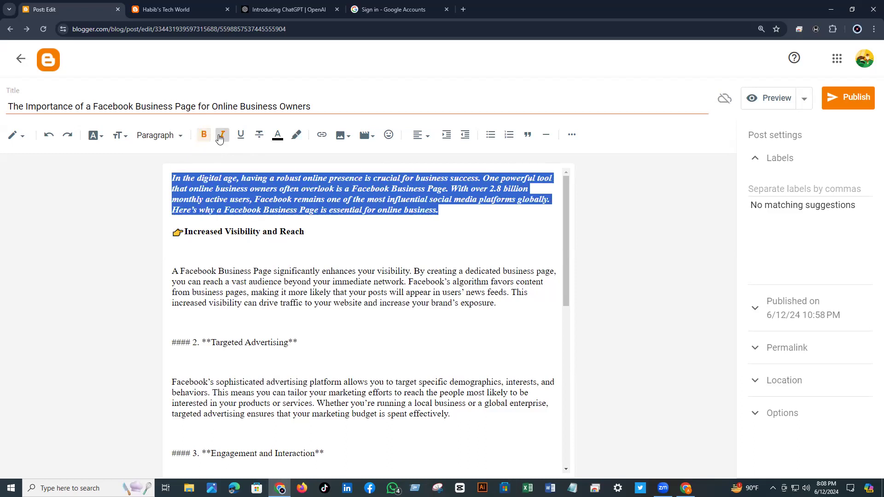
pyautogui.click(130, 261)
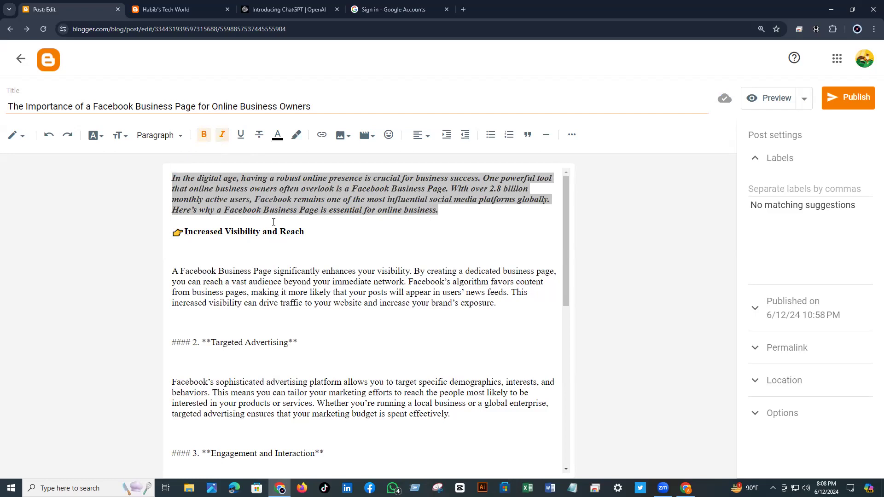
pyautogui.tripleClick(438, 213)
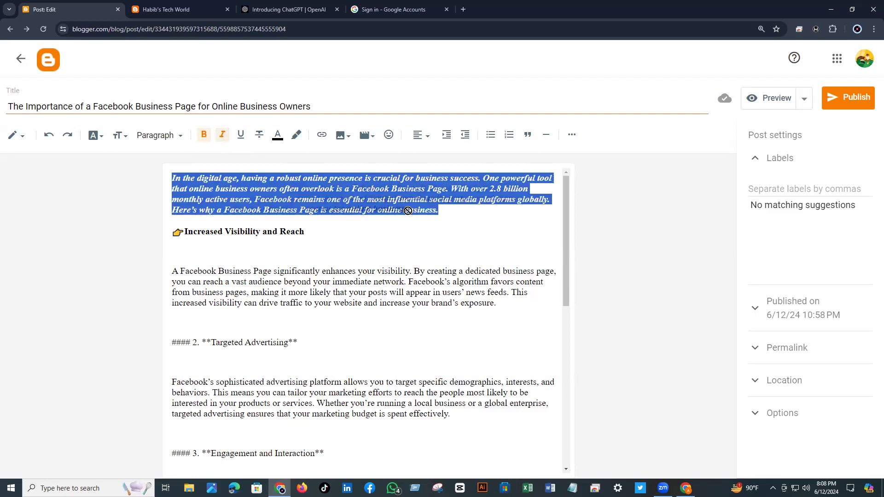
pyautogui.click(222, 134)
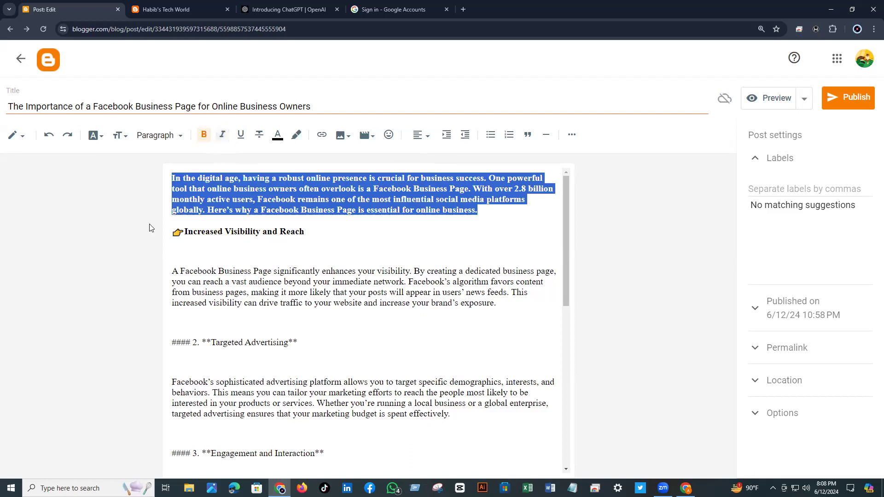
pyautogui.click(127, 259)
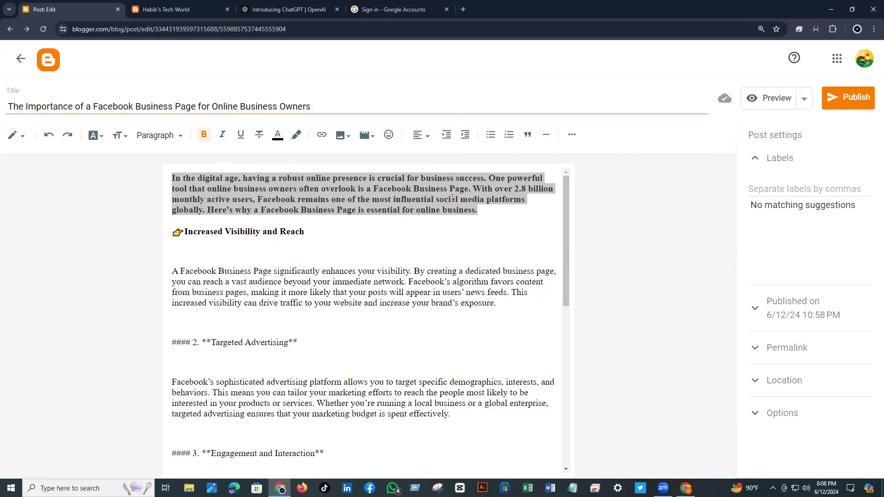
# Set the intro paragraph's text colour to lime
pyautogui.tripleClick(479, 209)
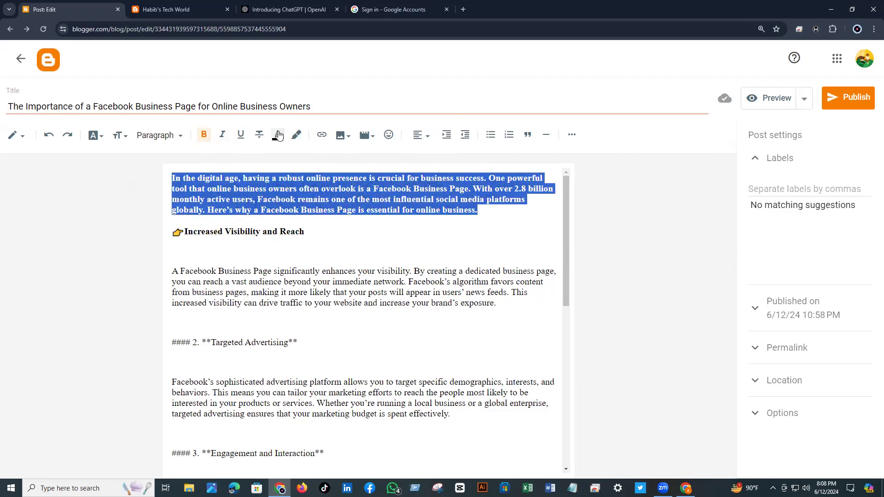
pyautogui.click(295, 135)
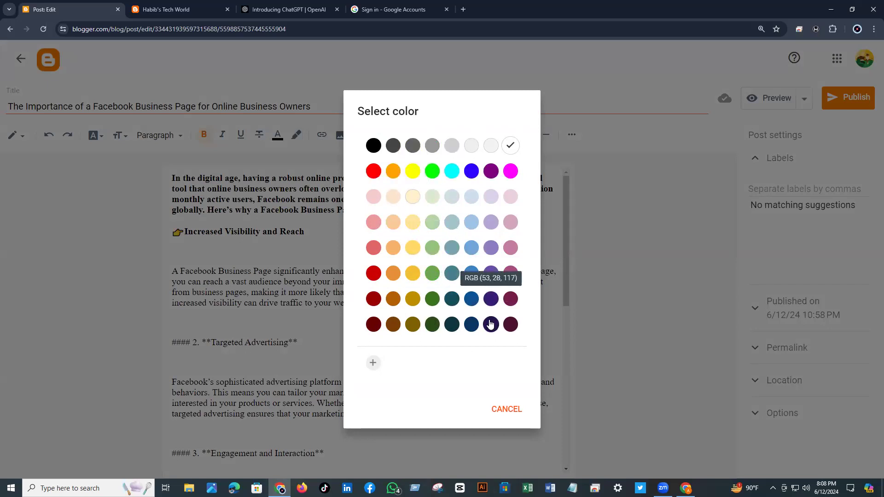
pyautogui.click(432, 175)
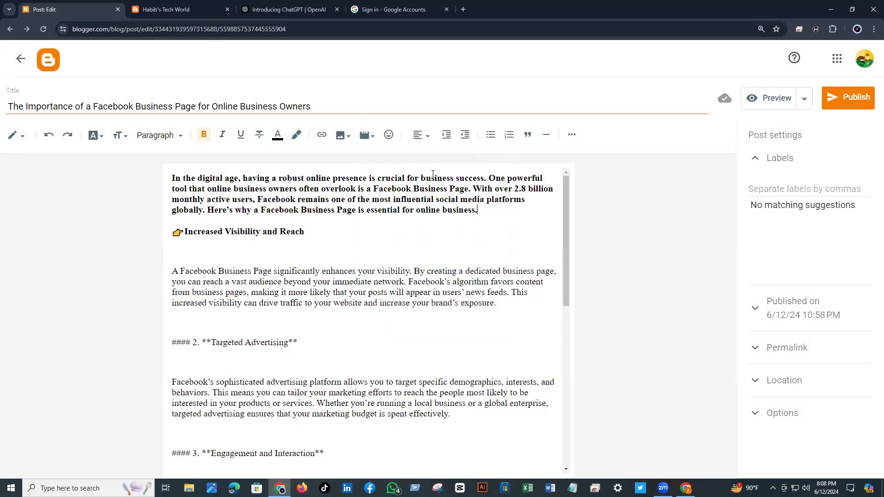
# Give the whole intro paragraph a lime background highlight
pyautogui.moveTo(481, 210); pyautogui.dragTo(149, 169)
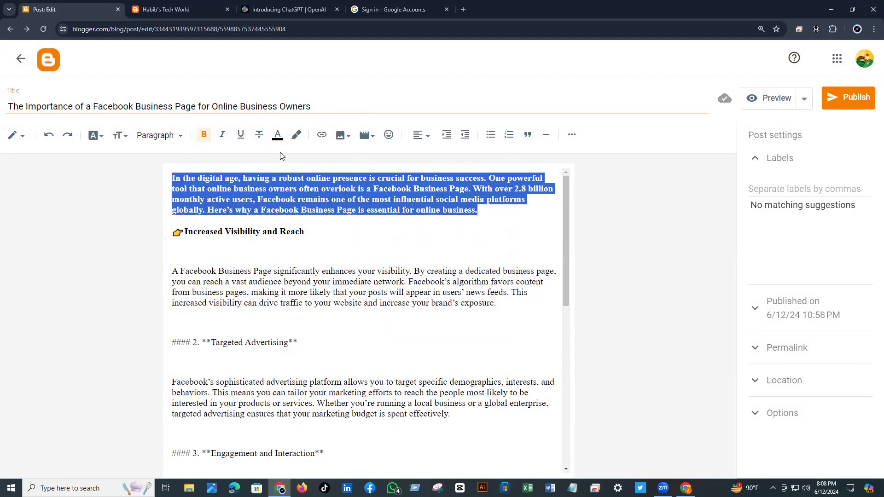
pyautogui.click(296, 134)
pyautogui.click(296, 134)
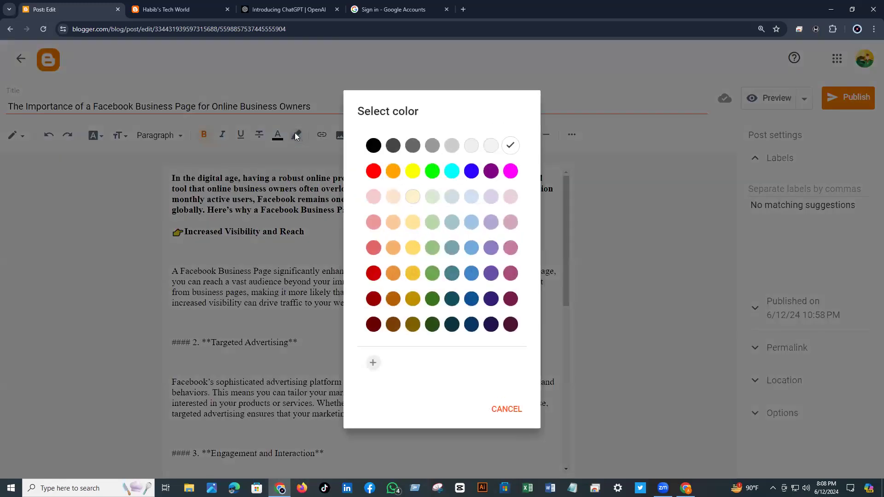
pyautogui.click(431, 171)
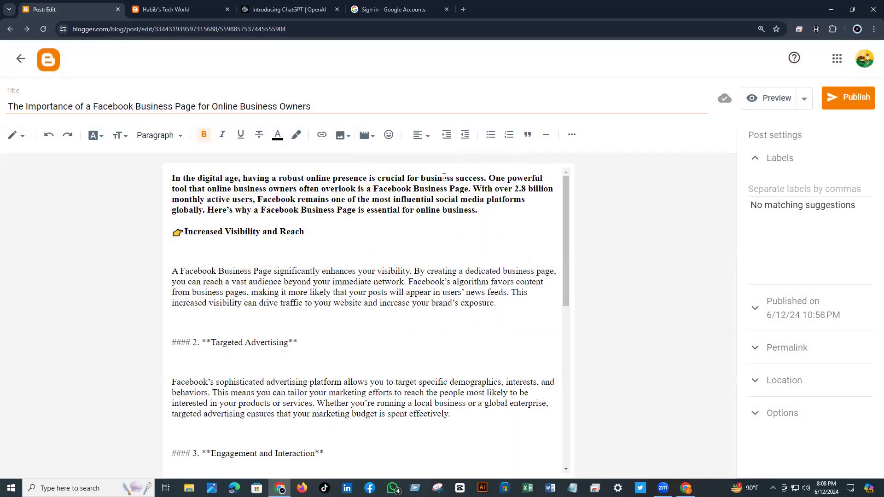
# Reselect the intro paragraph, remove its bold and colour its text lime
pyautogui.moveTo(304, 231); pyautogui.dragTo(205, 178)
pyautogui.click(119, 219)
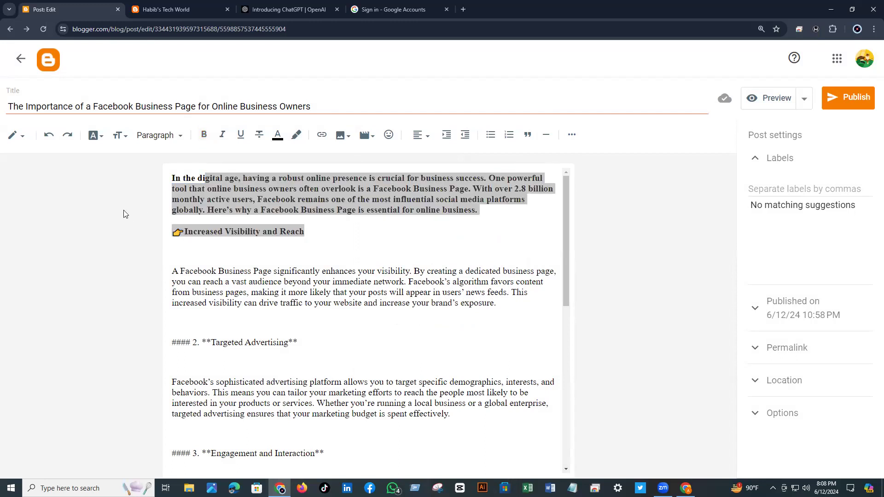
pyautogui.doubleClick(128, 253)
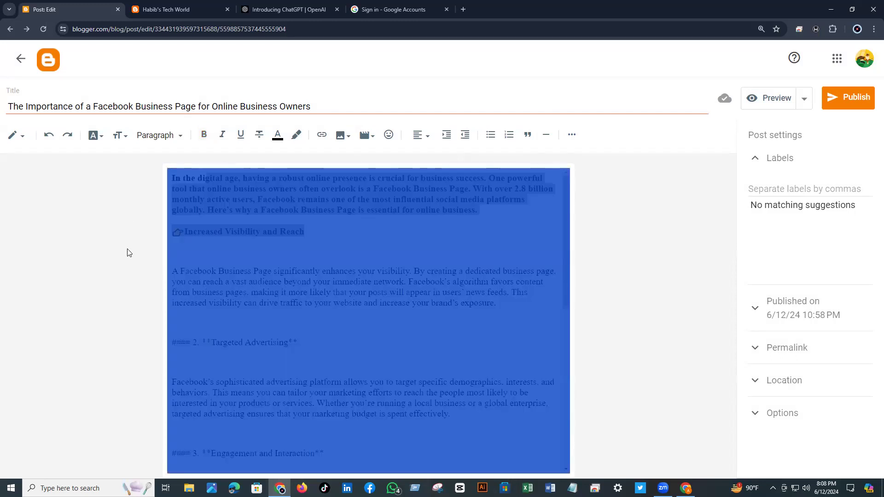
pyautogui.click(94, 269)
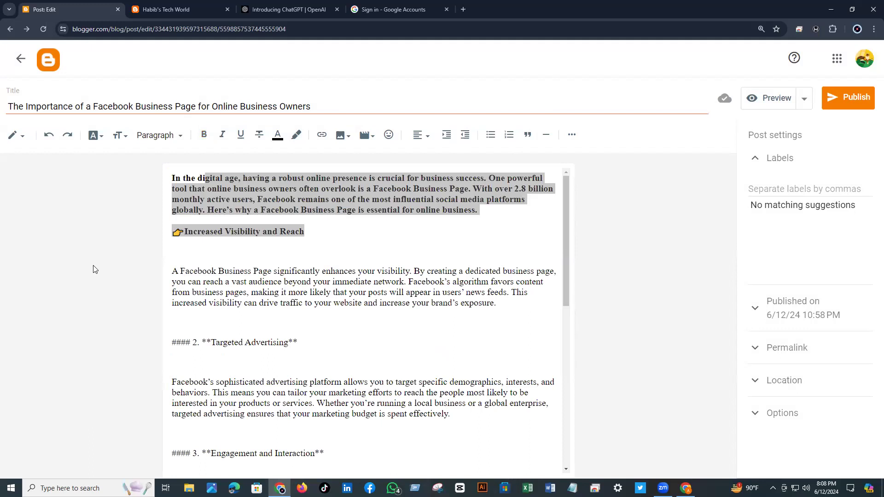
pyautogui.doubleClick(175, 178)
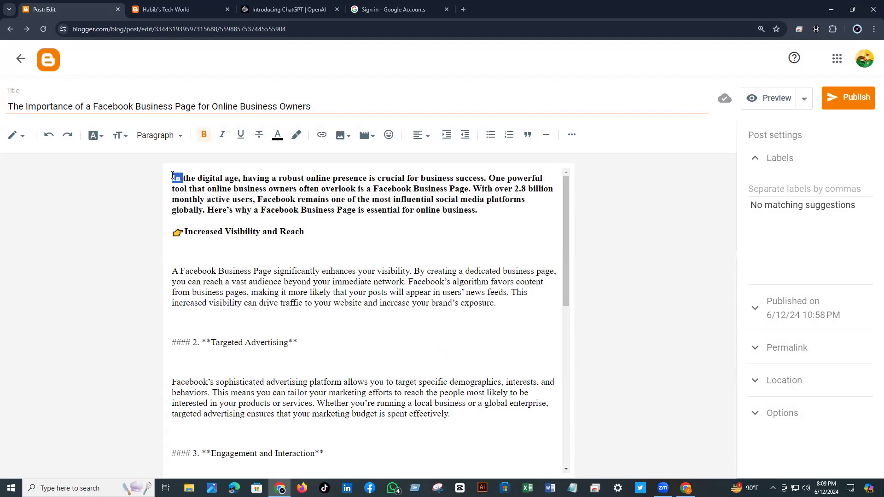
pyautogui.click(136, 176)
pyautogui.hotkey('shift', 'Down')
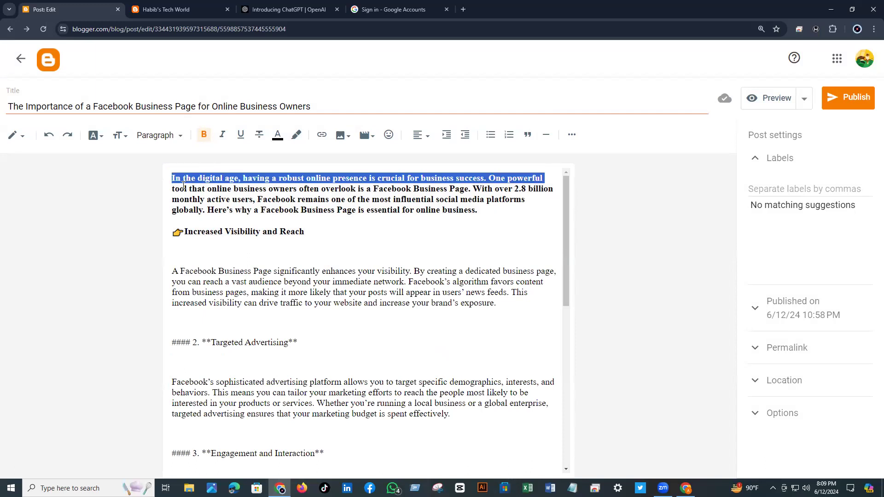
pyautogui.hotkey('shift', 'Down')
pyautogui.hotkey('shift', 'Down')
pyautogui.hotkey('shift', 'Down')
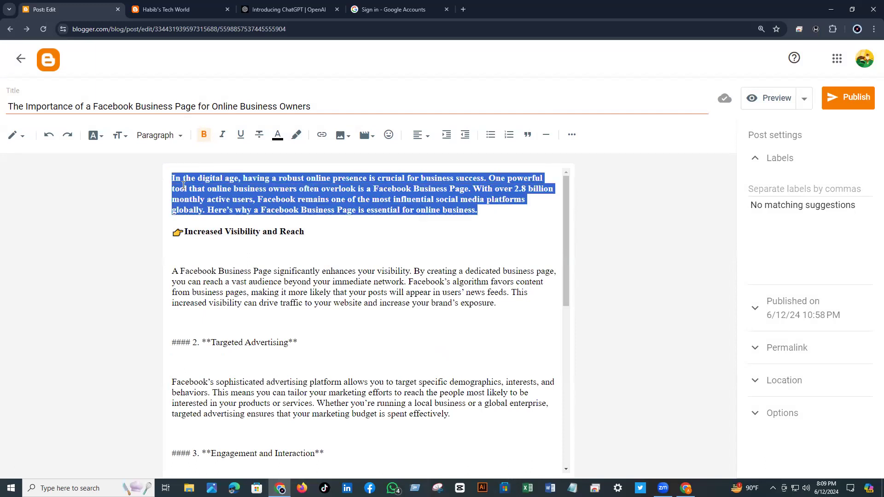
pyautogui.click(205, 136)
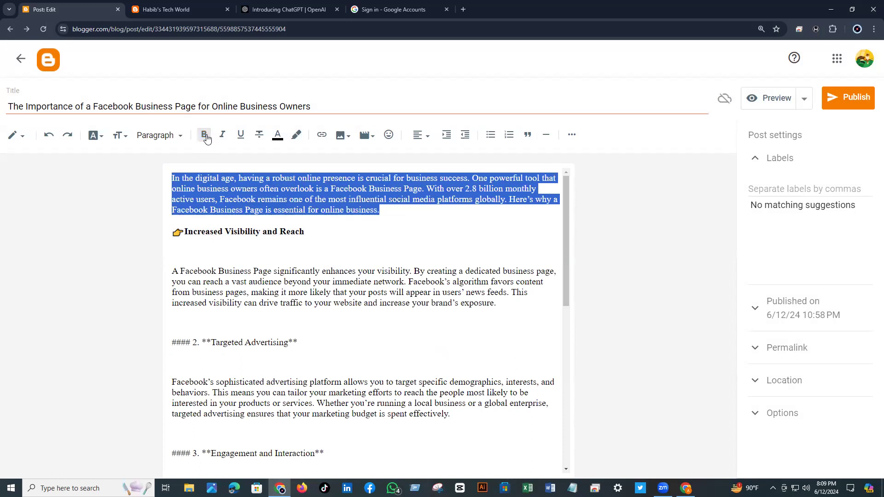
pyautogui.click(297, 135)
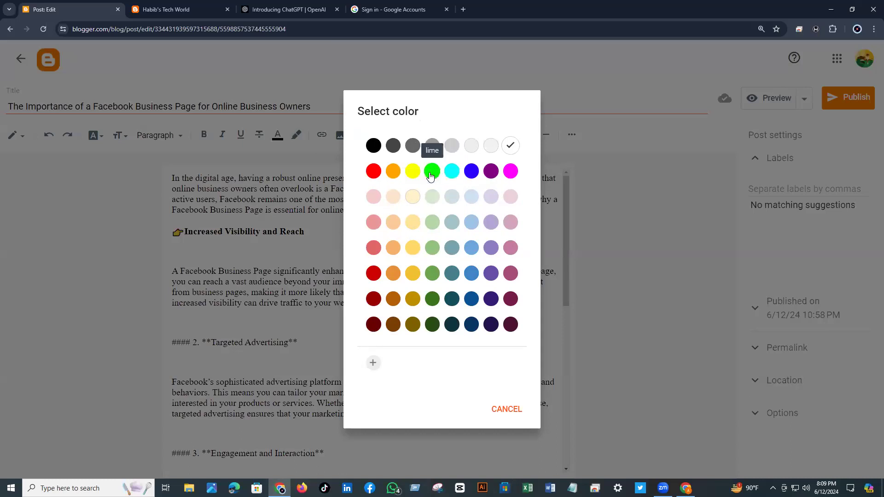
pyautogui.click(430, 174)
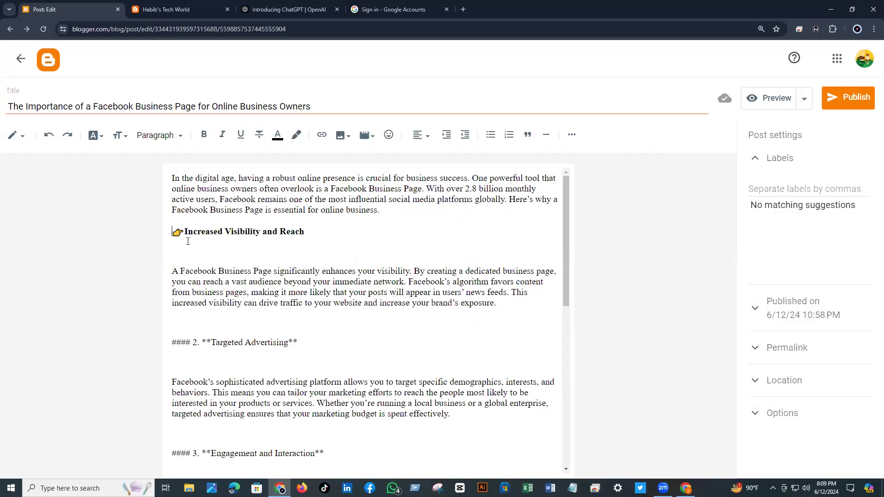
# Make the intro paragraph bold again with lime text colour
pyautogui.moveTo(172, 178); pyautogui.dragTo(387, 212)
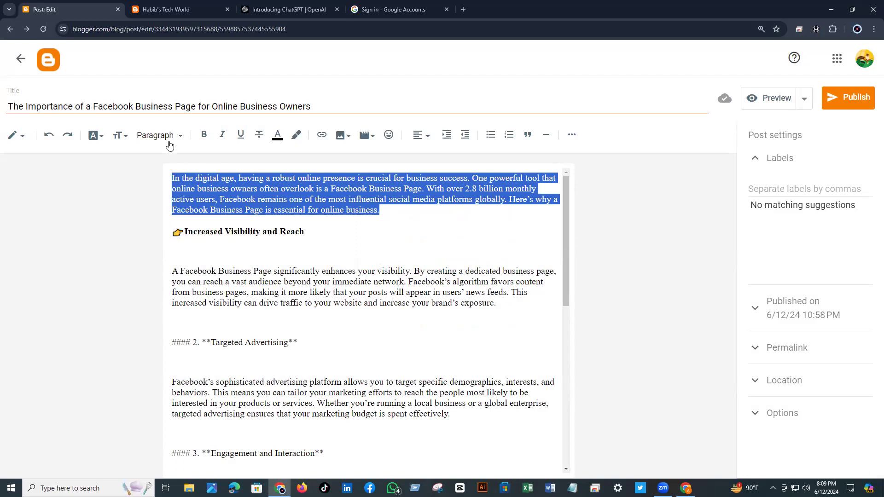
pyautogui.click(204, 134)
pyautogui.click(278, 136)
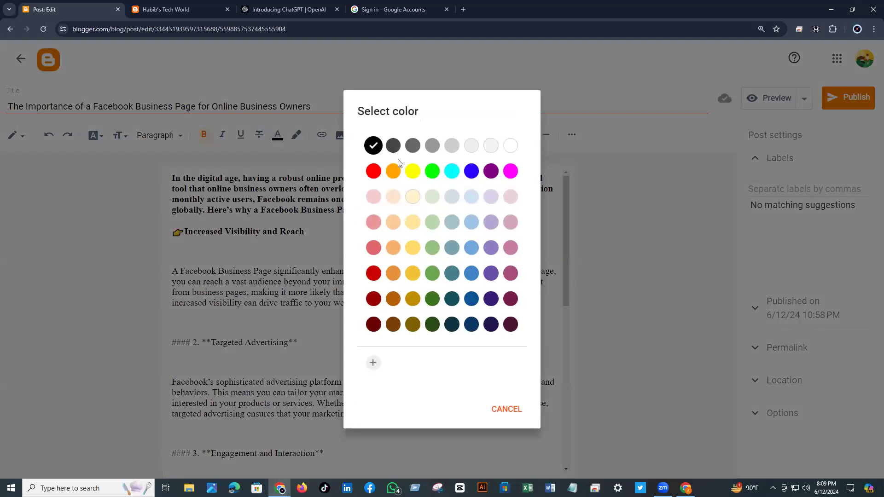
pyautogui.click(428, 172)
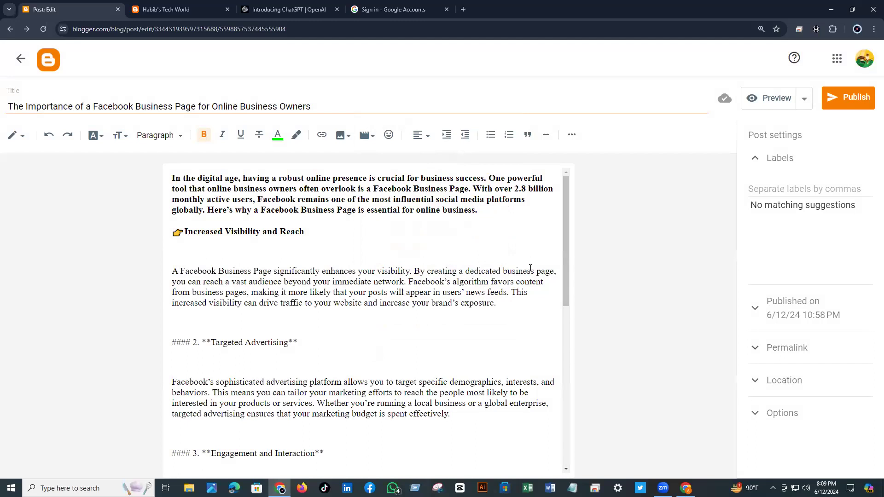
pyautogui.click(169, 135)
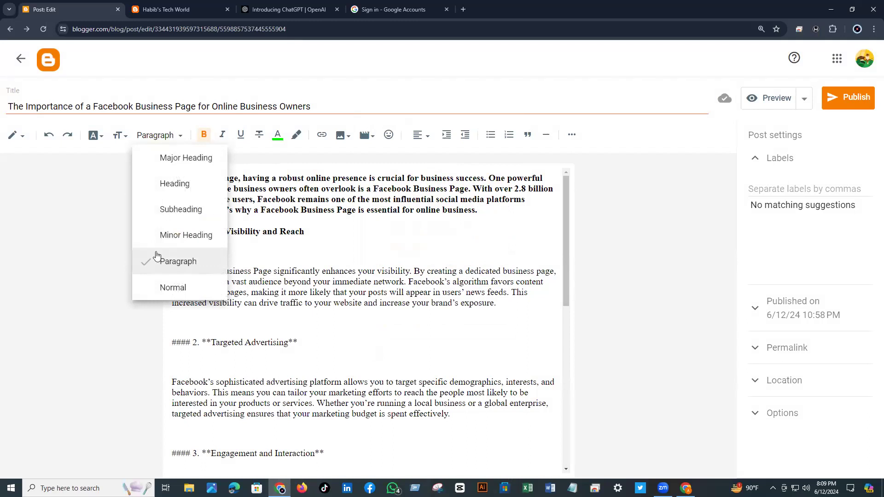
# Apply the Normal style, then undo repeatedly until the intro is plain and the title line returns
pyautogui.click(145, 292)
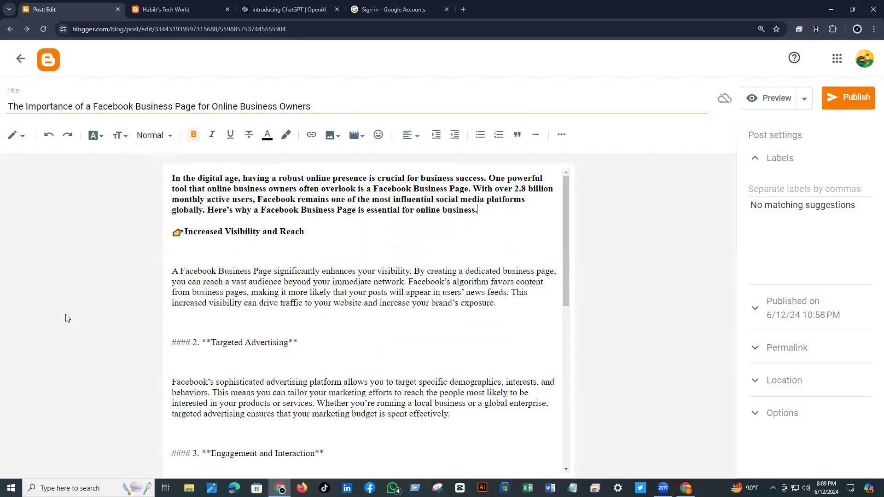
pyautogui.click(48, 135)
pyautogui.click(47, 137)
pyautogui.click(47, 136)
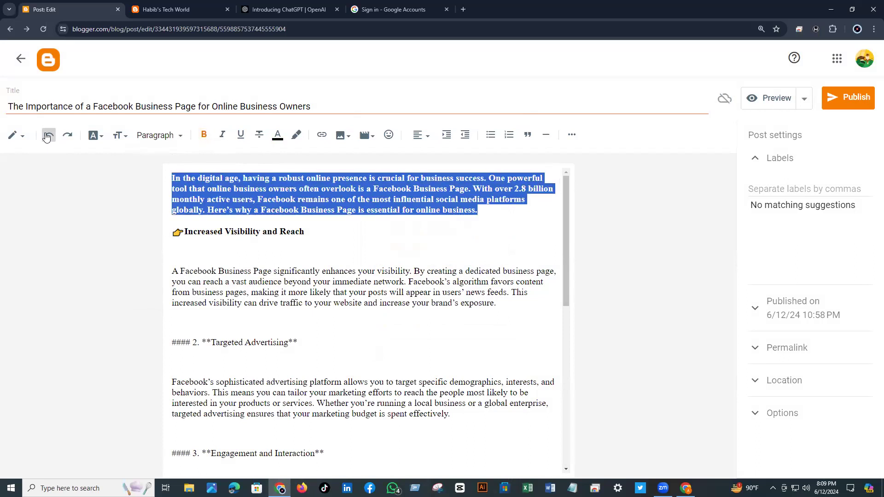
pyautogui.click(47, 136)
pyautogui.click(47, 137)
pyautogui.click(47, 137)
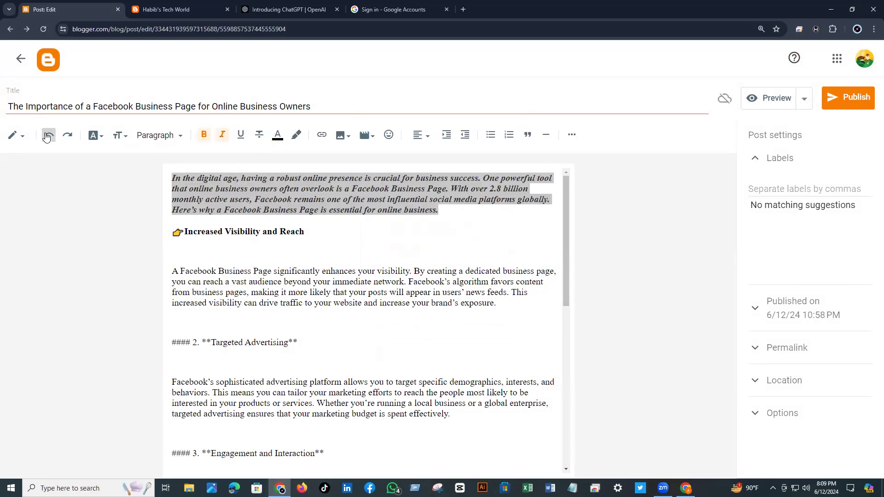
pyautogui.click(47, 137)
pyautogui.click(46, 137)
pyautogui.click(47, 137)
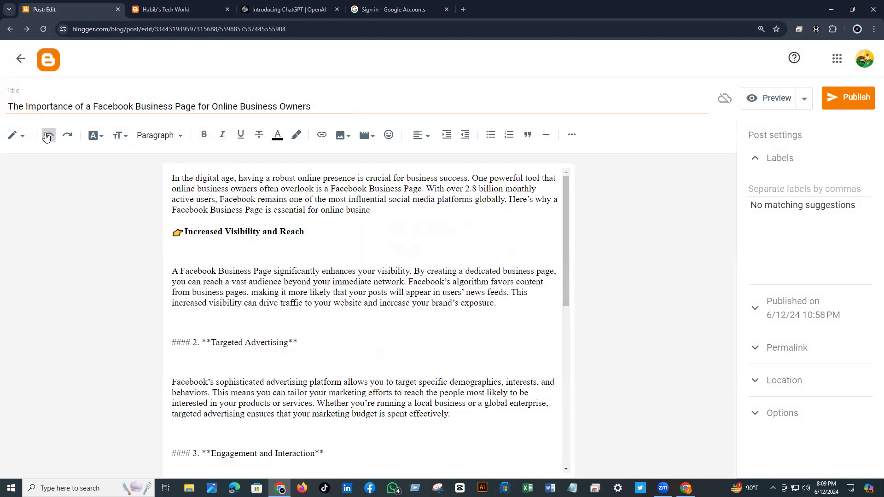
pyautogui.click(48, 137)
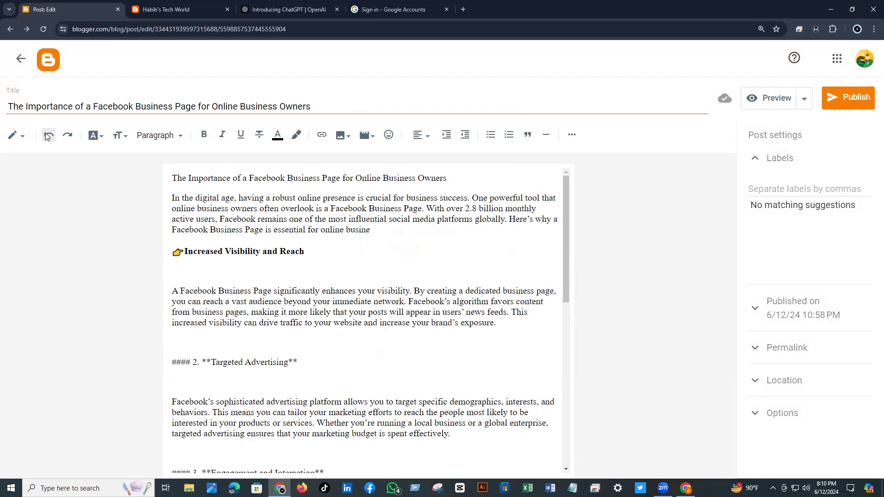
# Go back to the blog dashboard and begin a new blank post
pyautogui.click(20, 59)
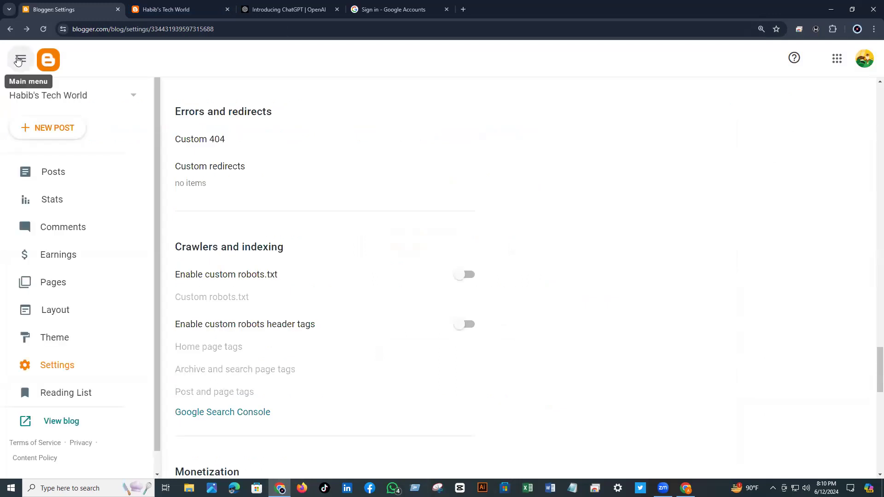
pyautogui.click(56, 128)
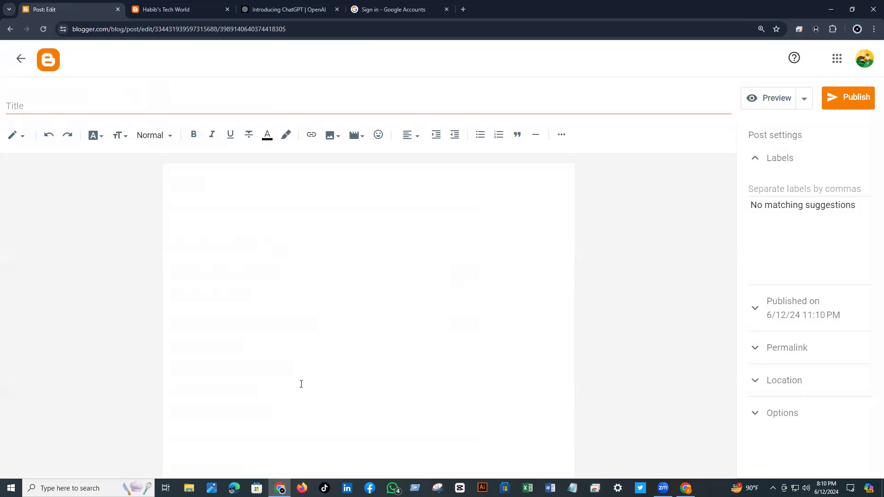
# Title the new post 'Importance of Facebook Page' and paste the article into its body
pyautogui.click(27, 104)
pyautogui.write('Importance of ')
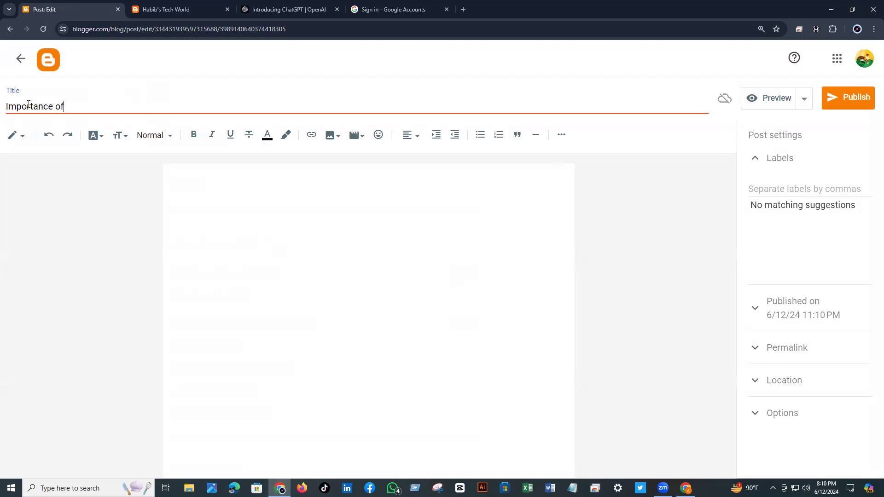
pyautogui.write('Facebook Page')
pyautogui.click(166, 211)
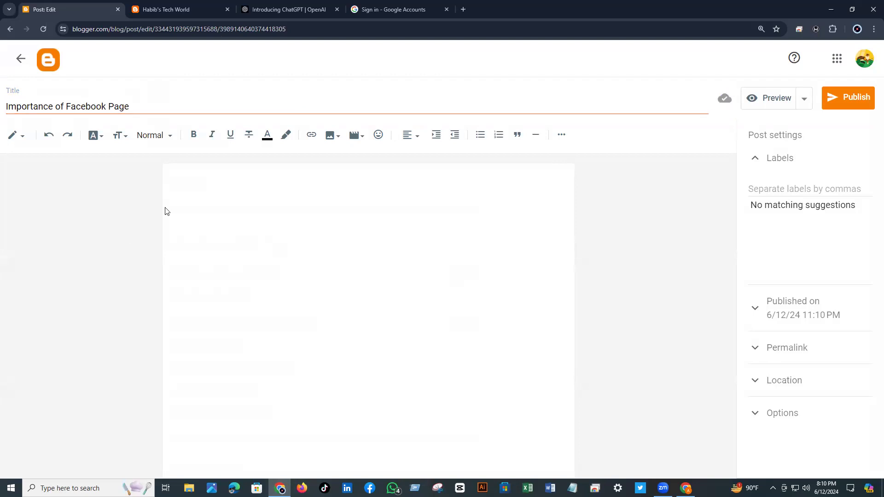
pyautogui.click(204, 202)
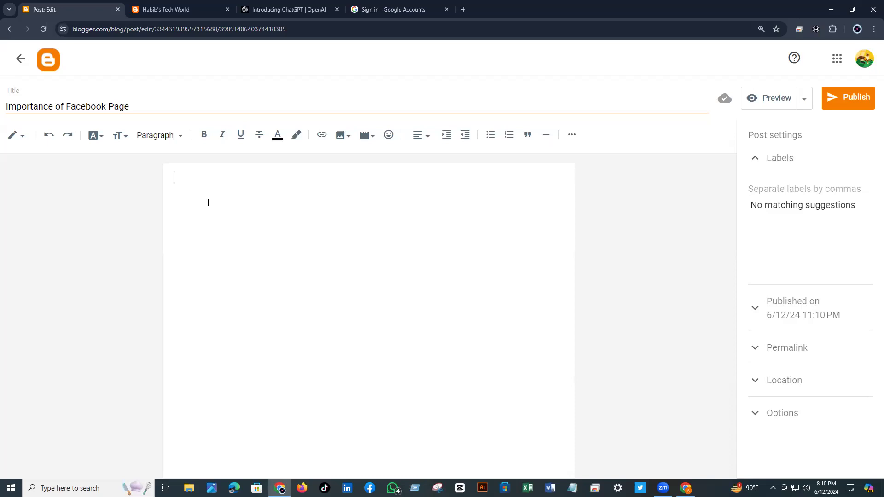
pyautogui.hotkey('ctrl', 'v')
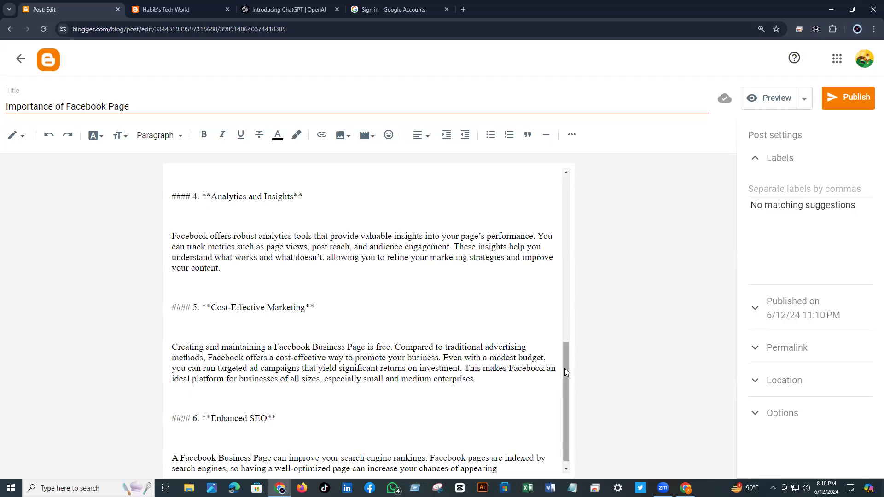
pyautogui.moveTo(565, 370); pyautogui.dragTo(574, 171)
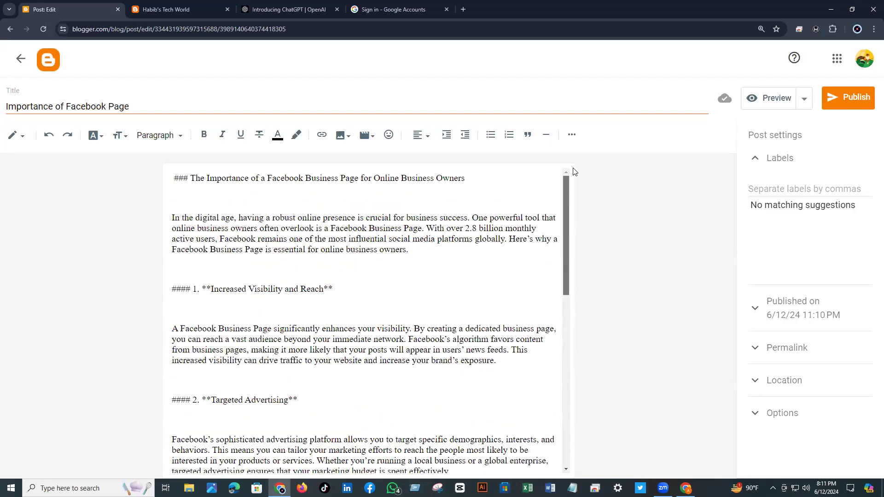
# Delete the duplicate ### title line and select the opening paragraph from 'In' to its end
pyautogui.click(172, 219)
pyautogui.press('BackSpace')
pyautogui.press('BackSpace')
pyautogui.press('BackSpace')
pyautogui.press('BackSpace')
pyautogui.press('BackSpace')
pyautogui.press('BackSpace')
pyautogui.press('BackSpace')
pyautogui.press('BackSpace')
pyautogui.press('BackSpace')
pyautogui.press('BackSpace')
pyautogui.press('BackSpace')
pyautogui.press('BackSpace')
pyautogui.press('BackSpace')
pyautogui.press('BackSpace')
pyautogui.press('BackSpace')
pyautogui.press('BackSpace')
pyautogui.press('BackSpace')
pyautogui.press('BackSpace')
pyautogui.press('BackSpace')
pyautogui.press('BackSpace')
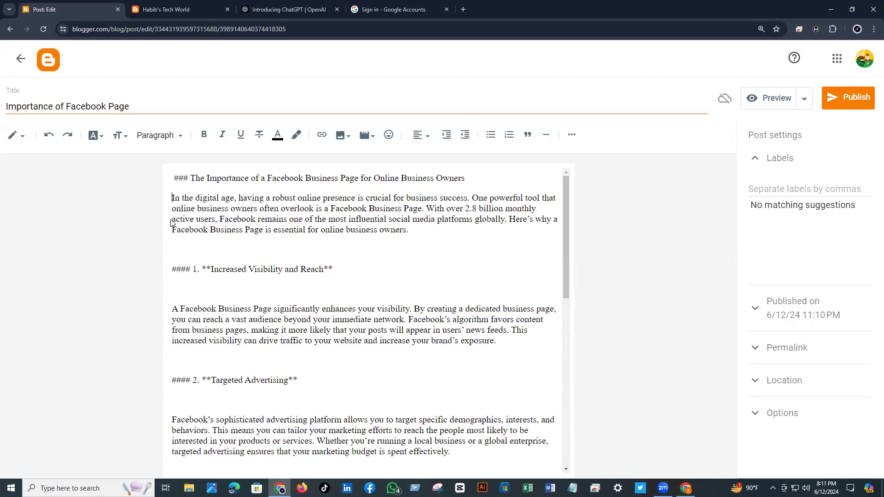
pyautogui.press('BackSpace')
pyautogui.press('BackSpace')
pyautogui.press('BackSpace')
pyautogui.press('BackSpace')
pyautogui.press('BackSpace')
pyautogui.press('BackSpace')
pyautogui.press('BackSpace')
pyautogui.press('BackSpace')
pyautogui.press('BackSpace')
pyautogui.press('BackSpace')
pyautogui.press('BackSpace')
pyautogui.press('BackSpace')
pyautogui.press('BackSpace')
pyautogui.press('BackSpace')
pyautogui.press('BackSpace')
pyautogui.press('BackSpace')
pyautogui.press('BackSpace')
pyautogui.press('BackSpace')
pyautogui.press('BackSpace')
pyautogui.press('BackSpace')
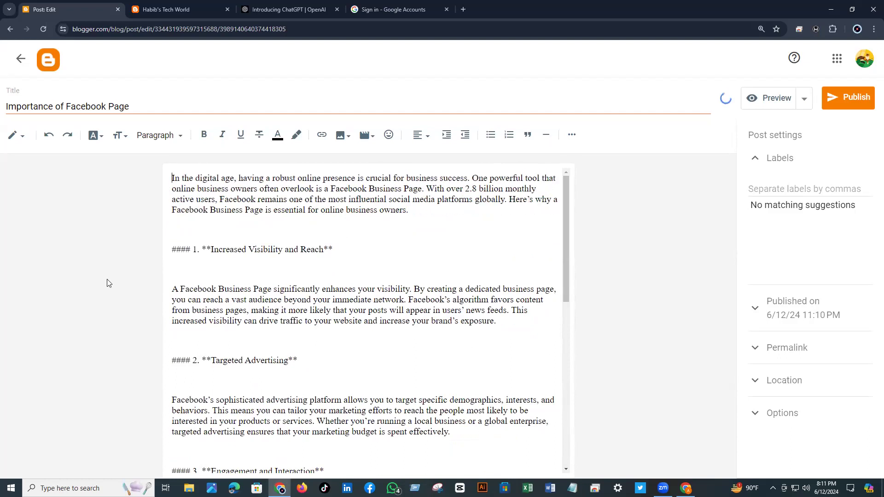
pyautogui.moveTo(423, 212); pyautogui.dragTo(262, 189)
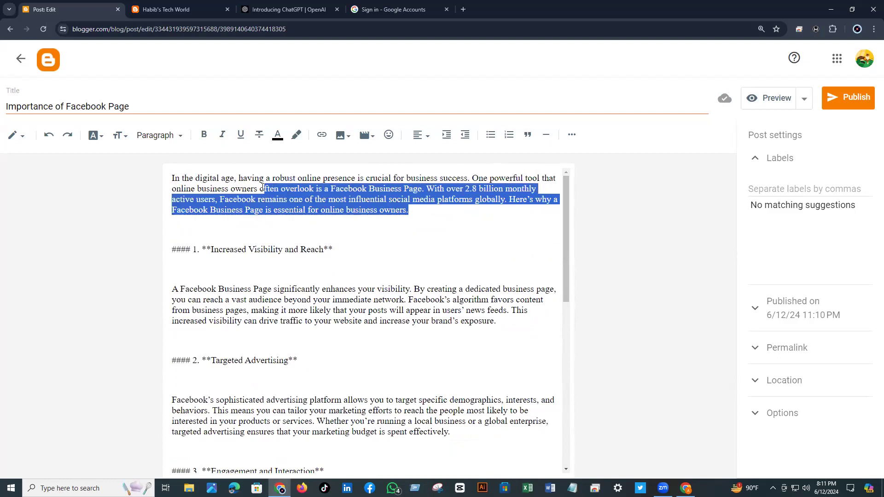
pyautogui.hotkey('shift', 'Up')
pyautogui.hotkey('shift', 'Left')
pyautogui.hotkey('shift', 'Left')
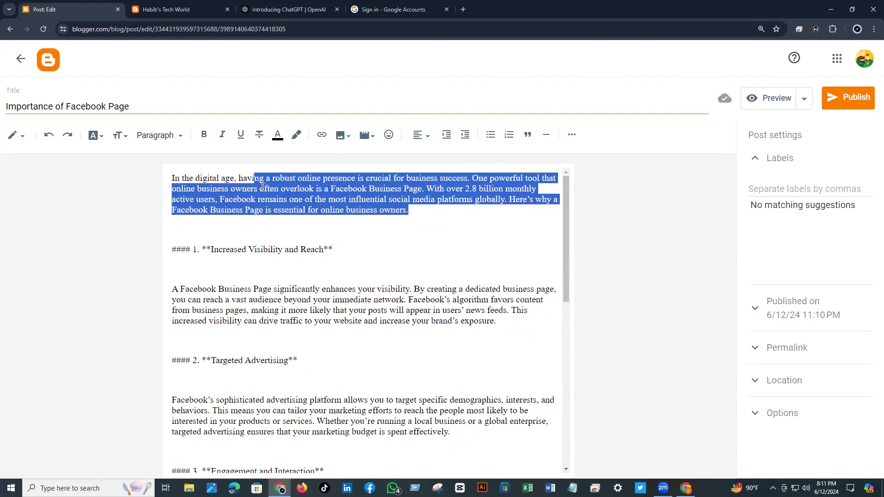
pyautogui.hotkey('ctrl', 'shift', 'Left')
pyautogui.hotkey('ctrl', 'shift', 'Left')
pyautogui.hotkey('ctrl', 'shift', 'Left')
pyautogui.hotkey('shift', 'Left')
pyautogui.hotkey('shift', 'Left')
pyautogui.hotkey('shift', 'Left')
pyautogui.hotkey('shift', 'Left')
pyautogui.hotkey('shift', 'Left')
pyautogui.hotkey('shift', 'Left')
pyautogui.hotkey('shift', 'Left')
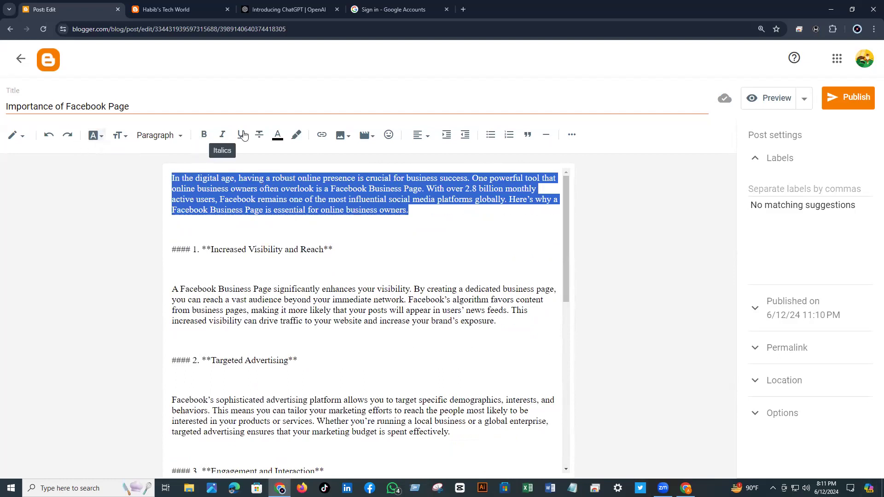
# Colour the opening paragraph bright green and start deleting the #### 1. markers before 'Increased'
pyautogui.click(277, 139)
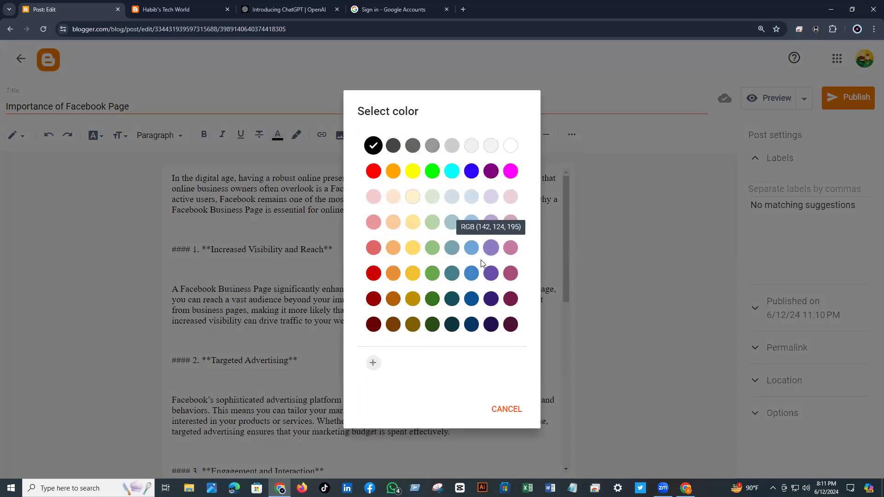
pyautogui.click(432, 172)
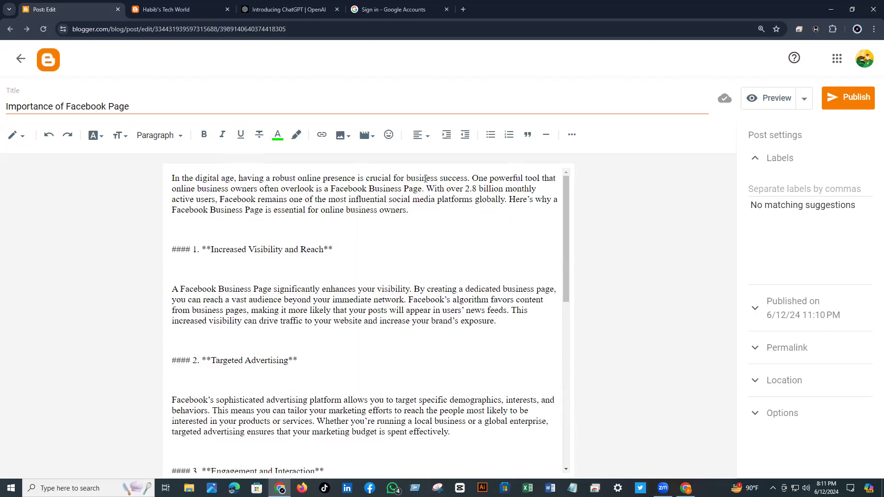
pyautogui.moveTo(416, 211); pyautogui.dragTo(152, 177)
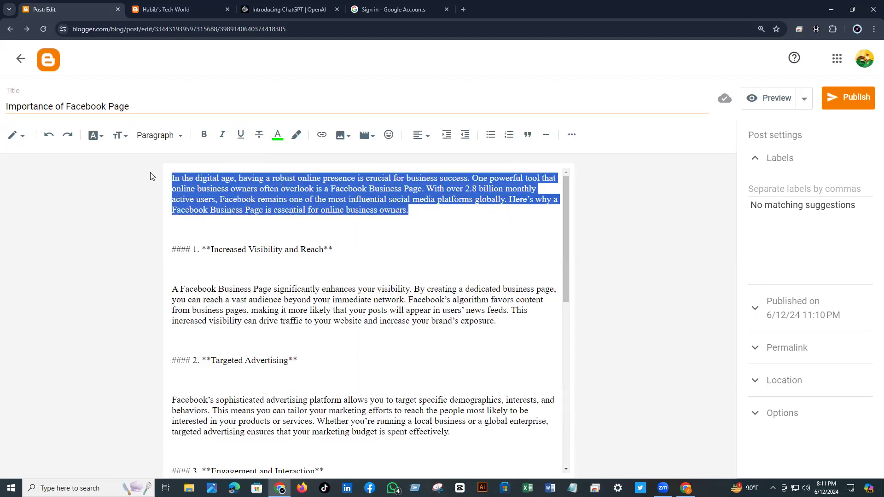
pyautogui.click(277, 136)
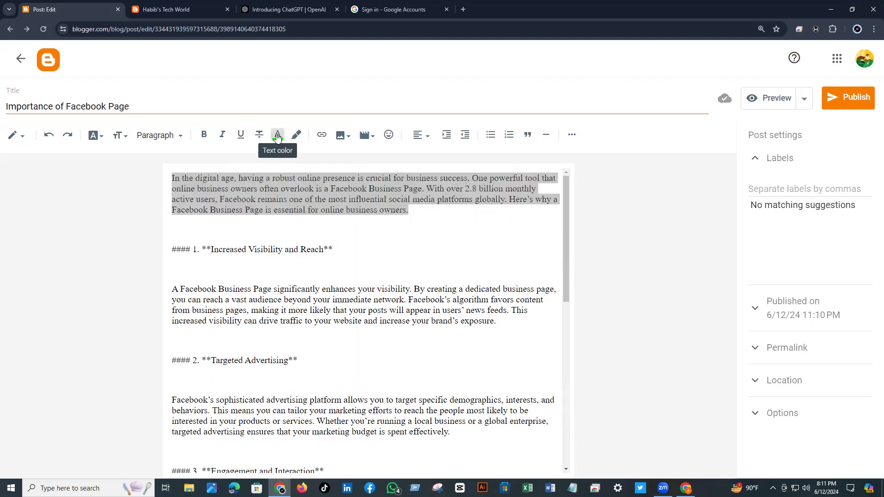
pyautogui.click(431, 171)
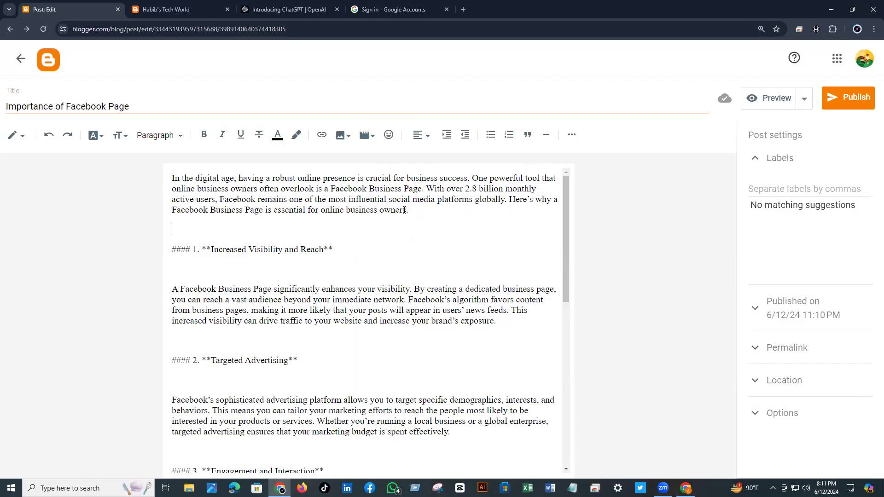
pyautogui.click(210, 250)
pyautogui.press('BackSpace')
pyautogui.press('BackSpace')
pyautogui.press('BackSpace')
pyautogui.press('BackSpace')
pyautogui.press('BackSpace')
pyautogui.press('BackSpace')
pyautogui.press('BackSpace')
pyautogui.press('BackSpace')
pyautogui.press('BackSpace')
pyautogui.press('BackSpace')
pyautogui.press('BackSpace')
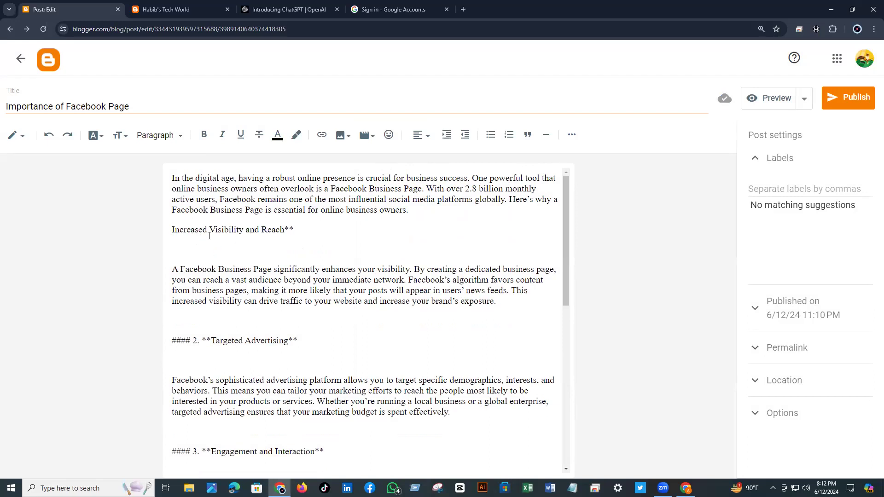
# Highlight 'Increased Visibility and Reach' in yellow and delete its trailing asterisks
pyautogui.hotkey('shift', 'Right')
pyautogui.hotkey('shift', 'Right')
pyautogui.hotkey('shift', 'Right')
pyautogui.hotkey('shift', 'Right')
pyautogui.hotkey('shift', 'Right')
pyautogui.hotkey('shift', 'Right')
pyautogui.hotkey('shift', 'Right')
pyautogui.hotkey('shift', 'Right')
pyautogui.hotkey('shift', 'Right')
pyautogui.hotkey('shift', 'Right')
pyautogui.hotkey('shift', 'Right')
pyautogui.hotkey('shift', 'Right')
pyautogui.hotkey('shift', 'Right')
pyautogui.hotkey('shift', 'Right')
pyautogui.hotkey('shift', 'Right')
pyautogui.hotkey('shift', 'Right')
pyautogui.hotkey('shift', 'Right')
pyautogui.hotkey('shift', 'Right')
pyautogui.hotkey('shift', 'Right')
pyautogui.hotkey('shift', 'Right')
pyautogui.hotkey('shift', 'Right')
pyautogui.hotkey('shift', 'Right')
pyautogui.hotkey('shift', 'Right')
pyautogui.hotkey('shift', 'Right')
pyautogui.hotkey('shift', 'Right')
pyautogui.hotkey('shift', 'Right')
pyautogui.hotkey('shift', 'Right')
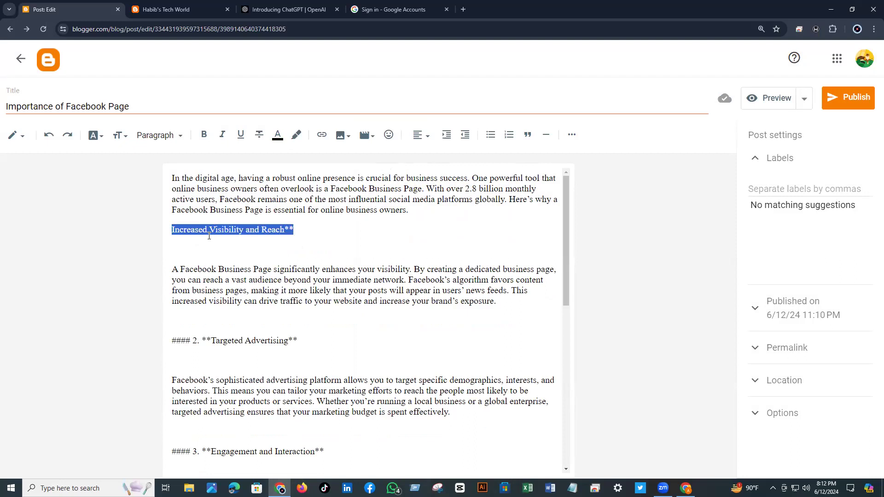
pyautogui.hotkey('shift', 'Left')
pyautogui.hotkey('shift', 'Left')
pyautogui.click(298, 133)
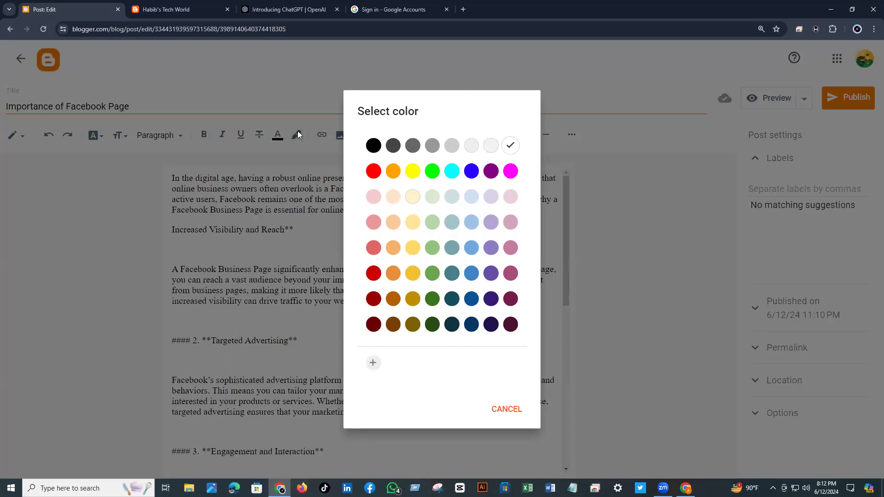
pyautogui.click(412, 170)
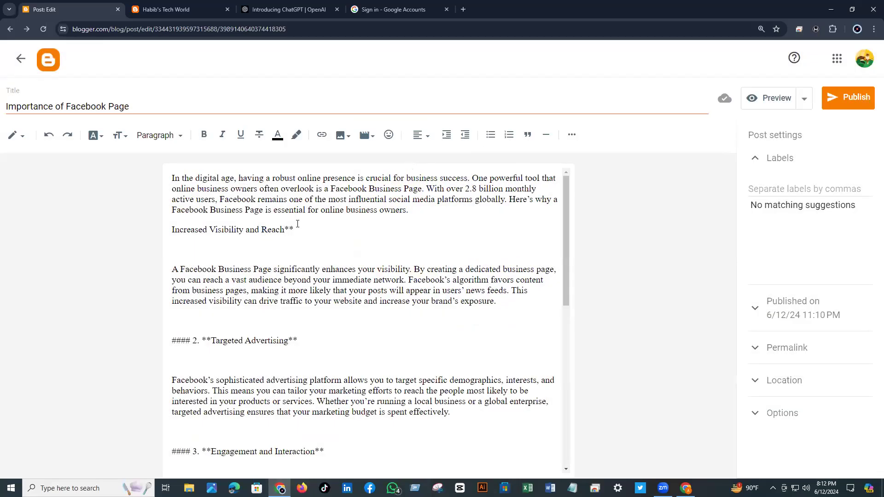
pyautogui.press('BackSpace')
pyautogui.click(173, 228)
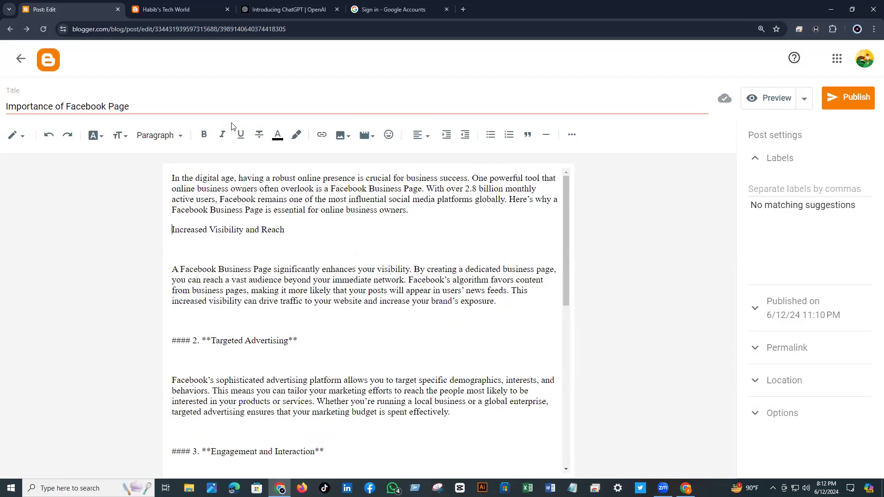
# Insert a 👉 emoji before the 'Increased Visibility and Reach' subheading
pyautogui.click(388, 135)
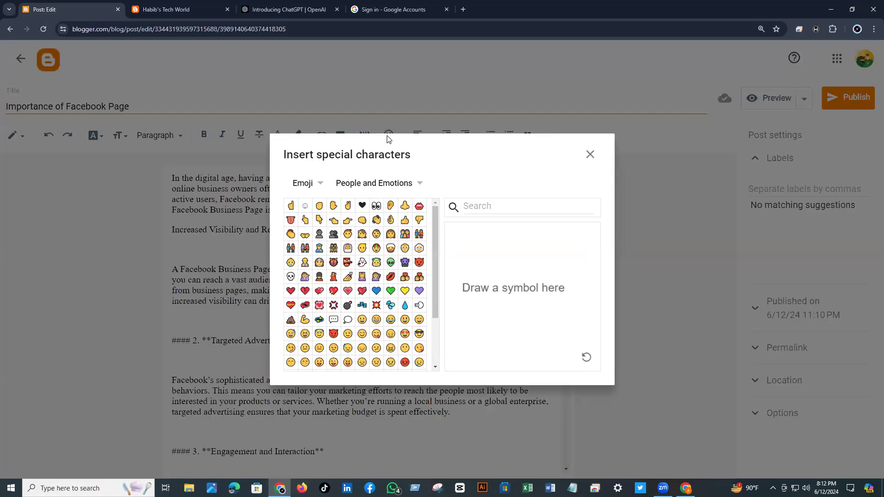
pyautogui.click(347, 220)
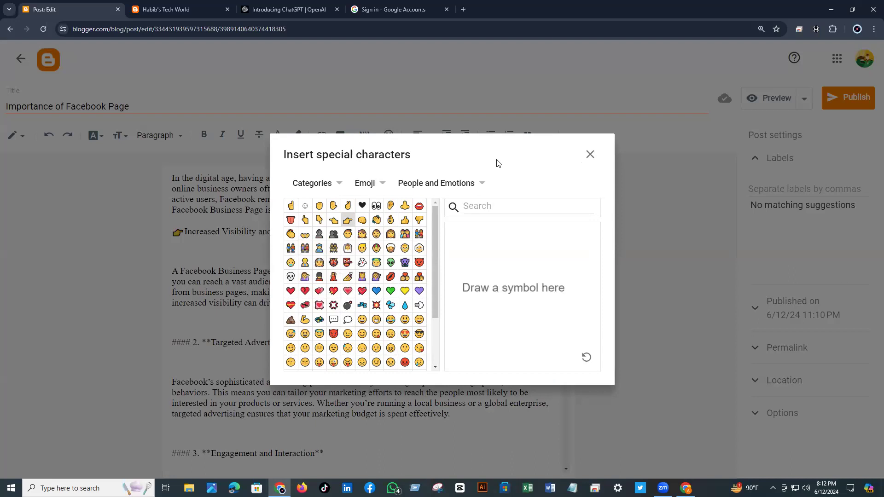
pyautogui.click(590, 155)
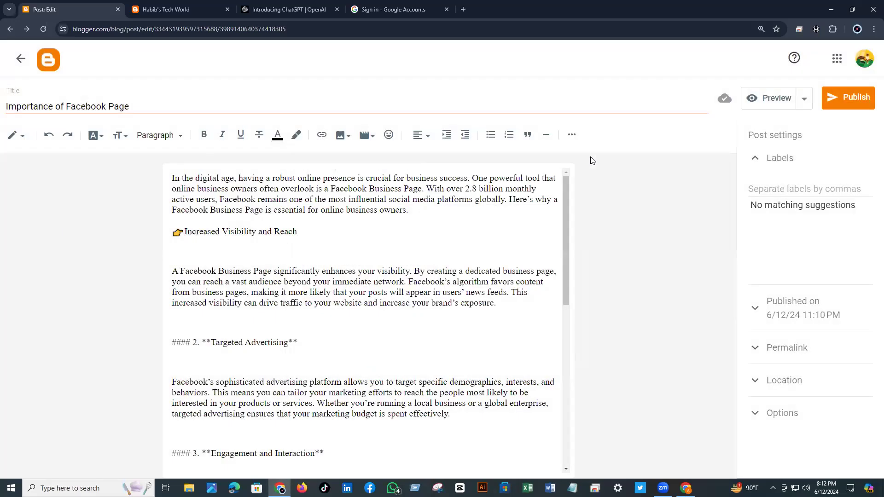
# Strip the #### 2. and asterisk markers from 'Targeted Advertising' and add a 👉 emoji before it
pyautogui.click(212, 336)
pyautogui.press('BackSpace')
pyautogui.press('BackSpace')
pyautogui.press('BackSpace')
pyautogui.press('BackSpace')
pyautogui.press('BackSpace')
pyautogui.press('BackSpace')
pyautogui.press('BackSpace')
pyautogui.press('BackSpace')
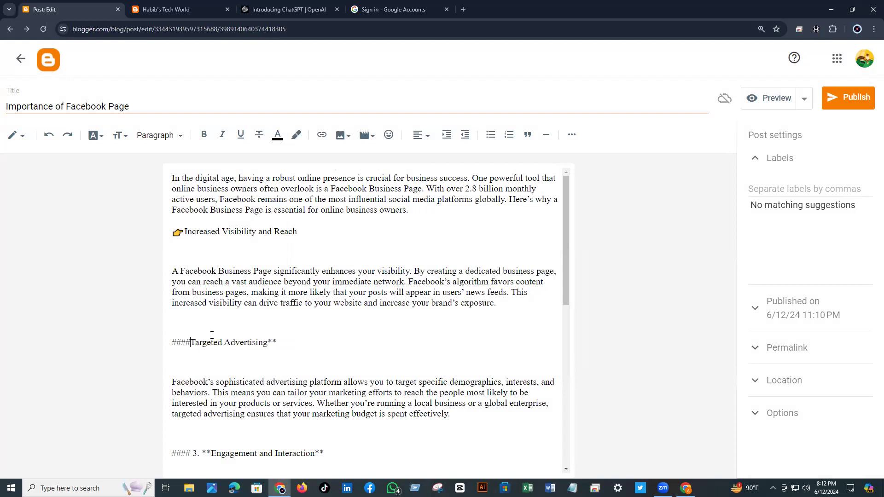
pyautogui.press('BackSpace')
pyautogui.press('BackSpace')
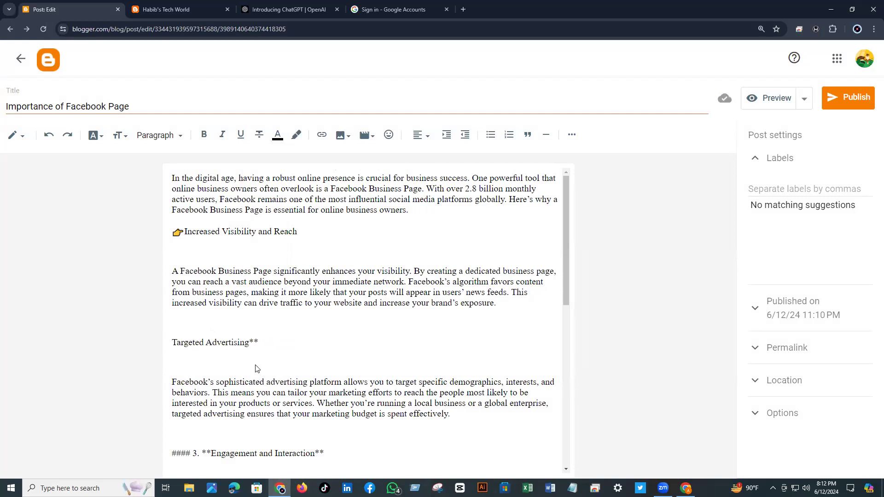
pyautogui.press('BackSpace')
pyautogui.press('BackSpace')
pyautogui.rightClick(176, 234)
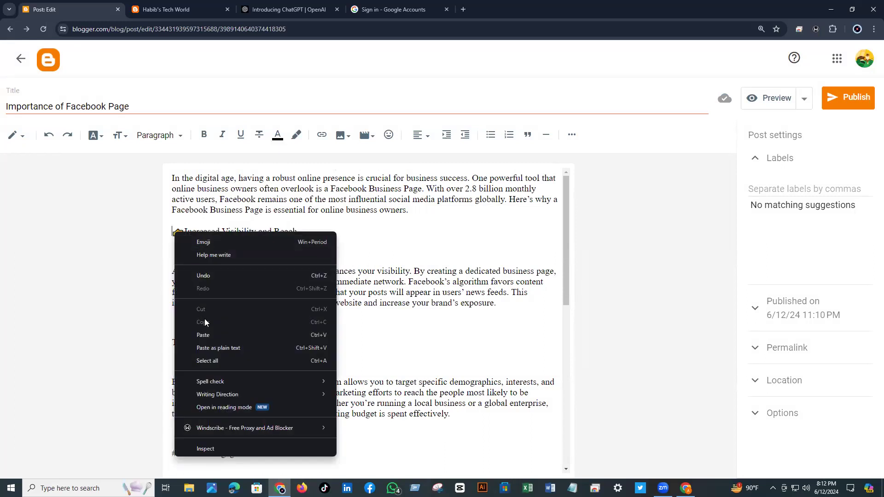
pyautogui.click(127, 317)
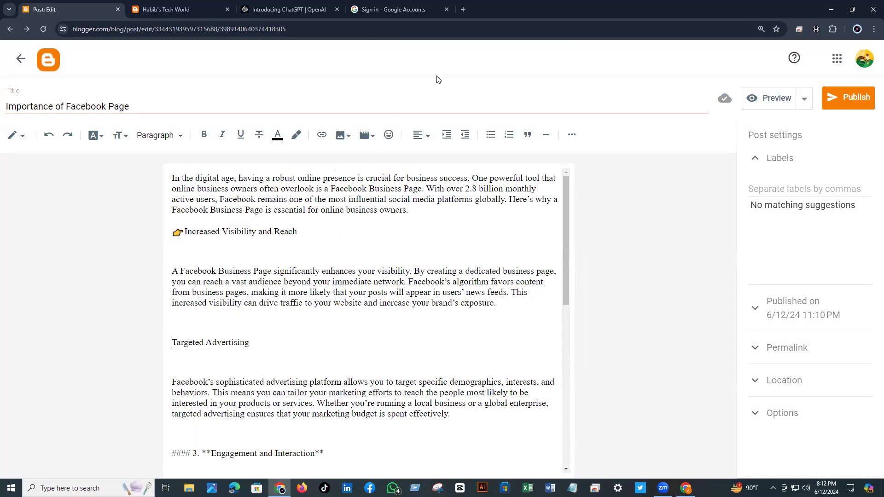
pyautogui.click(386, 136)
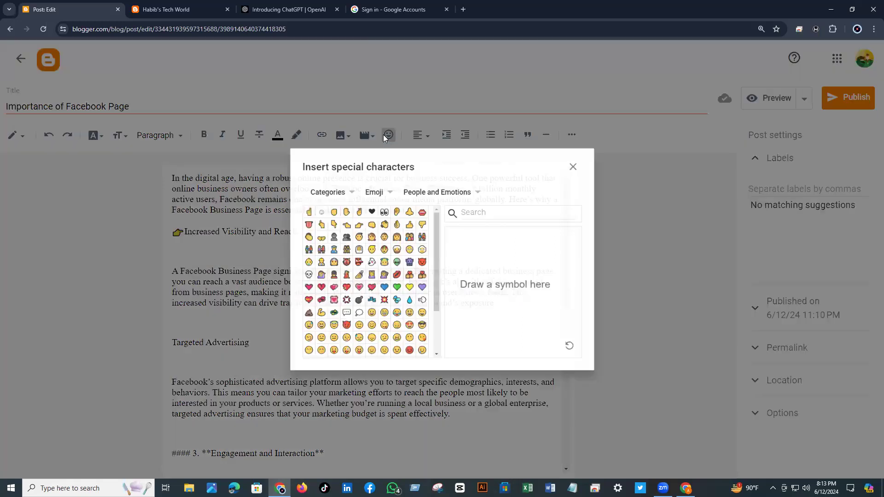
pyautogui.click(346, 222)
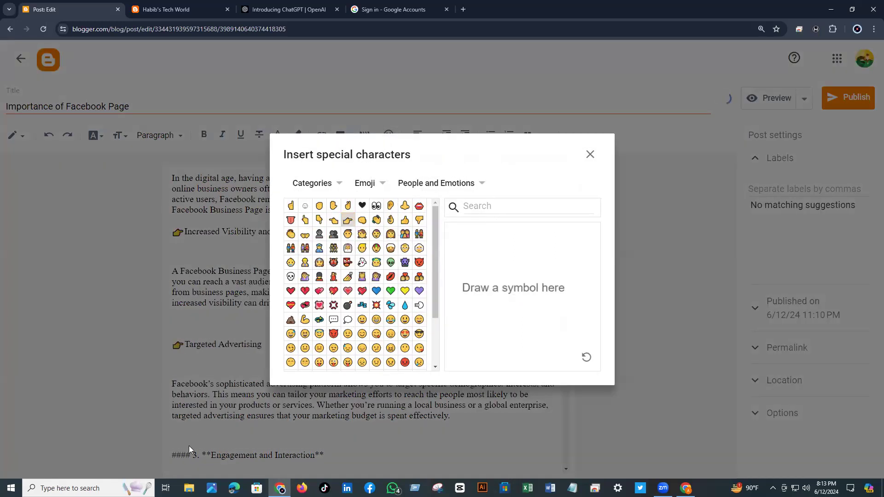
pyautogui.click(588, 155)
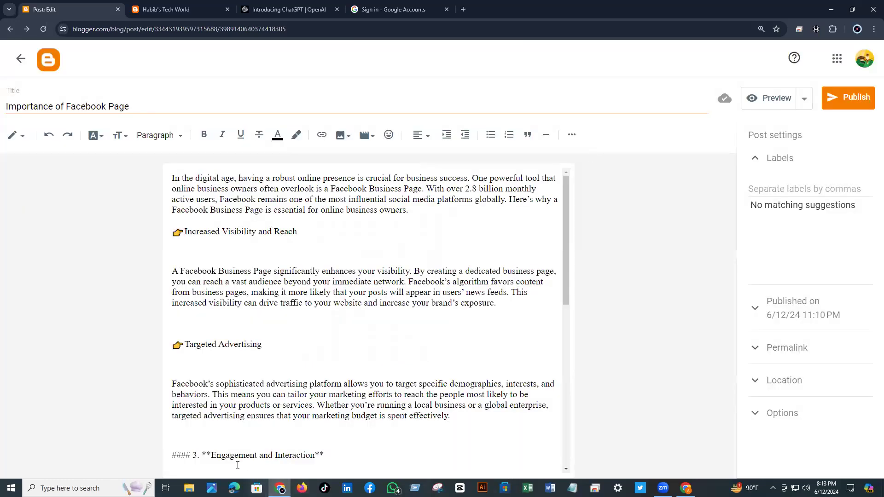
# Remove the #### 3. numbering before 'Engagement and Interaction' and insert a 👉 emoji there
pyautogui.click(211, 455)
pyautogui.press('BackSpace')
pyautogui.press('BackSpace')
pyautogui.press('BackSpace')
pyautogui.press('BackSpace')
pyautogui.press('BackSpace')
pyautogui.press('BackSpace')
pyautogui.press('BackSpace')
pyautogui.press('BackSpace')
pyautogui.press('BackSpace')
pyautogui.press('BackSpace')
pyautogui.press('BackSpace')
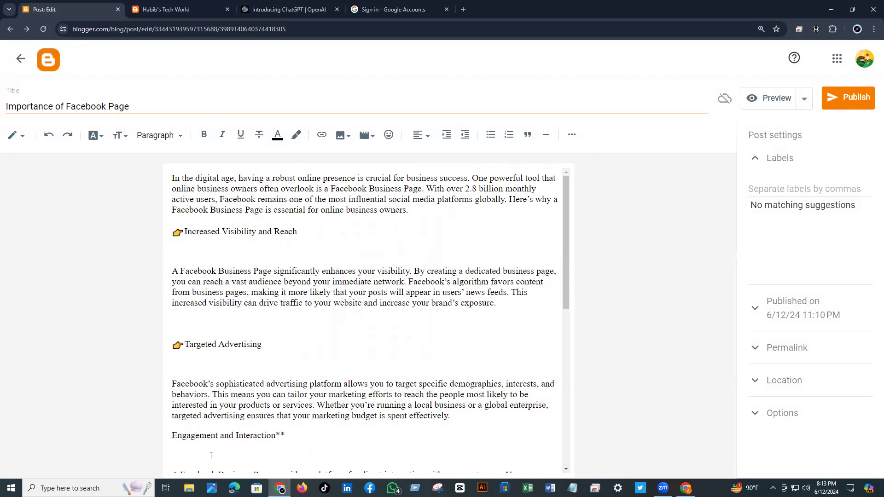
pyautogui.press('Return')
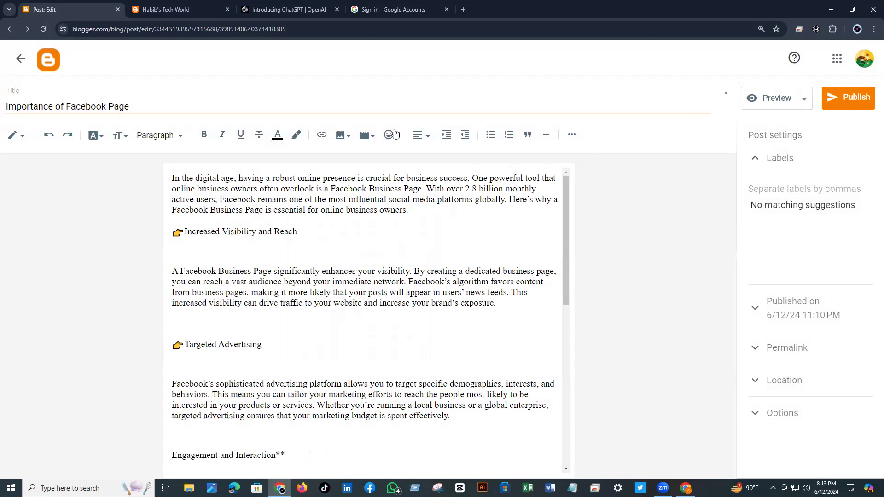
pyautogui.click(390, 135)
pyautogui.click(347, 221)
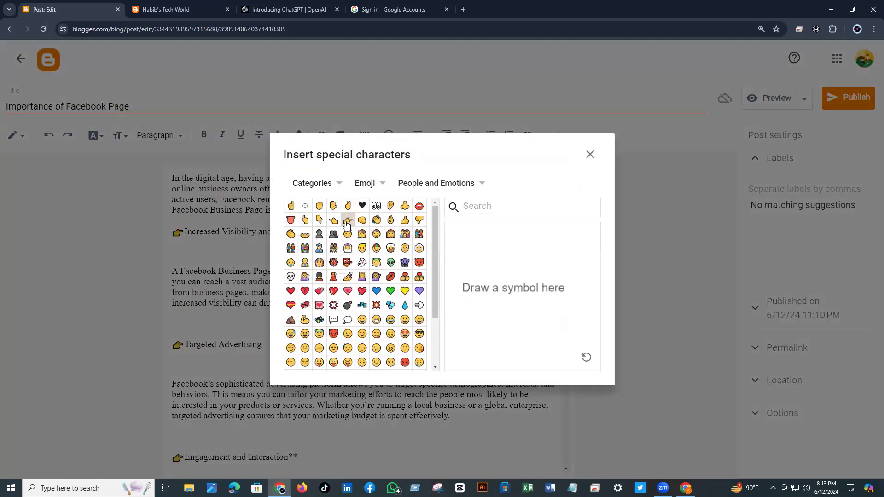
pyautogui.click(589, 155)
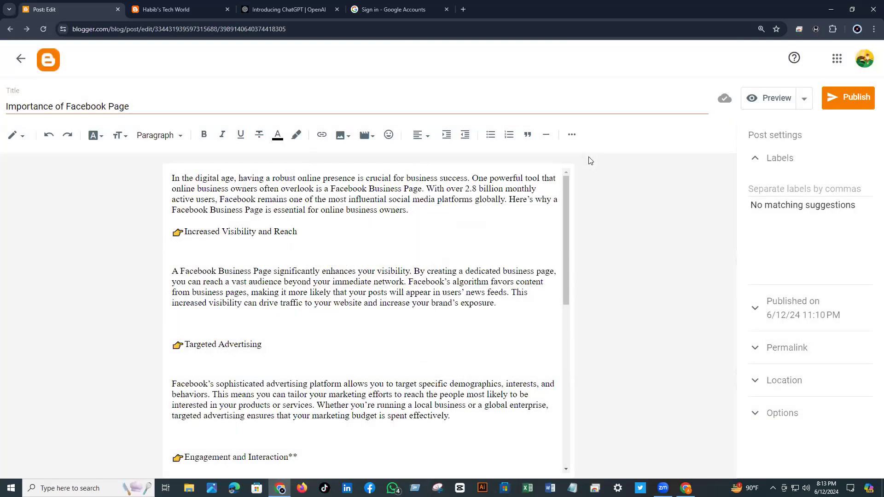
# Bold the 'Targeted Advertising', 'Increased Visibility and Reach' and 'Engagement and Interaction' subheadings
pyautogui.moveTo(265, 353); pyautogui.dragTo(186, 348)
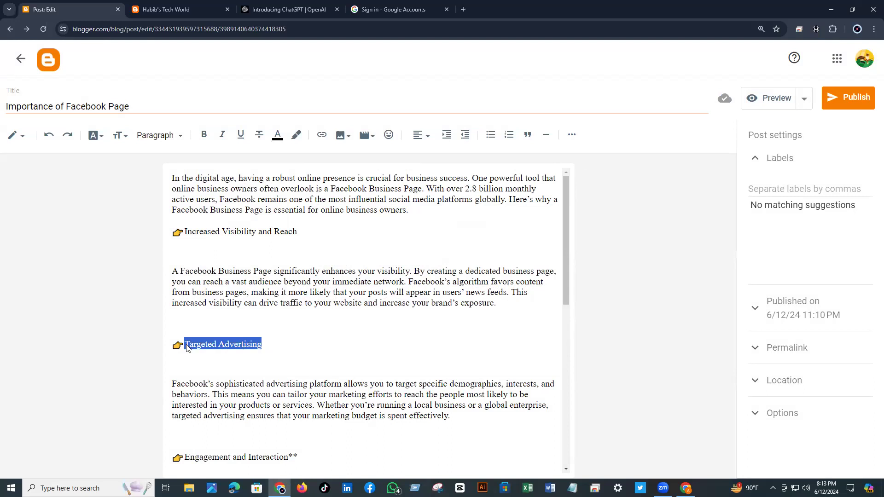
pyautogui.click(204, 136)
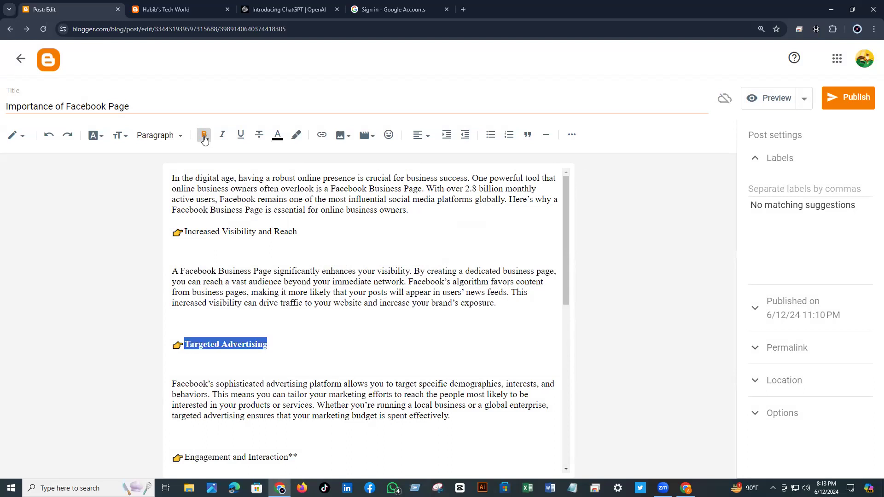
pyautogui.click(308, 231)
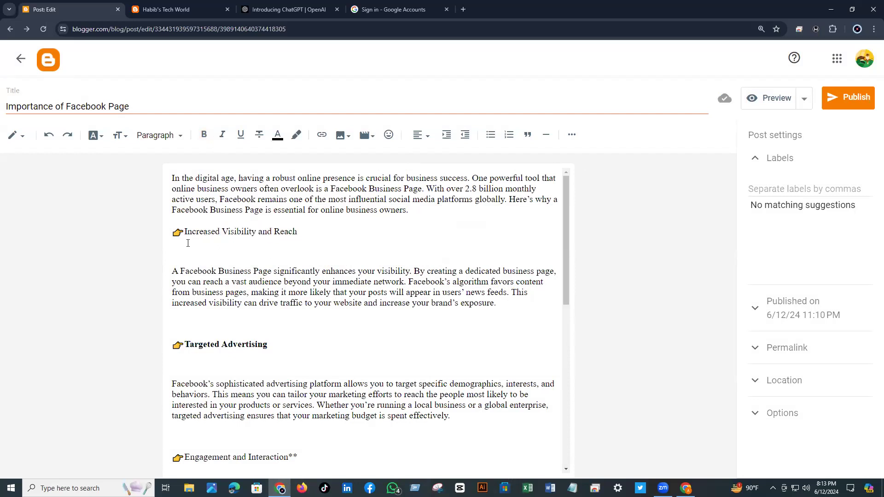
pyautogui.moveTo(198, 241); pyautogui.dragTo(185, 232)
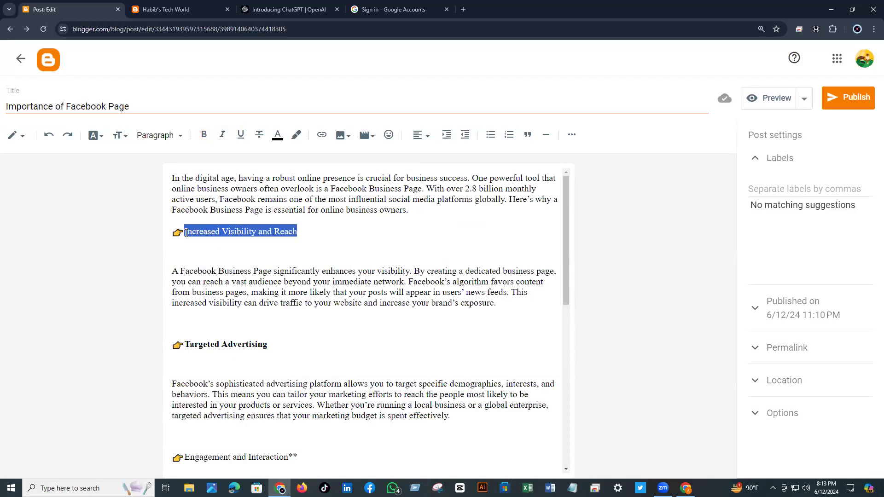
pyautogui.click(204, 135)
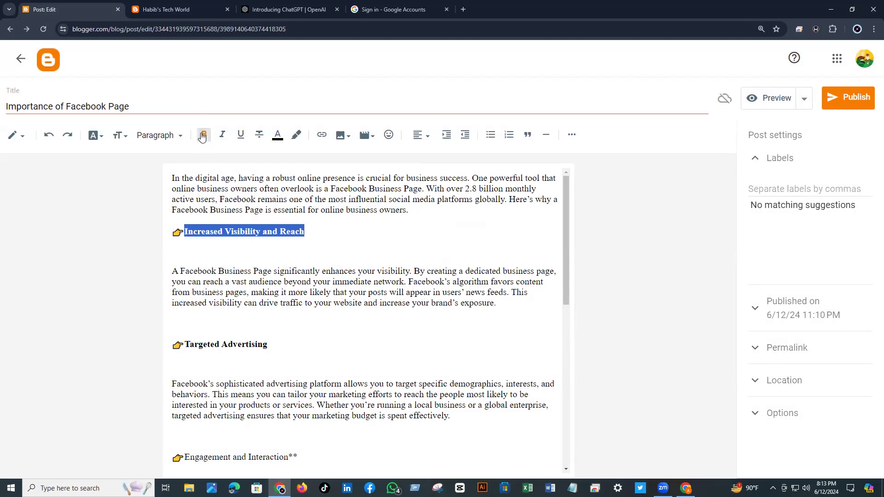
pyautogui.click(306, 454)
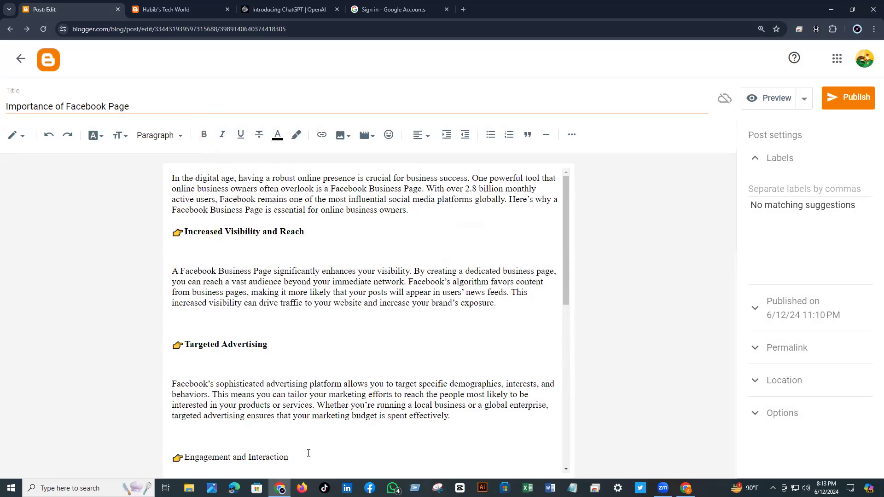
pyautogui.hotkey('shift', 'Left')
pyautogui.hotkey('shift', 'Left')
pyautogui.hotkey('shift', 'Left')
pyautogui.hotkey('shift', 'Left')
pyautogui.hotkey('shift', 'Left')
pyautogui.hotkey('shift', 'Left')
pyautogui.hotkey('shift', 'Left')
pyautogui.hotkey('shift', 'Left')
pyautogui.hotkey('shift', 'Left')
pyautogui.hotkey('shift', 'Left')
pyautogui.hotkey('shift', 'Left')
pyautogui.hotkey('shift', 'Left')
pyautogui.hotkey('shift', 'Left')
pyautogui.hotkey('shift', 'Left')
pyautogui.hotkey('shift', 'Left')
pyautogui.hotkey('shift', 'Left')
pyautogui.hotkey('shift', 'Left')
pyautogui.hotkey('shift', 'Left')
pyautogui.hotkey('shift', 'Left')
pyautogui.hotkey('shift', 'Left')
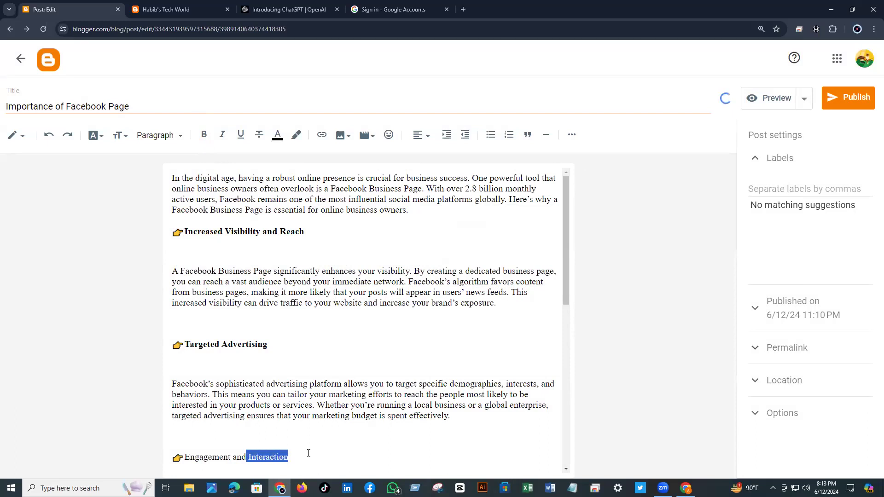
pyautogui.hotkey('shift', 'Left')
pyautogui.hotkey('shift', 'Left')
pyautogui.hotkey('shift', 'Left')
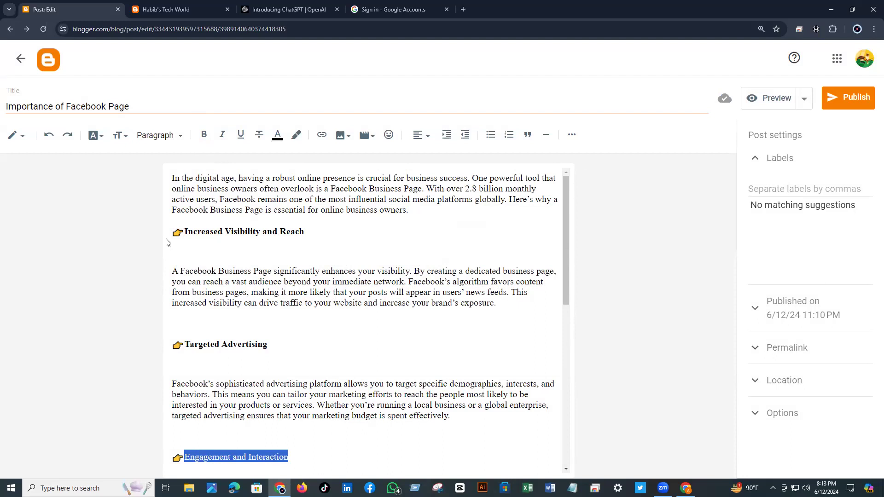
pyautogui.click(203, 136)
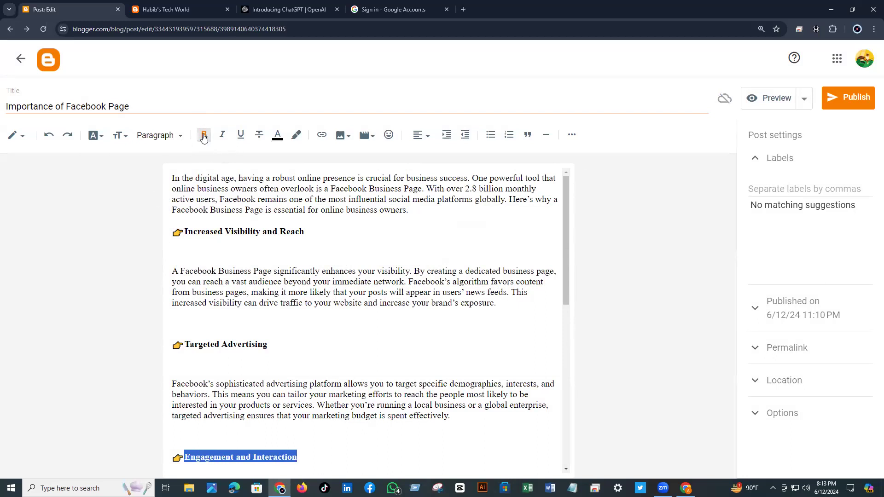
pyautogui.click(388, 336)
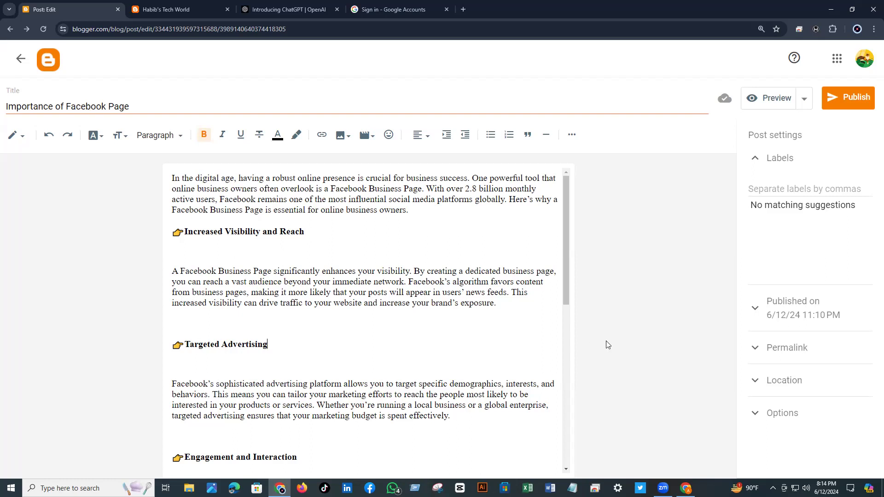
# Upload the Facebook page setup JPG banner from the computer onto a new line after the intro paragraph
pyautogui.click(428, 211)
pyautogui.press('Return')
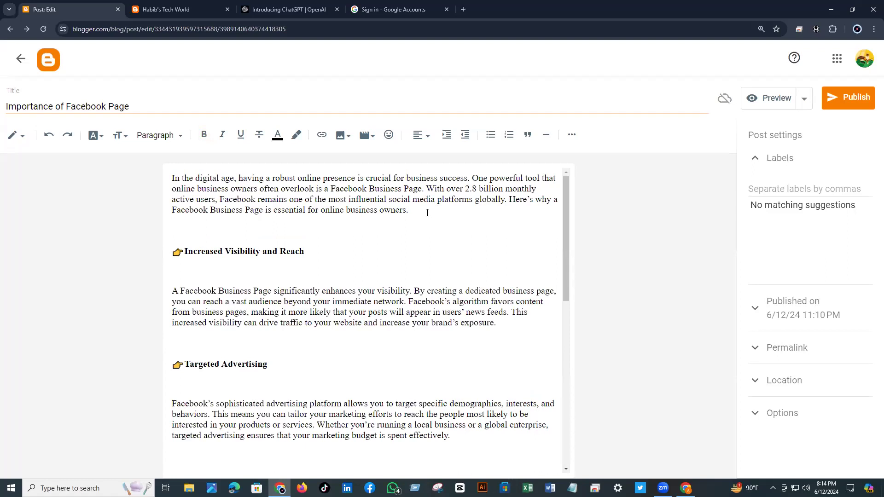
pyautogui.click(337, 136)
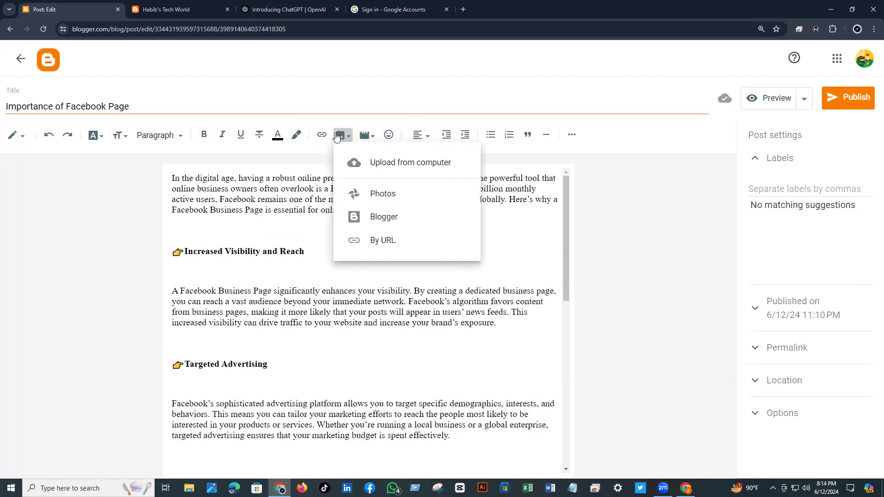
pyautogui.click(397, 165)
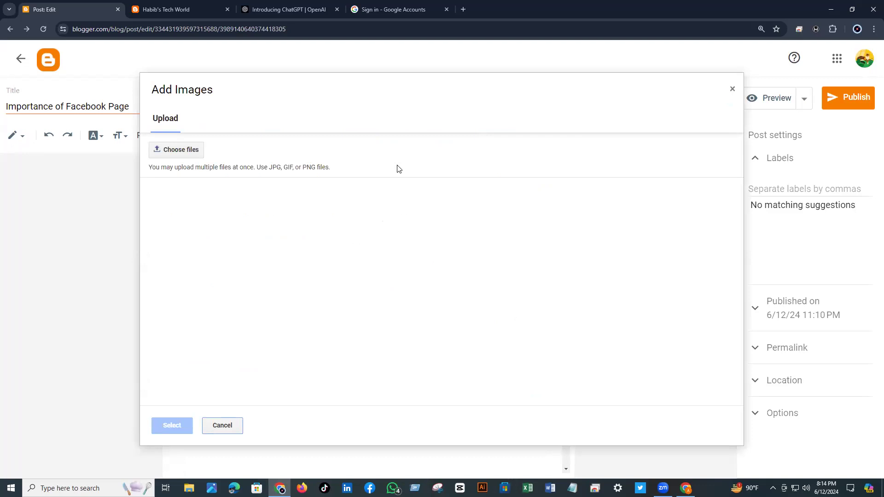
pyautogui.click(179, 153)
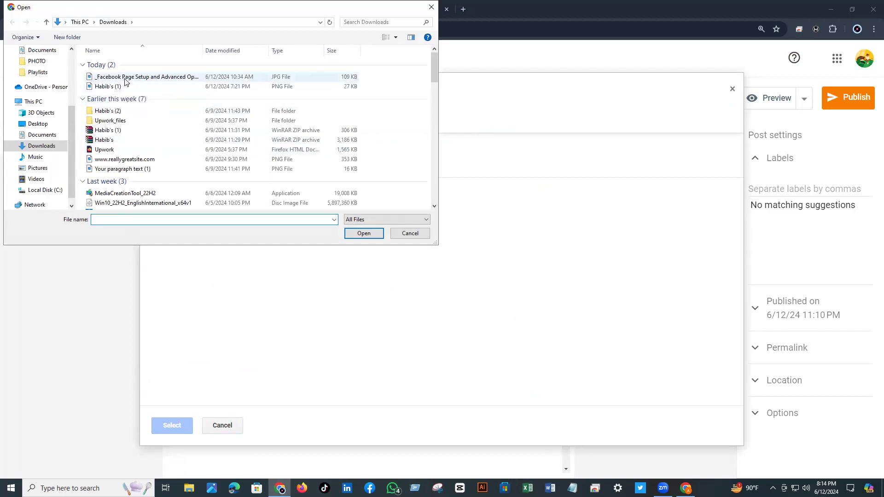
pyautogui.click(126, 79)
pyautogui.click(359, 235)
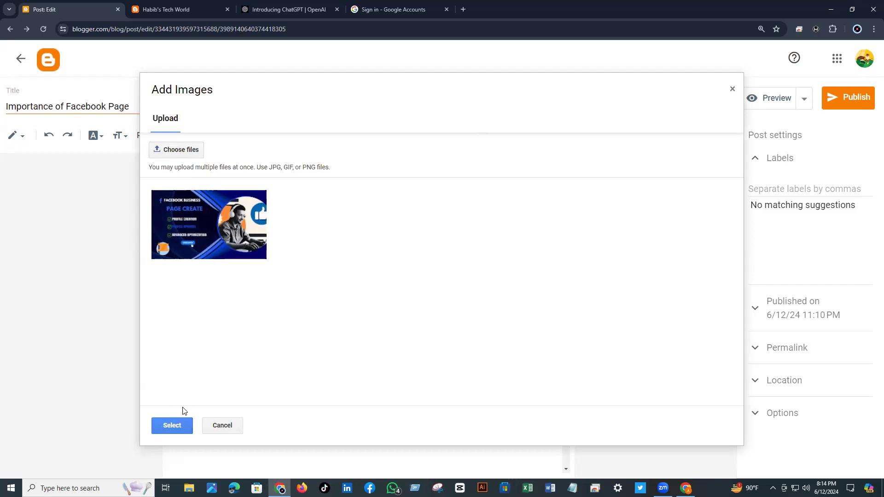
pyautogui.click(167, 425)
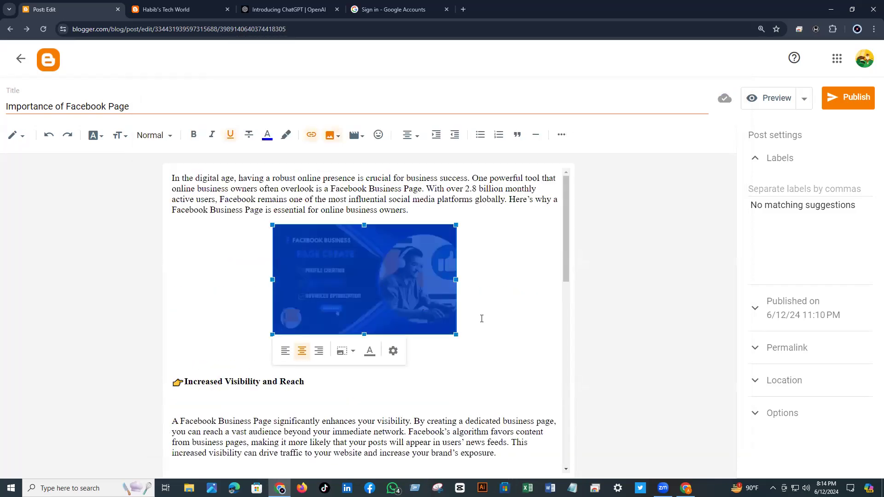
# Resize the banner image to Large, then Extra large, so it spans the post's width
pyautogui.click(349, 353)
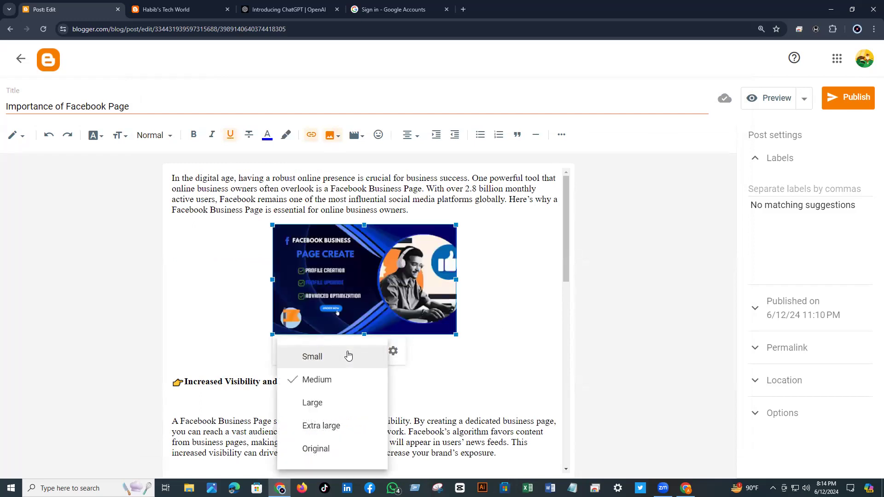
pyautogui.click(305, 403)
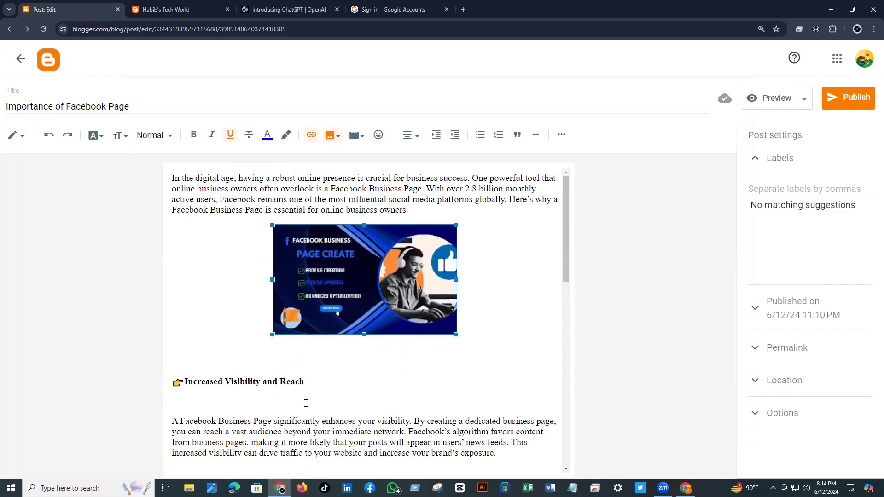
pyautogui.click(373, 290)
pyautogui.click(343, 352)
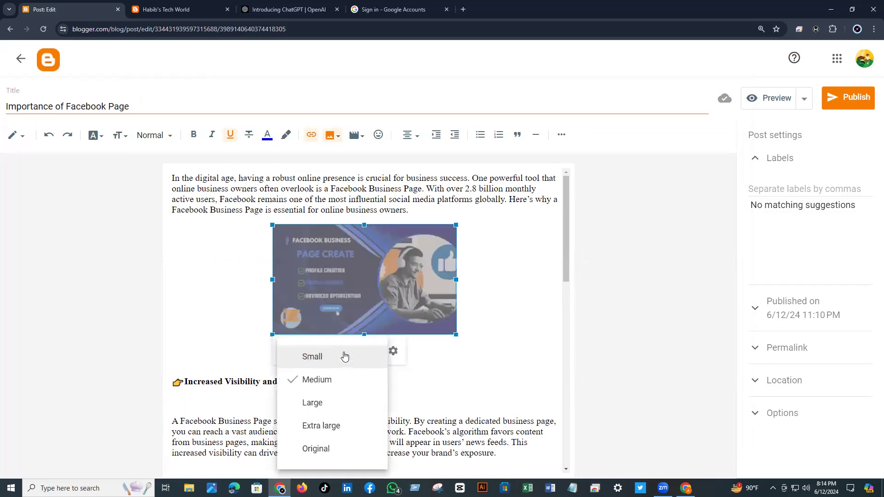
pyautogui.click(312, 402)
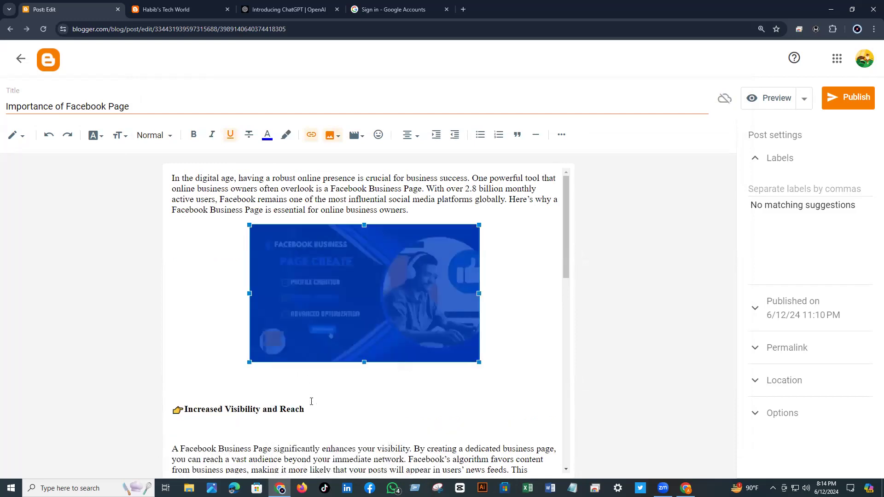
pyautogui.click(371, 332)
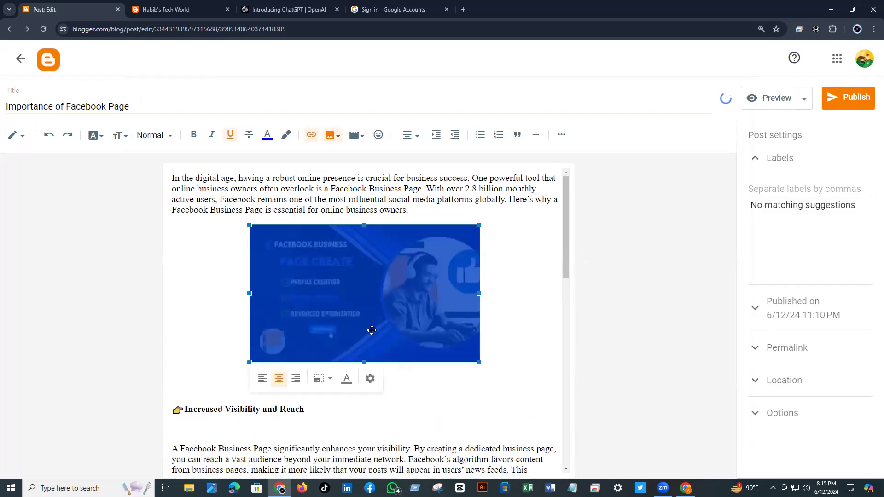
pyautogui.click(324, 378)
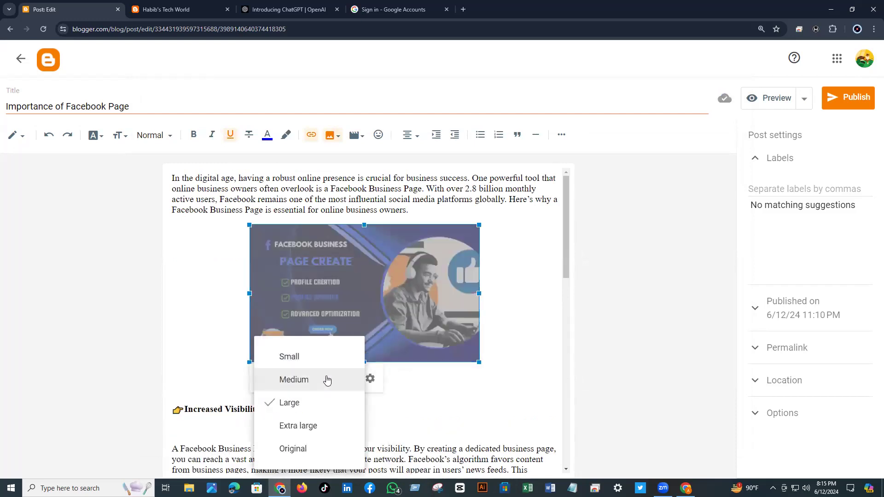
pyautogui.click(291, 426)
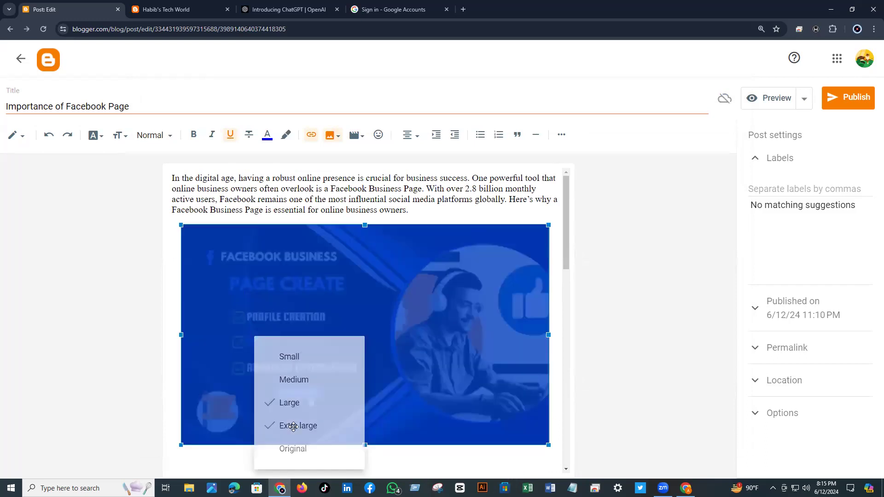
pyautogui.click(554, 386)
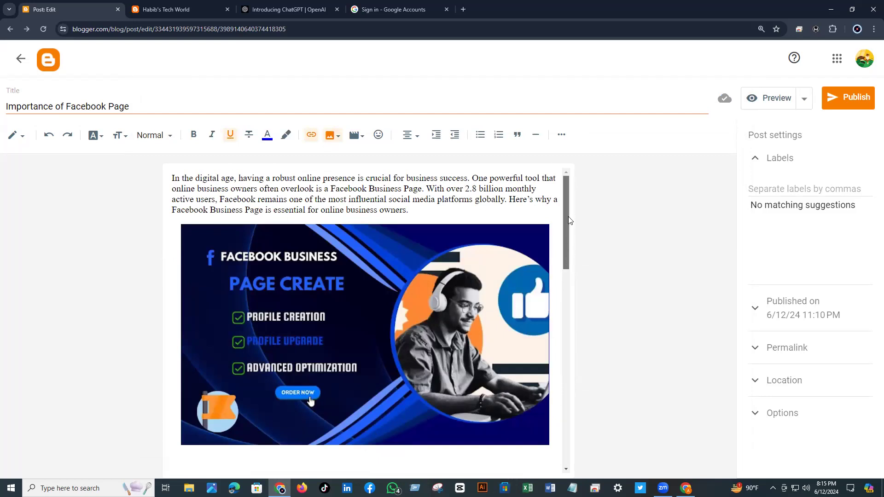
pyautogui.scroll(-3, 565, 237)
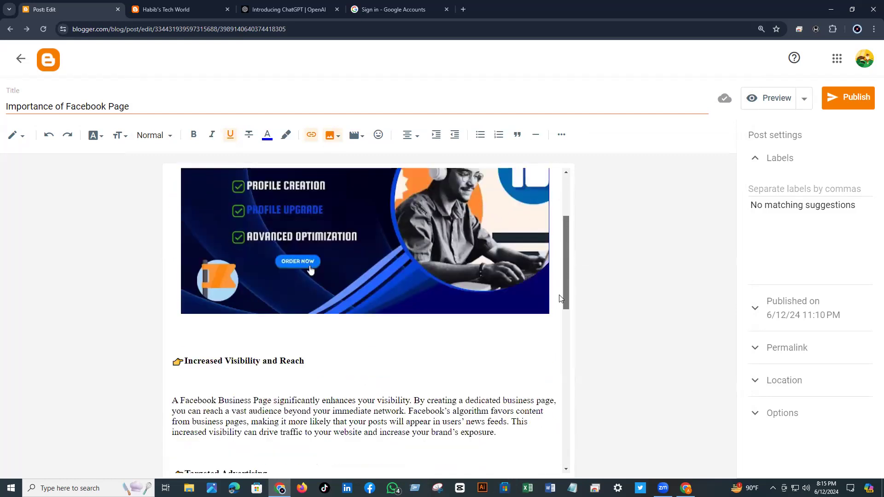
pyautogui.scroll(3, 561, 276)
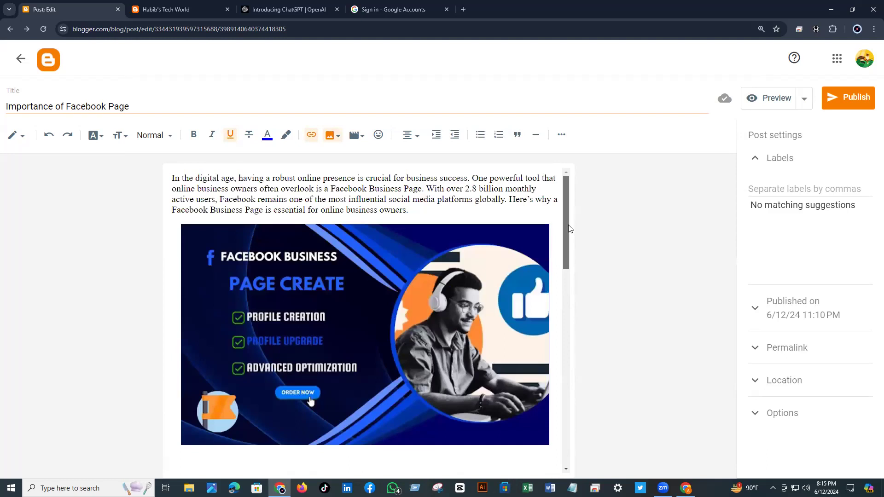
pyautogui.scroll(-2, 562, 251)
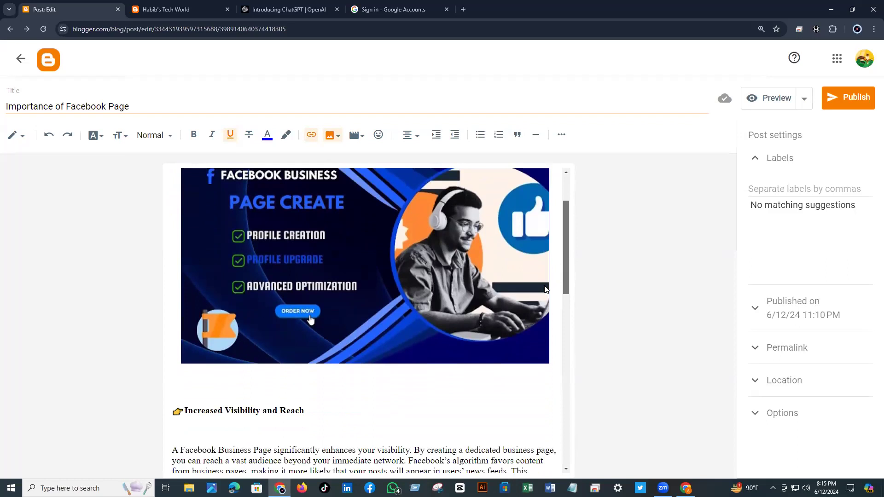
pyautogui.scroll(-3, 543, 293)
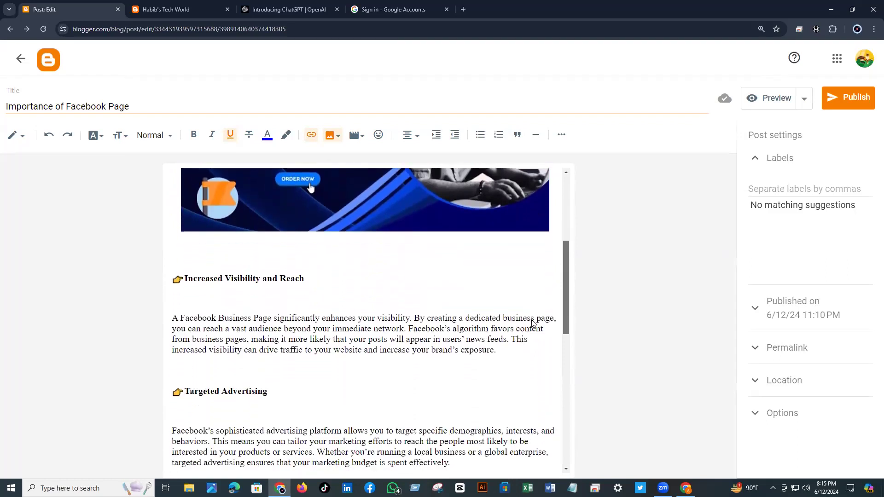
pyautogui.scroll(4, 539, 300)
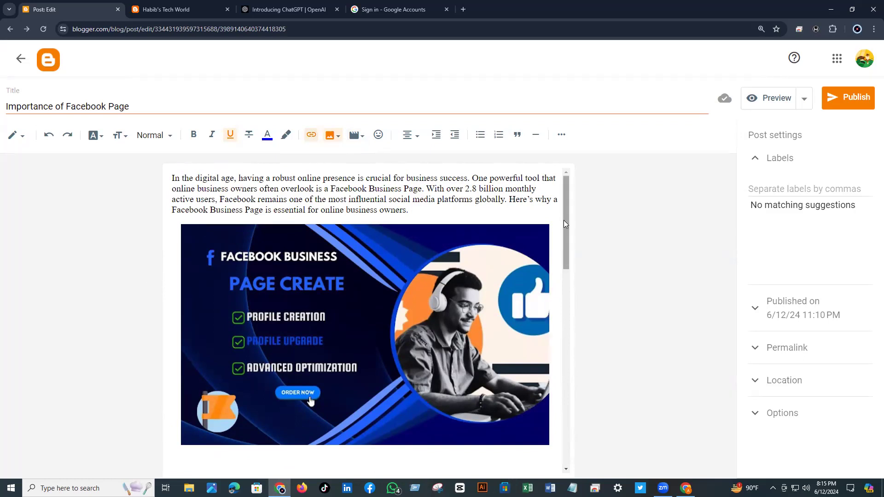
pyautogui.moveTo(563, 220); pyautogui.dragTo(547, 330)
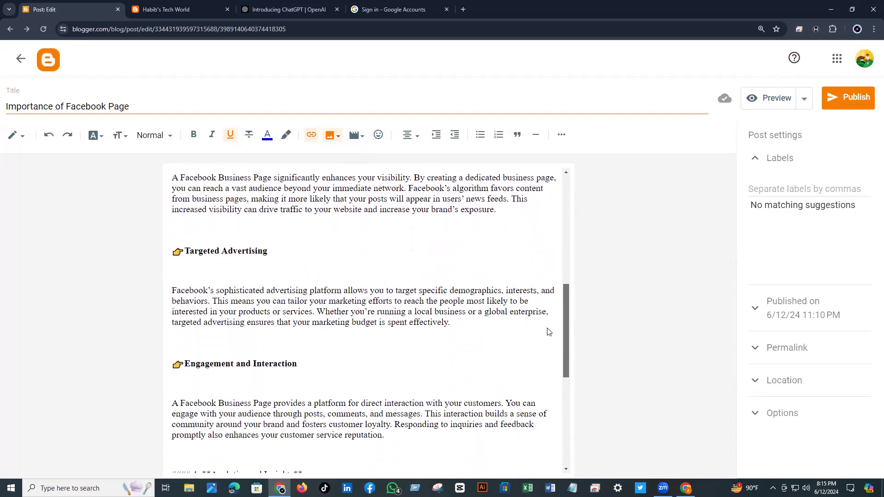
# Add 'For more updates, Please follow my Facebook Page' below the last paragraph and start linking 'Facebook Page'
pyautogui.click(398, 445)
pyautogui.press('Return')
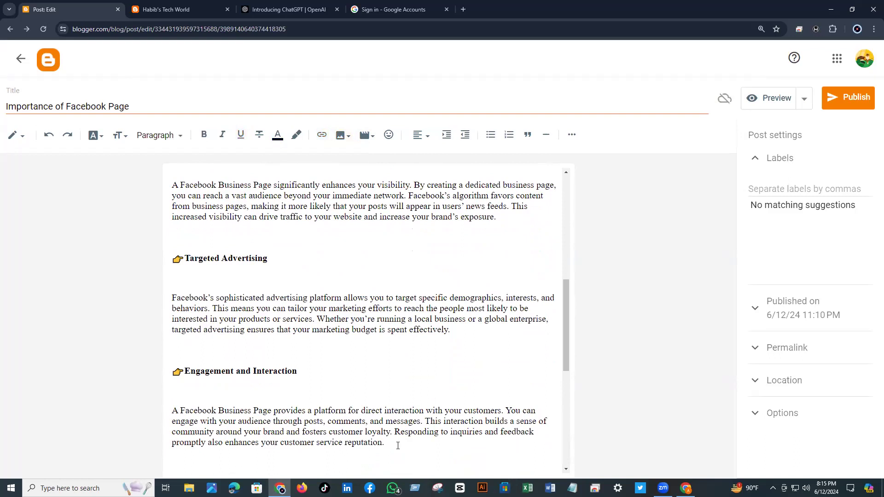
pyautogui.write('For more updates, Please')
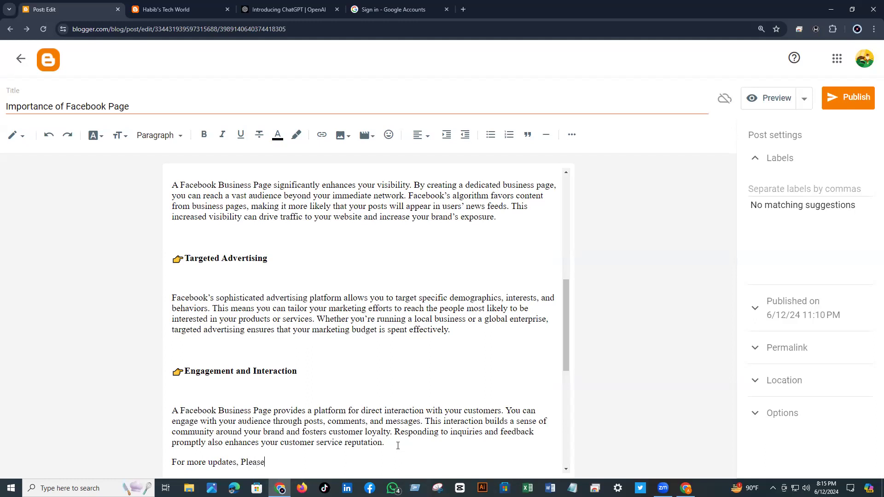
pyautogui.write(' follow my Facebook Page')
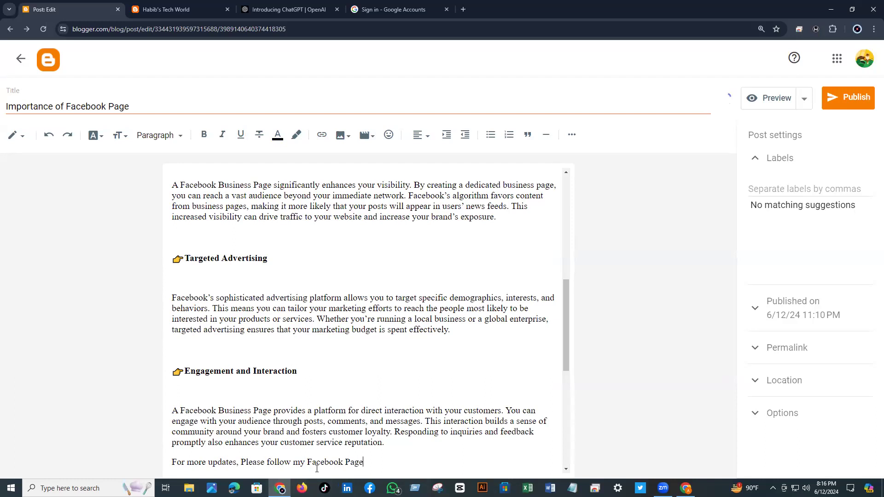
pyautogui.moveTo(366, 462); pyautogui.dragTo(307, 462)
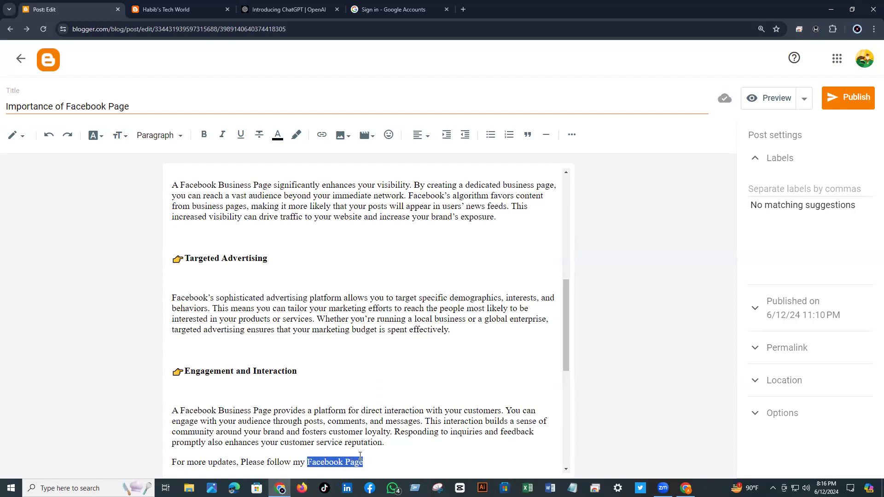
pyautogui.click(321, 134)
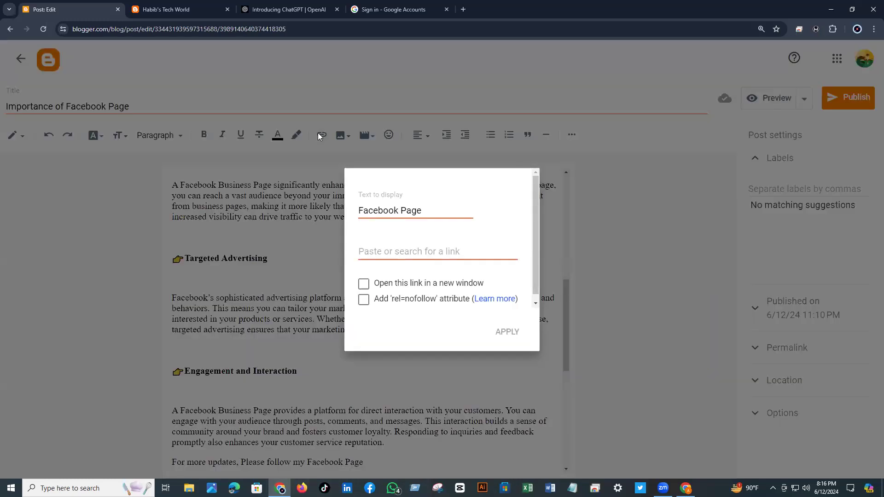
pyautogui.click(397, 249)
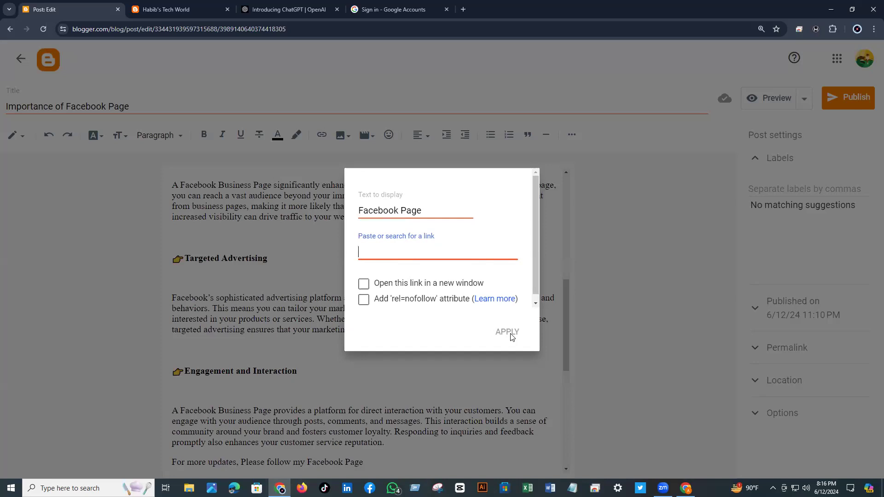
pyautogui.click(572, 260)
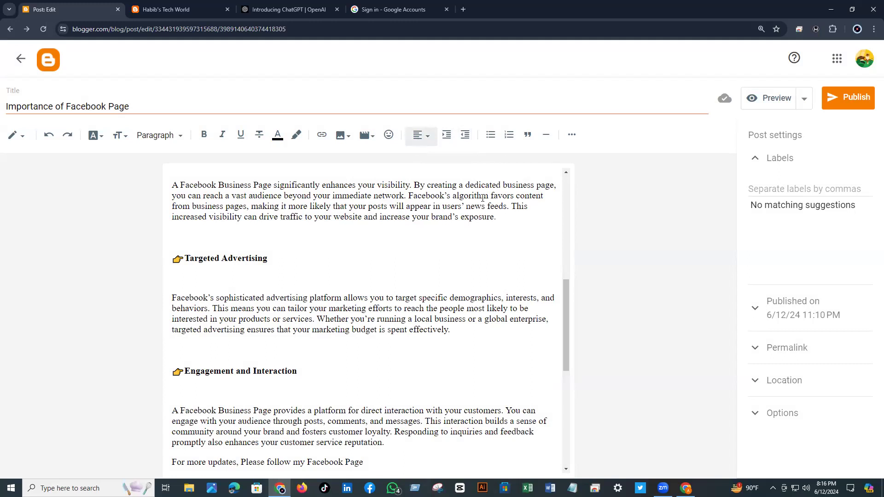
# Select the paragraph under '#### 4. Analytics and Insights' and format it as a block quote
pyautogui.moveTo(565, 314); pyautogui.dragTo(549, 371)
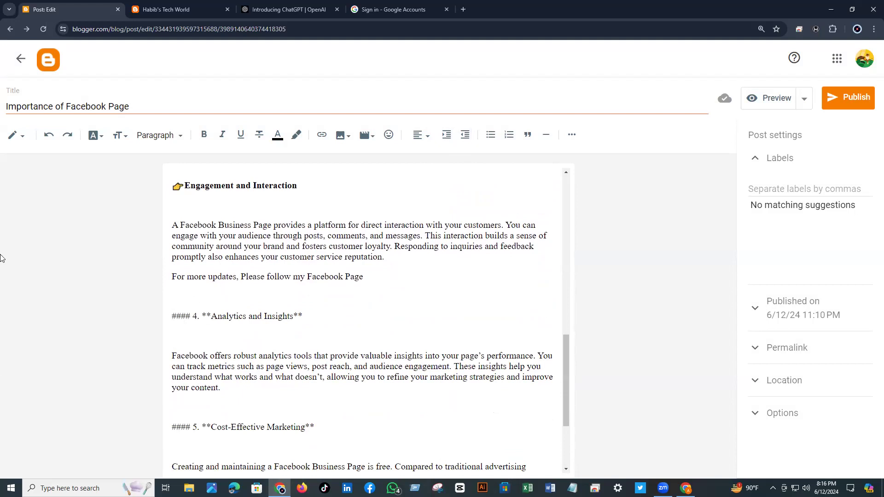
pyautogui.click(173, 354)
pyautogui.moveTo(193, 289); pyautogui.dragTo(233, 333)
pyautogui.click(194, 355)
pyautogui.hotkey('shift', 'Down')
pyautogui.hotkey('shift', 'Down')
pyautogui.hotkey('shift', 'Down')
pyautogui.hotkey('shift', 'Down')
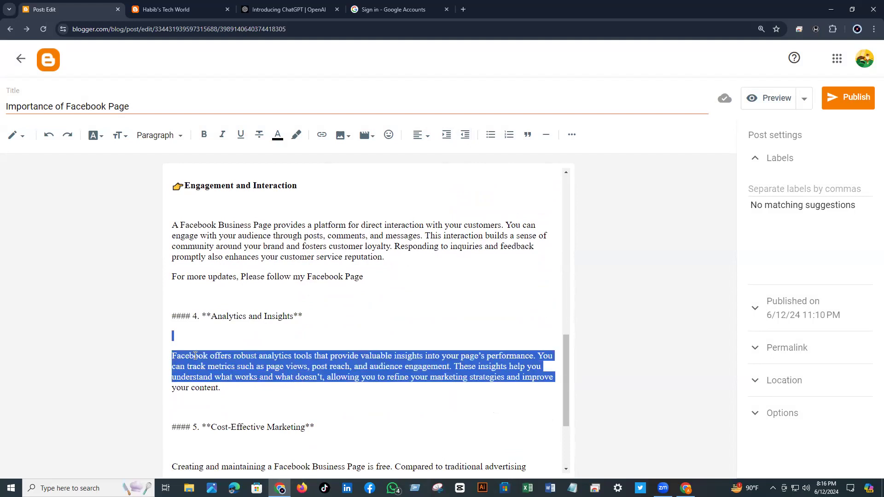
pyautogui.hotkey('shift', 'Down')
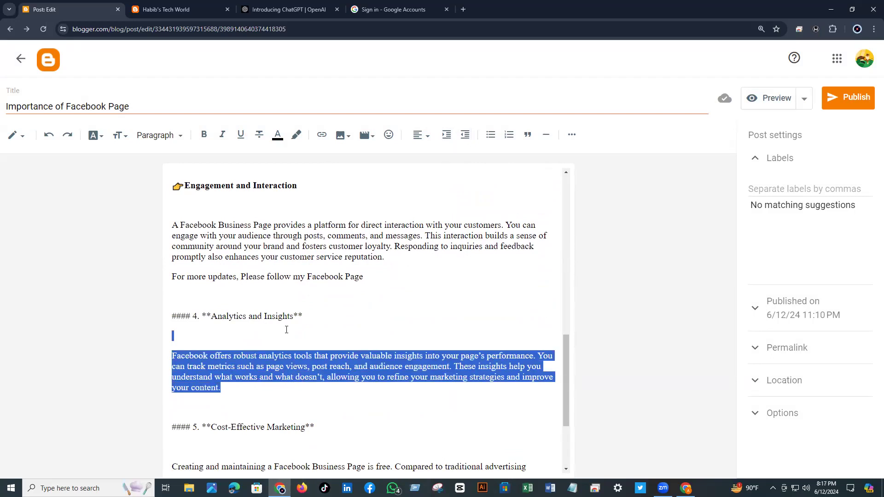
pyautogui.click(527, 138)
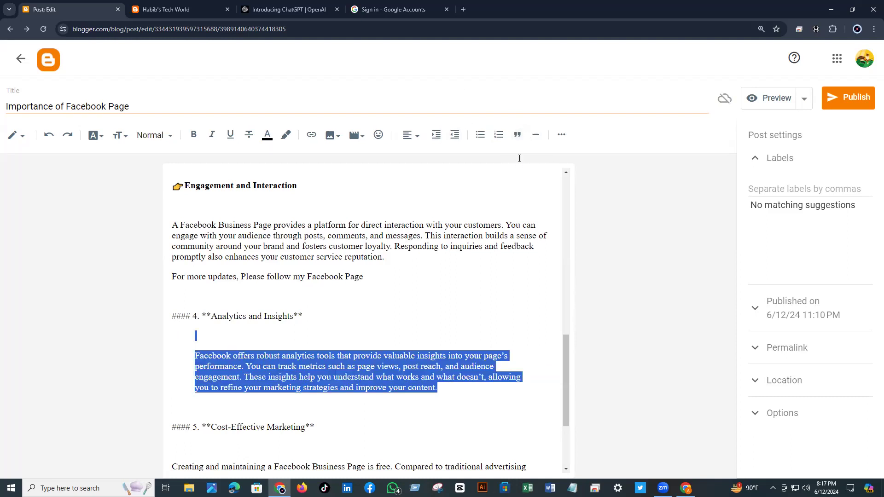
pyautogui.click(510, 296)
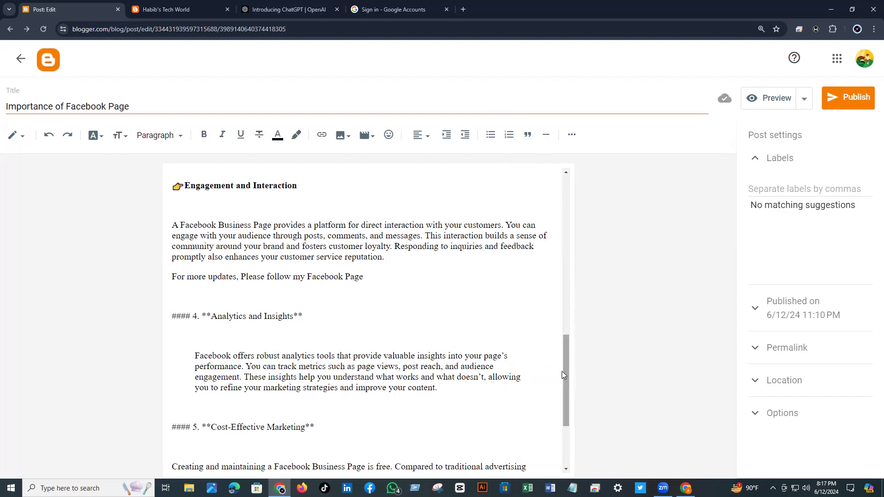
pyautogui.moveTo(562, 372); pyautogui.dragTo(560, 396)
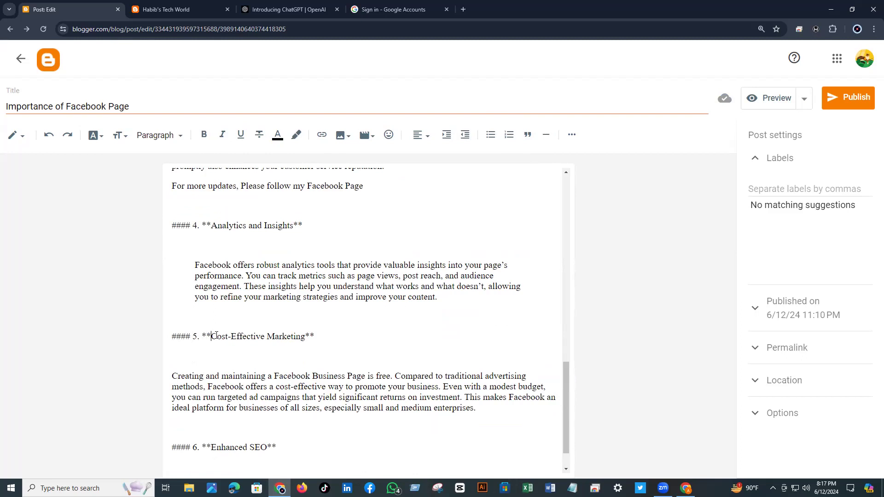
# Delete the '#### 5.' prefix and blank line, and bullet the Cost-Effective Marketing heading and the 'Creating…' paragraph
pyautogui.press('BackSpace')
pyautogui.press('BackSpace')
pyautogui.press('BackSpace')
pyautogui.press('BackSpace')
pyautogui.press('BackSpace')
pyautogui.press('BackSpace')
pyautogui.press('BackSpace')
pyautogui.press('BackSpace')
pyautogui.press('BackSpace')
pyautogui.press('BackSpace')
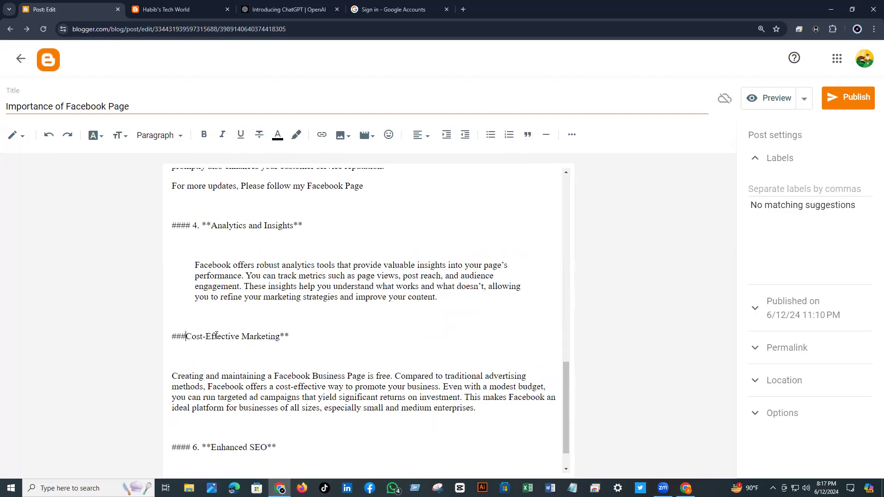
pyautogui.press('BackSpace')
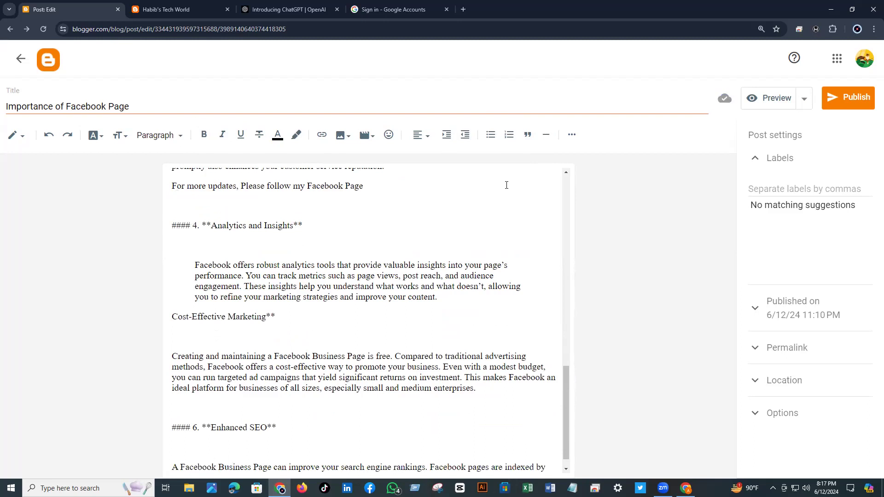
pyautogui.click(490, 134)
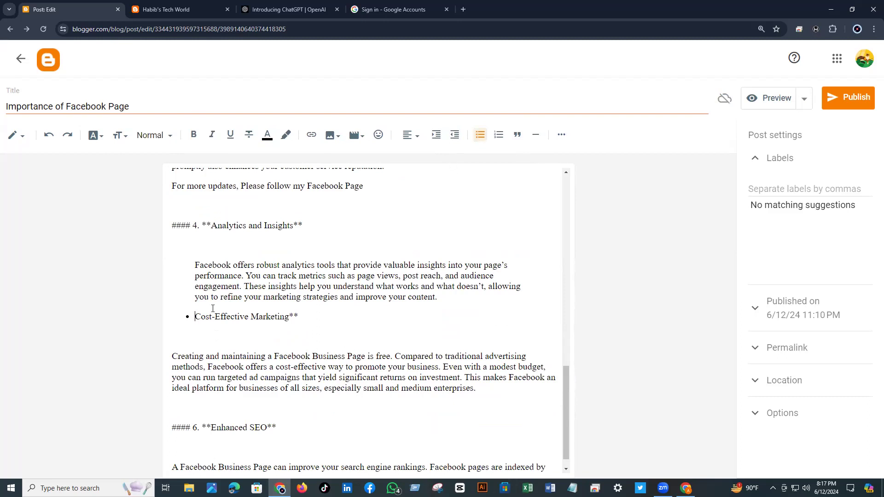
pyautogui.click(175, 354)
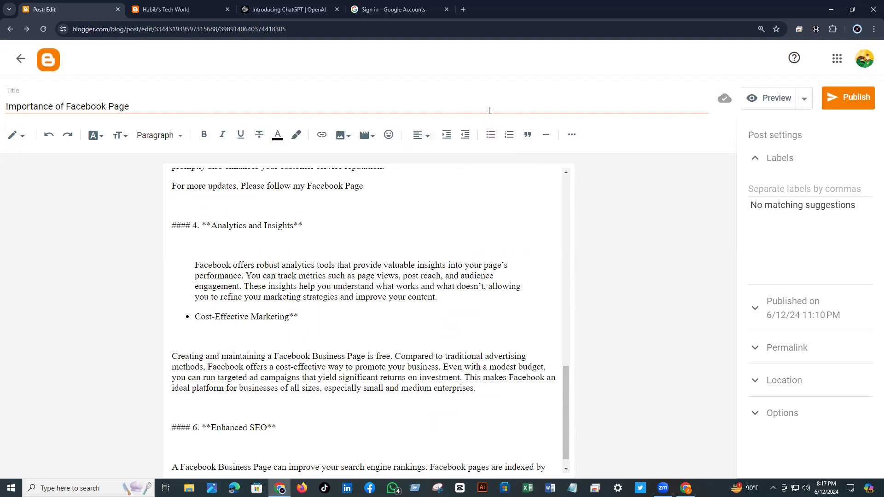
pyautogui.click(490, 134)
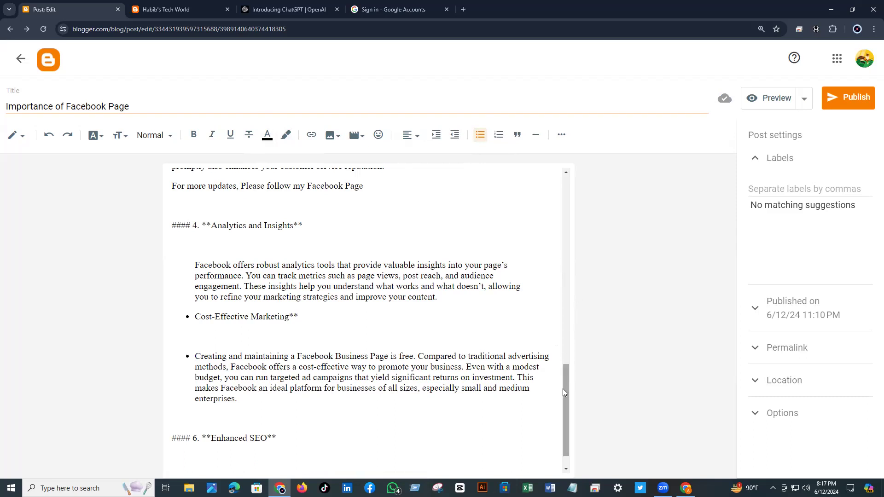
# Open the font list and close it without changing the font
pyautogui.scroll(-1, 562, 390)
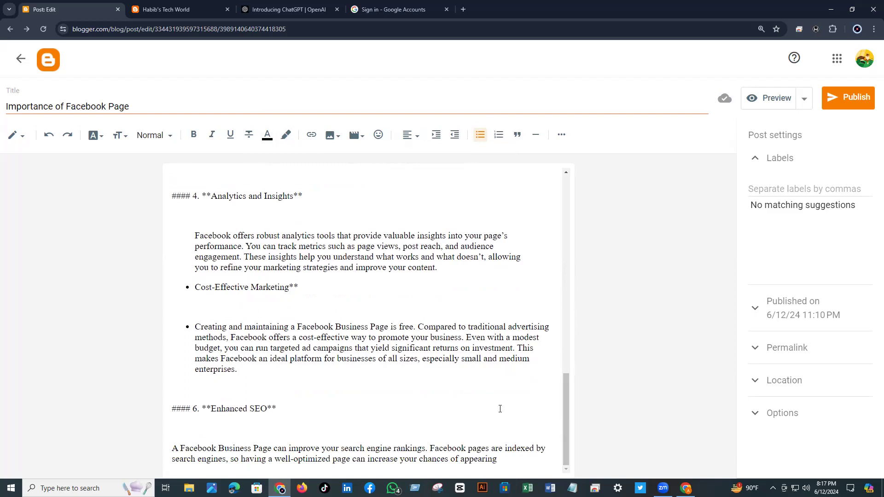
pyautogui.click(94, 137)
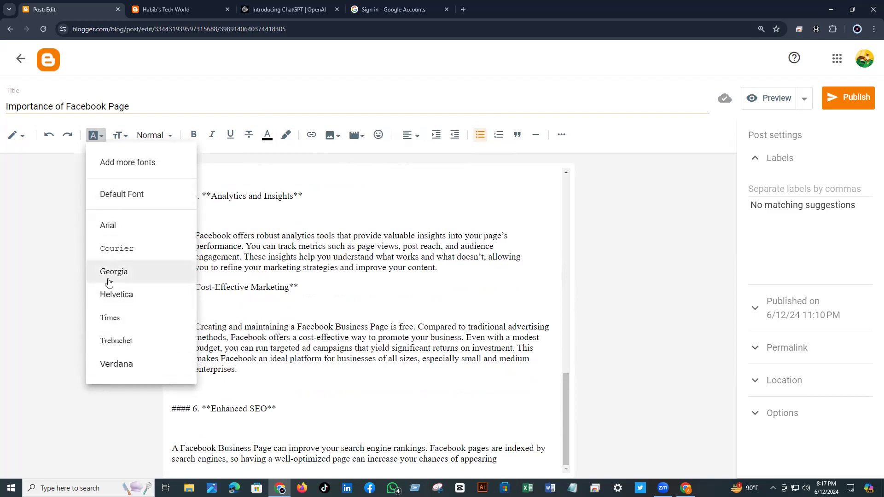
pyautogui.click(110, 349)
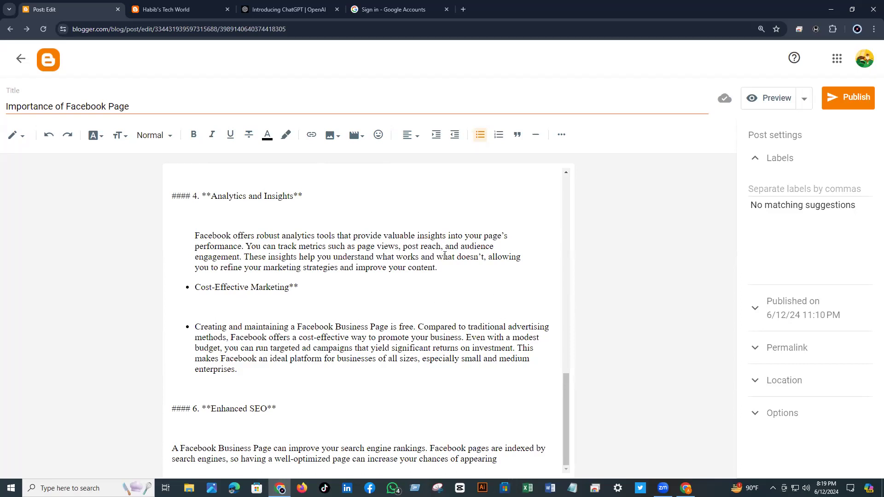
# Publish the 'Importance of Facebook Page' post and confirm the Publish post? prompt
pyautogui.moveTo(566, 390); pyautogui.dragTo(548, 169)
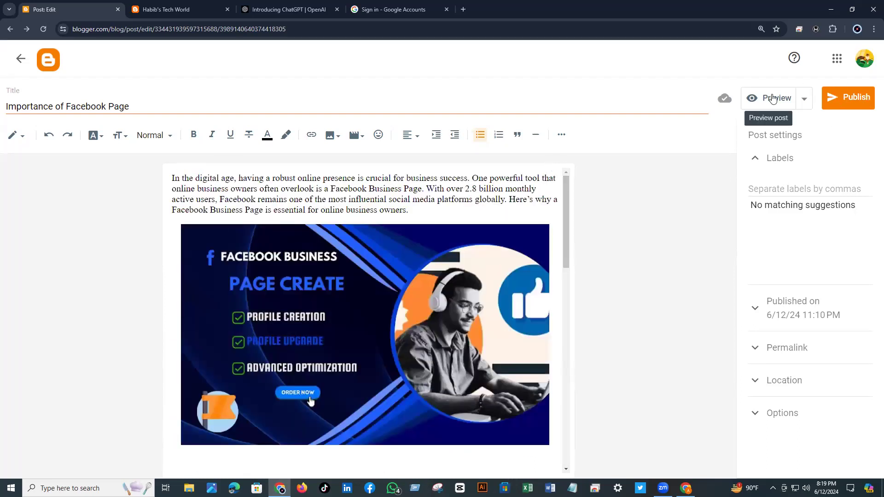
pyautogui.click(853, 98)
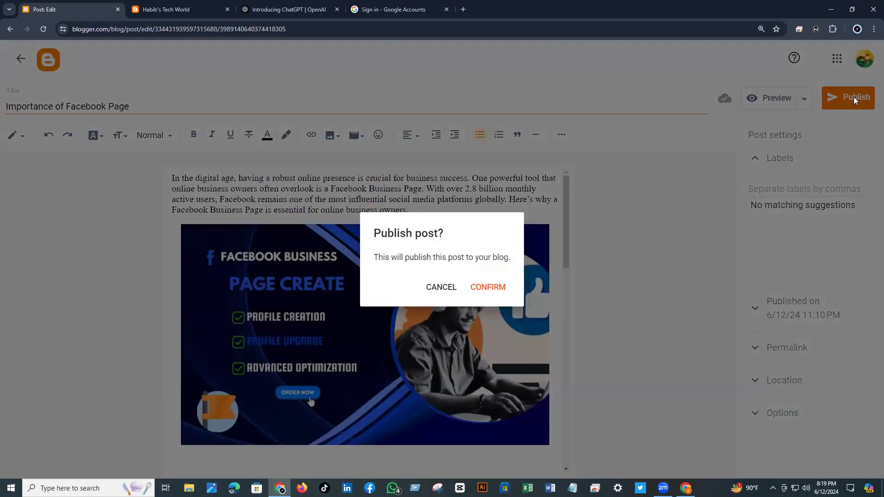
pyautogui.click(495, 287)
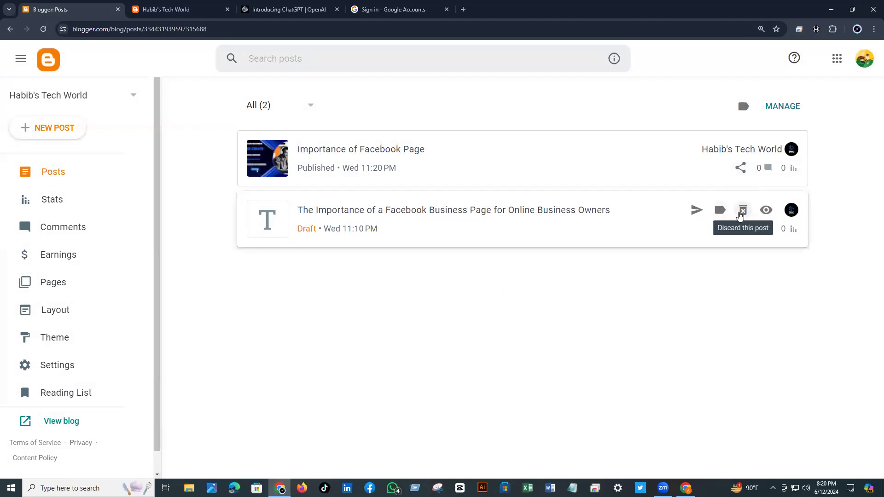
# Discard the older draft post from the posts list
pyautogui.click(741, 213)
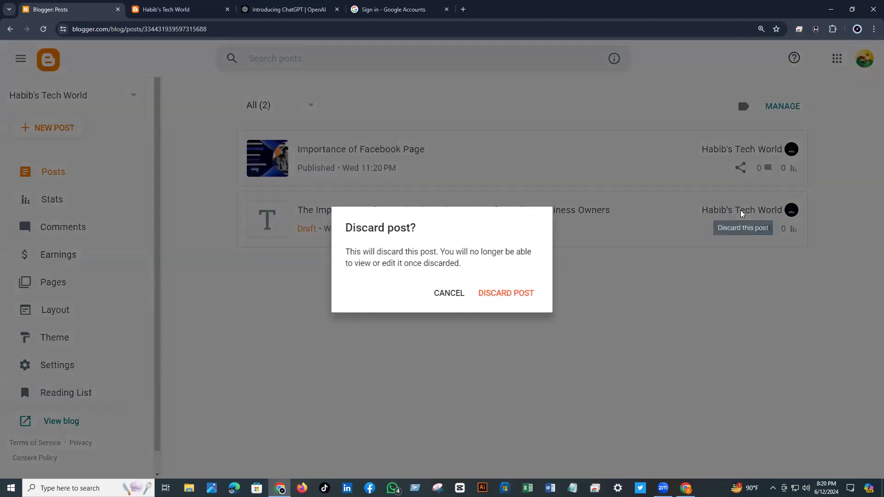
pyautogui.click(521, 298)
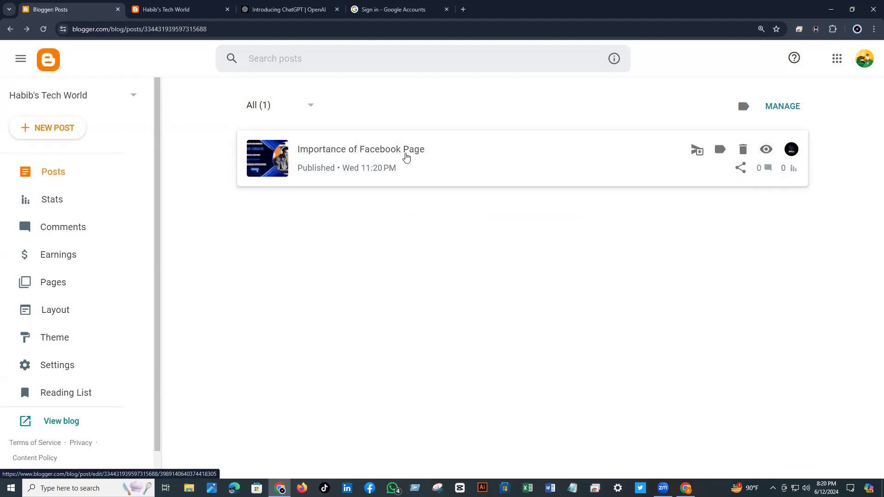
# View the published 'Importance of Facebook Page' post live and scroll through its intro, banner and sections
pyautogui.click(765, 150)
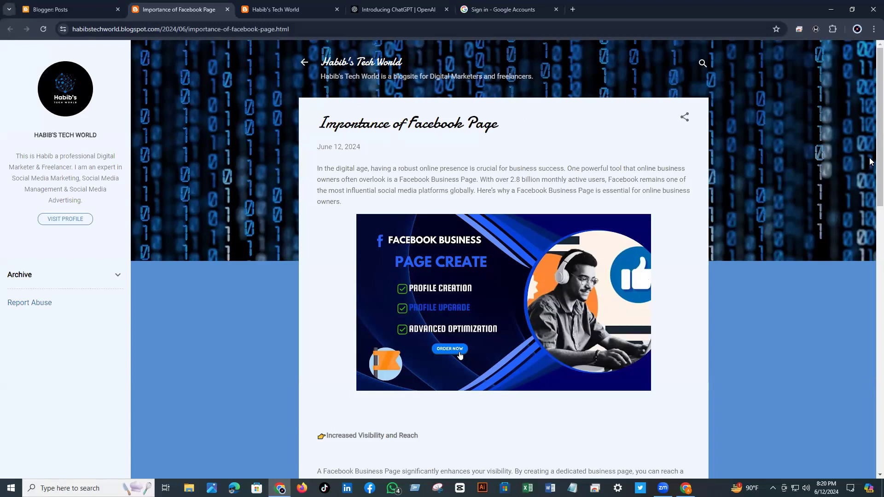
pyautogui.moveTo(875, 162); pyautogui.dragTo(871, 244)
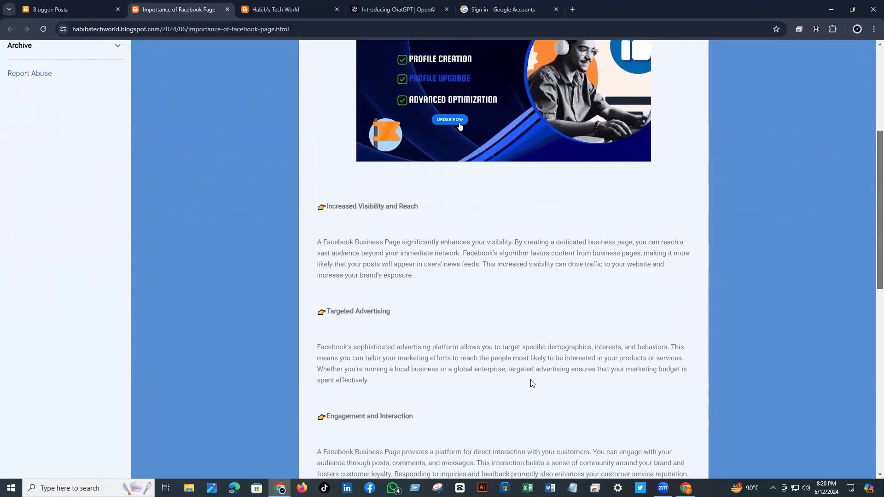
pyautogui.moveTo(870, 146); pyautogui.dragTo(871, 23)
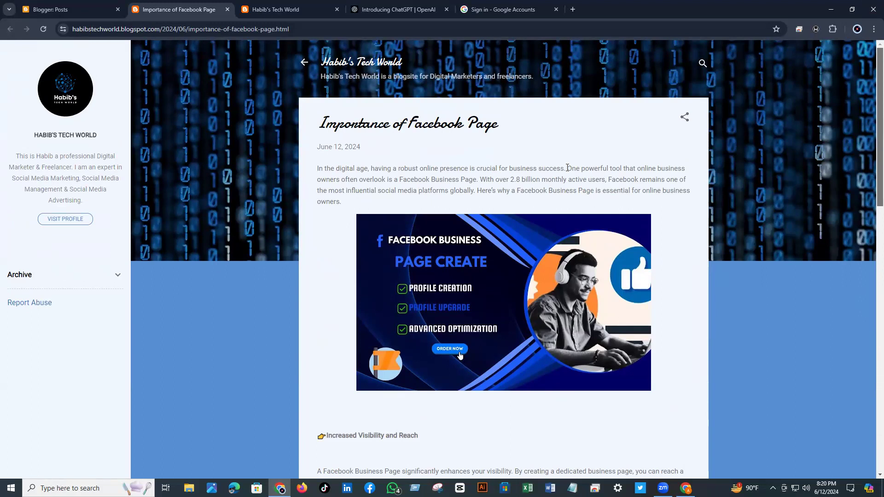
# Switch back to the 'Blogger: Posts' tab and open the Theme page showing Contempo Aqua
pyautogui.click(56, 11)
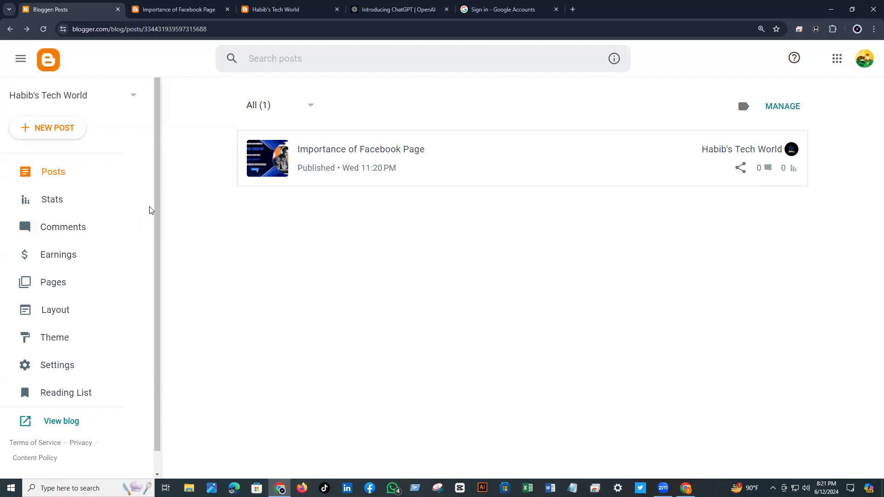
pyautogui.click(47, 339)
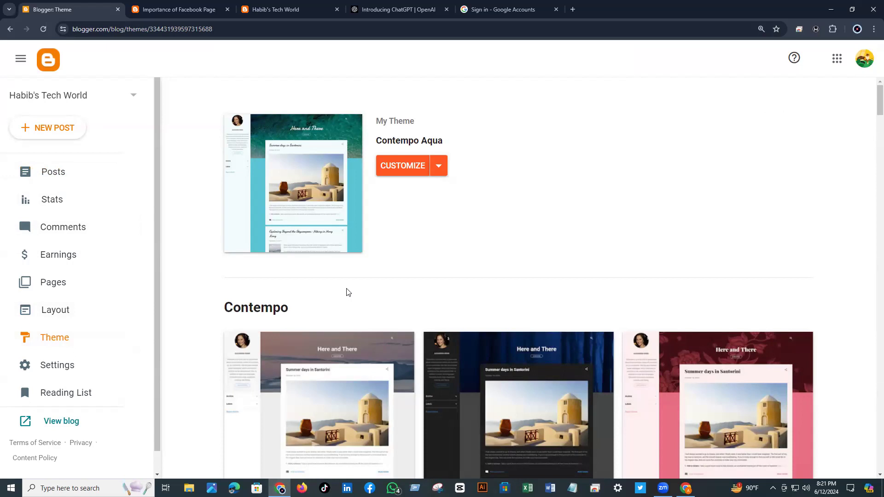
# Show the blog's Layout page with its Header, About Me, Blog Archive and other gadgets
pyautogui.click(52, 310)
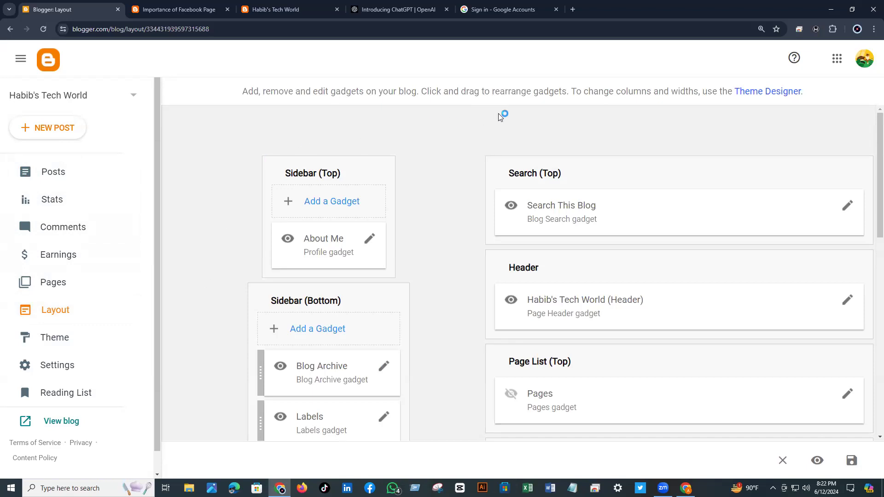
# Close the ChatGPT conversation window and return to Blogger's Layout page with its sidebar and header gadgets
pyautogui.moveTo(546, 17)
pyautogui.click(280, 488)
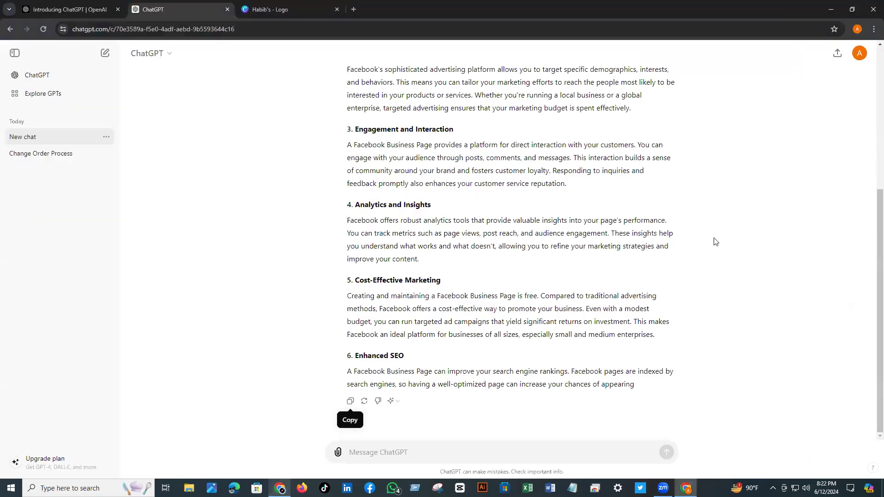
pyautogui.click(873, 5)
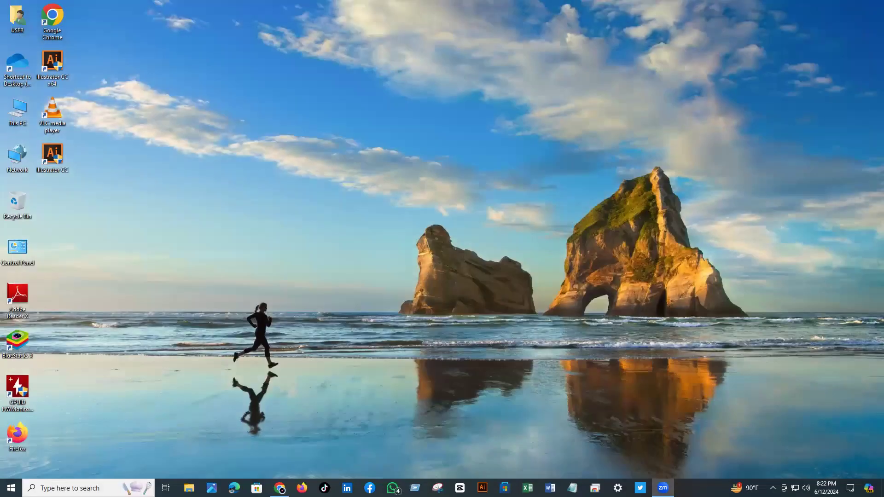
pyautogui.click(280, 488)
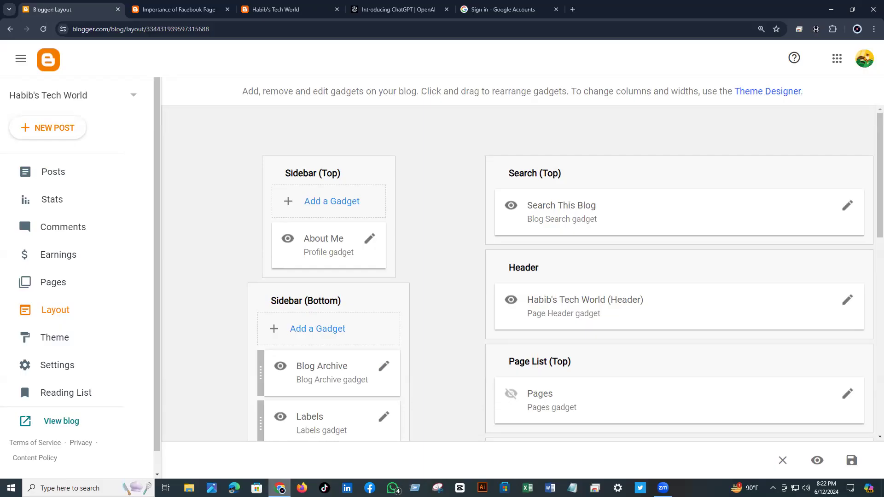
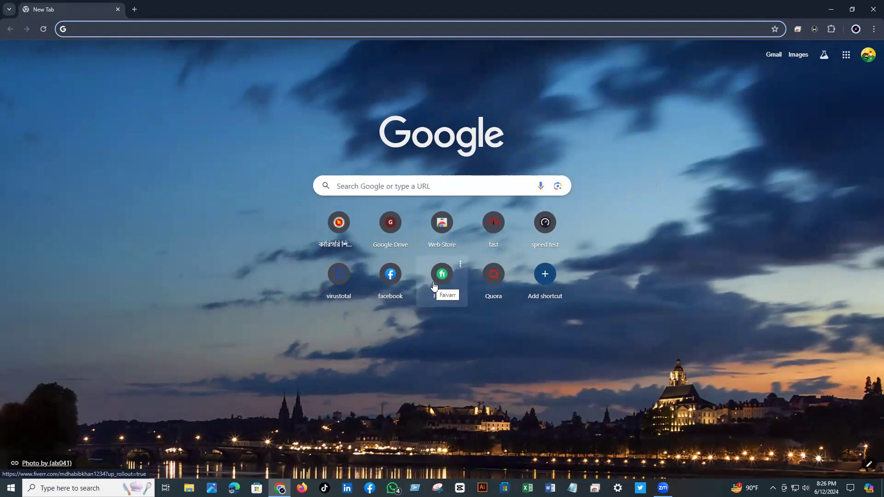
# Open the 'I will facebook page setup and advanced optimization' draft gig from the profile, then open a new tab
pyautogui.click(433, 285)
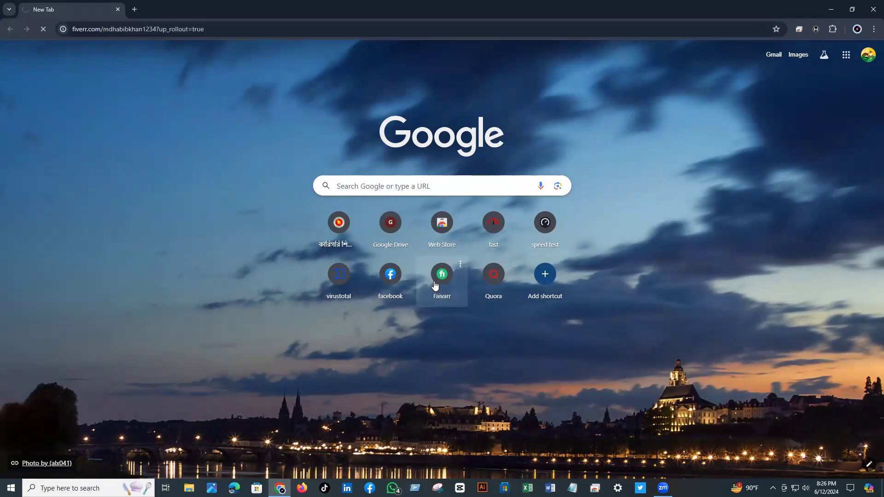
pyautogui.scroll(-3, 416, 355)
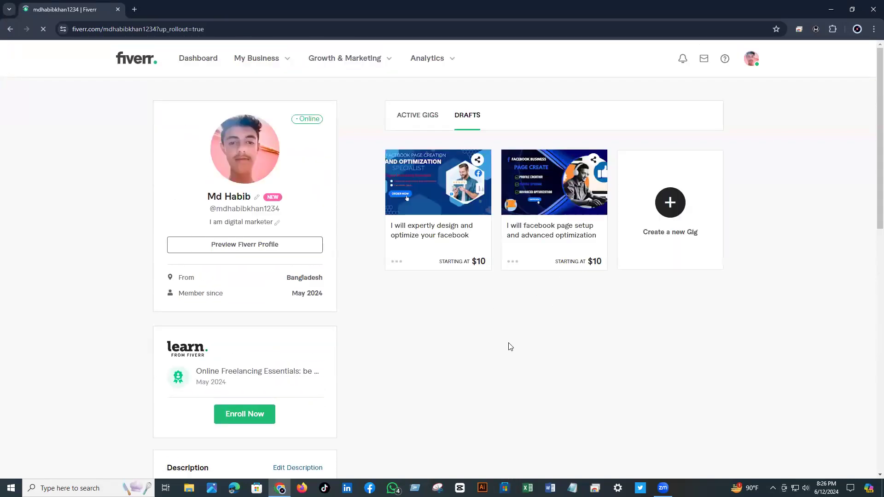
pyautogui.scroll(-5, 466, 367)
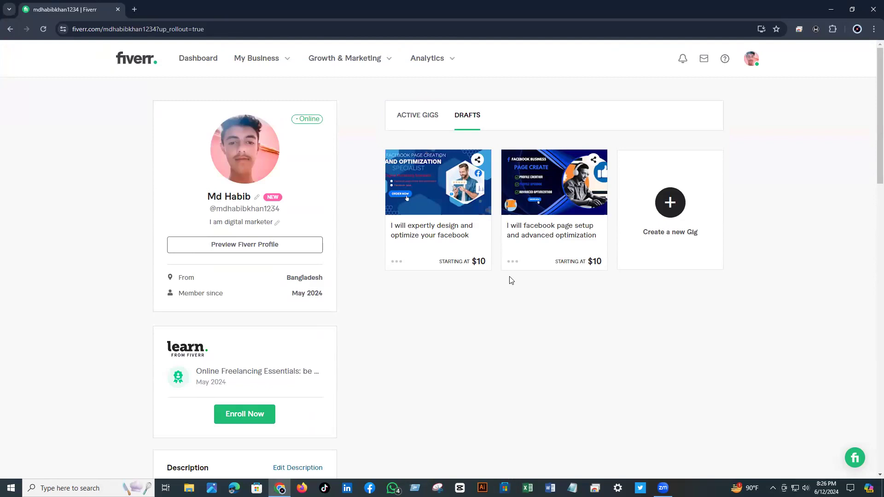
pyautogui.click(537, 231)
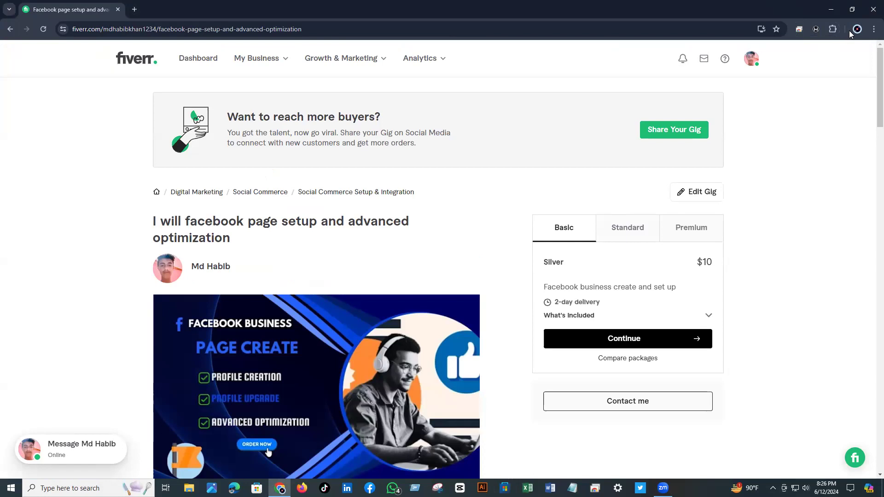
pyautogui.click(134, 9)
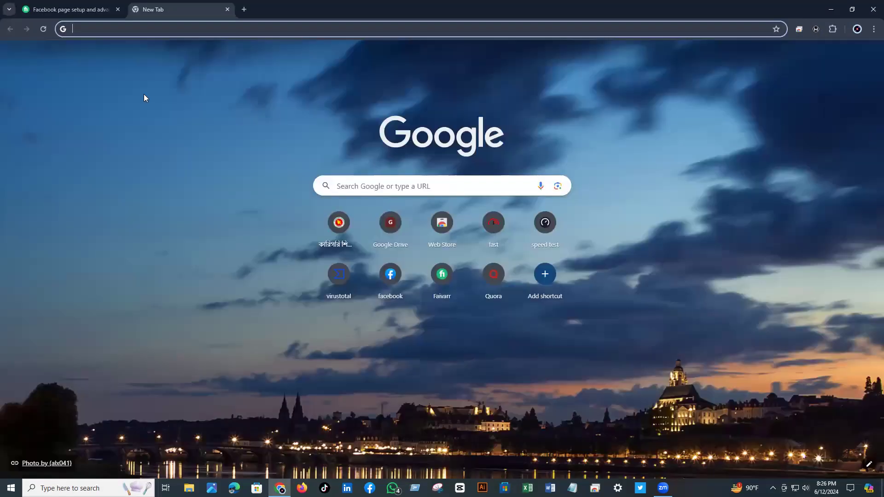
# Search Google for 'Gmail' and open the 'Email - Gmail - Google' result
pyautogui.click(376, 187)
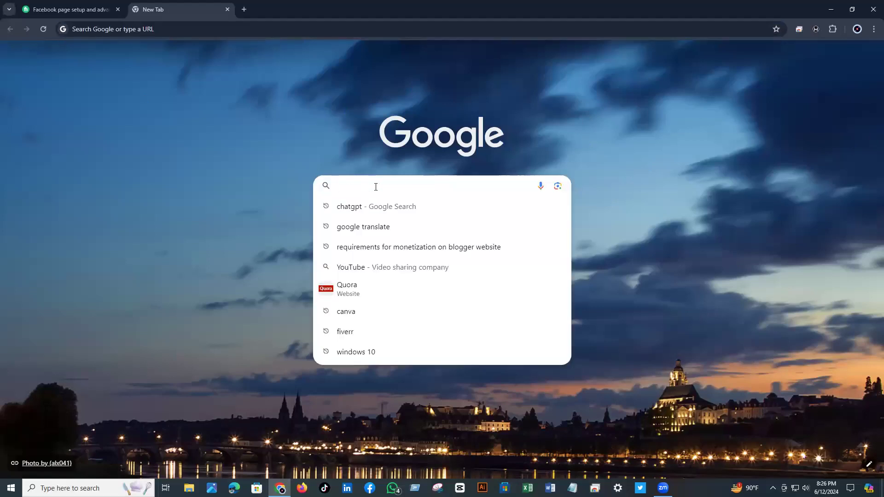
pyautogui.write('Gmail')
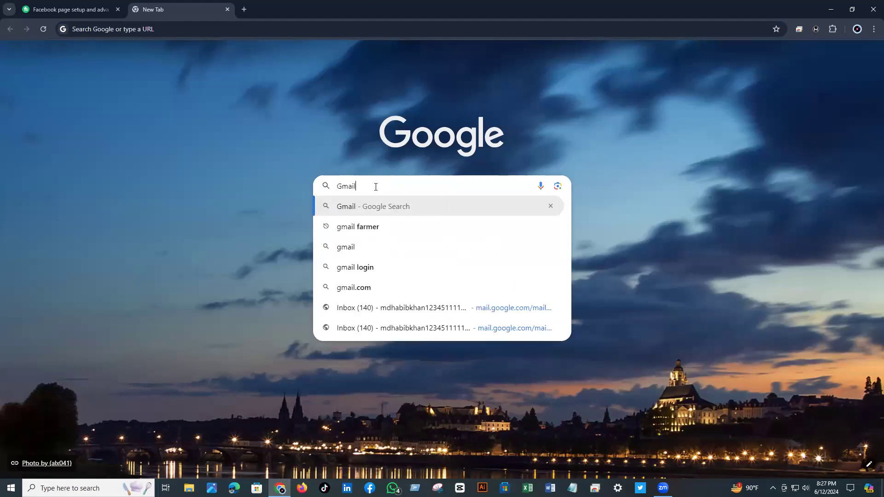
pyautogui.press('Return')
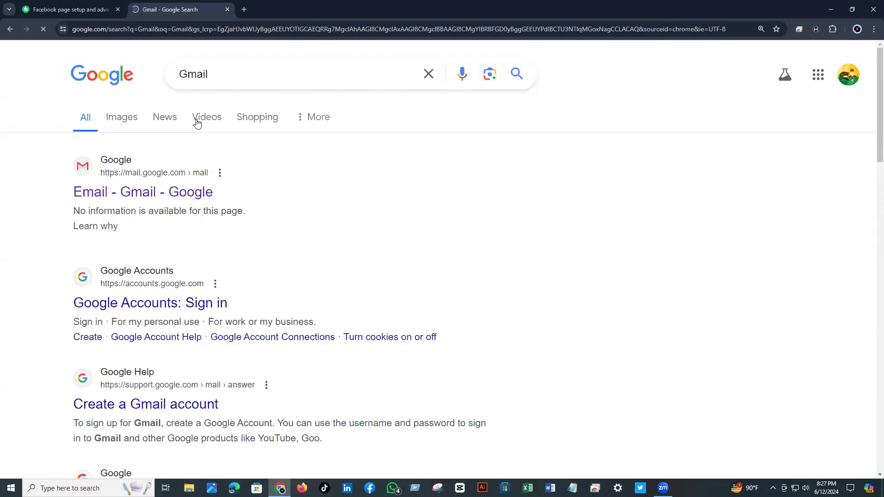
pyautogui.click(126, 189)
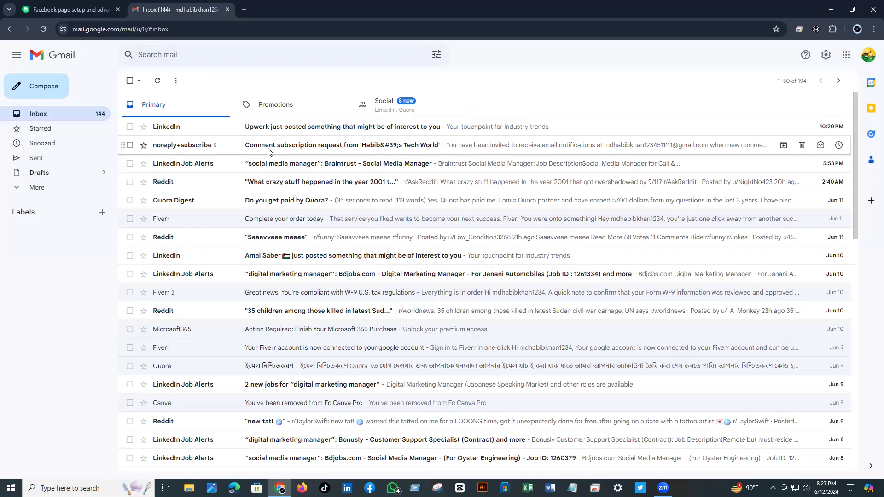
# Read Fiverr's 'Complete your order today' reminder, follow its Complete your order link, and return to the inbox
pyautogui.click(217, 218)
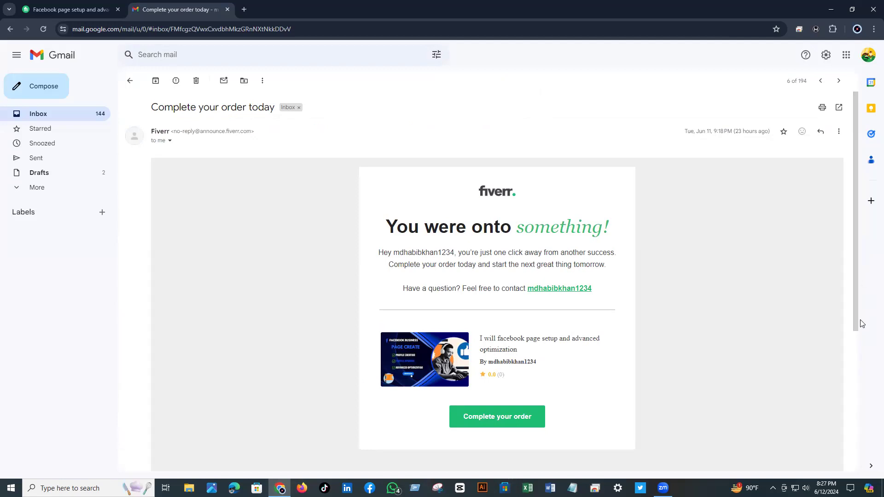
pyautogui.click(495, 421)
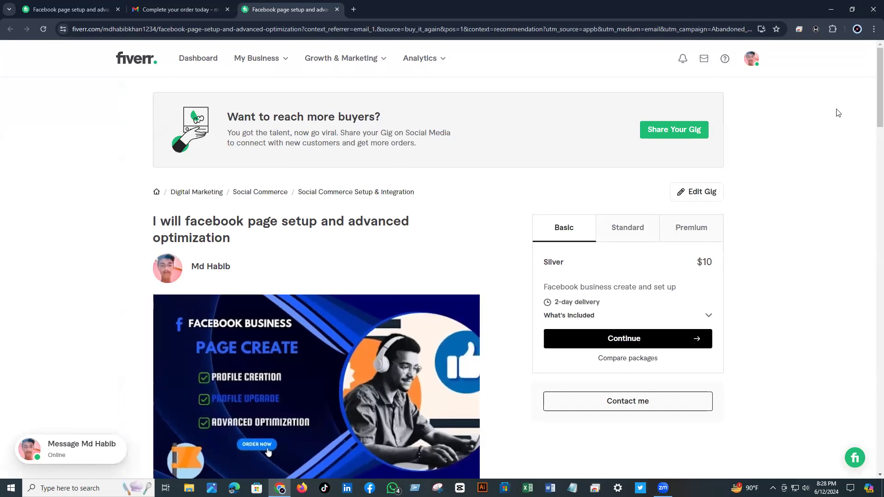
pyautogui.moveTo(880, 101); pyautogui.dragTo(840, 16)
pyautogui.click(71, 10)
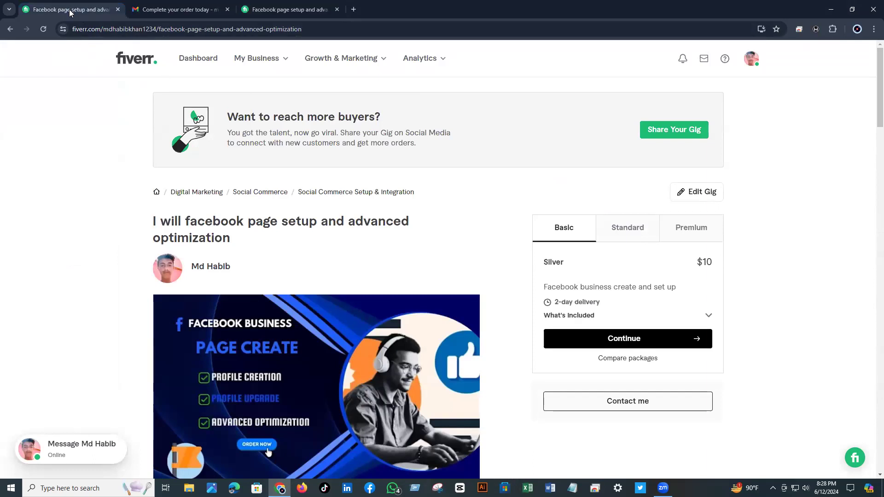
pyautogui.click(153, 9)
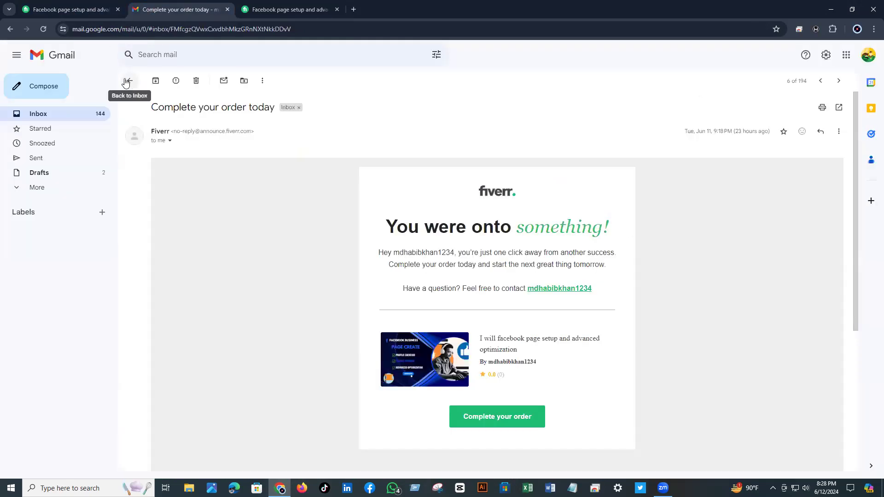
pyautogui.click(129, 82)
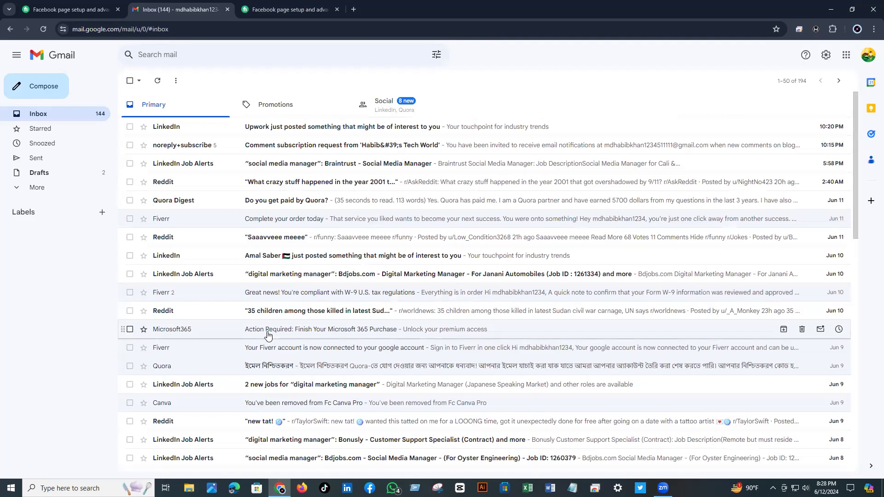
# Read Fiverr's W-9 compliance email, then return to the Fiverr gig tab
pyautogui.click(275, 297)
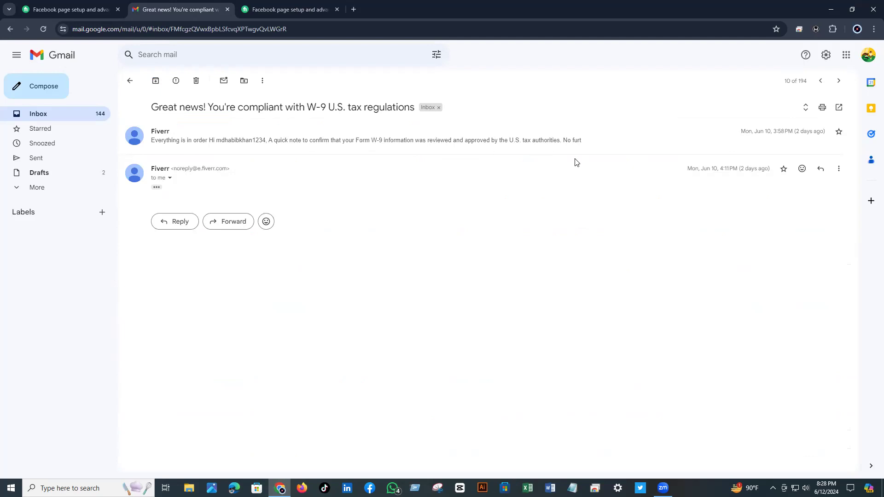
pyautogui.click(130, 80)
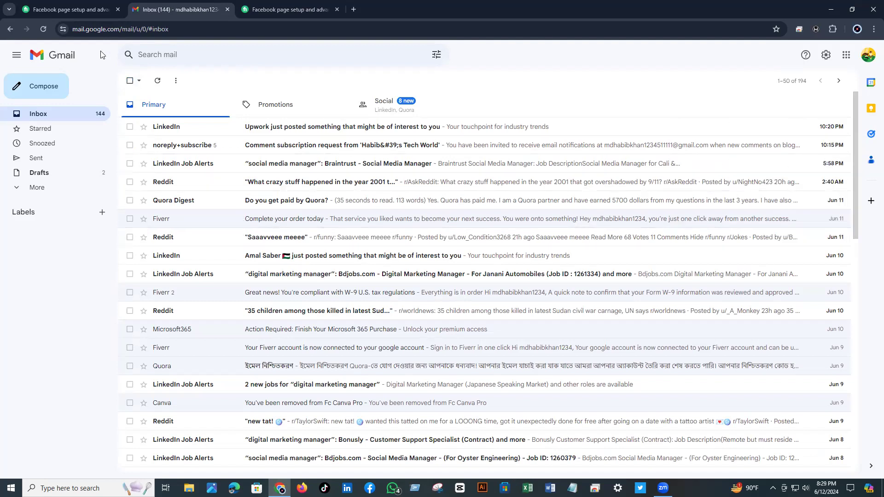
pyautogui.click(63, 14)
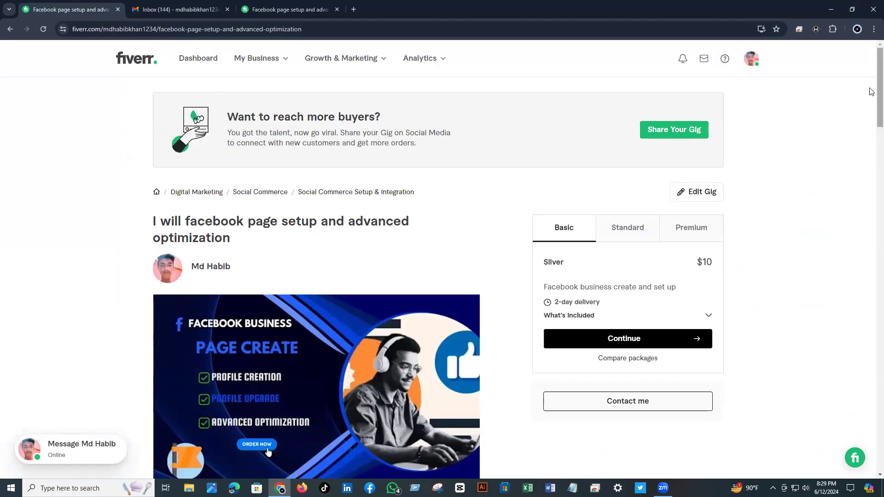
# From the dashboard go to the seller profile and edit the 'expertly design and optimize your facebook page' draft
pyautogui.click(188, 62)
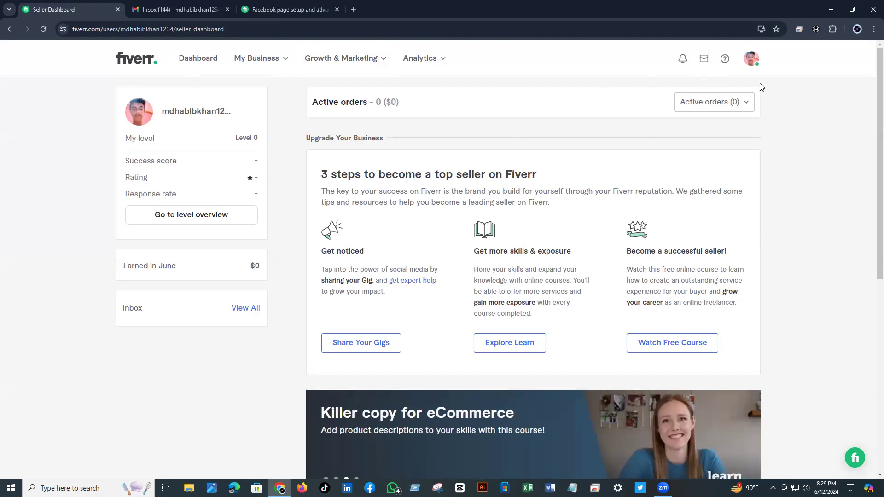
pyautogui.click(752, 65)
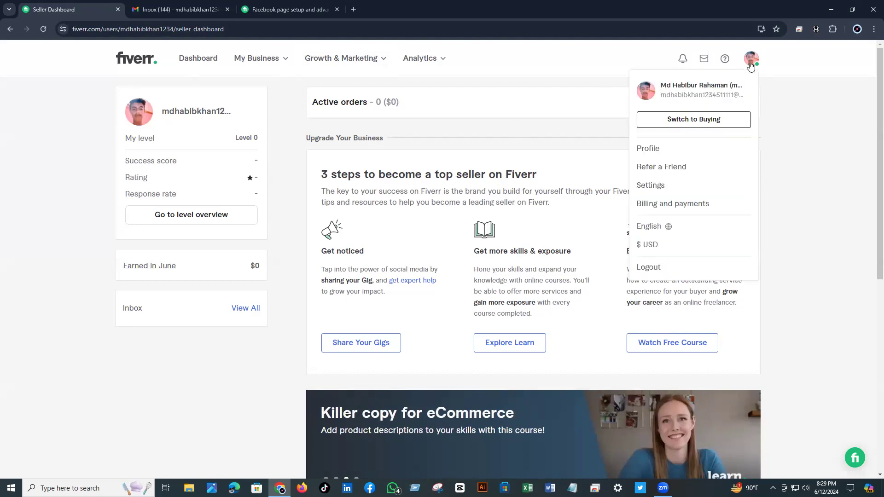
pyautogui.click(647, 147)
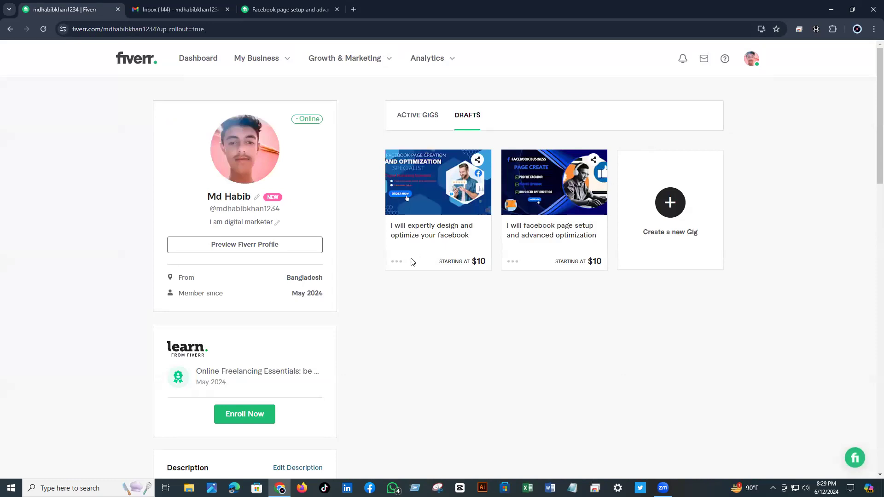
pyautogui.click(398, 263)
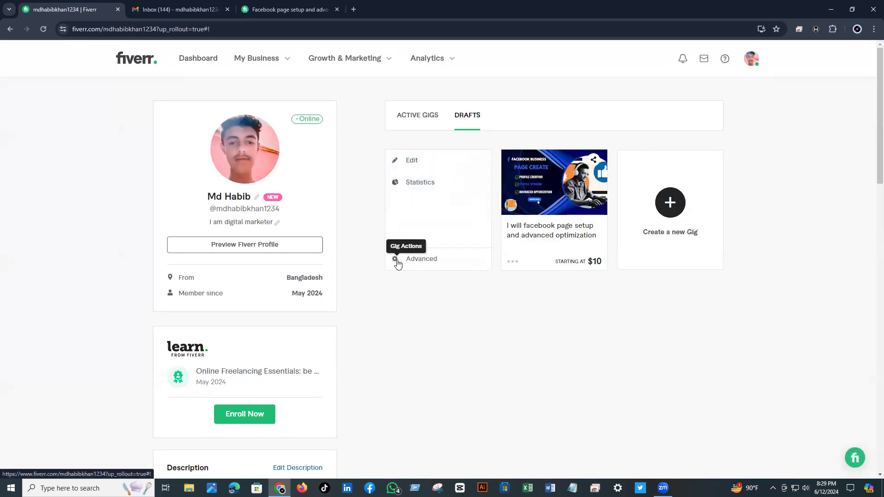
pyautogui.click(410, 162)
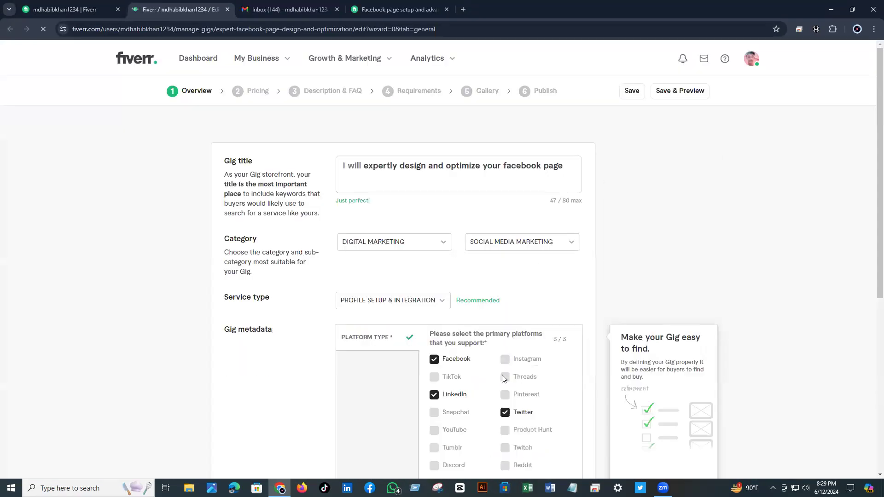
# Save the gig's Overview and Pricing steps without changes
pyautogui.moveTo(878, 120); pyautogui.dragTo(860, 286)
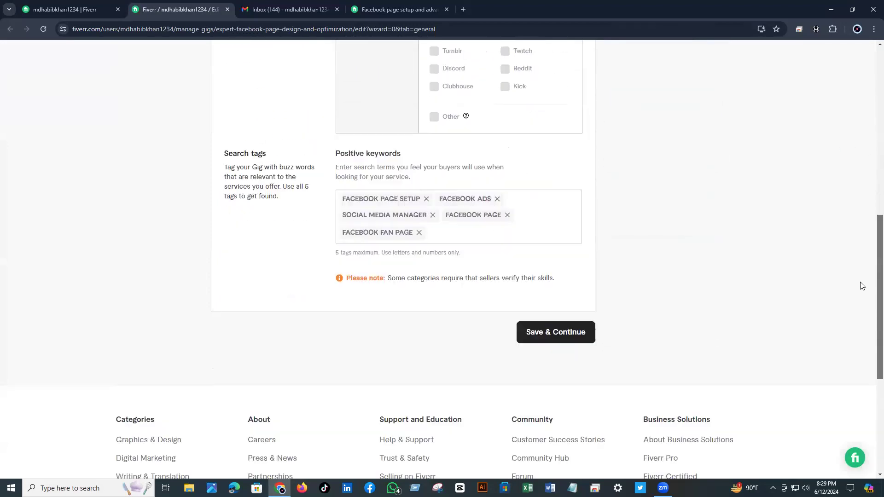
pyautogui.click(567, 330)
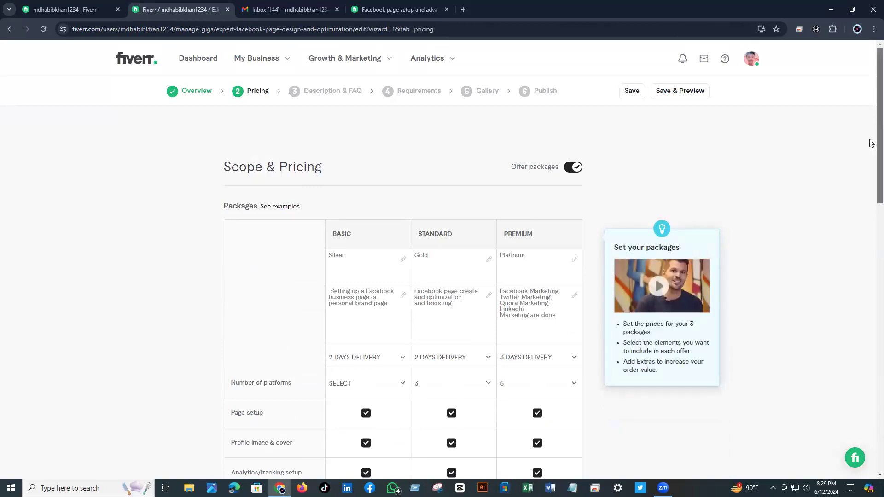
pyautogui.scroll(-13, 870, 143)
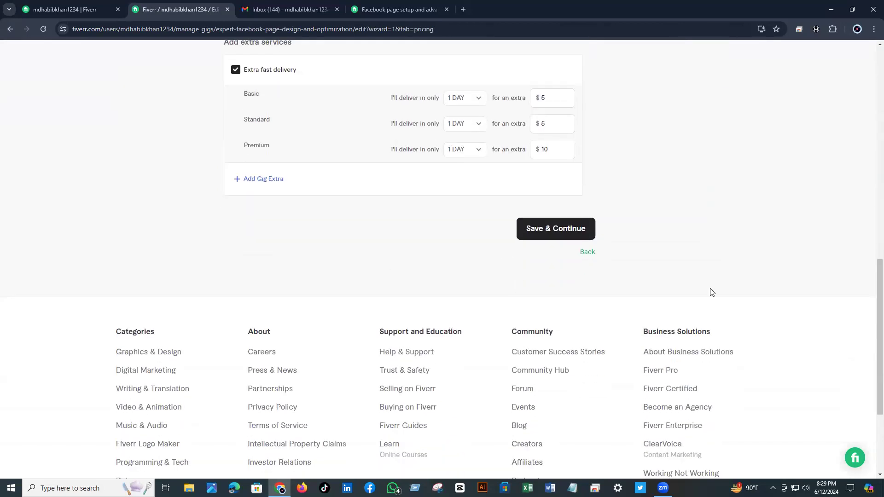
pyautogui.click(562, 232)
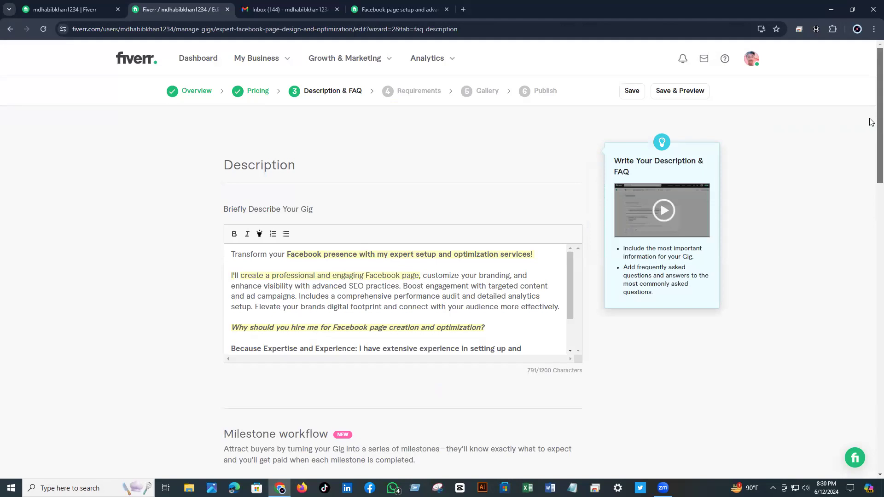
# Save the Description & FAQ and Requirements steps, moving on to Gallery
pyautogui.scroll(-8, 865, 173)
pyautogui.scroll(-4, 821, 300)
pyautogui.scroll(12, 810, 322)
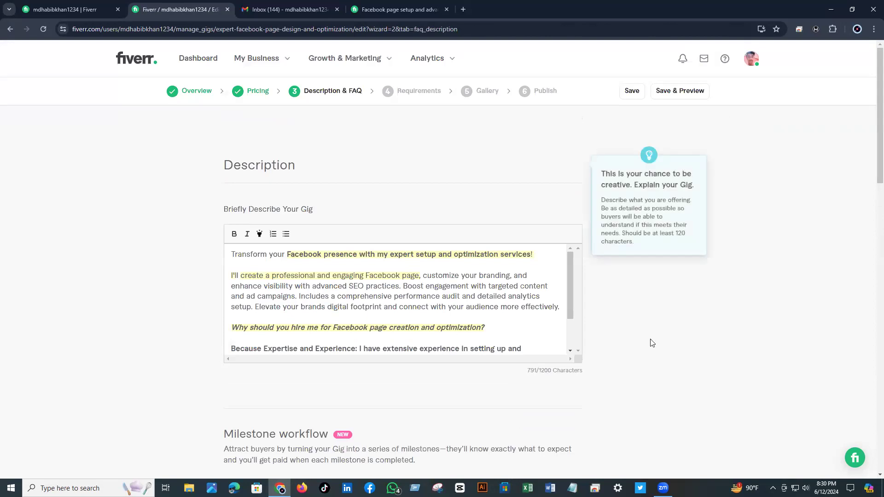
pyautogui.scroll(-10, 865, 277)
pyautogui.scroll(-2, 849, 350)
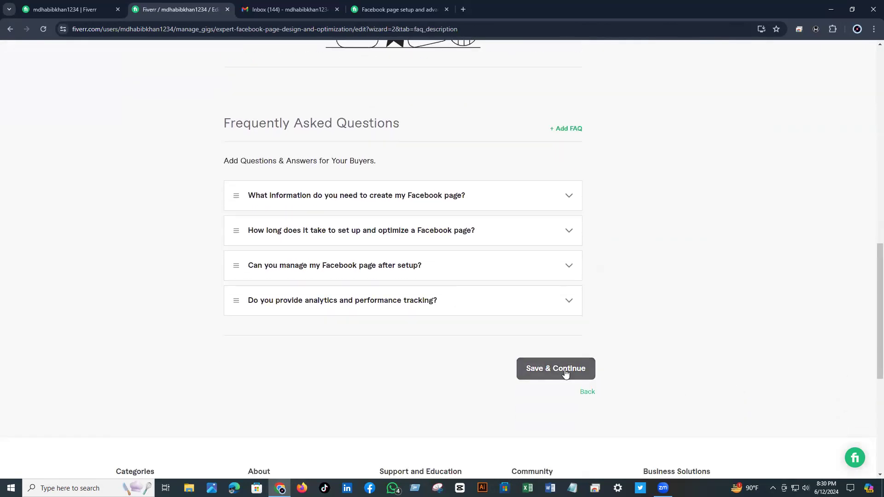
pyautogui.click(565, 372)
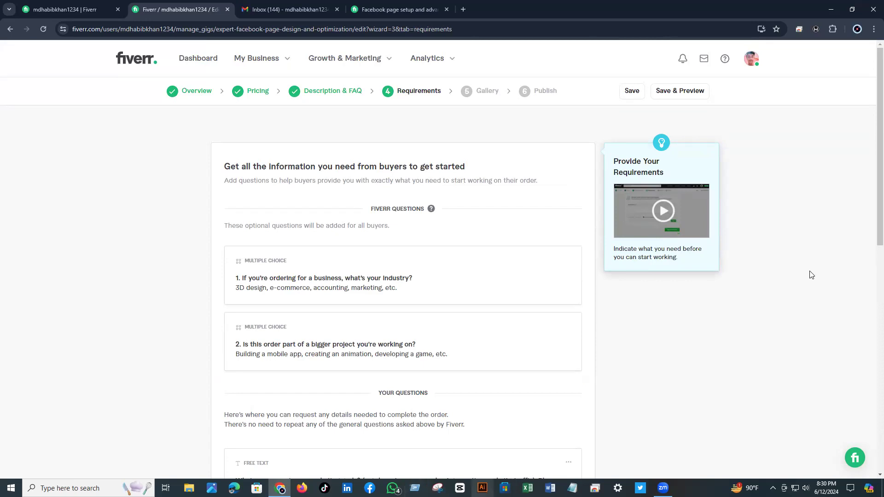
pyautogui.scroll(-7, 870, 147)
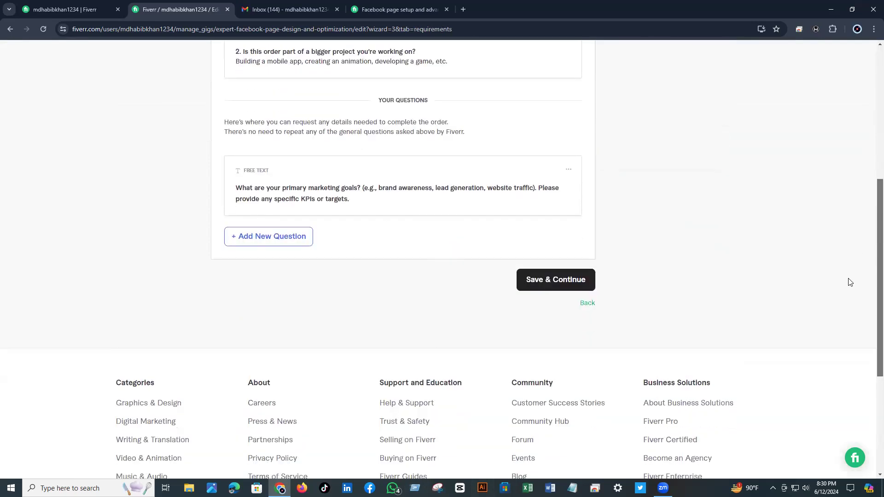
pyautogui.click(560, 263)
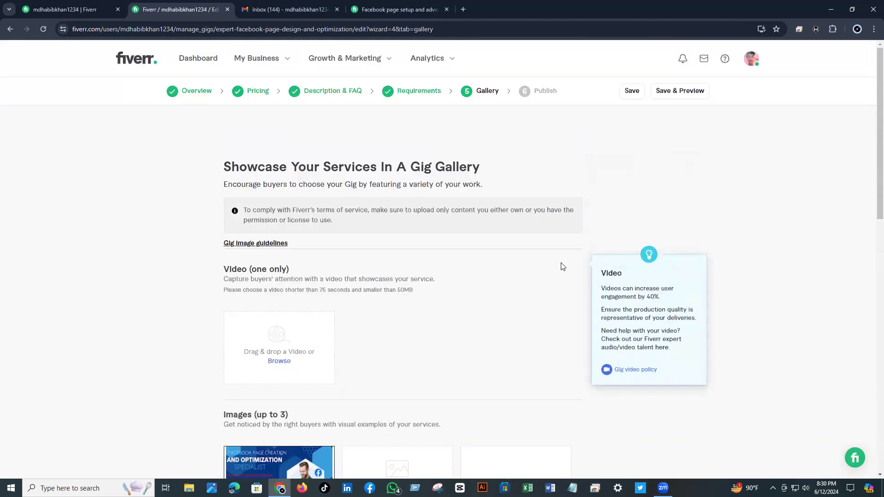
# Save the Gallery step and advance to the Publish step
pyautogui.moveTo(879, 126); pyautogui.dragTo(869, 128)
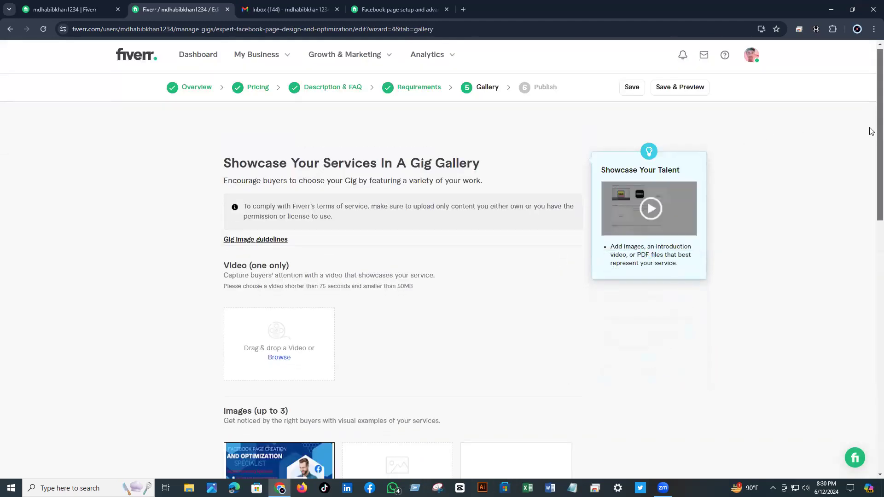
pyautogui.scroll(-7, 871, 131)
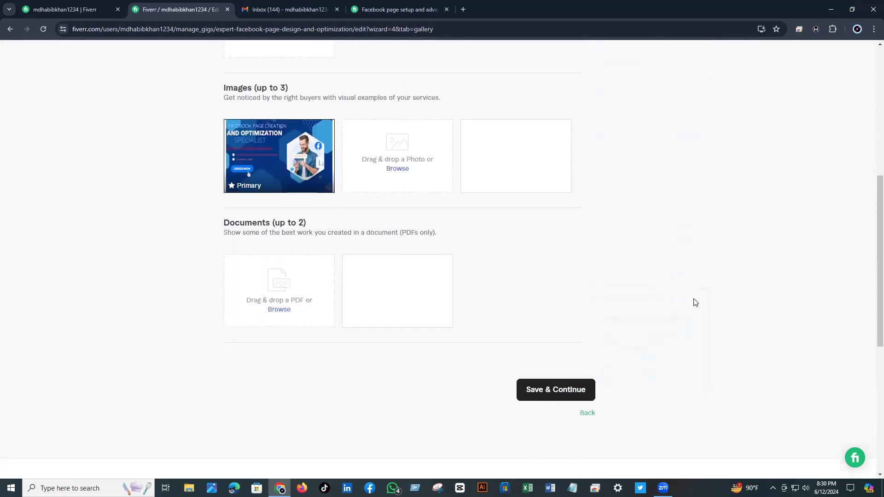
pyautogui.click(528, 389)
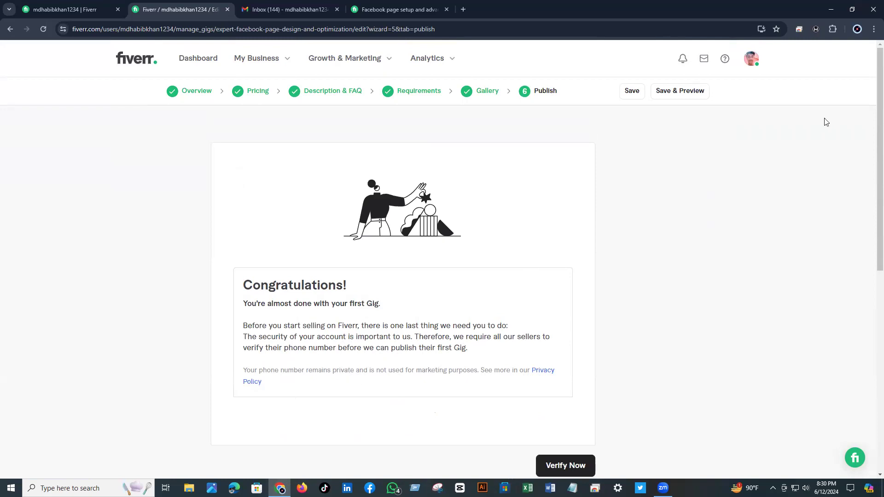
# Open the Verify Phone Number dialog from the Publish step's Verify Now button
pyautogui.moveTo(871, 123); pyautogui.dragTo(871, 171)
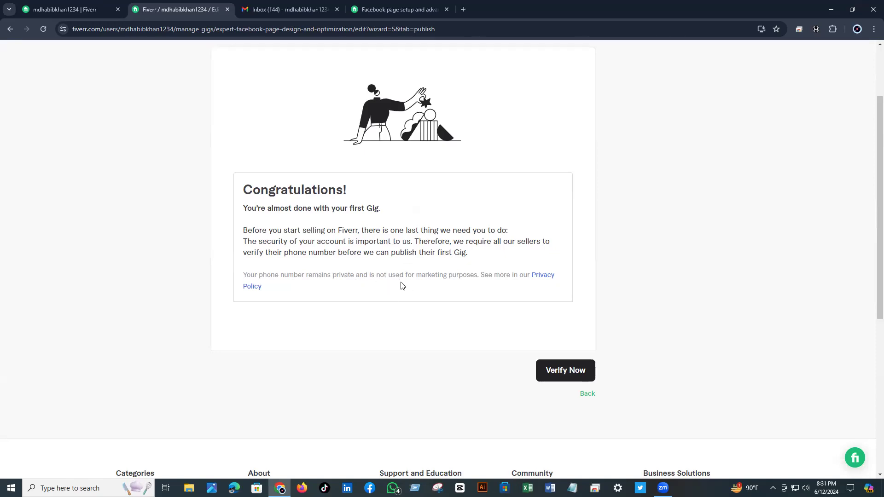
pyautogui.click(549, 373)
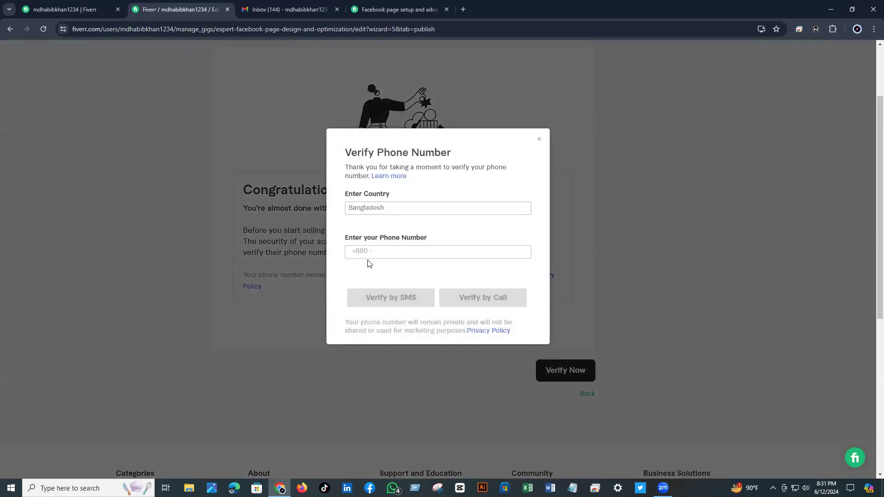
# Enter the account's Bangladesh phone number, request an SMS code, and submit the 4-digit code
pyautogui.click(382, 251)
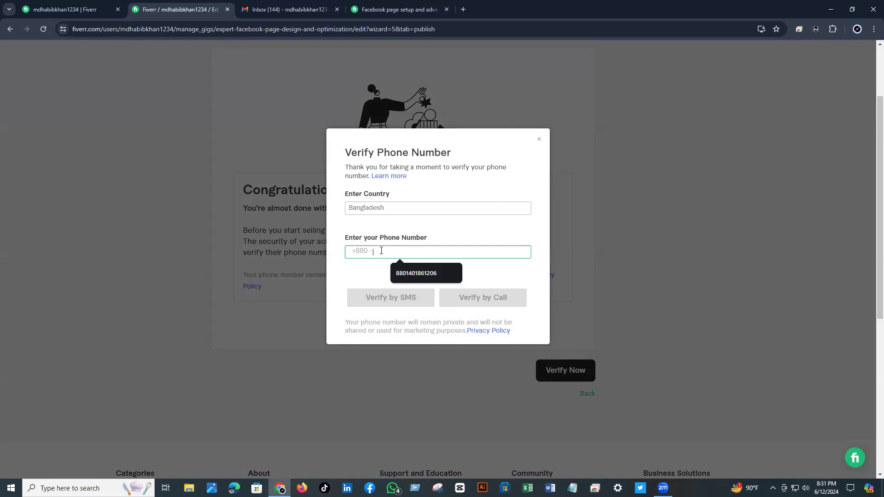
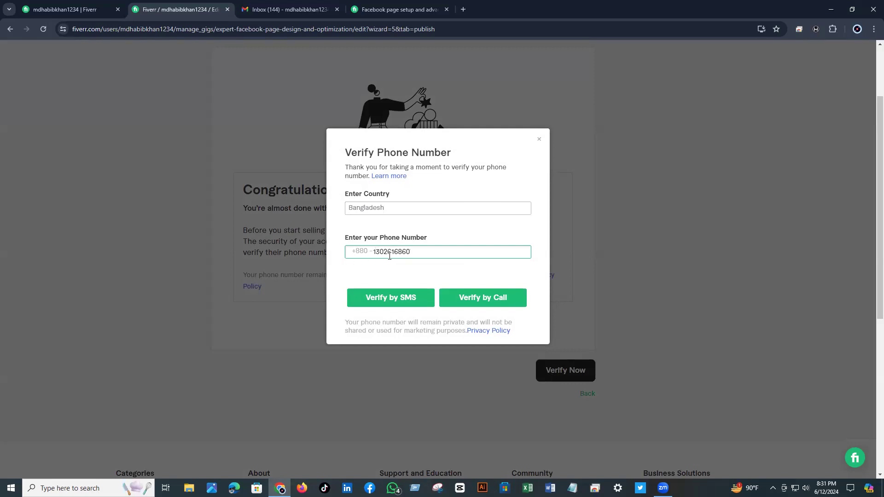
pyautogui.click(390, 299)
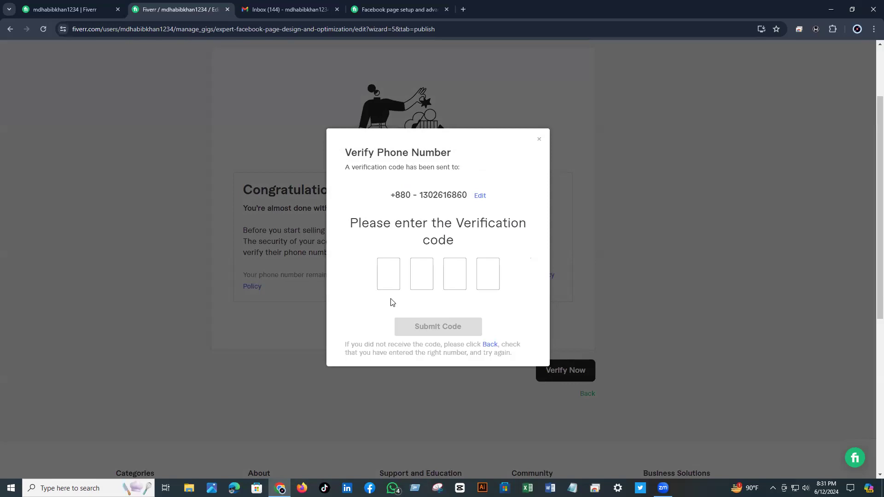
pyautogui.click(392, 278)
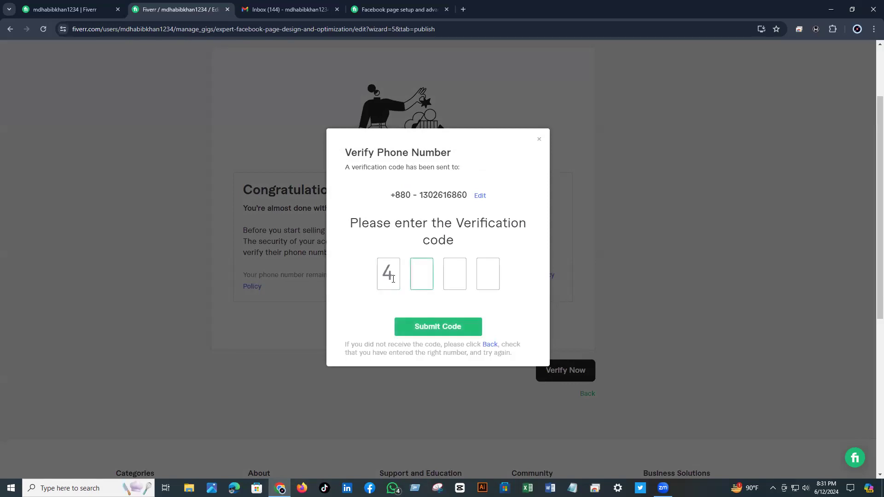
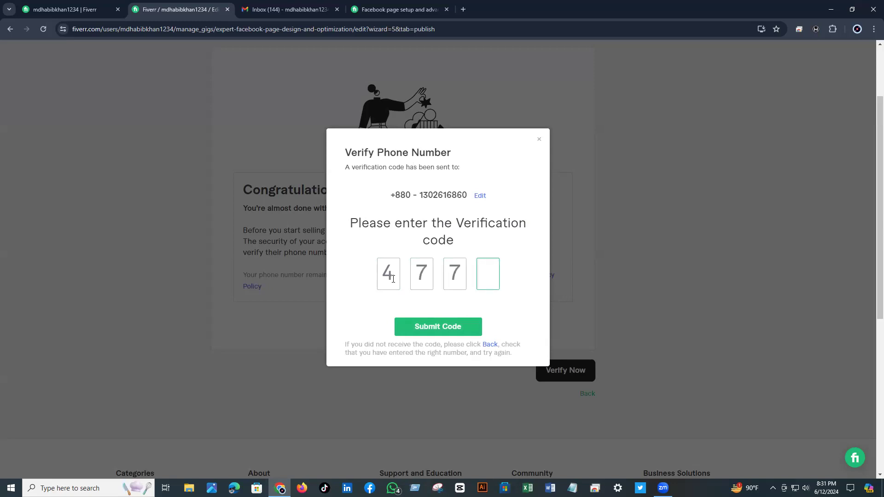
pyautogui.click(424, 328)
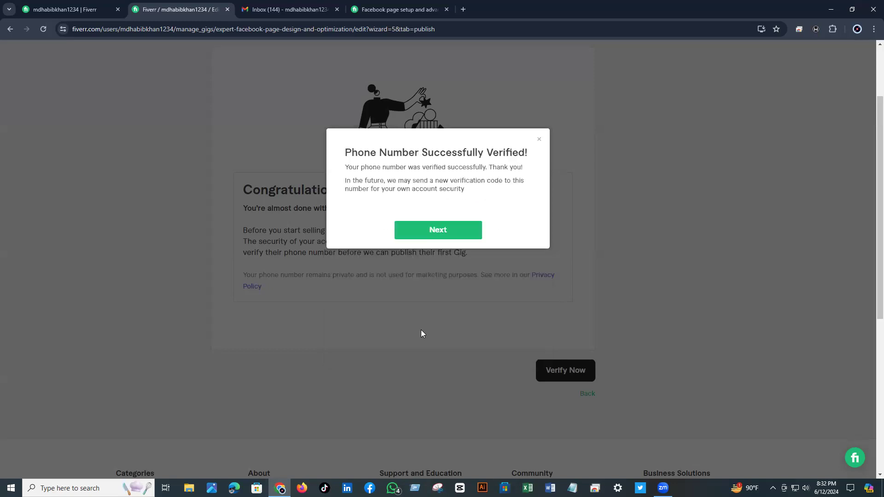
# Add the 'What was your childhood nickname?' security question with its answer and finish
pyautogui.click(431, 232)
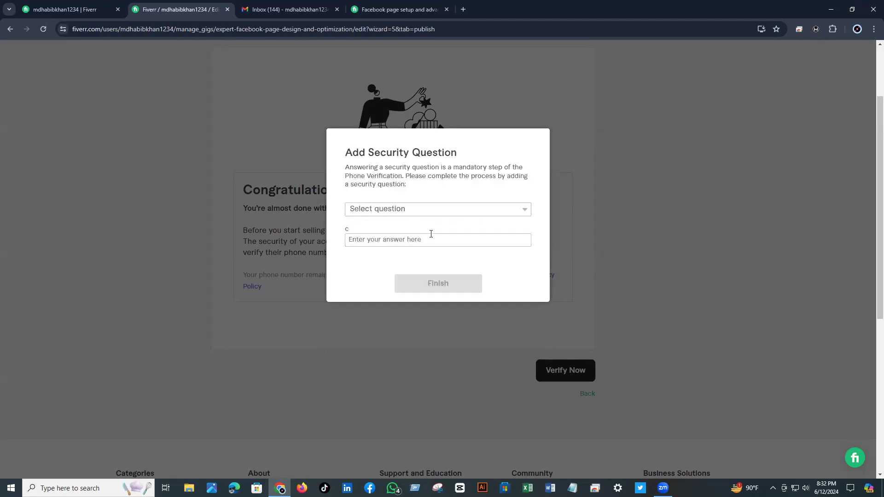
pyautogui.click(523, 210)
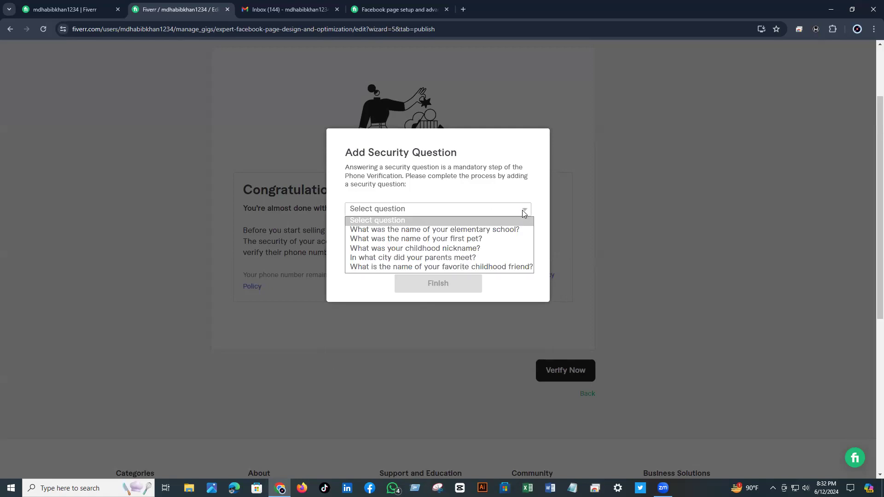
pyautogui.click(434, 248)
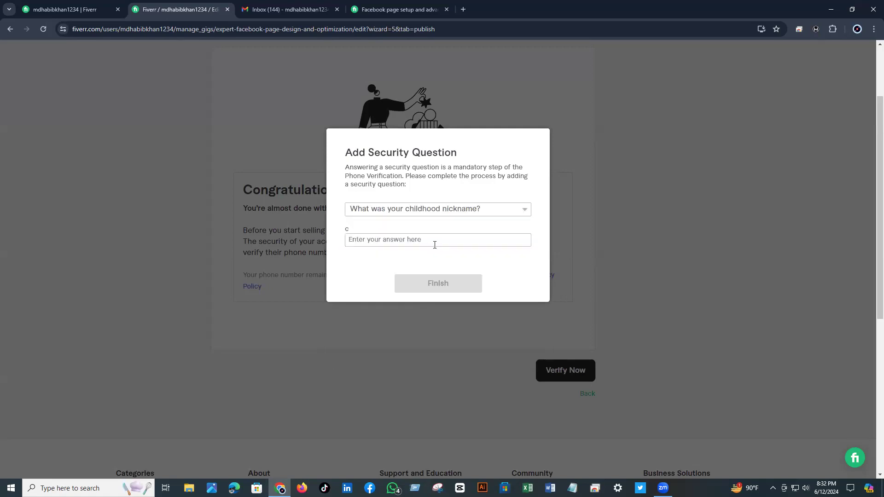
pyautogui.click(442, 242)
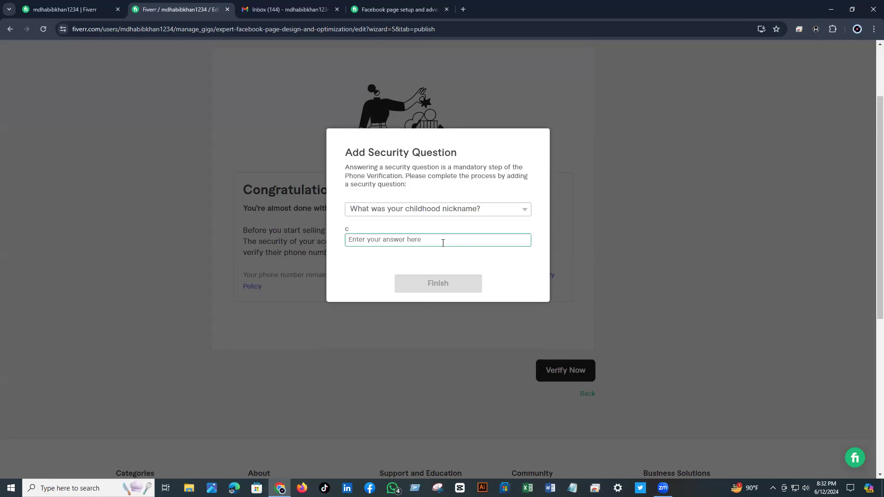
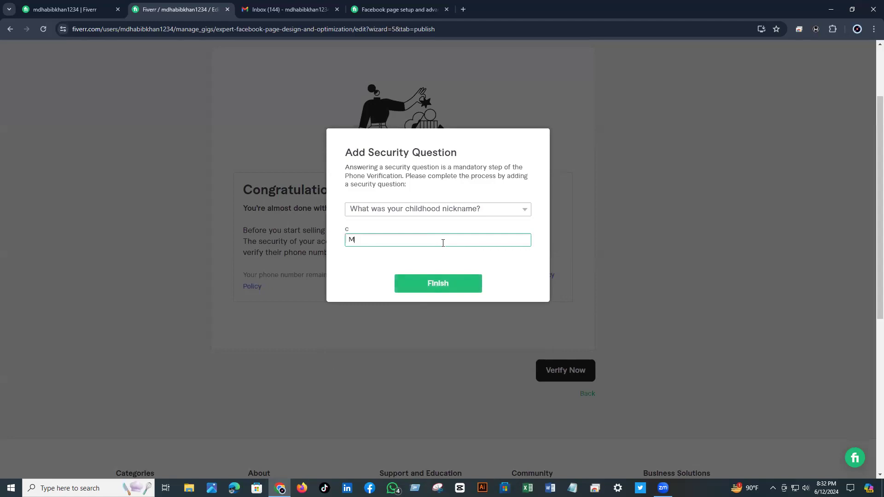
pyautogui.click(439, 275)
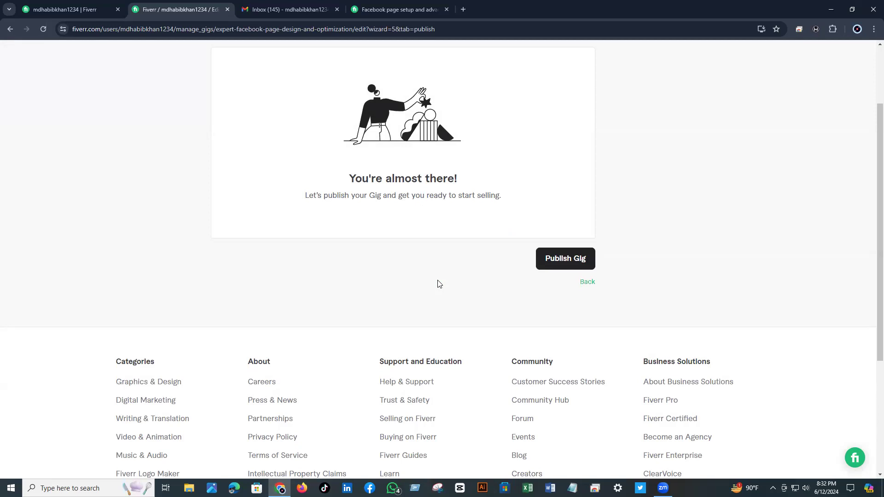
# Publish the gig and return from the success page to the Gigs list
pyautogui.click(561, 260)
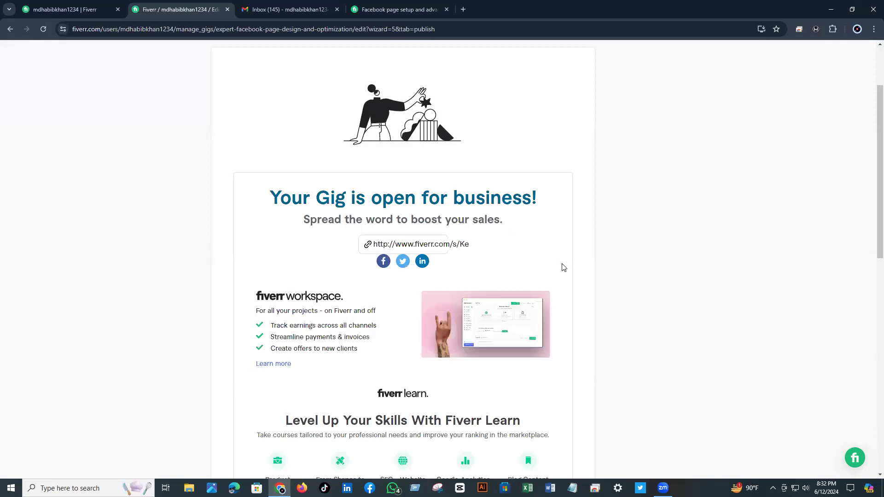
pyautogui.scroll(-3, 546, 267)
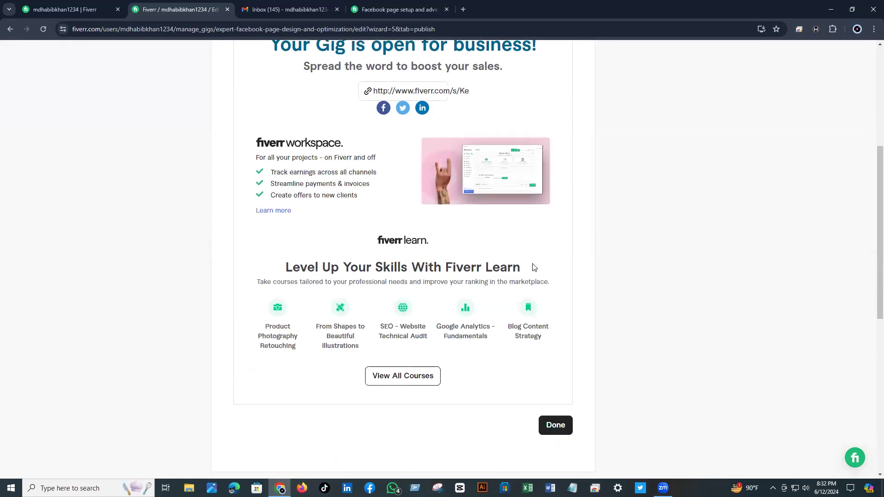
pyautogui.click(563, 424)
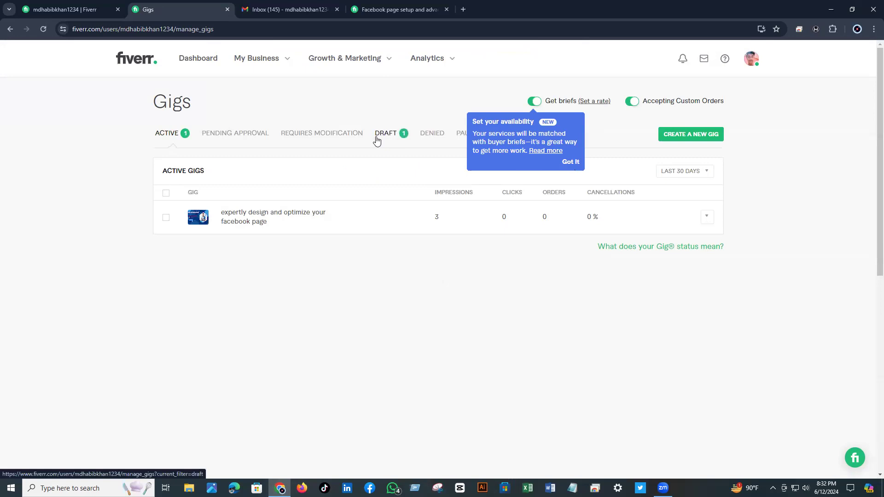
# Dismiss the availability popup and go to the seller profile listing the facebook gig at $10
pyautogui.click(569, 162)
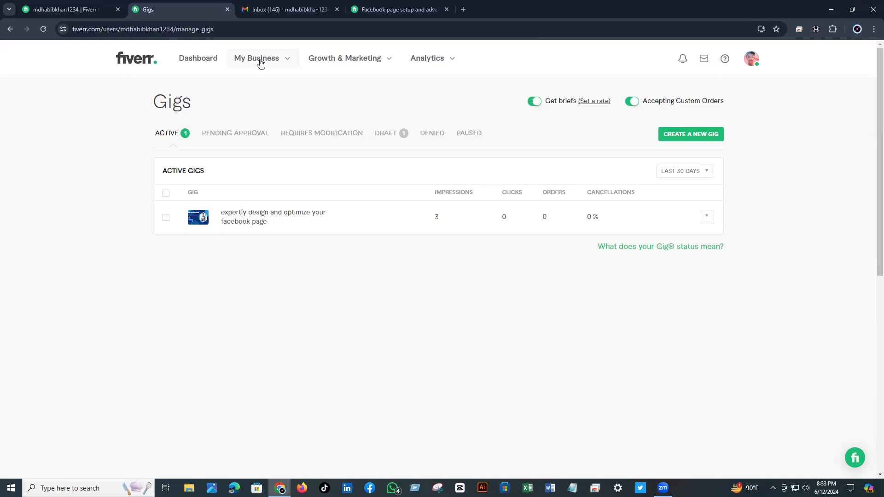
pyautogui.click(748, 65)
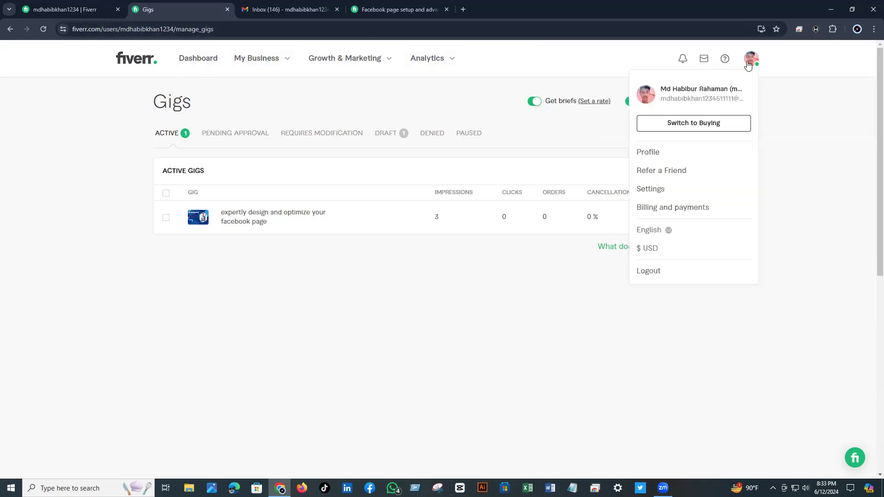
pyautogui.click(654, 153)
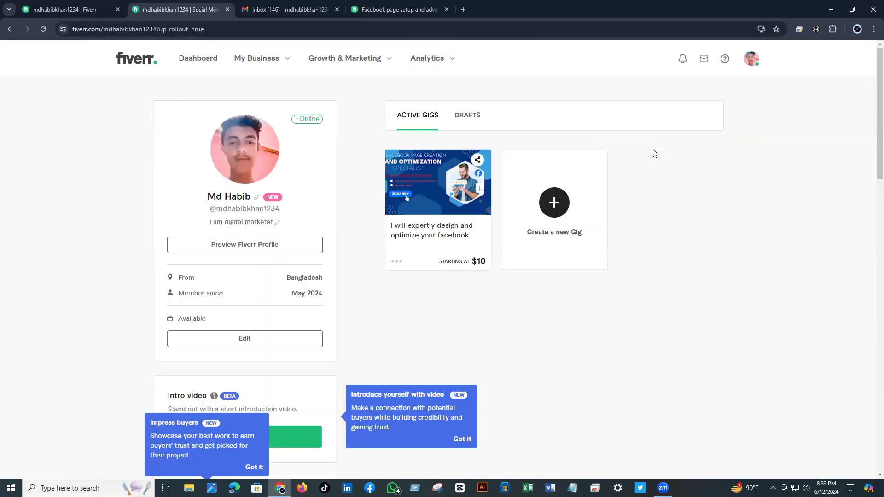
# Dismiss the profile tips, compare Drafts and Active Gigs, and end on Drafts showing the facebook page setup gig
pyautogui.click(460, 440)
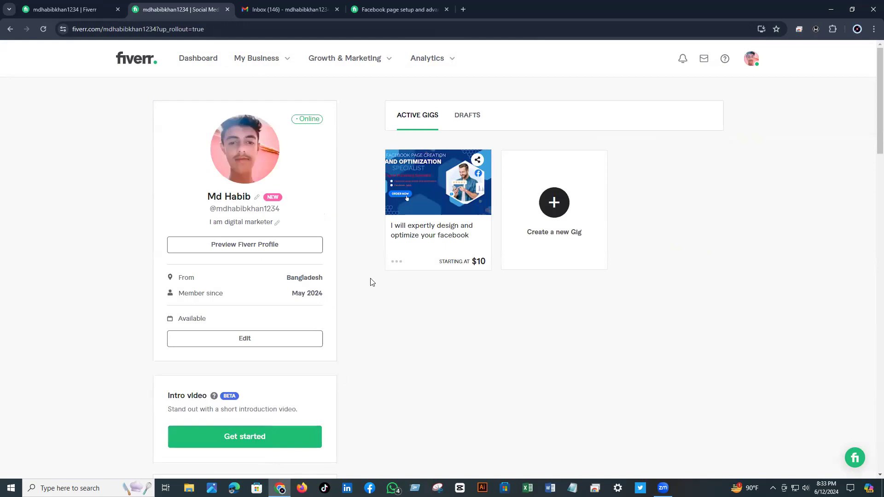
pyautogui.click(474, 117)
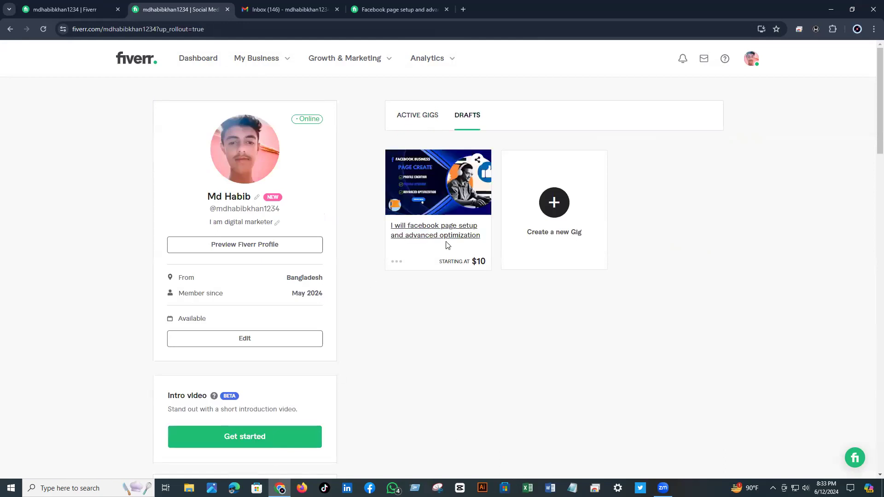
pyautogui.click(397, 263)
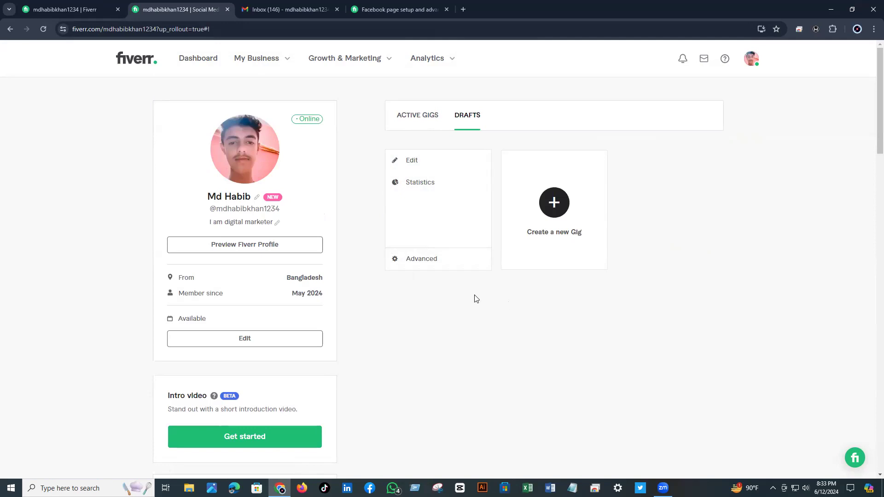
pyautogui.click(444, 301)
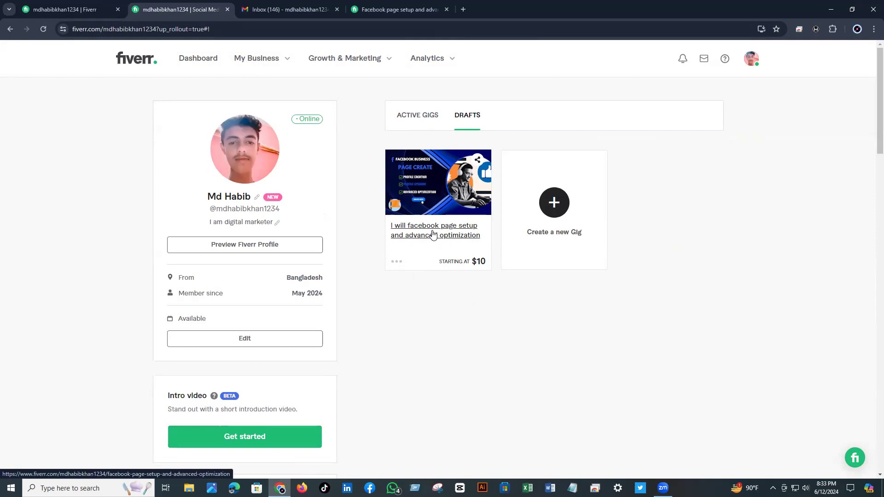
pyautogui.click(413, 119)
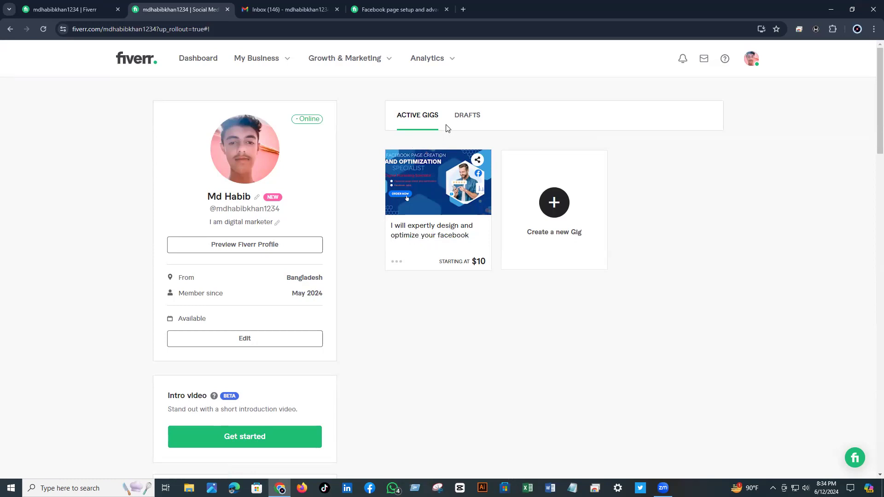
pyautogui.click(466, 117)
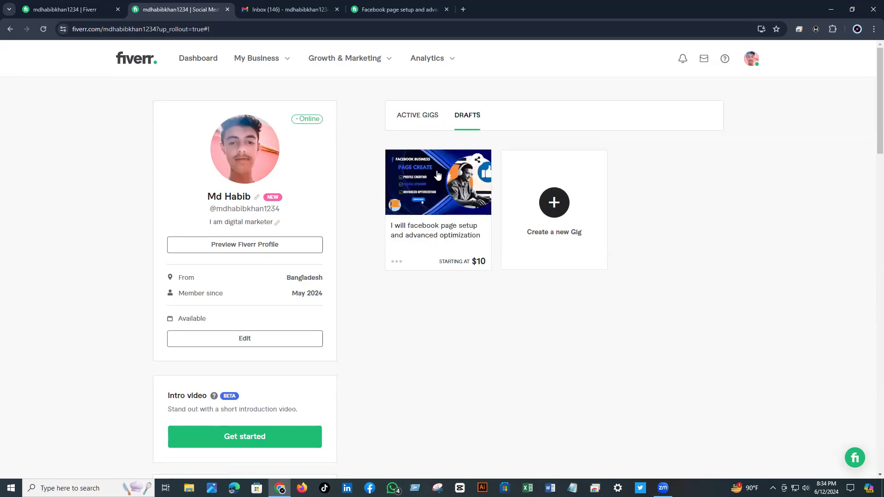